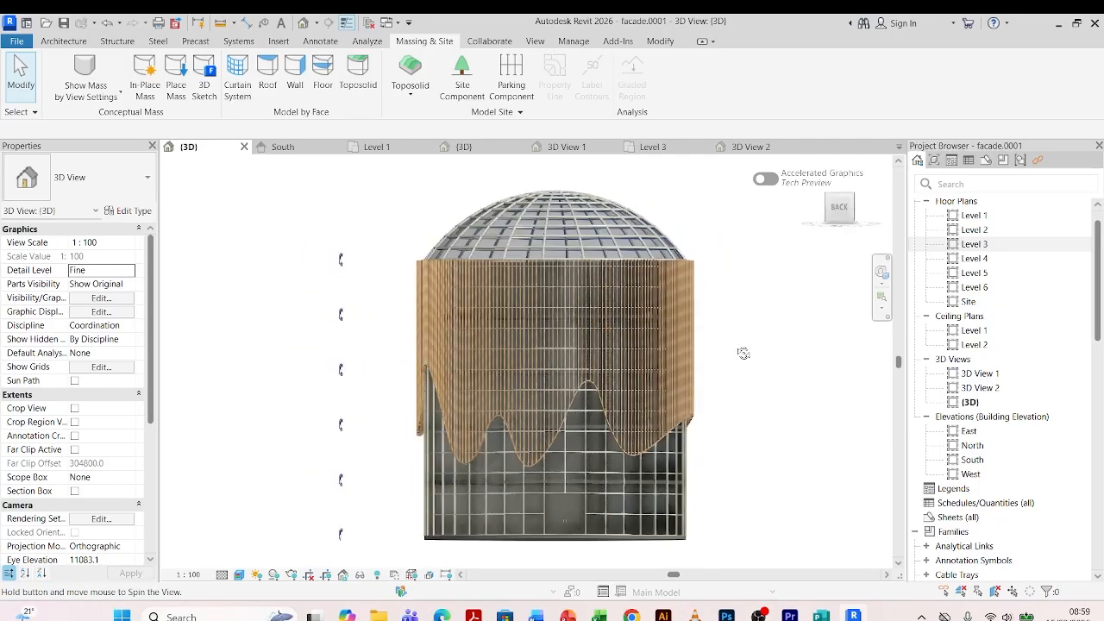
- Examine the finished facade building in the {3D}, 3D View 2, Level 3 and 3D View 1 views, including from different angles
{"action": "middle_click_drag", "start_coordinate": [315, 339], "coordinate": [617, 358], "text": "shift"}
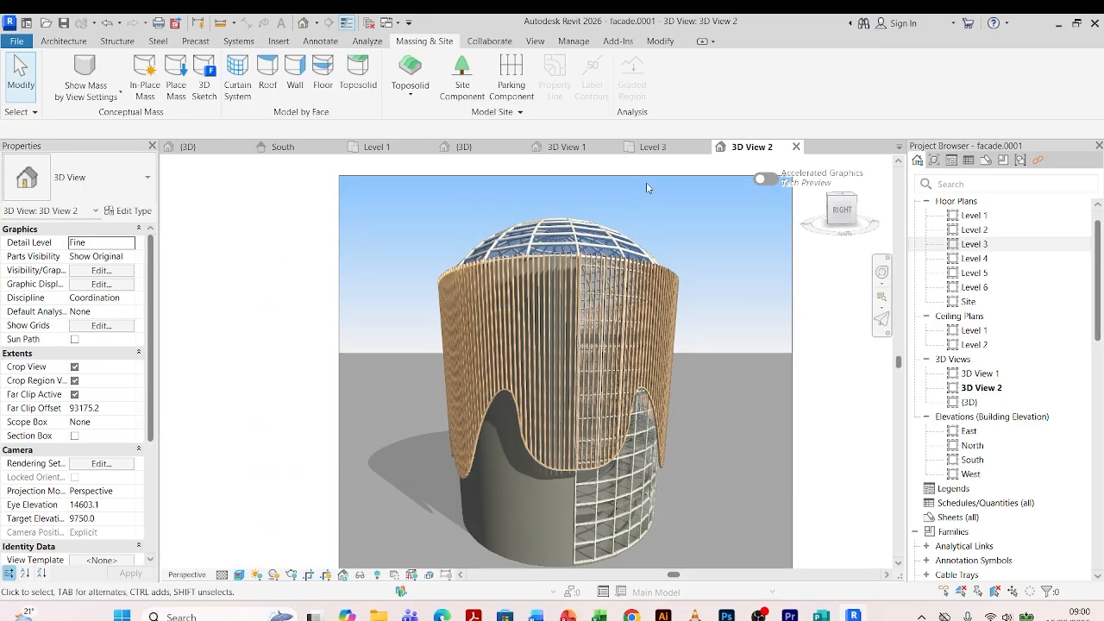
{"action": "scroll", "coordinate": [447, 240], "scroll_direction": "down", "scroll_amount": 2}
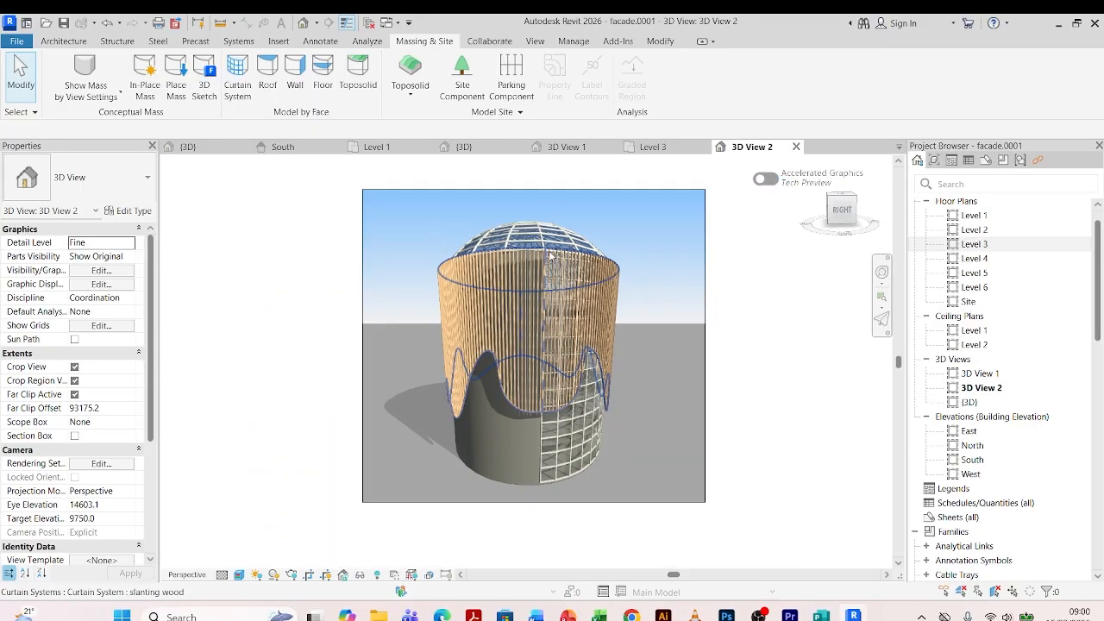
{"action": "scroll", "coordinate": [484, 239], "scroll_direction": "up", "scroll_amount": 2}
{"action": "left_click", "coordinate": [652, 148]}
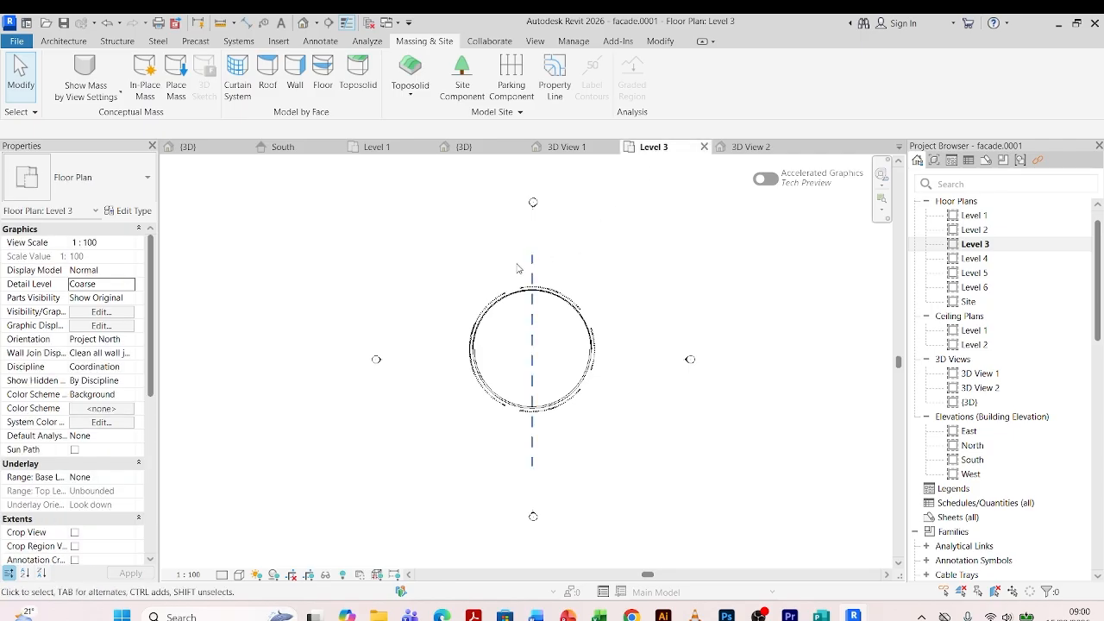
{"action": "left_click", "coordinate": [566, 147]}
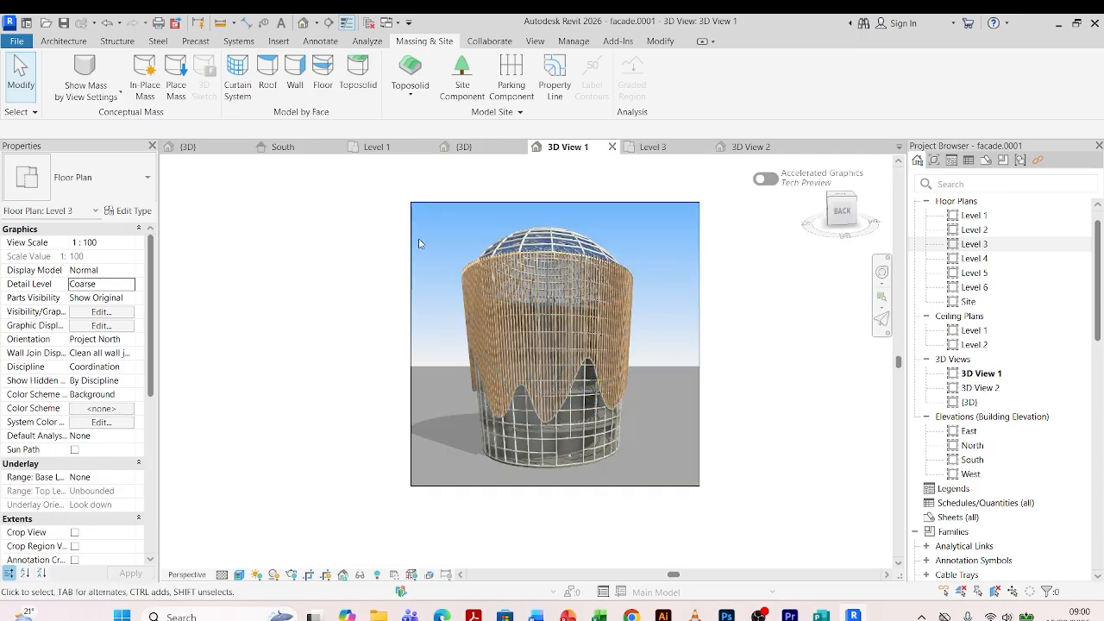
{"action": "scroll", "coordinate": [474, 261], "scroll_direction": "down", "scroll_amount": 2}
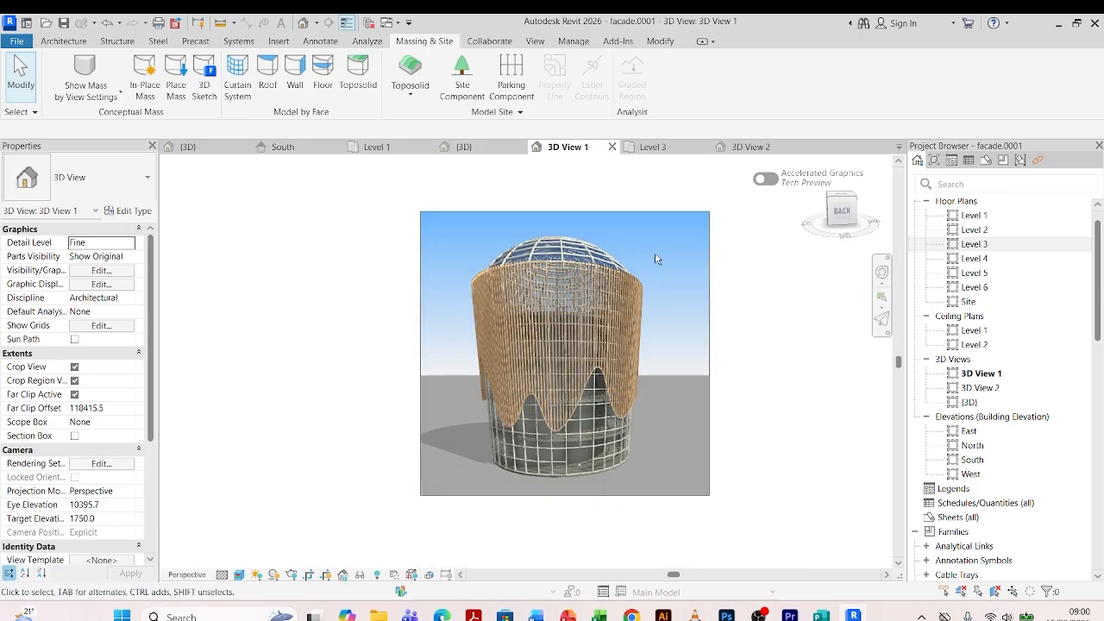
{"action": "scroll", "coordinate": [657, 255], "scroll_direction": "up", "scroll_amount": 2}
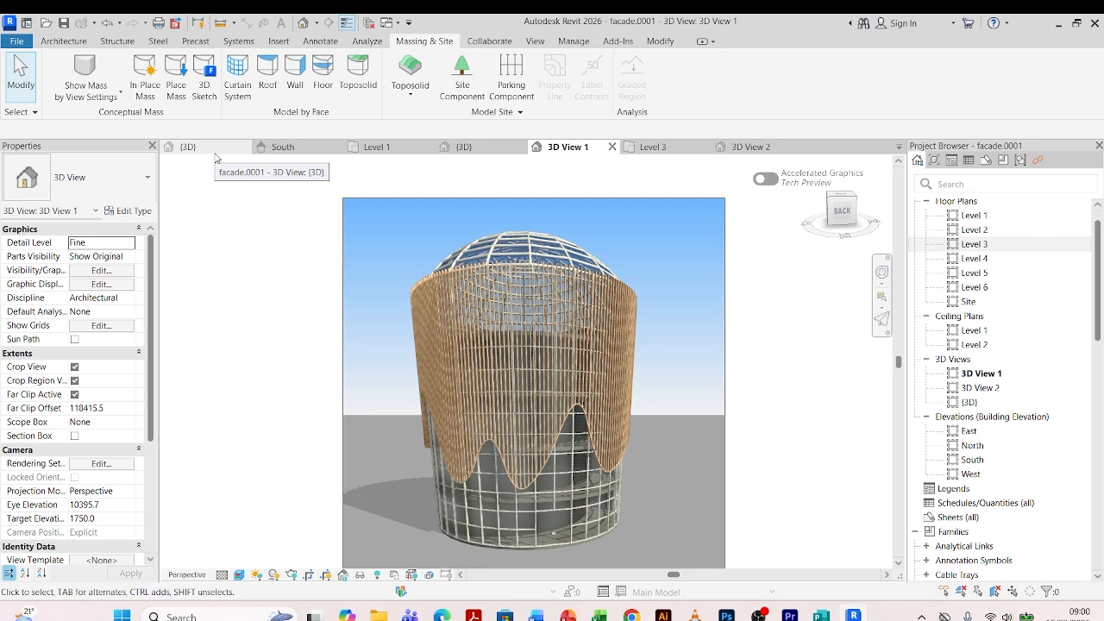
{"action": "scroll", "coordinate": [449, 224], "scroll_direction": "down", "scroll_amount": 1}
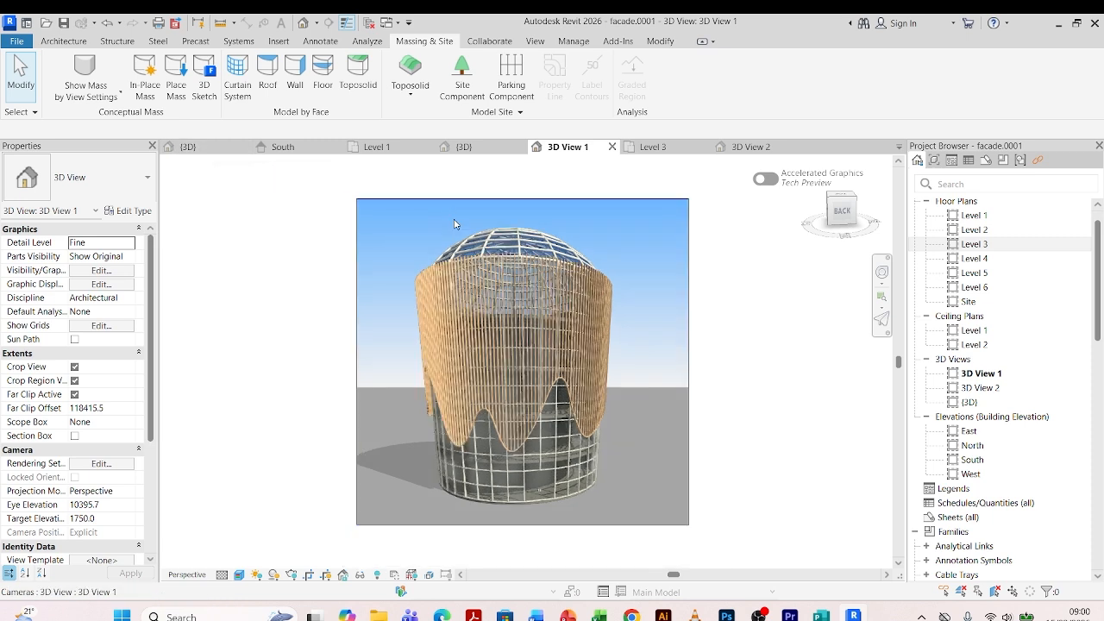
{"action": "left_click", "coordinate": [187, 147]}
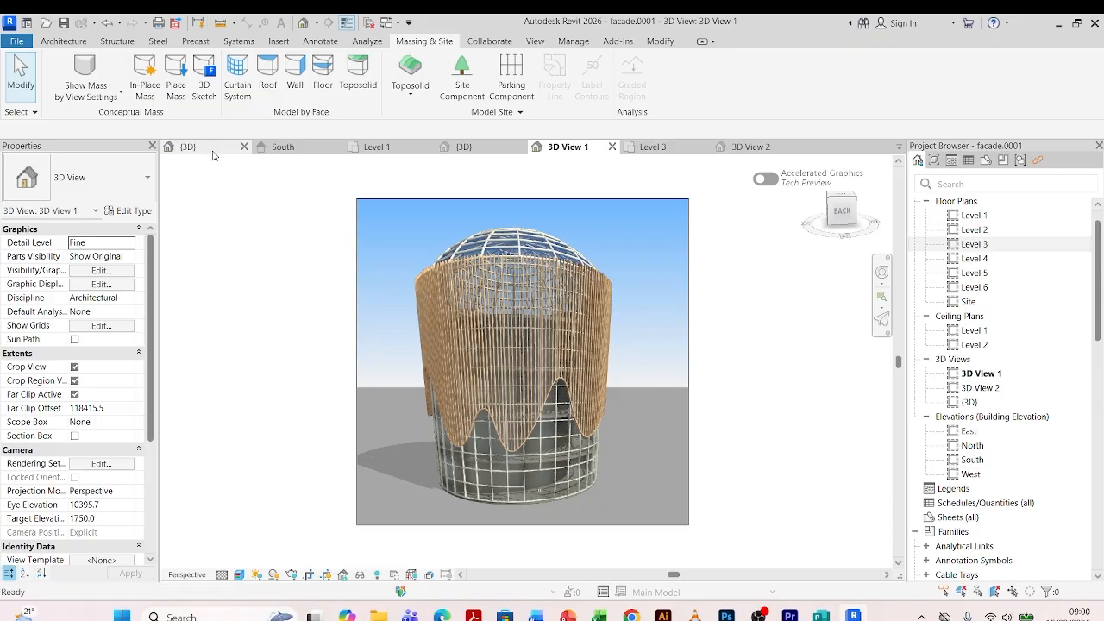
{"action": "middle_click_drag", "start_coordinate": [766, 367], "coordinate": [754, 360], "text": "shift"}
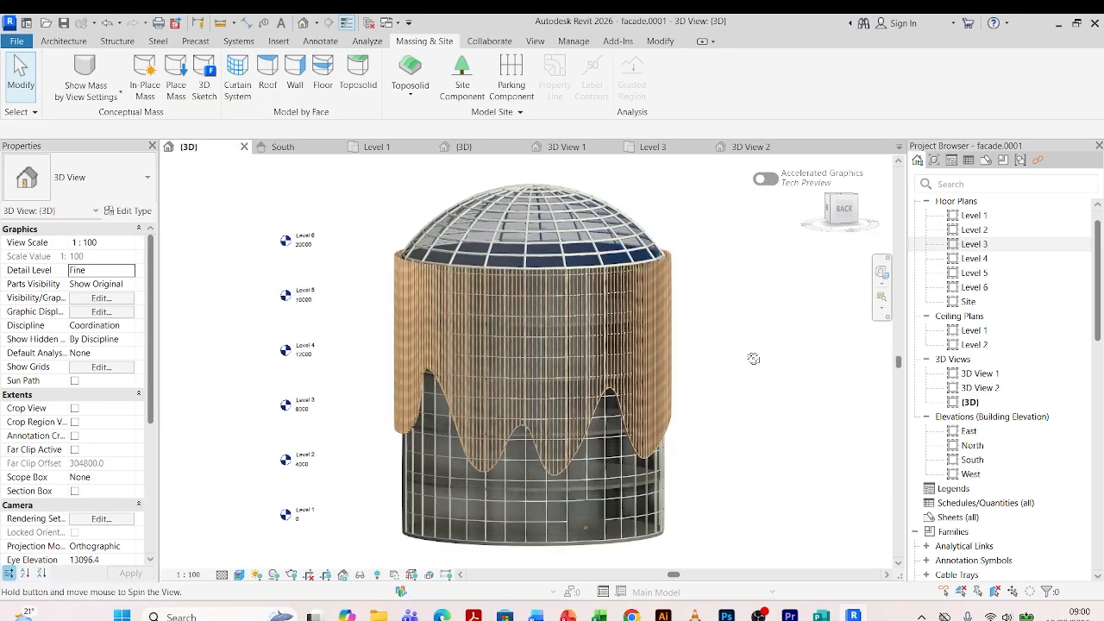
{"action": "middle_click_drag", "start_coordinate": [754, 360], "coordinate": [737, 342], "text": "shift"}
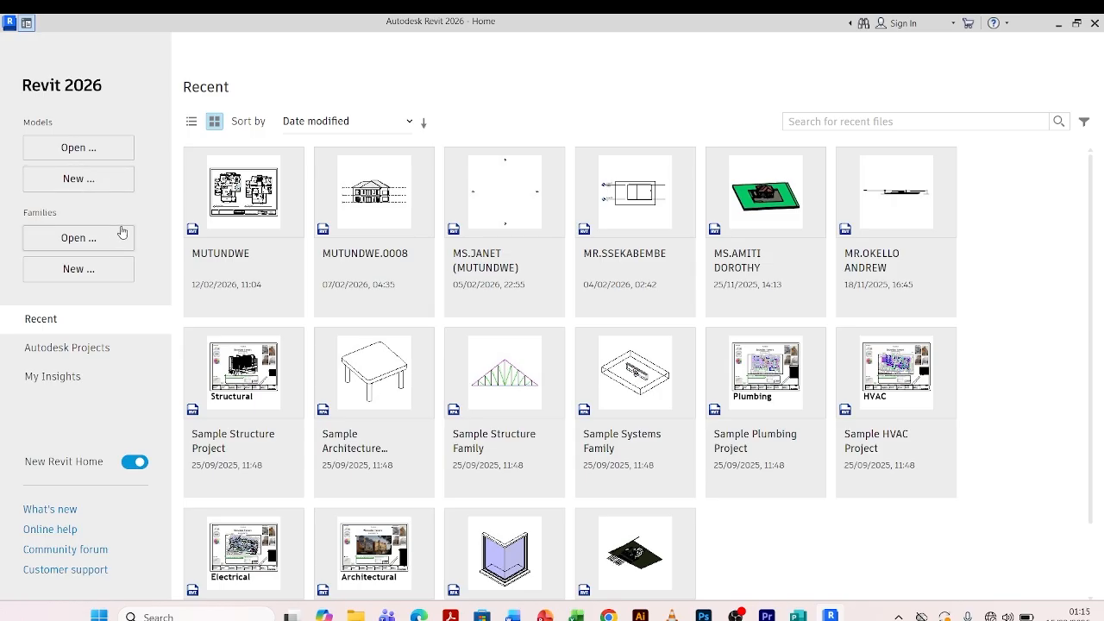
- Create a new project from the DefaultMetric.rte template
{"action": "left_click", "coordinate": [78, 178]}
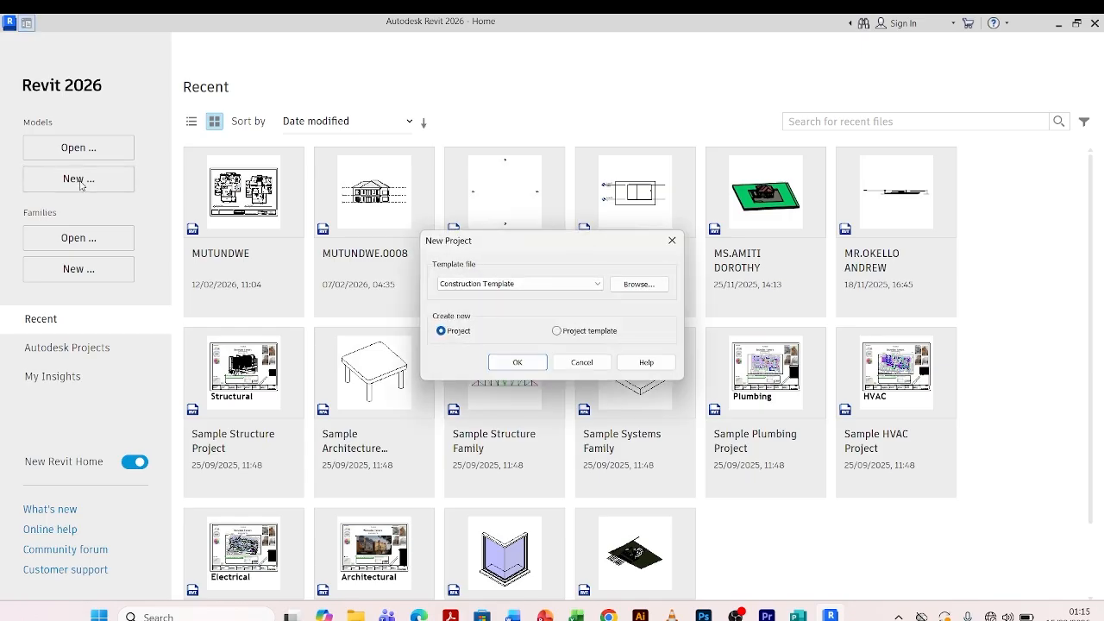
{"action": "left_click", "coordinate": [637, 290]}
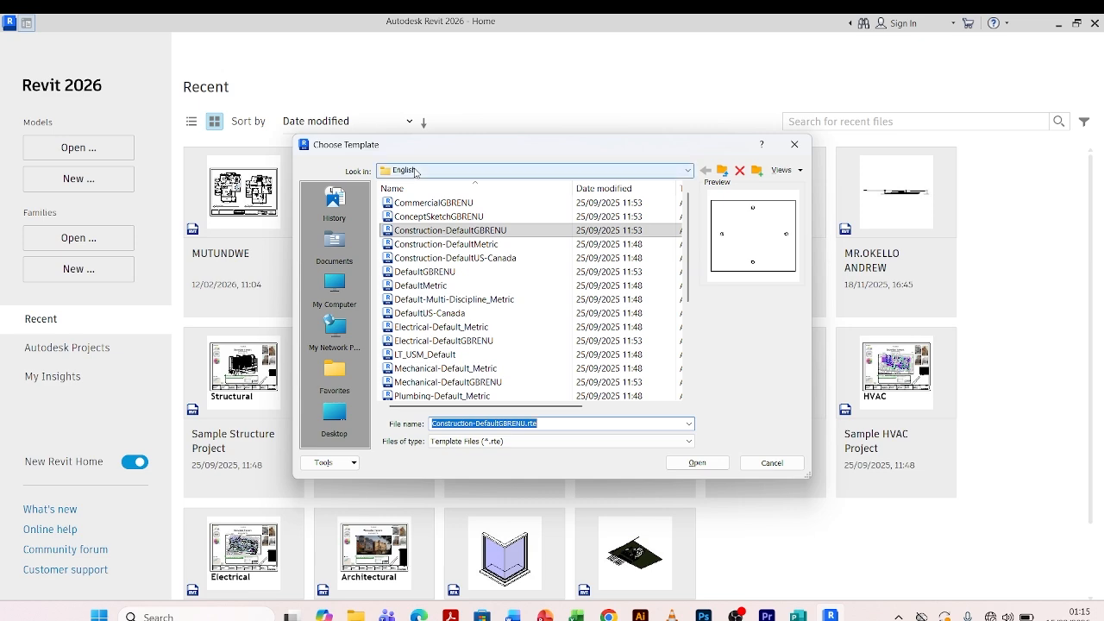
{"action": "left_click", "coordinate": [423, 285]}
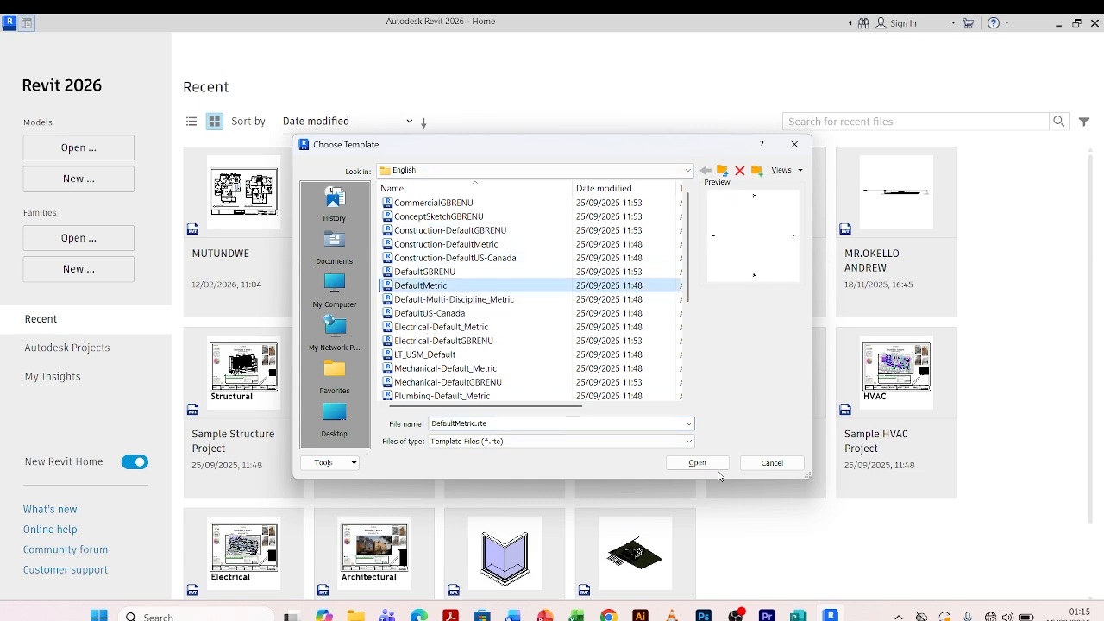
{"action": "left_click", "coordinate": [714, 464]}
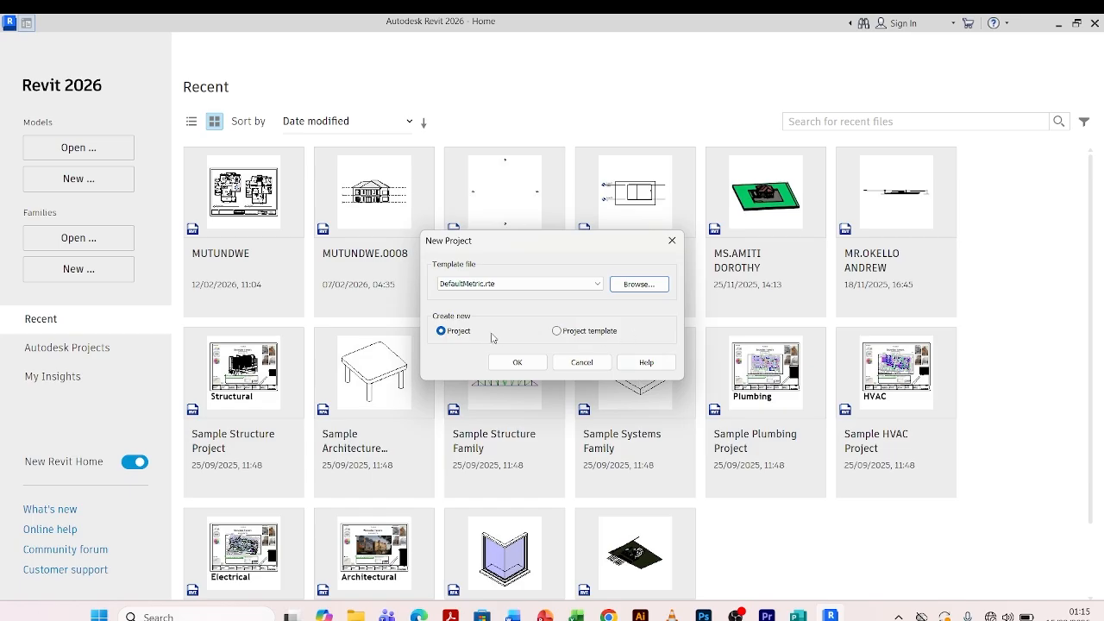
{"action": "left_click", "coordinate": [521, 366]}
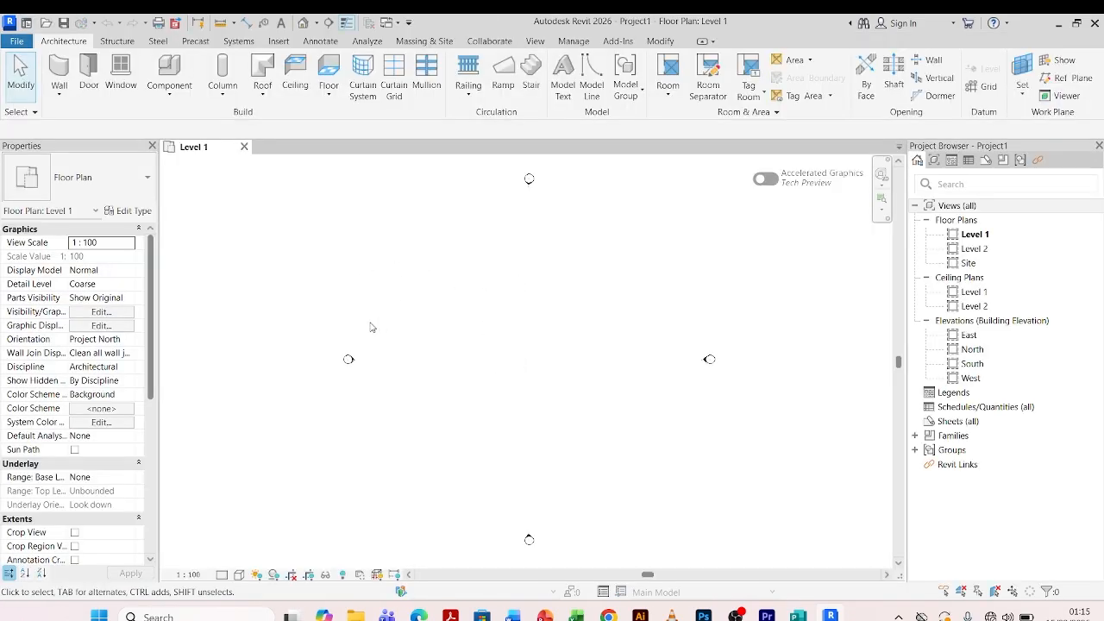
- Draw a vertical and a horizontal reference plane crossing between the four elevation markers in the Level 1 plan
{"action": "scroll", "coordinate": [371, 326], "scroll_direction": "up", "scroll_amount": 1}
{"action": "scroll", "coordinate": [363, 293], "scroll_direction": "down", "scroll_amount": 2}
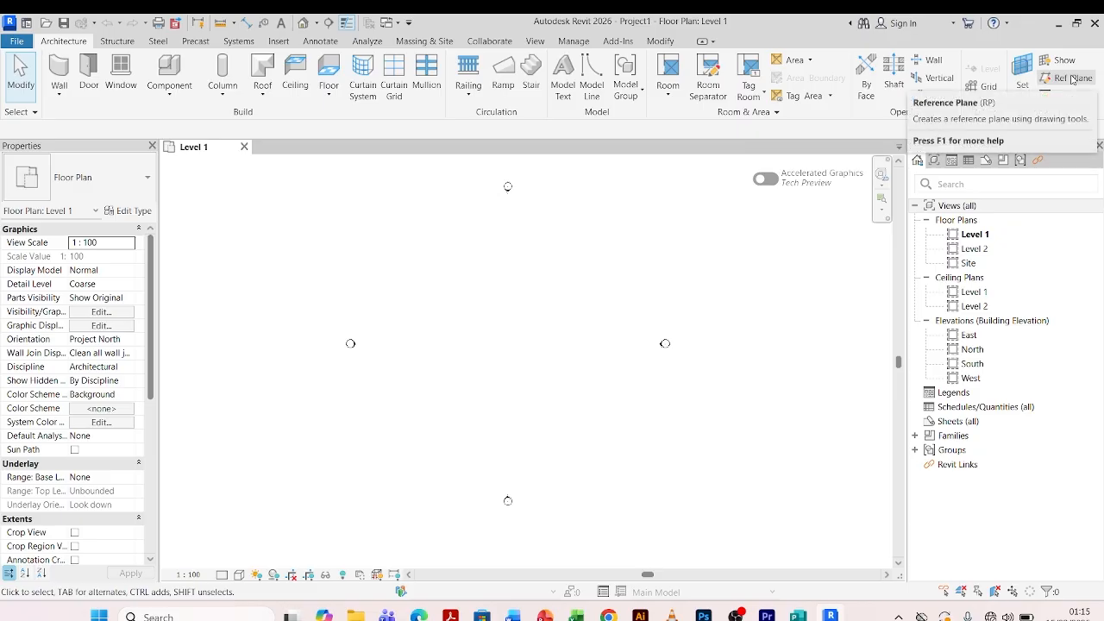
{"action": "key", "text": "r"}
{"action": "key", "text": "p"}
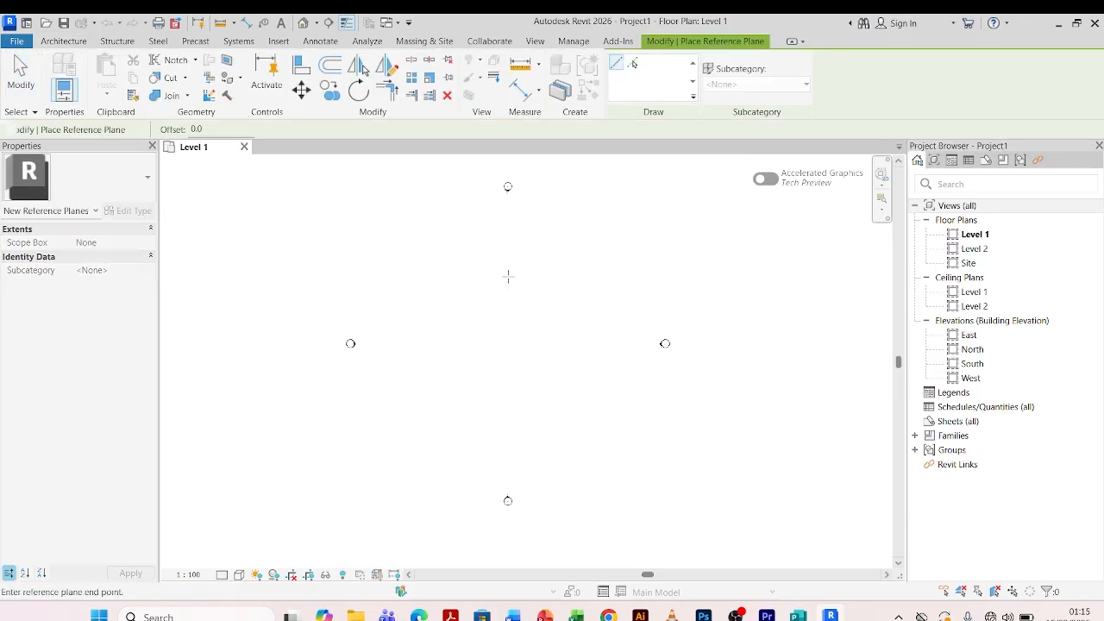
{"action": "left_click", "coordinate": [507, 239]}
{"action": "left_click", "coordinate": [506, 449]}
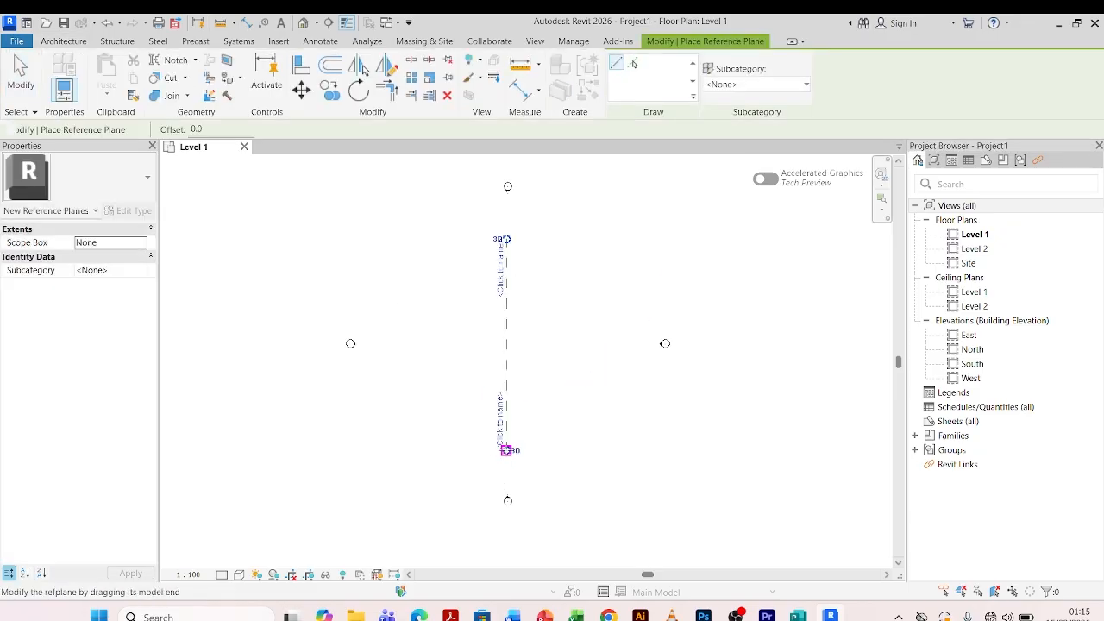
{"action": "left_click", "coordinate": [402, 333]}
{"action": "left_click", "coordinate": [647, 332]}
{"action": "key", "text": "Escape"}
{"action": "key", "text": "Escape"}
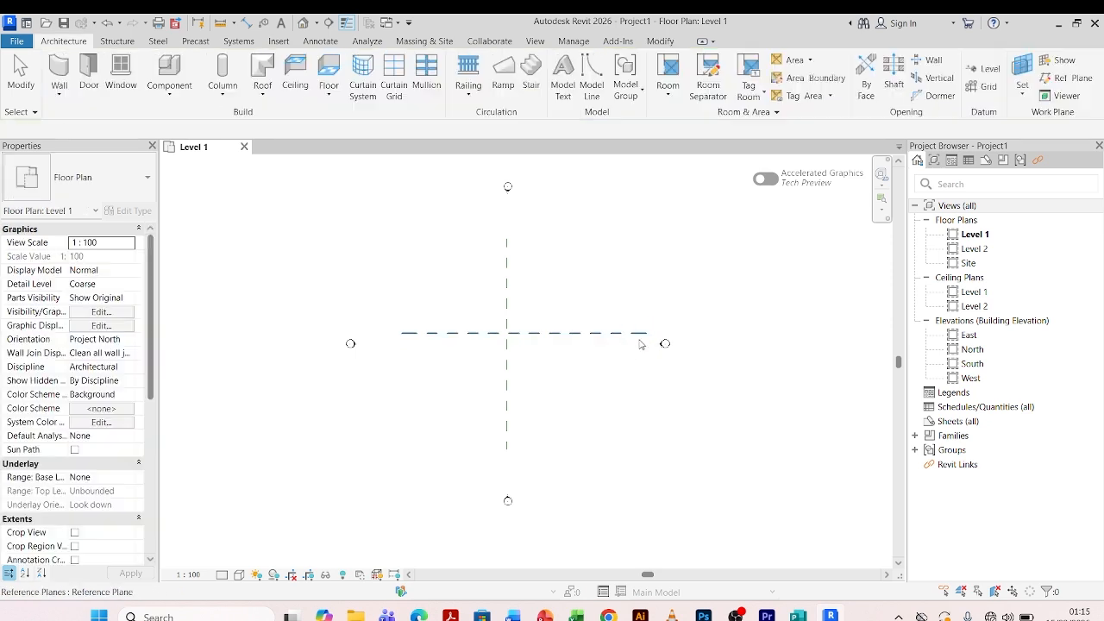
- Name the horizontal reference plane "plane 1" and the vertical one "plane 2"
{"action": "left_click", "coordinate": [618, 335]}
{"action": "left_click", "coordinate": [617, 342]}
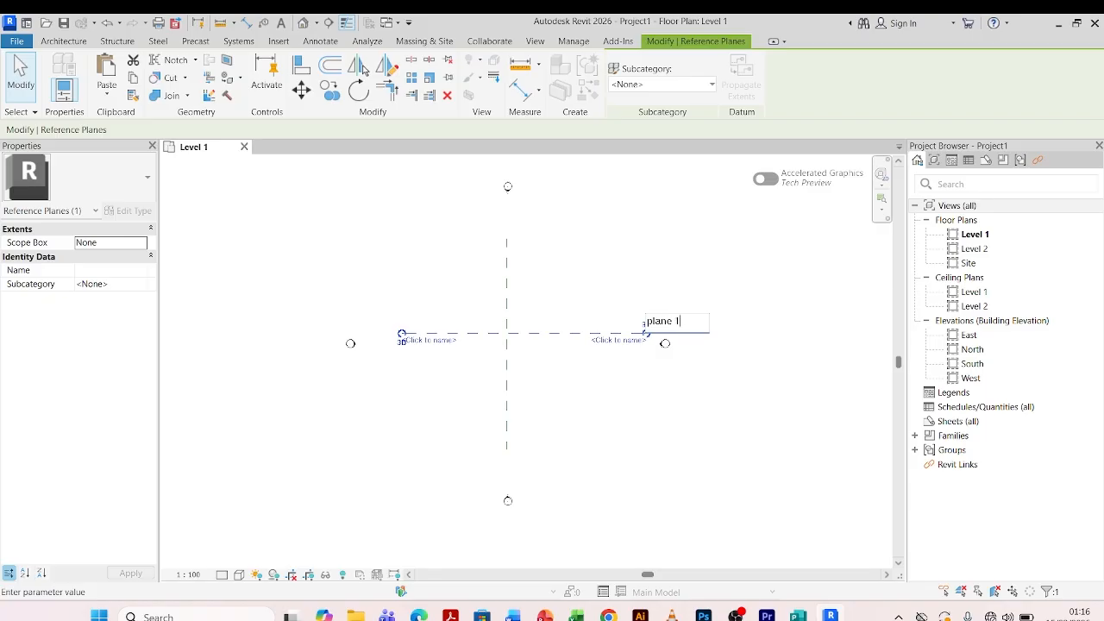
{"action": "key", "text": "Escape"}
{"action": "left_click", "coordinate": [506, 244]}
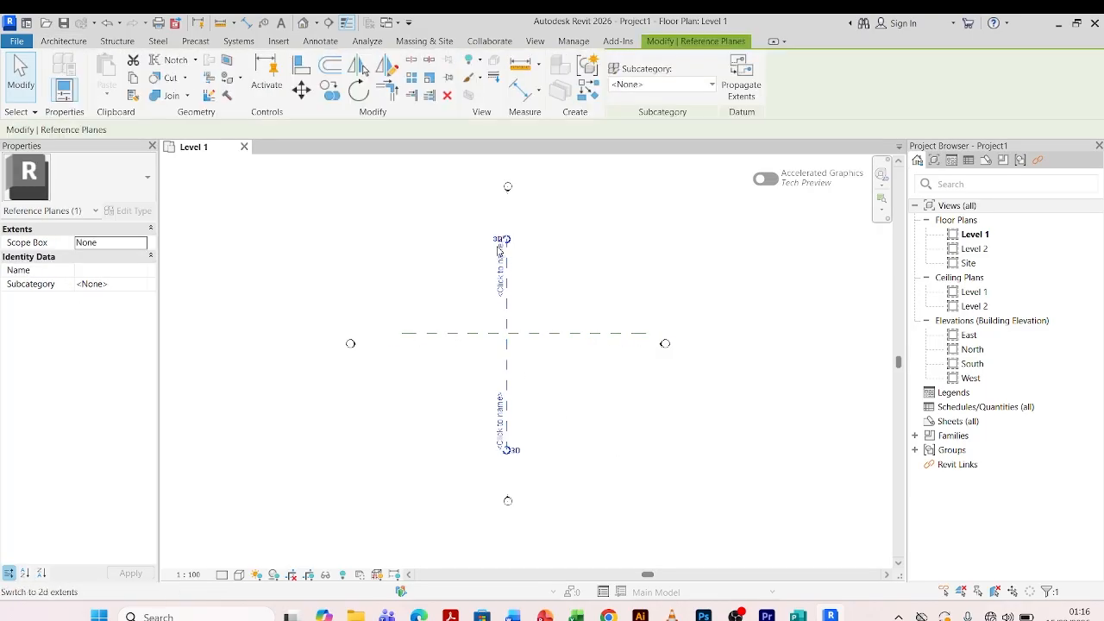
{"action": "left_click", "coordinate": [501, 256]}
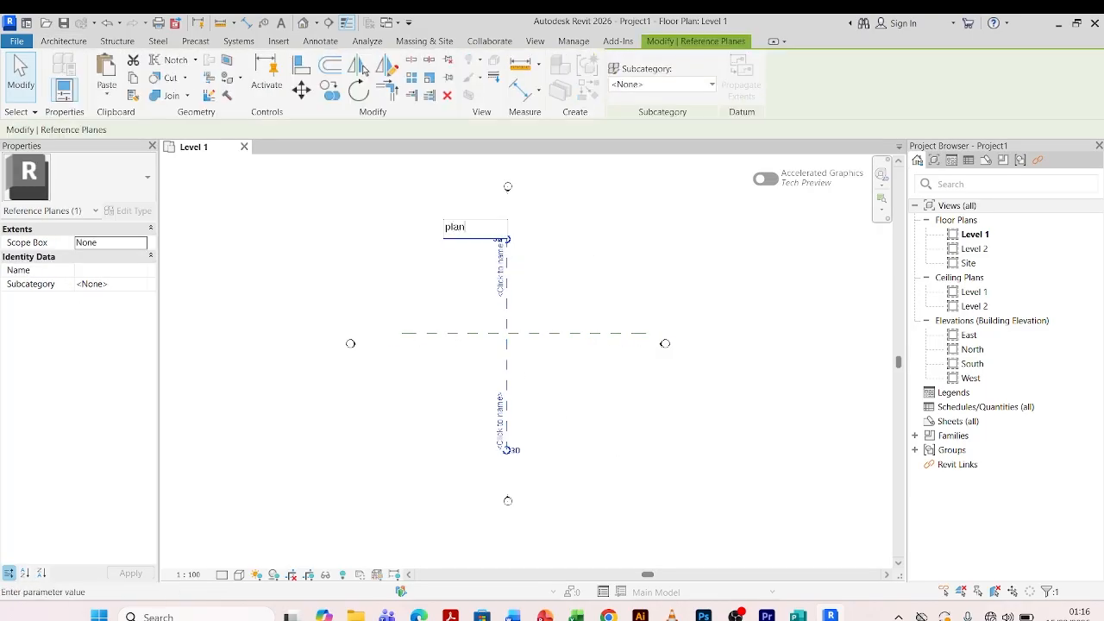
{"action": "type", "text": "plane 2"}
{"action": "key", "text": "Return"}
{"action": "key", "text": "Escape"}
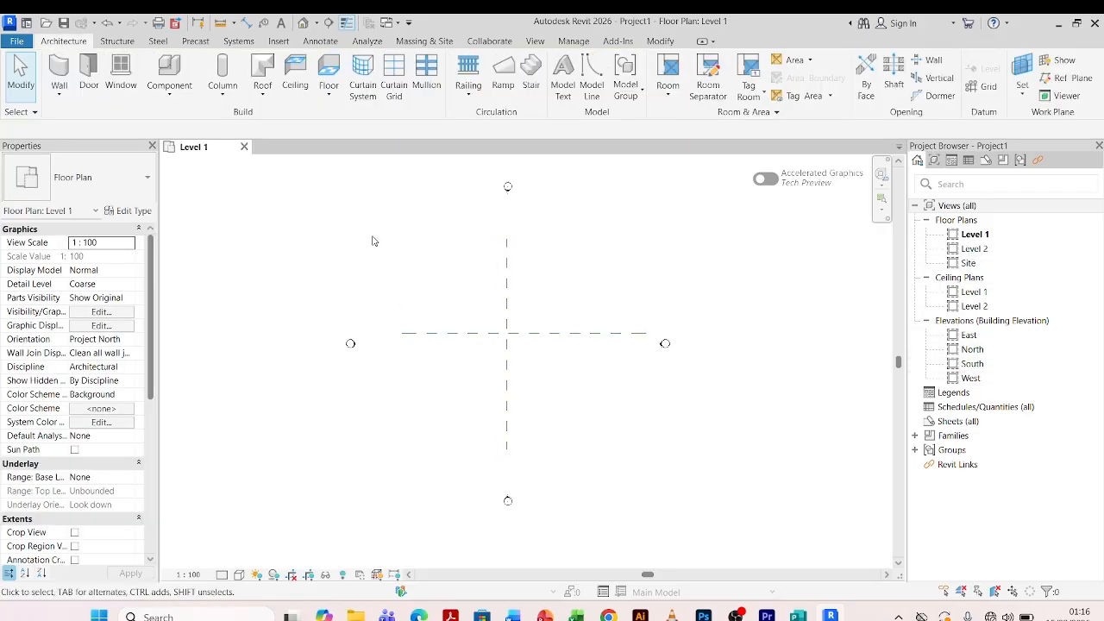
- Open the South elevation and select the Level 2 line
{"action": "left_click", "coordinate": [978, 365]}
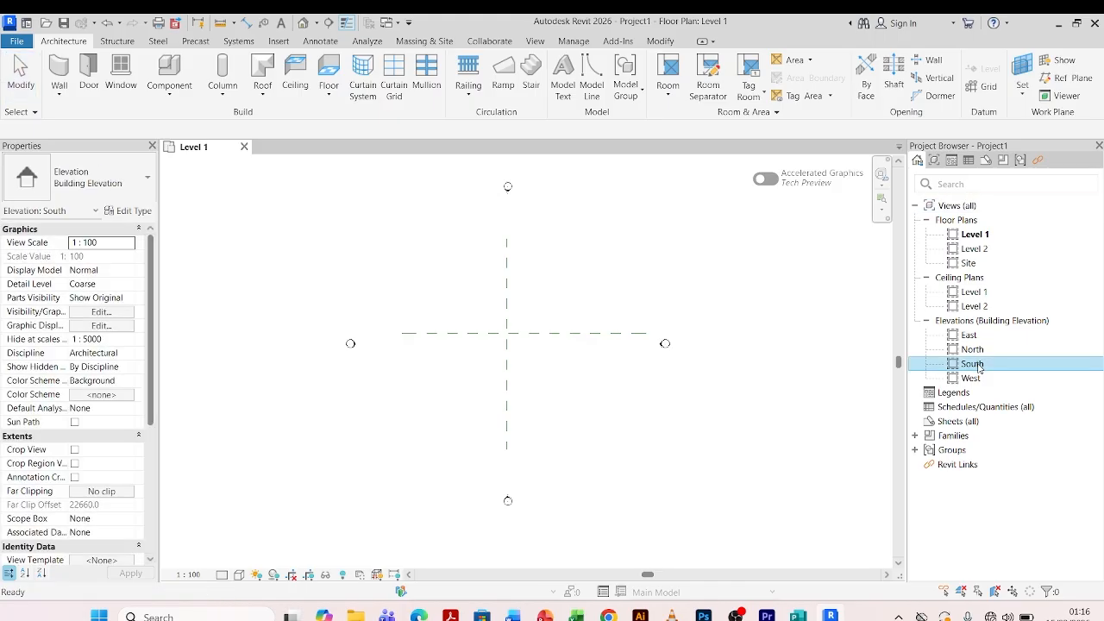
{"action": "double_click", "coordinate": [977, 365]}
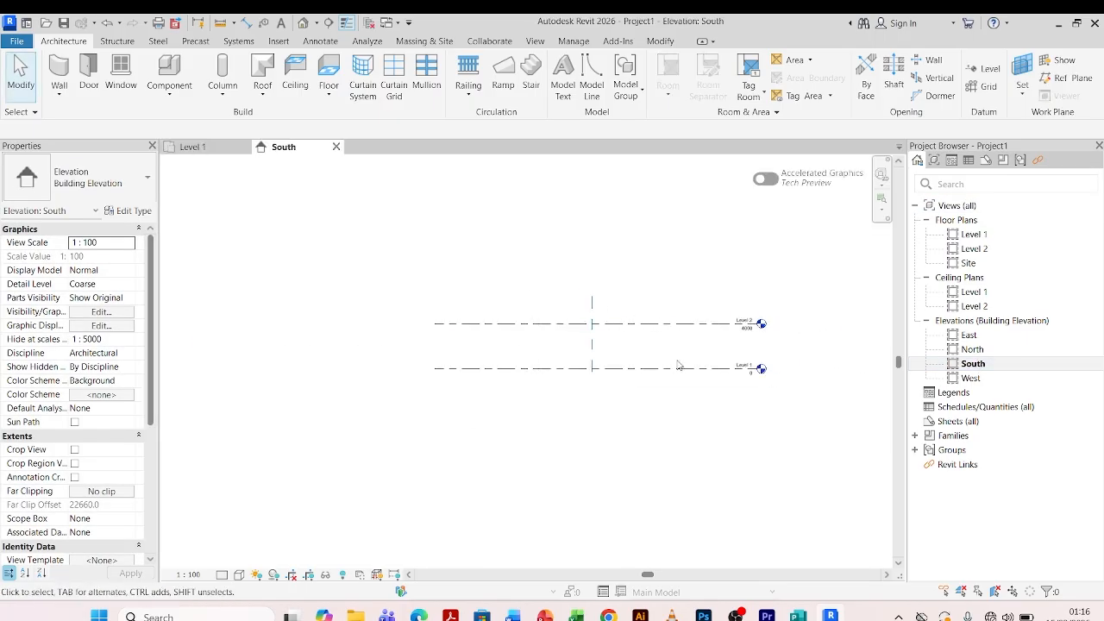
{"action": "scroll", "coordinate": [763, 315], "scroll_direction": "up", "scroll_amount": 3}
{"action": "scroll", "coordinate": [656, 298], "scroll_direction": "down", "scroll_amount": 4}
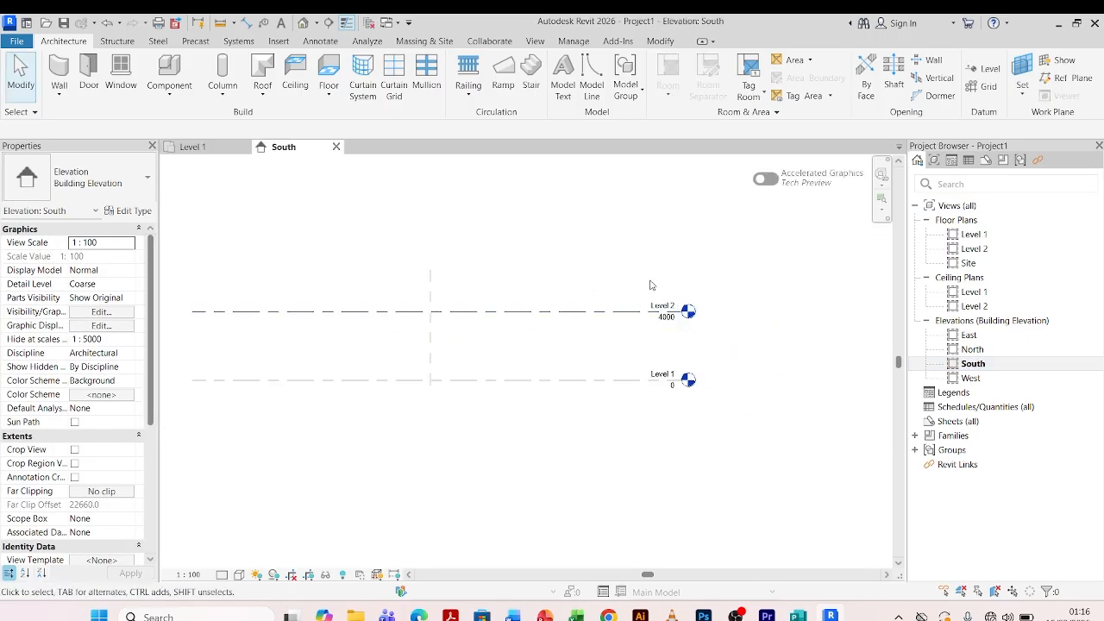
{"action": "left_click", "coordinate": [655, 319]}
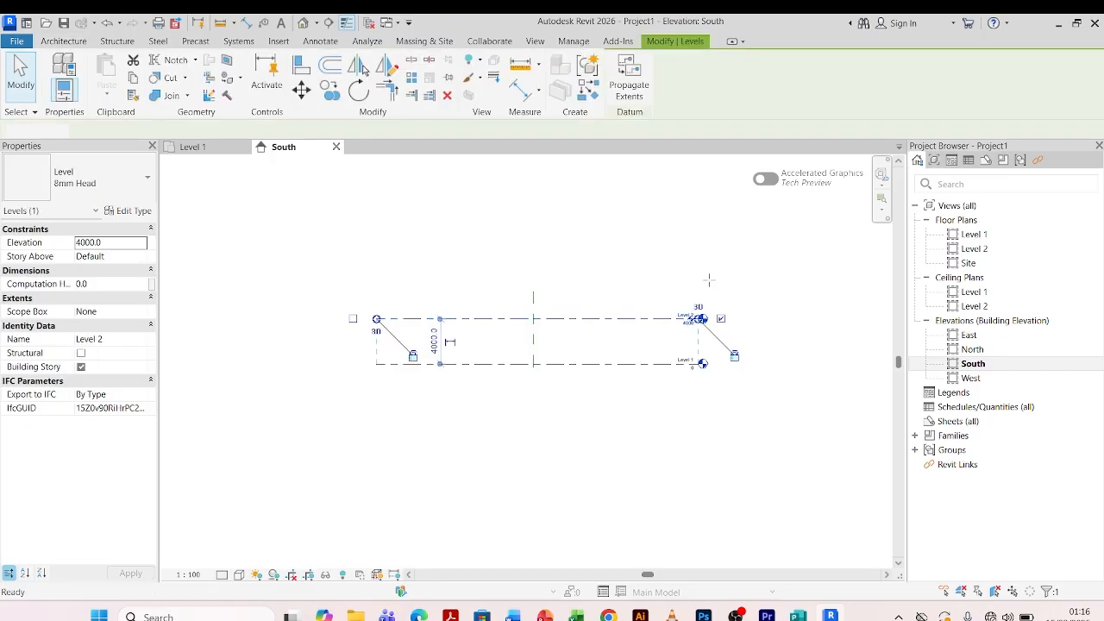
- Add four levels above Level 2 by picking each topmost level line with a 4000 mm offset
{"action": "key", "text": "l"}
{"action": "key", "text": "l"}
{"action": "left_click", "coordinate": [720, 64]}
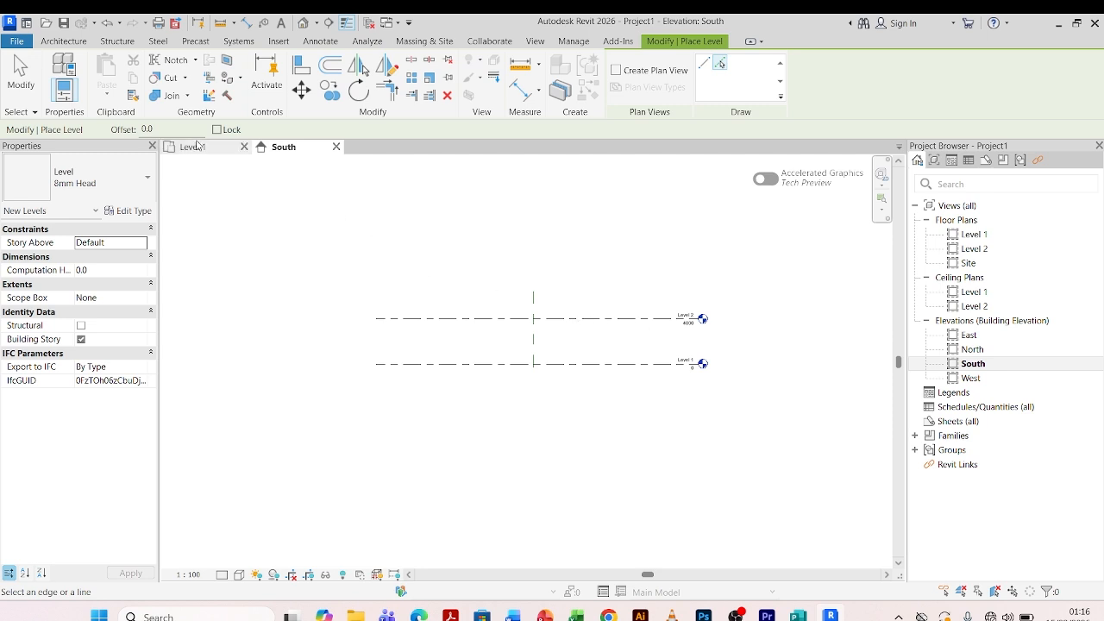
{"action": "type", "text": "4000"}
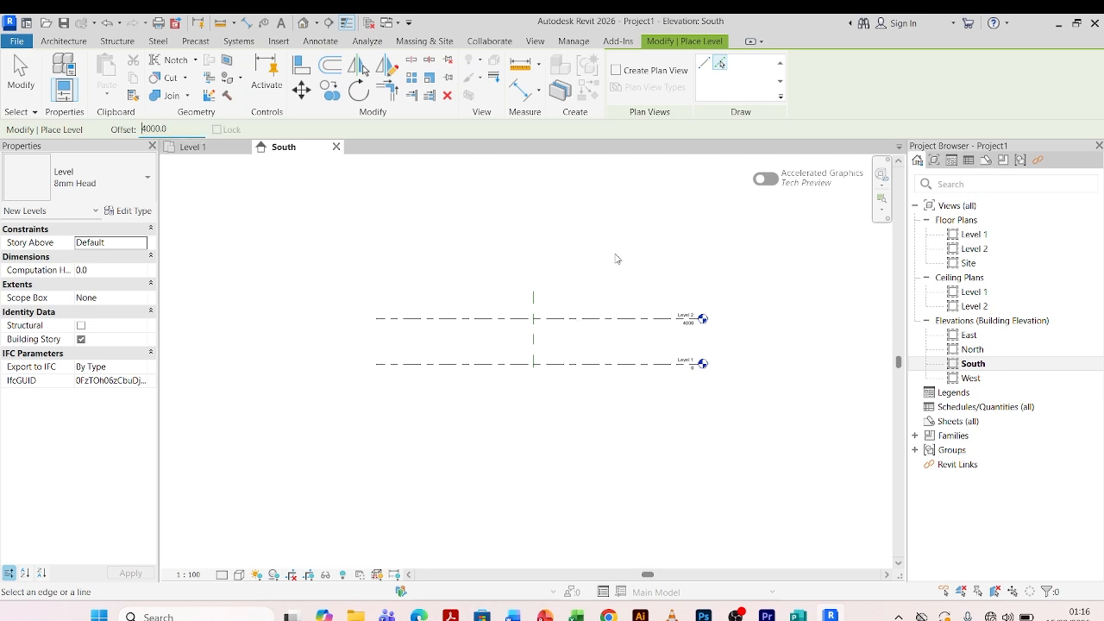
{"action": "left_click", "coordinate": [593, 320]}
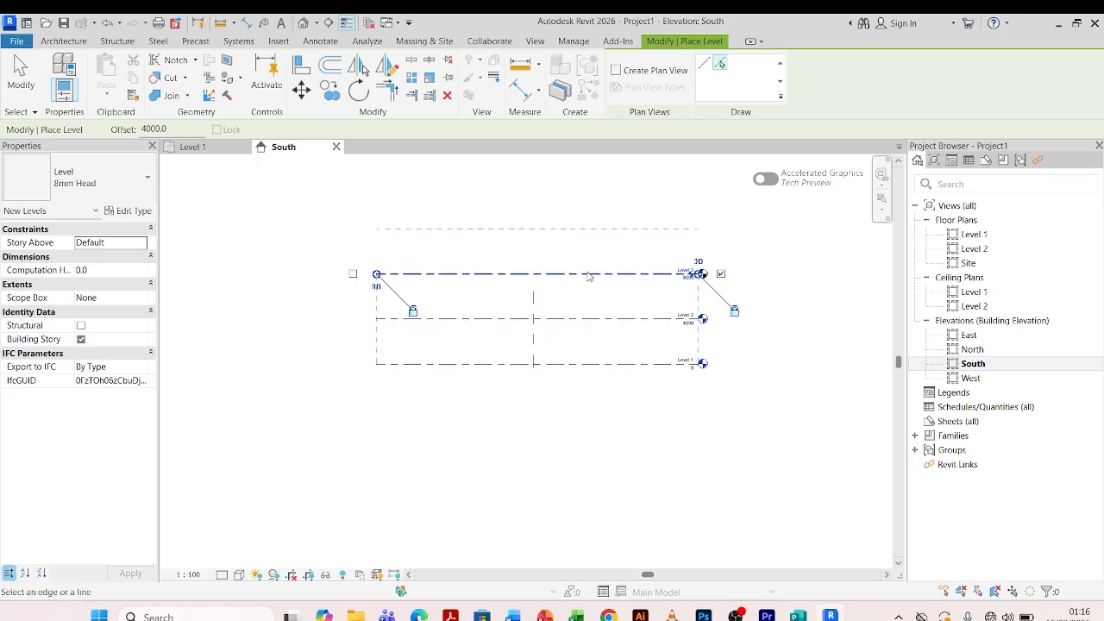
{"action": "scroll", "coordinate": [595, 338], "scroll_direction": "down", "scroll_amount": 2}
{"action": "scroll", "coordinate": [582, 281], "scroll_direction": "up", "scroll_amount": 2}
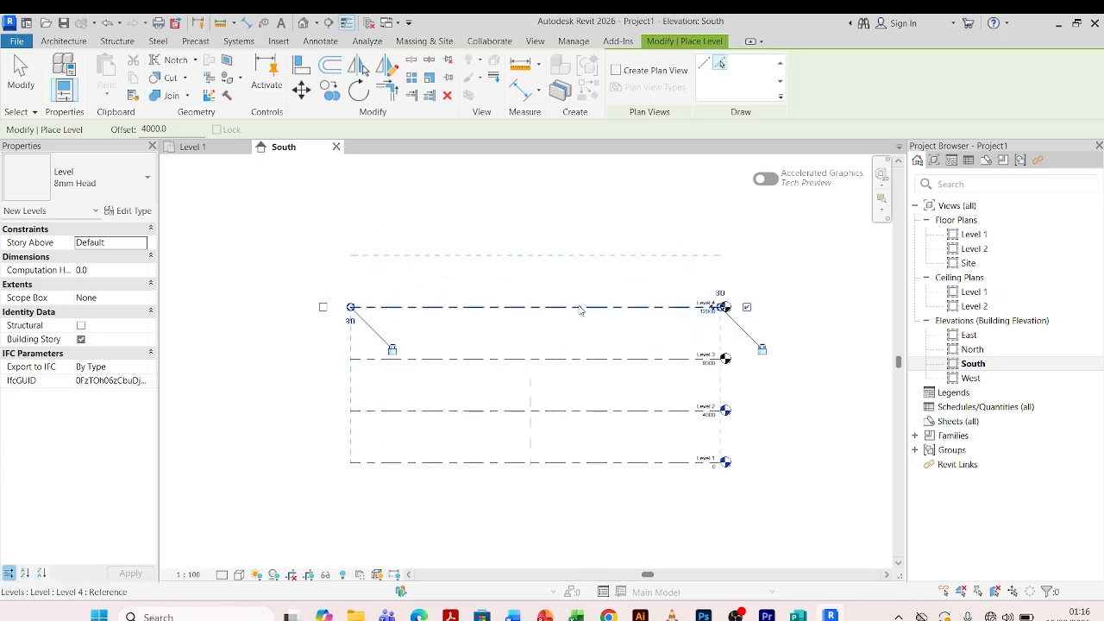
{"action": "left_click", "coordinate": [705, 307]}
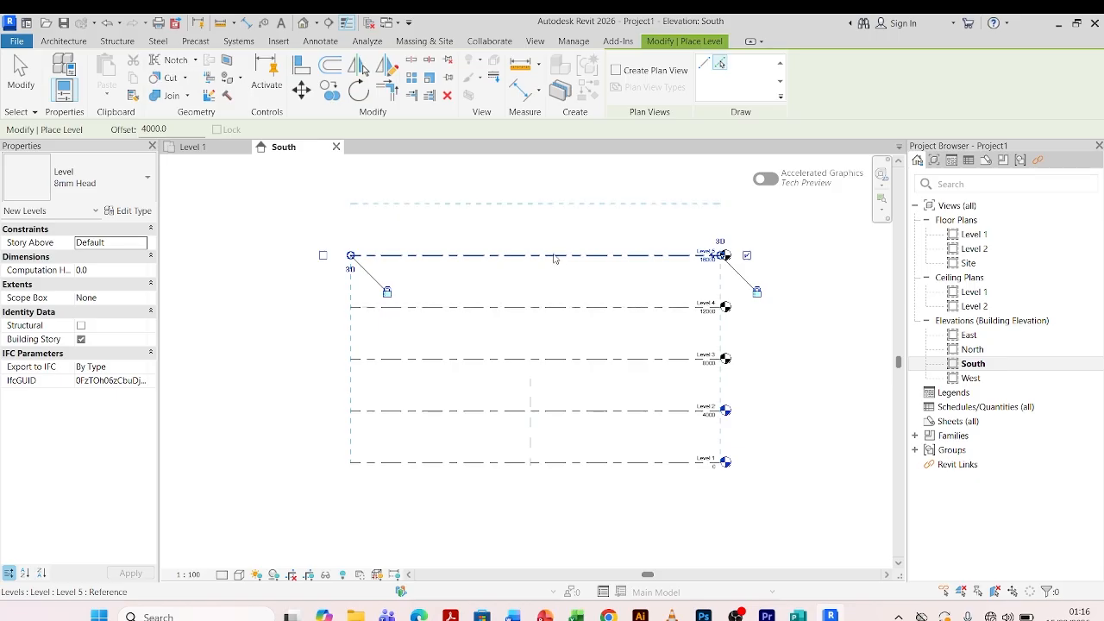
{"action": "left_click", "coordinate": [555, 257]}
{"action": "scroll", "coordinate": [552, 349], "scroll_direction": "down", "scroll_amount": 2}
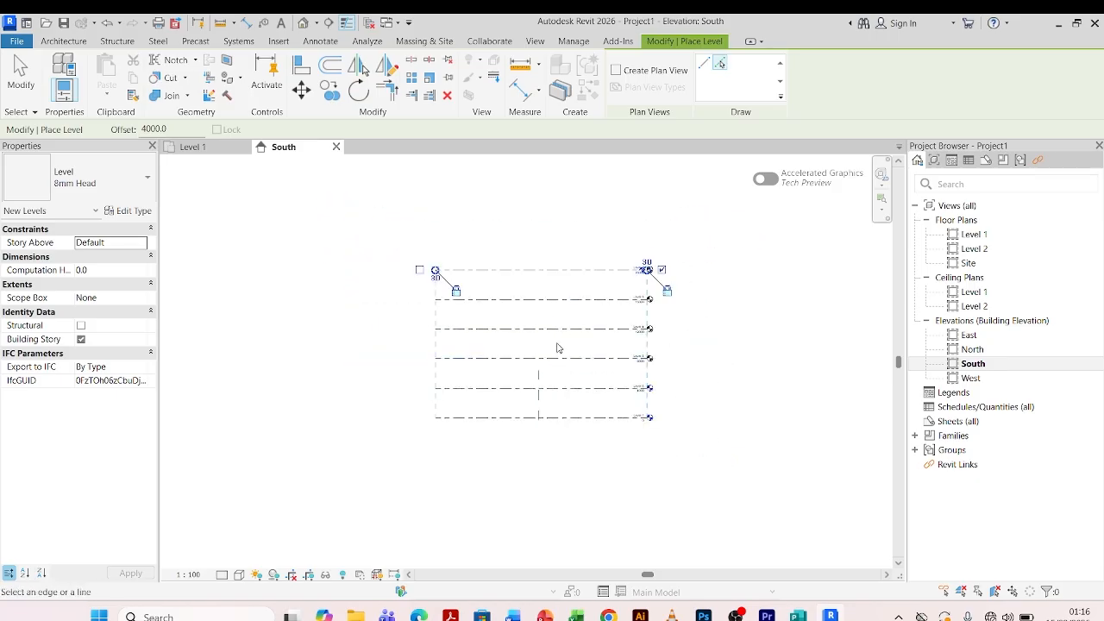
{"action": "scroll", "coordinate": [704, 215], "scroll_direction": "up", "scroll_amount": 2}
{"action": "key", "text": "Escape"}
{"action": "key", "text": "Escape"}
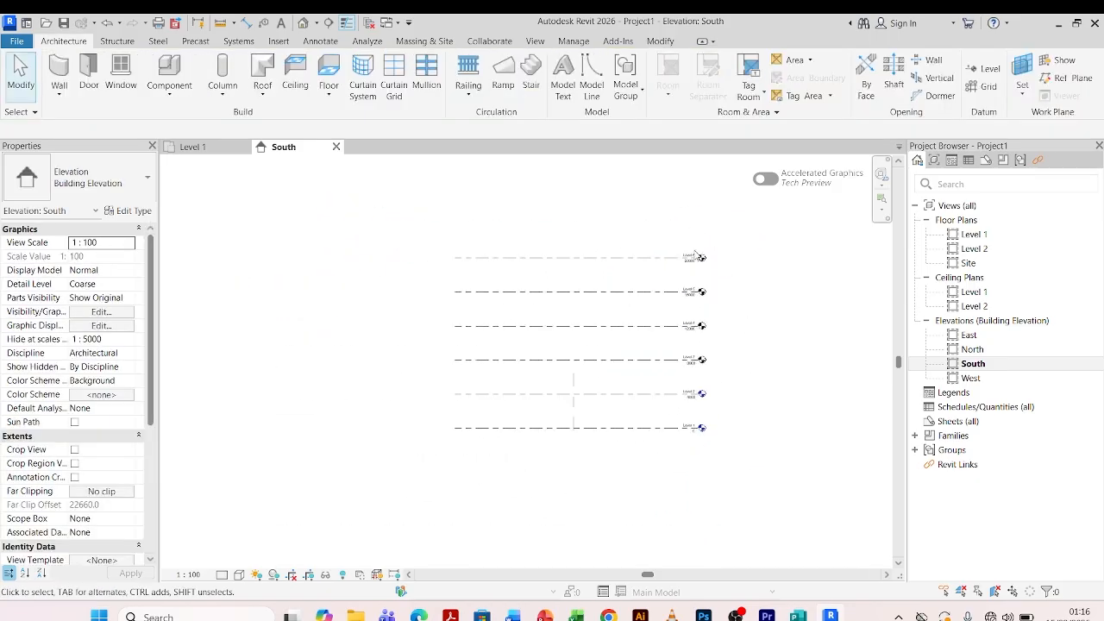
{"action": "scroll", "coordinate": [665, 232], "scroll_direction": "up", "scroll_amount": 1}
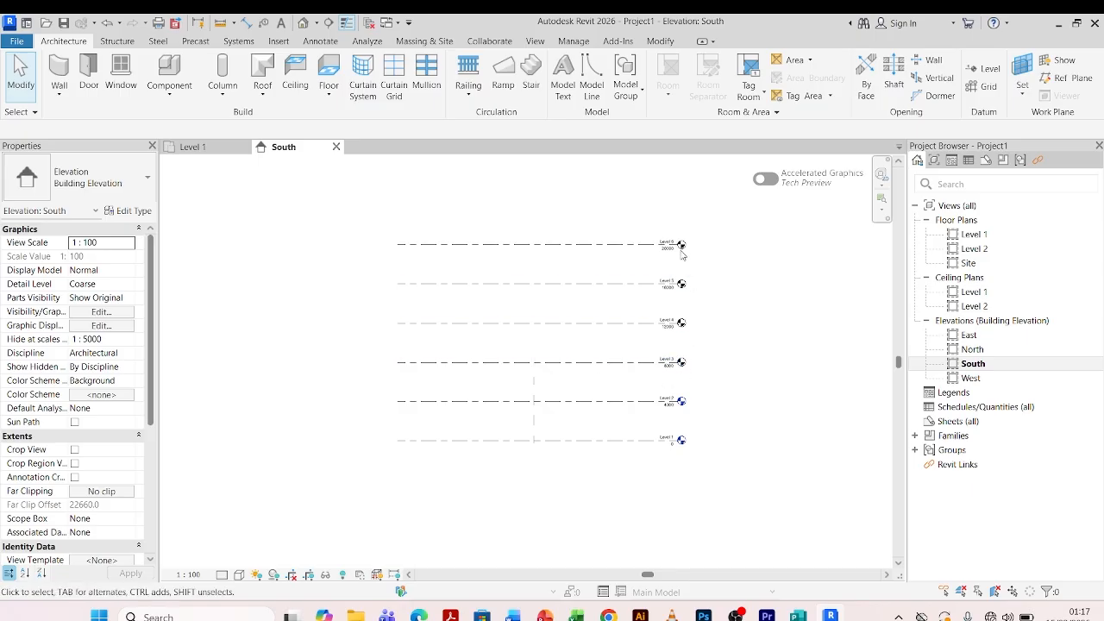
- Check the names and elevations of the level lines in the South elevation
{"action": "scroll", "coordinate": [673, 358], "scroll_direction": "up", "scroll_amount": 2}
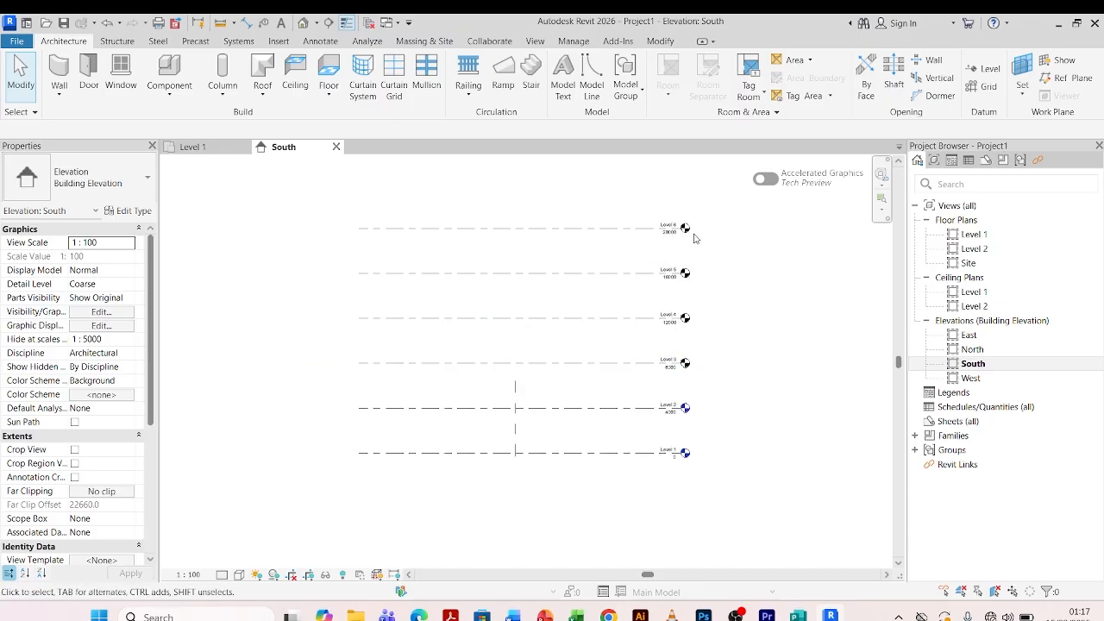
{"action": "scroll", "coordinate": [684, 222], "scroll_direction": "up", "scroll_amount": 3}
{"action": "scroll", "coordinate": [680, 216], "scroll_direction": "down", "scroll_amount": 2}
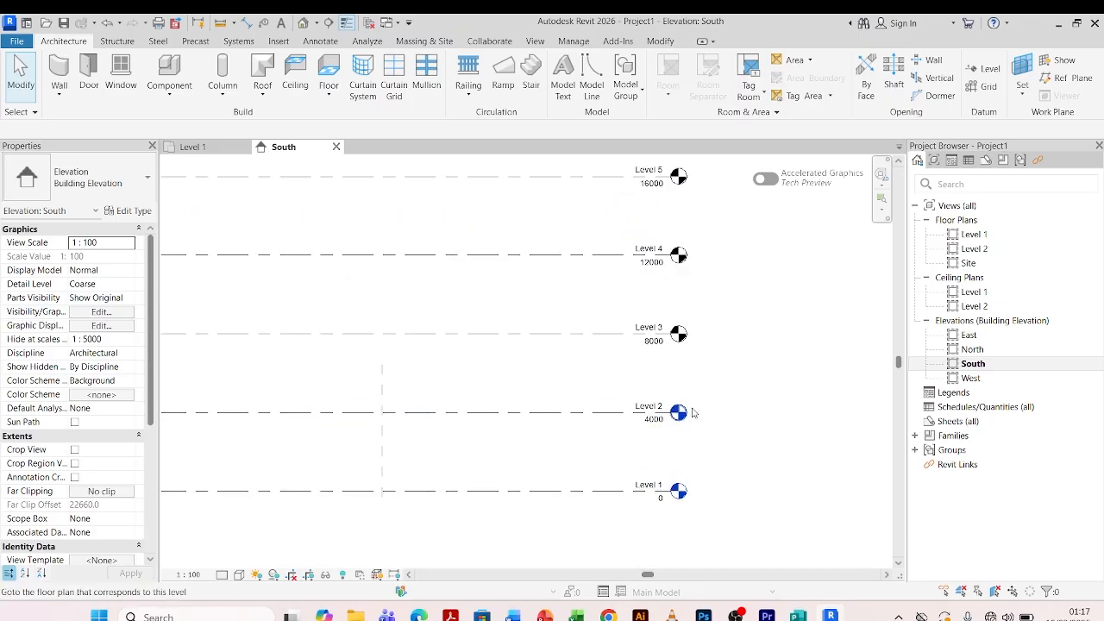
{"action": "scroll", "coordinate": [690, 395], "scroll_direction": "down", "scroll_amount": 2}
{"action": "scroll", "coordinate": [668, 248], "scroll_direction": "up", "scroll_amount": 2}
{"action": "scroll", "coordinate": [726, 306], "scroll_direction": "down", "scroll_amount": 3}
{"action": "scroll", "coordinate": [687, 258], "scroll_direction": "up", "scroll_amount": 2}
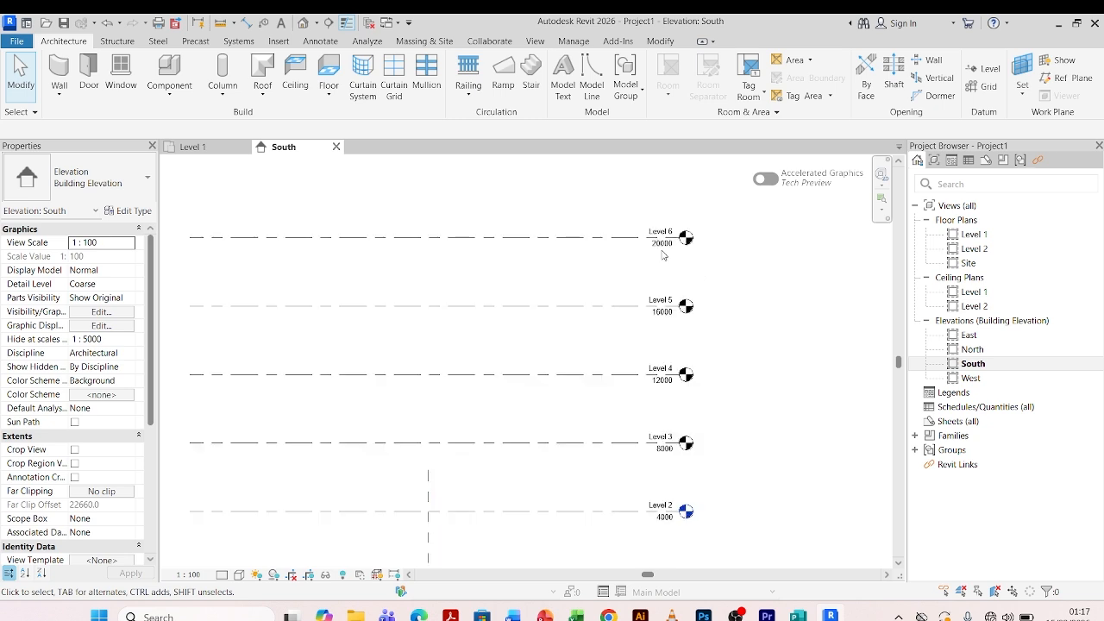
- Create floor plan views for Level 3, Level 4, Level 5 and Level 6
{"action": "left_click", "coordinate": [535, 41]}
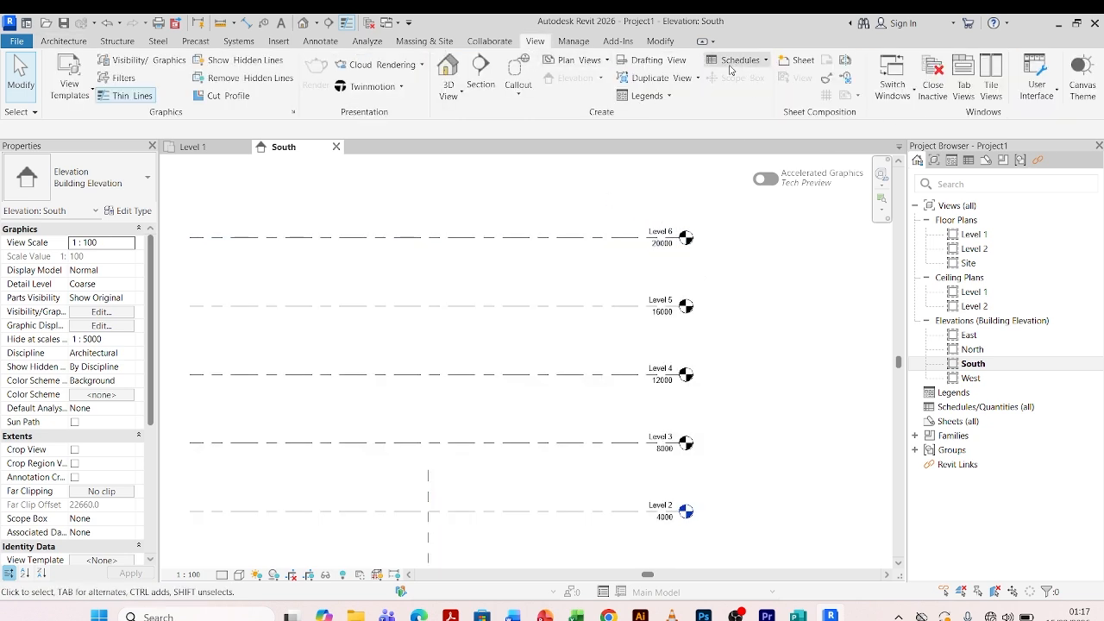
{"action": "left_click", "coordinate": [607, 61]}
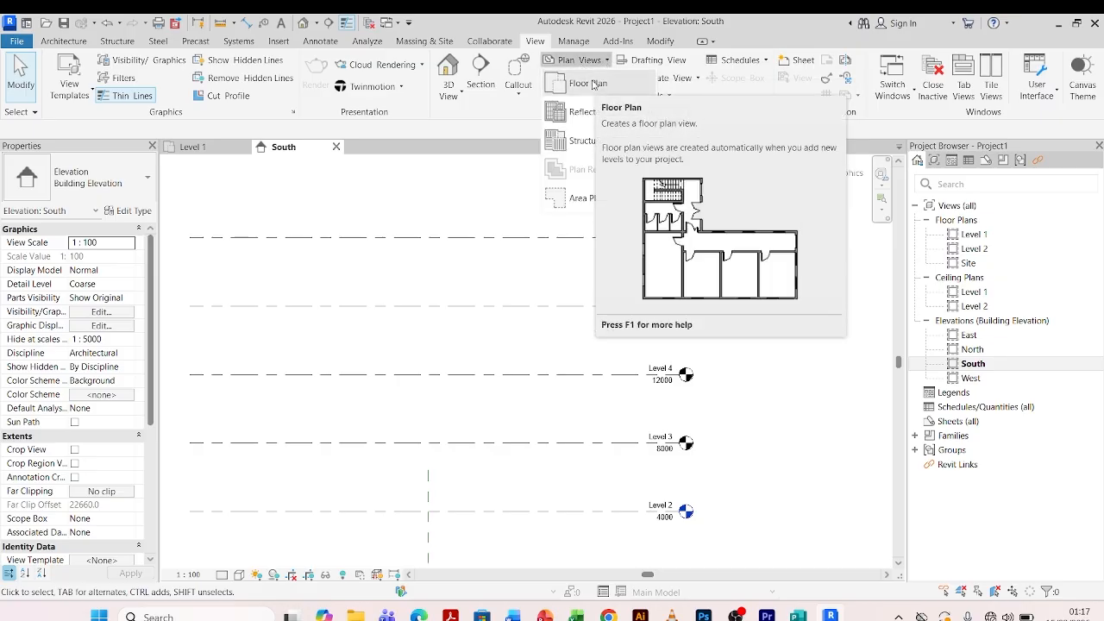
{"action": "left_click", "coordinate": [592, 84]}
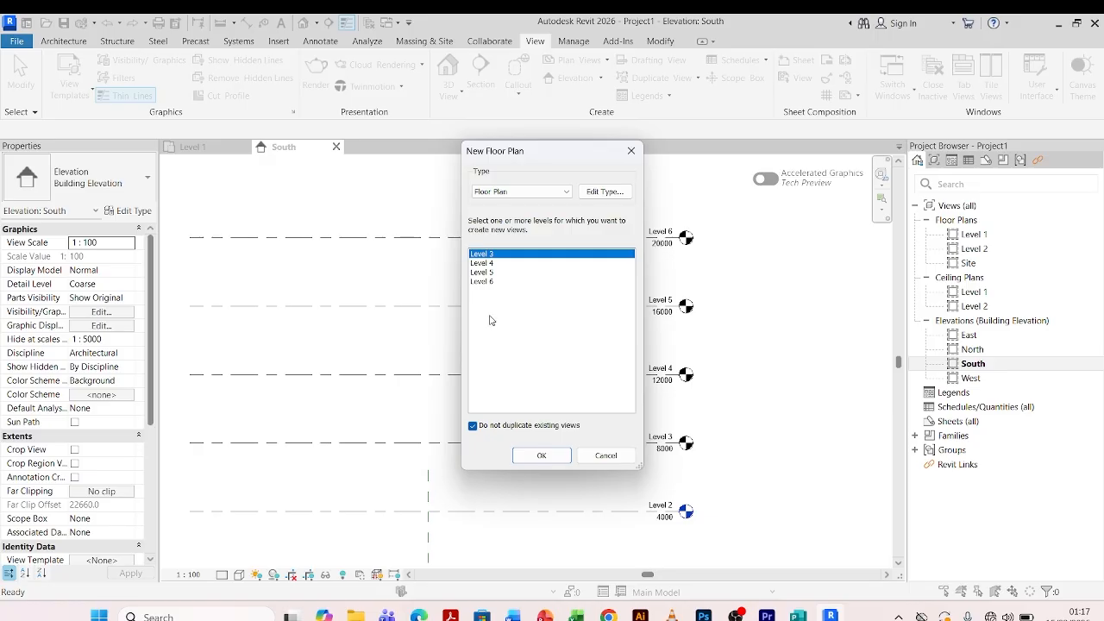
{"action": "left_click", "coordinate": [506, 272], "text": "shift"}
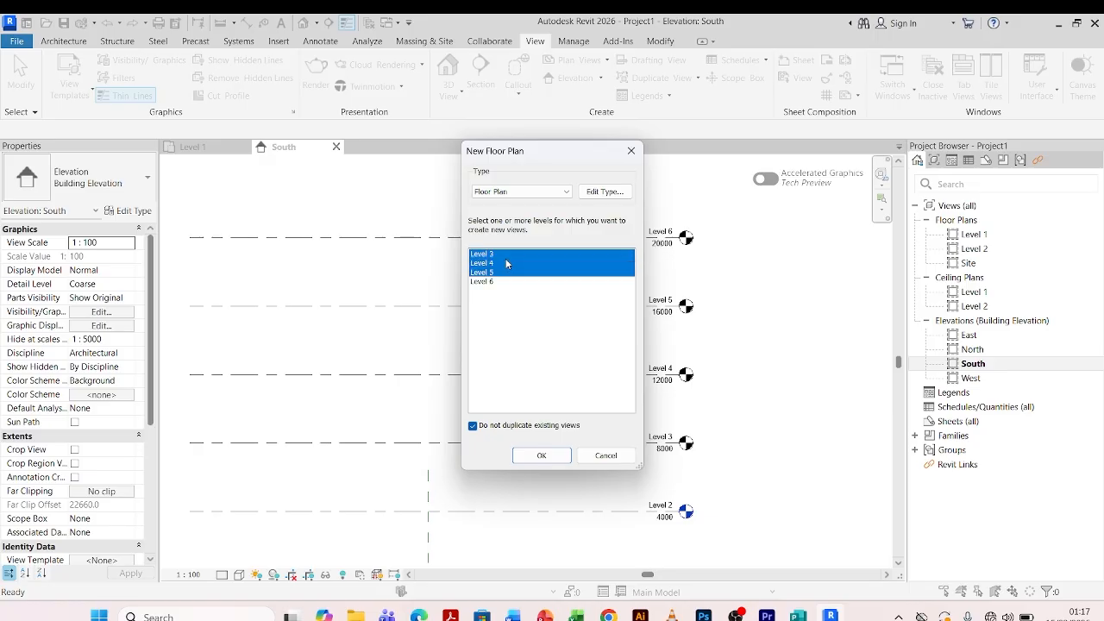
{"action": "left_click_drag", "start_coordinate": [507, 260], "coordinate": [537, 396]}
{"action": "left_click", "coordinate": [561, 457]}
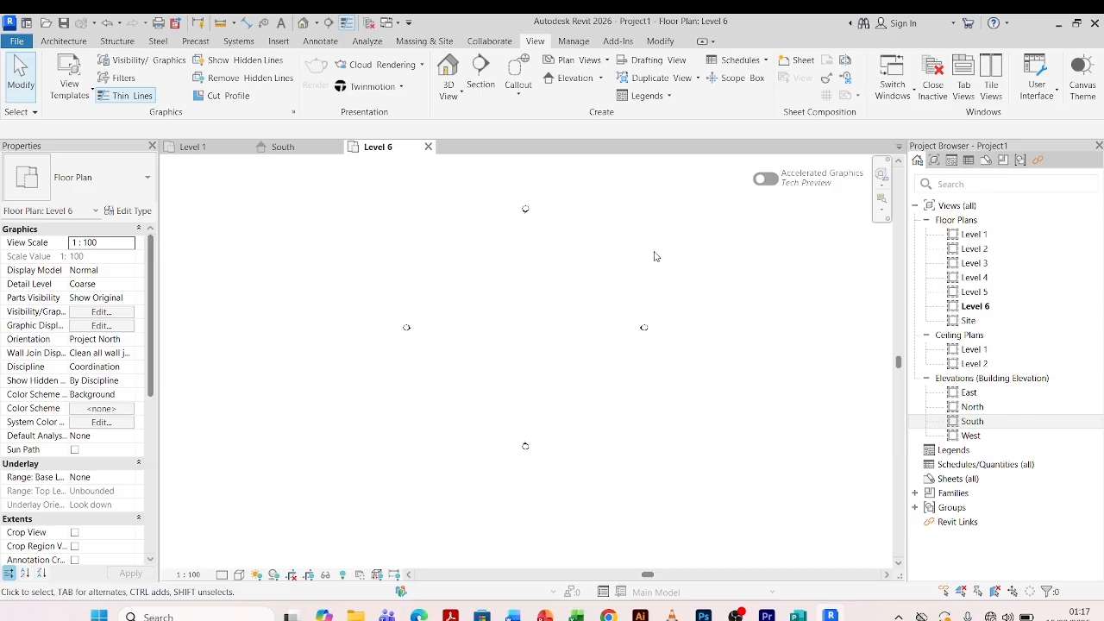
- From the Level 1 plan, turn on Show Mass Form and Floors and start an in-place mass named "Mass 1"
{"action": "left_click", "coordinate": [194, 149]}
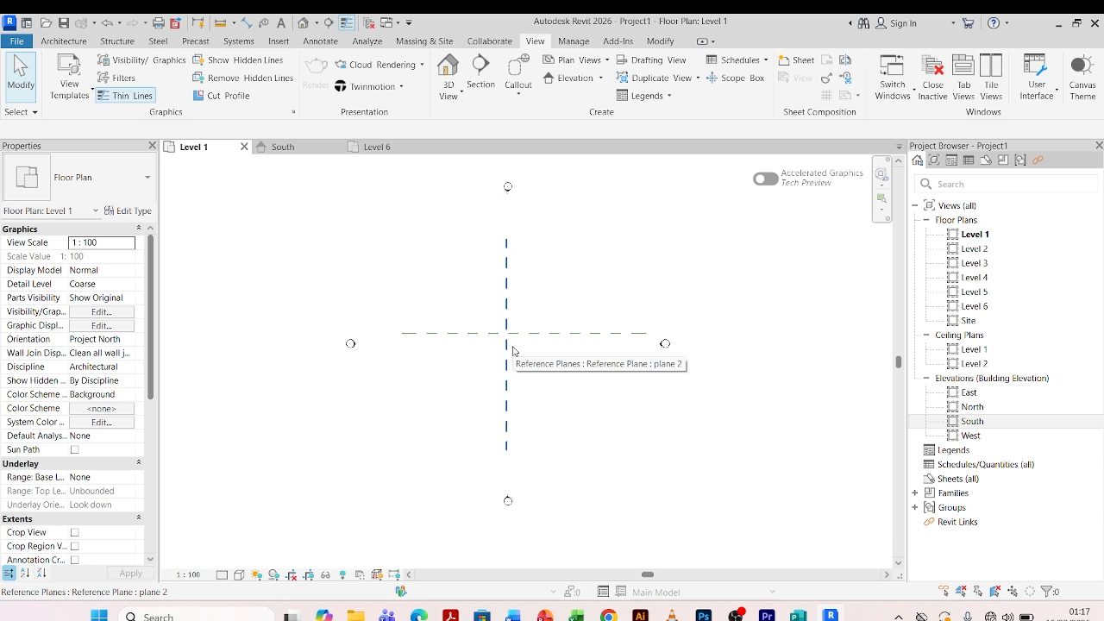
{"action": "left_click", "coordinate": [414, 45]}
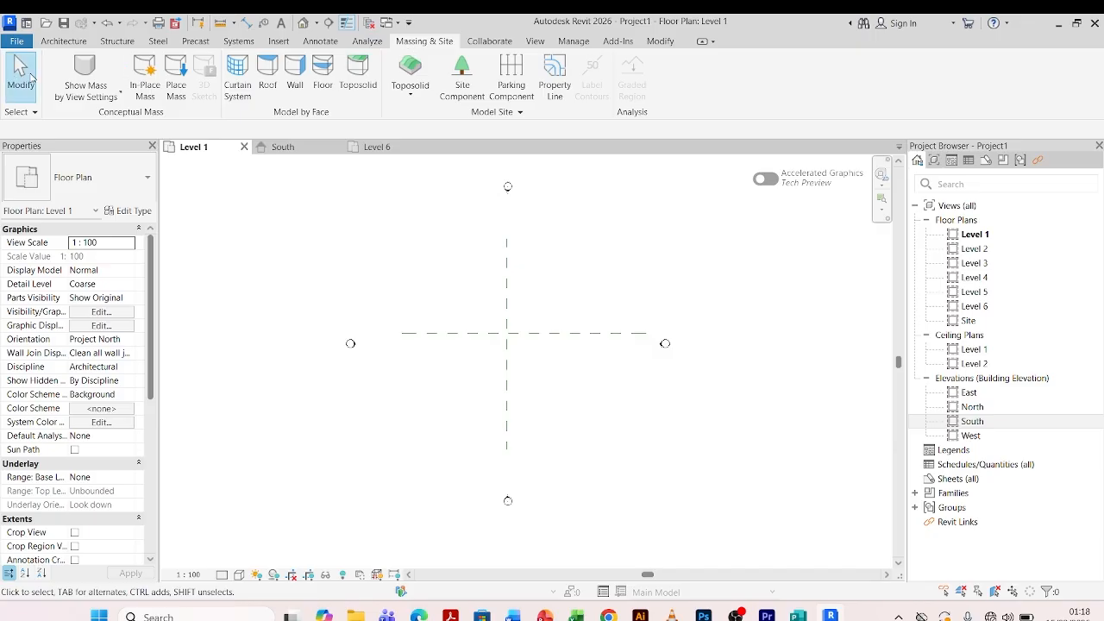
{"action": "left_click", "coordinate": [84, 69]}
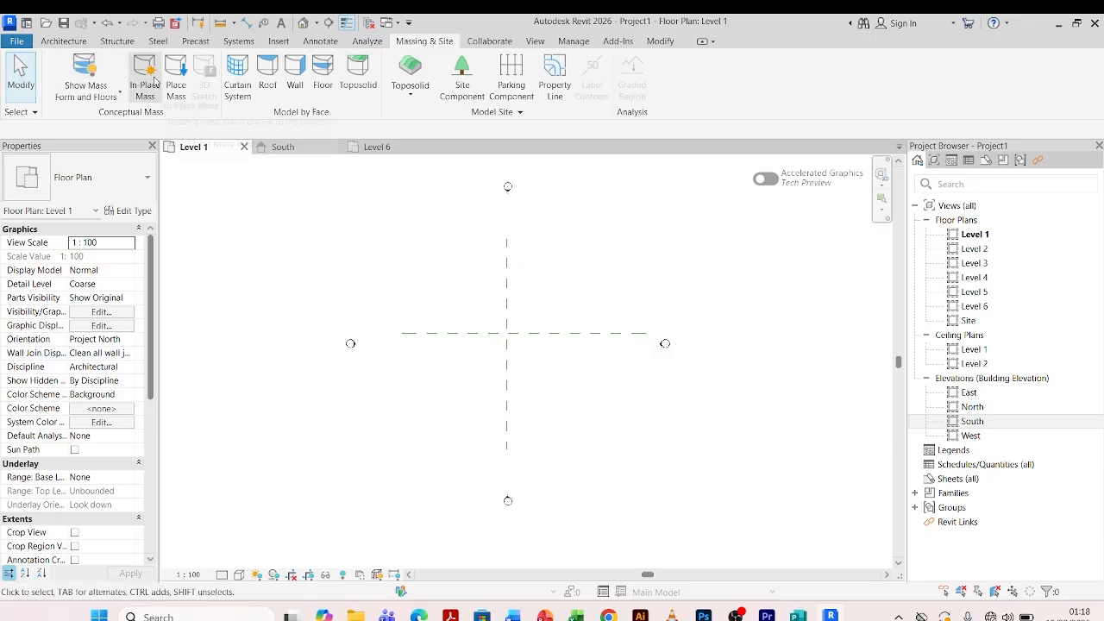
{"action": "left_click", "coordinate": [146, 76]}
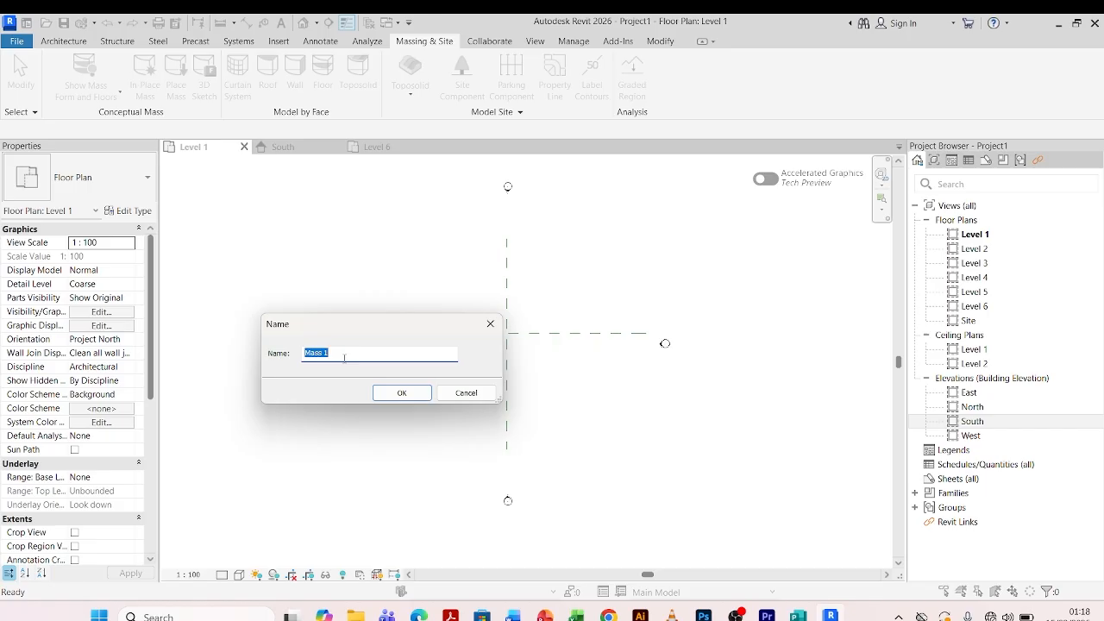
{"action": "left_click", "coordinate": [402, 394]}
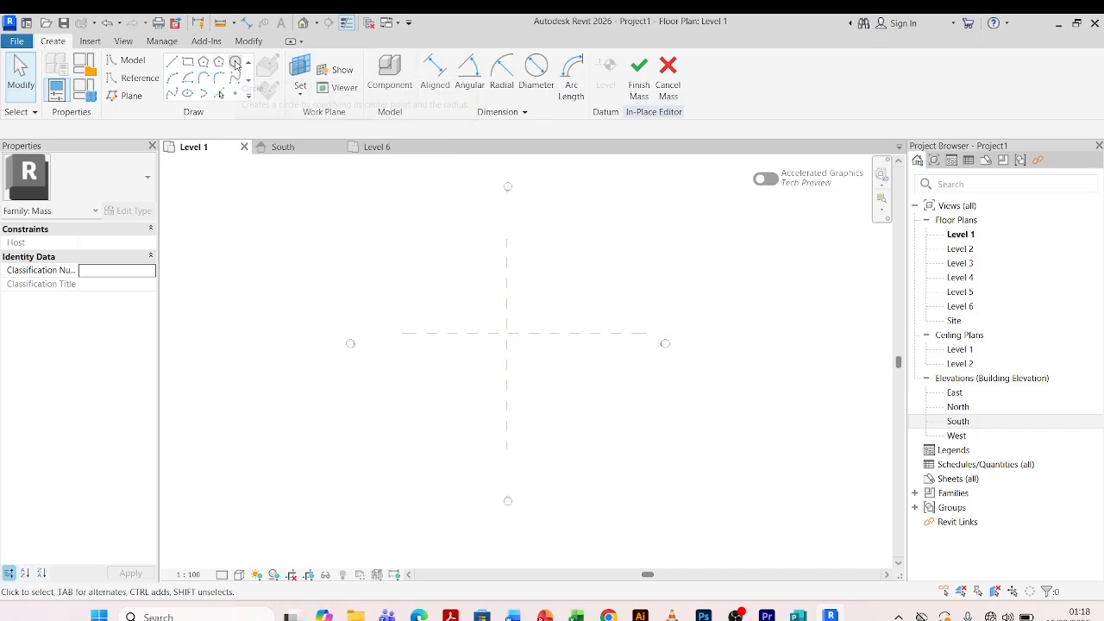
- Draw a model-line circle with a 10000 mm radius, centred where the two reference planes cross on Level 1
{"action": "left_click", "coordinate": [235, 64]}
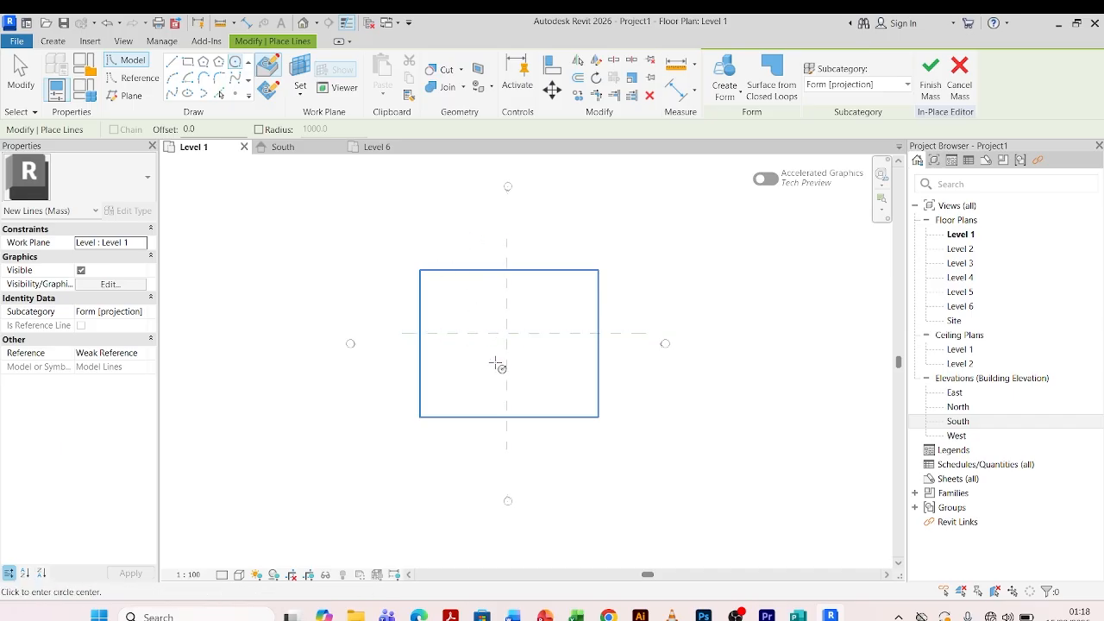
{"action": "scroll", "coordinate": [496, 363], "scroll_direction": "up", "scroll_amount": 1}
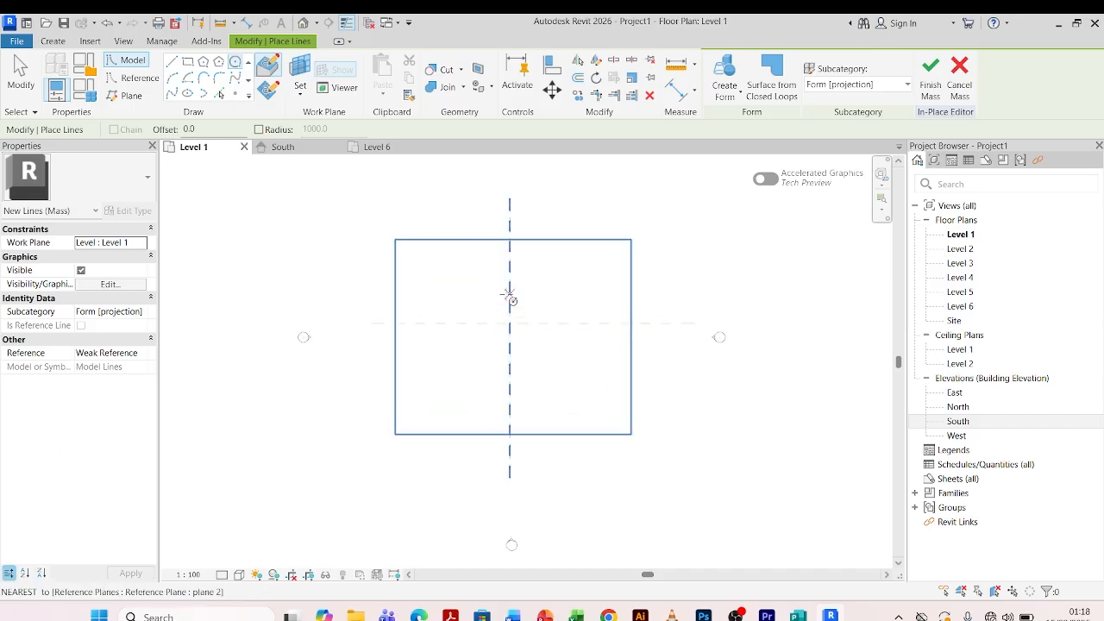
{"action": "scroll", "coordinate": [422, 284], "scroll_direction": "down", "scroll_amount": 1}
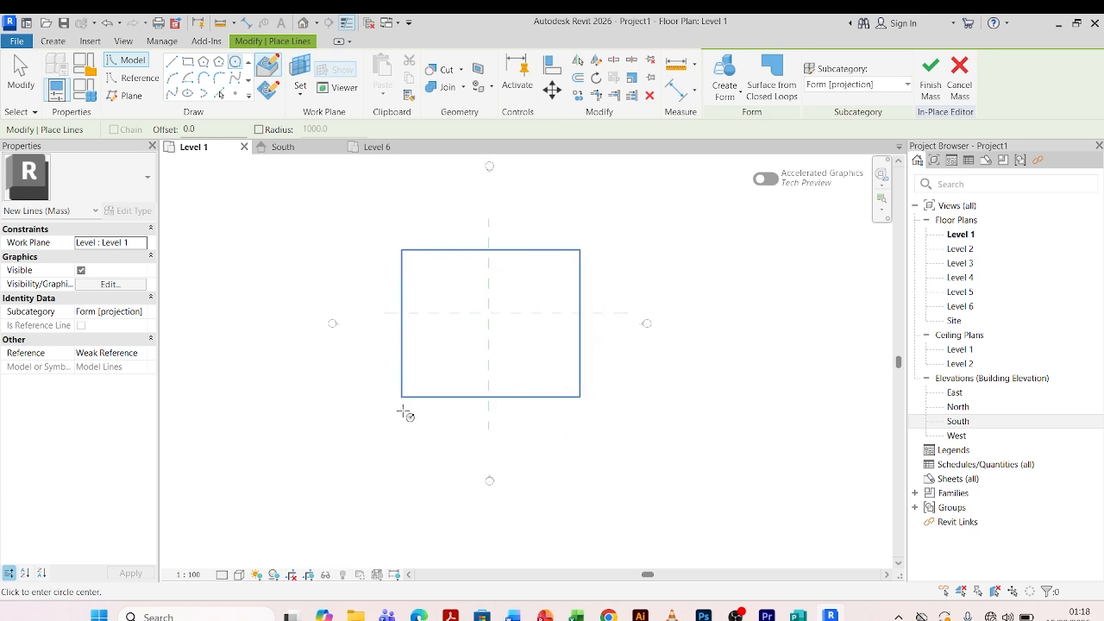
{"action": "scroll", "coordinate": [489, 313], "scroll_direction": "up", "scroll_amount": 2}
{"action": "left_click", "coordinate": [489, 313]}
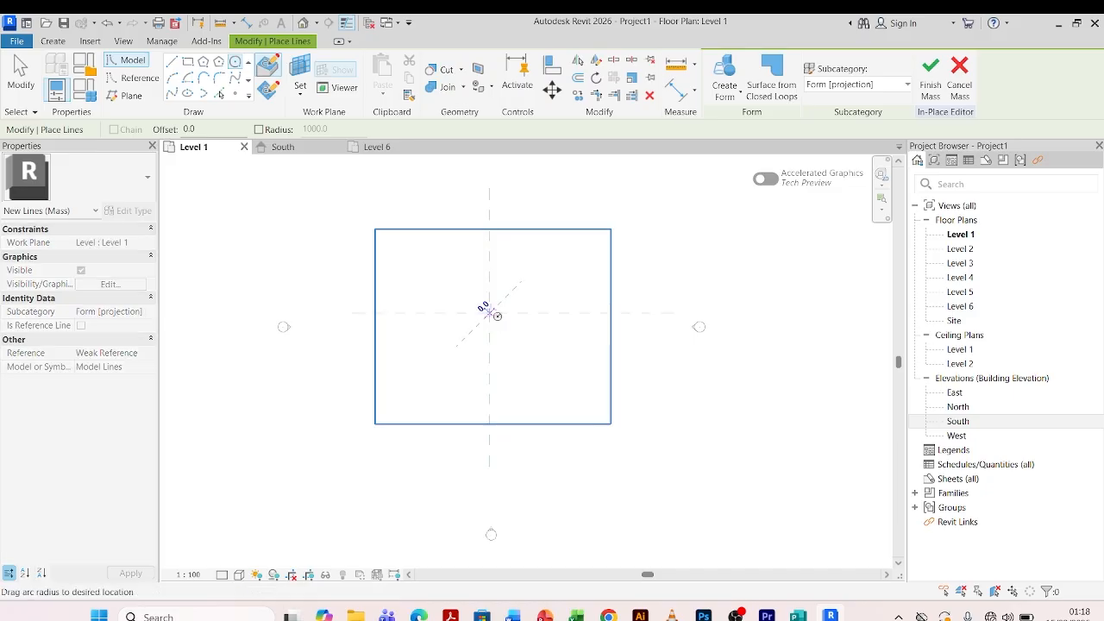
{"action": "scroll", "coordinate": [521, 254], "scroll_direction": "up", "scroll_amount": 2}
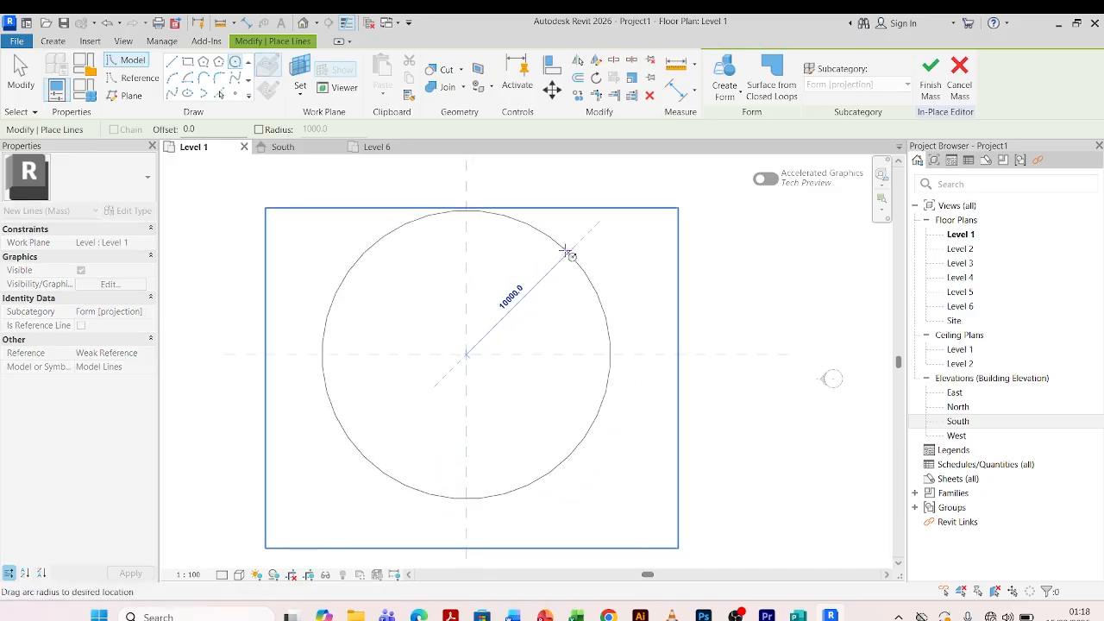
{"action": "left_click", "coordinate": [569, 252]}
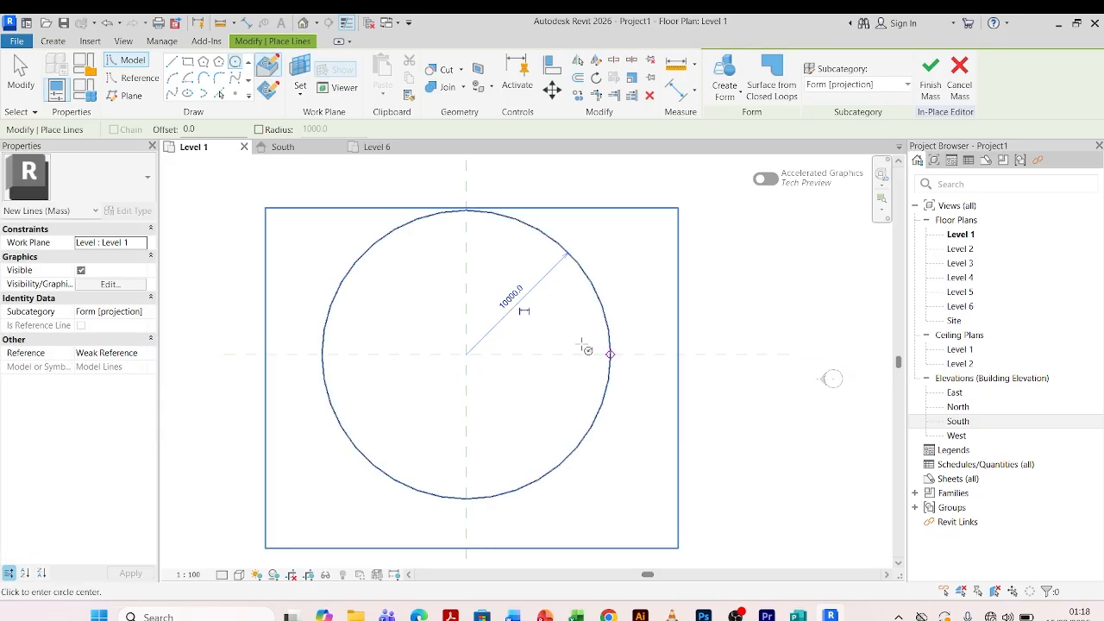
{"action": "key", "text": "Escape"}
{"action": "key", "text": "Escape"}
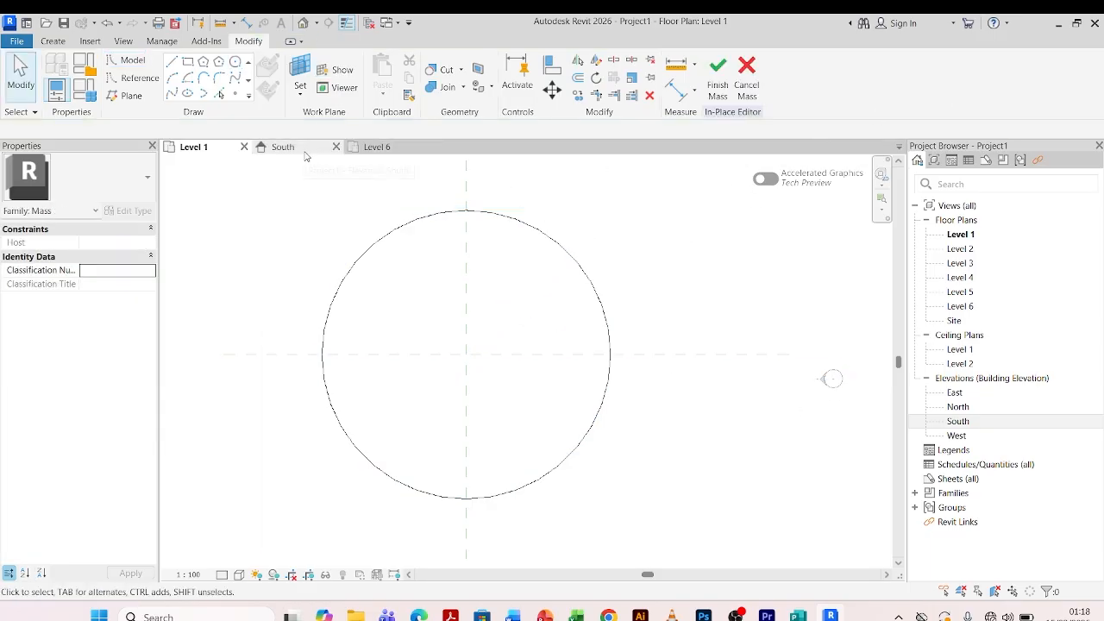
- Create a solid cylinder form from the circle in the 3D view
{"action": "left_click", "coordinate": [303, 23]}
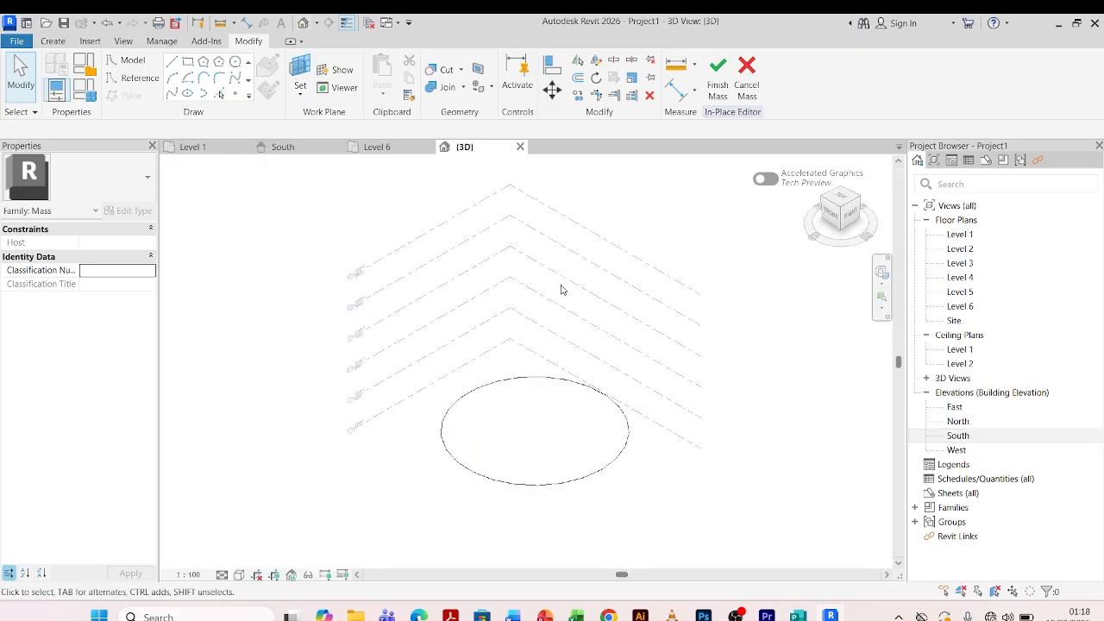
{"action": "left_click", "coordinate": [539, 378]}
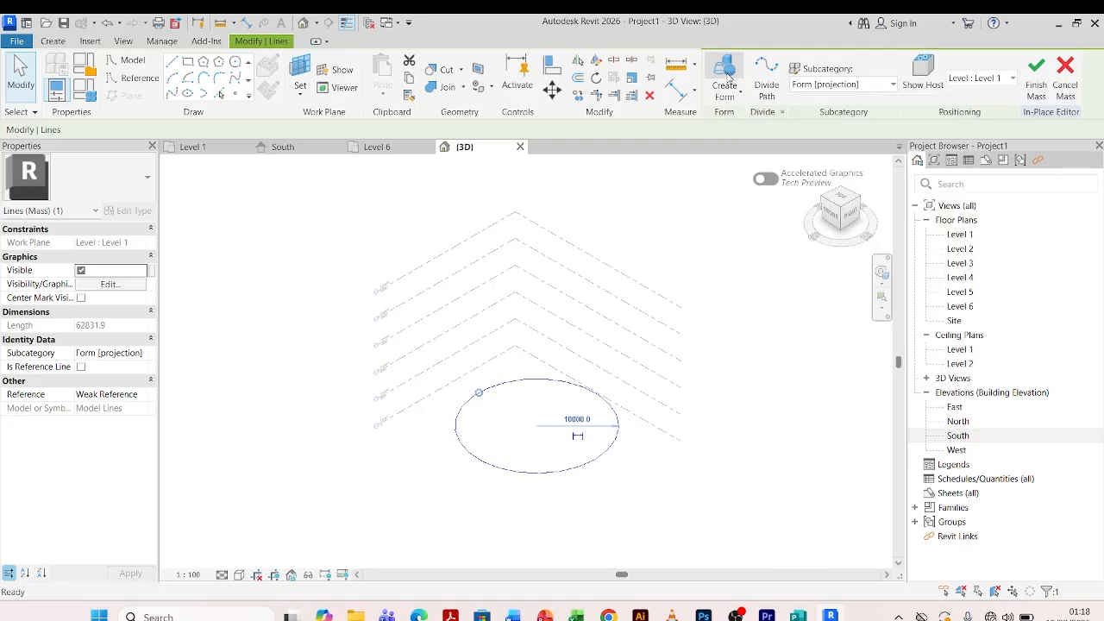
{"action": "left_click", "coordinate": [727, 76]}
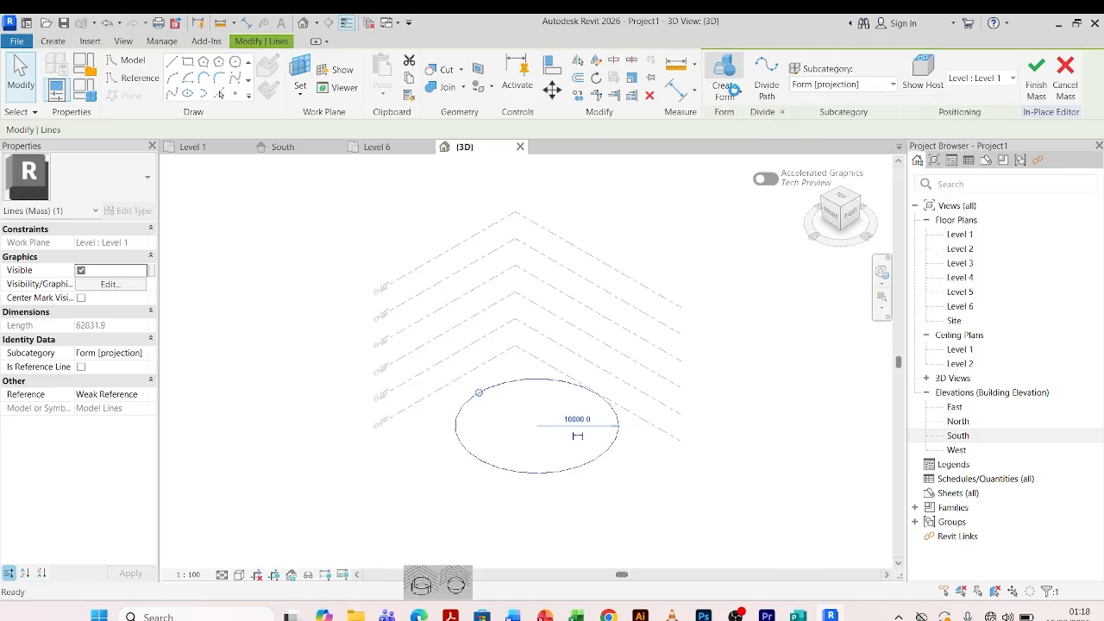
{"action": "left_click", "coordinate": [427, 585]}
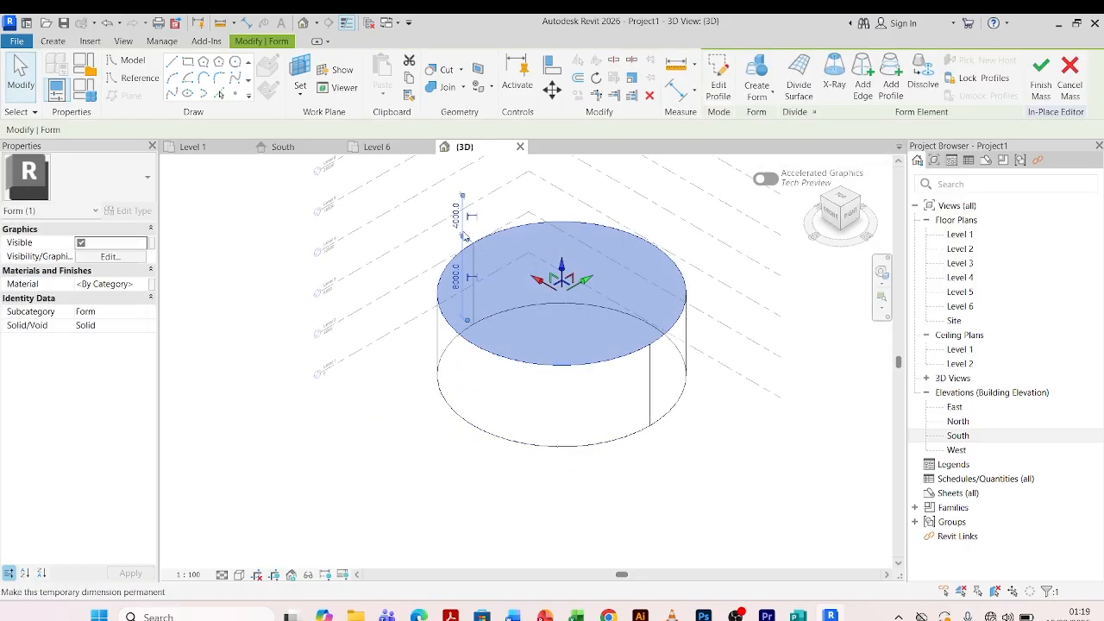
{"action": "scroll", "coordinate": [438, 283], "scroll_direction": "up", "scroll_amount": 2}
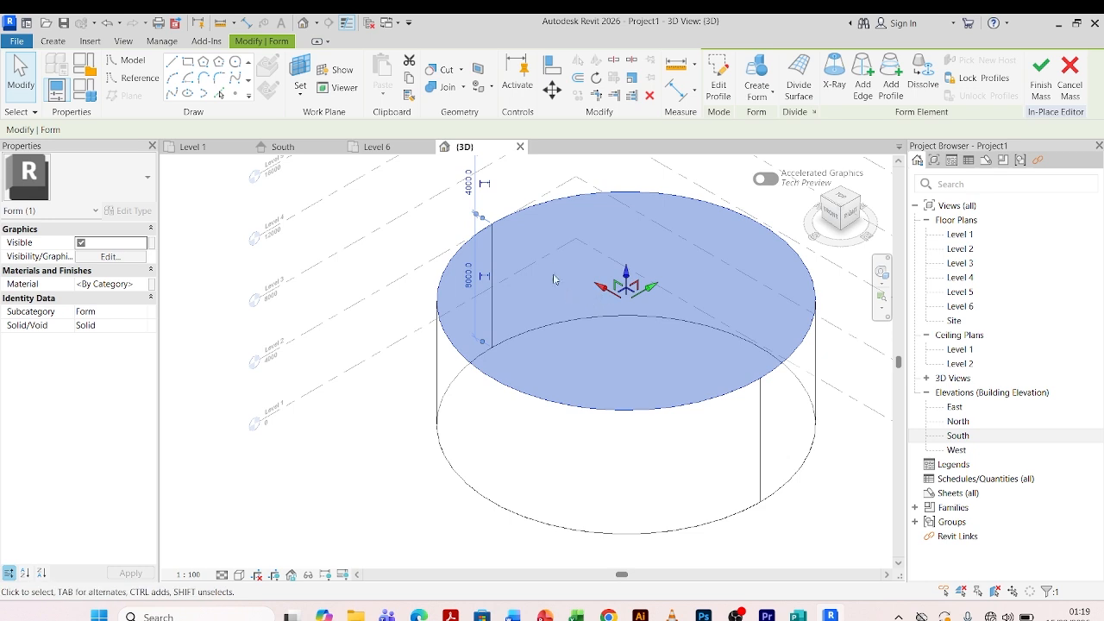
- In the South elevation, raise the cylinder's top face to Level 6 and lock it to that level
{"action": "left_click", "coordinate": [311, 153]}
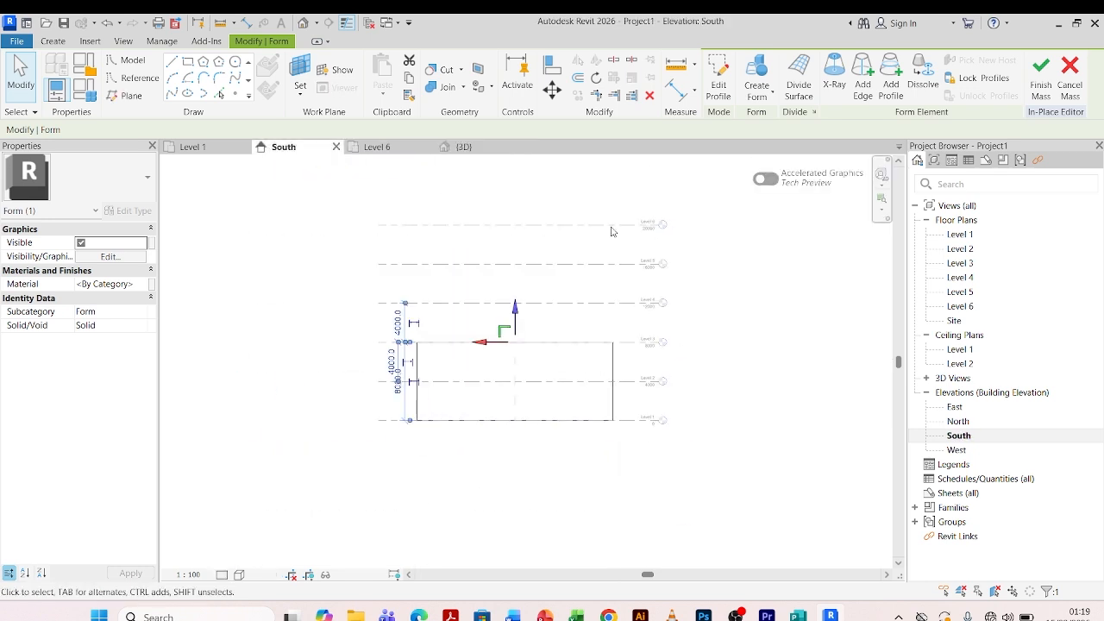
{"action": "scroll", "coordinate": [528, 296], "scroll_direction": "up", "scroll_amount": 2}
{"action": "left_click_drag", "start_coordinate": [516, 333], "coordinate": [529, 151]}
{"action": "scroll", "coordinate": [482, 302], "scroll_direction": "down", "scroll_amount": 2}
{"action": "scroll", "coordinate": [599, 226], "scroll_direction": "up", "scroll_amount": 4}
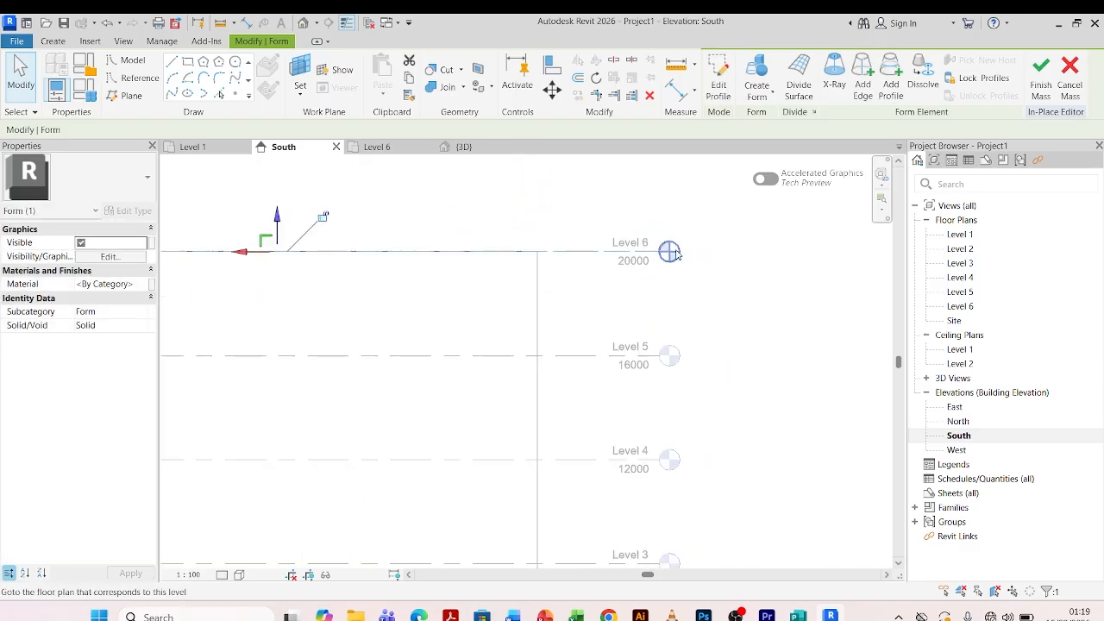
{"action": "scroll", "coordinate": [671, 252], "scroll_direction": "down", "scroll_amount": 2}
{"action": "scroll", "coordinate": [453, 259], "scroll_direction": "up", "scroll_amount": 2}
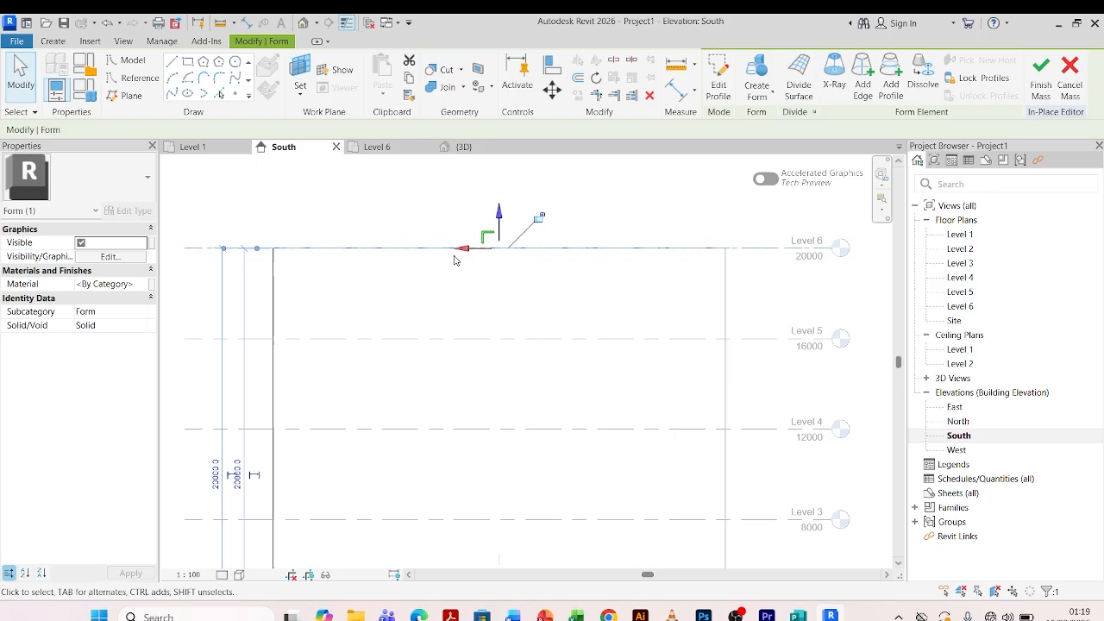
{"action": "left_click", "coordinate": [540, 221]}
{"action": "scroll", "coordinate": [565, 207], "scroll_direction": "down", "scroll_amount": 2}
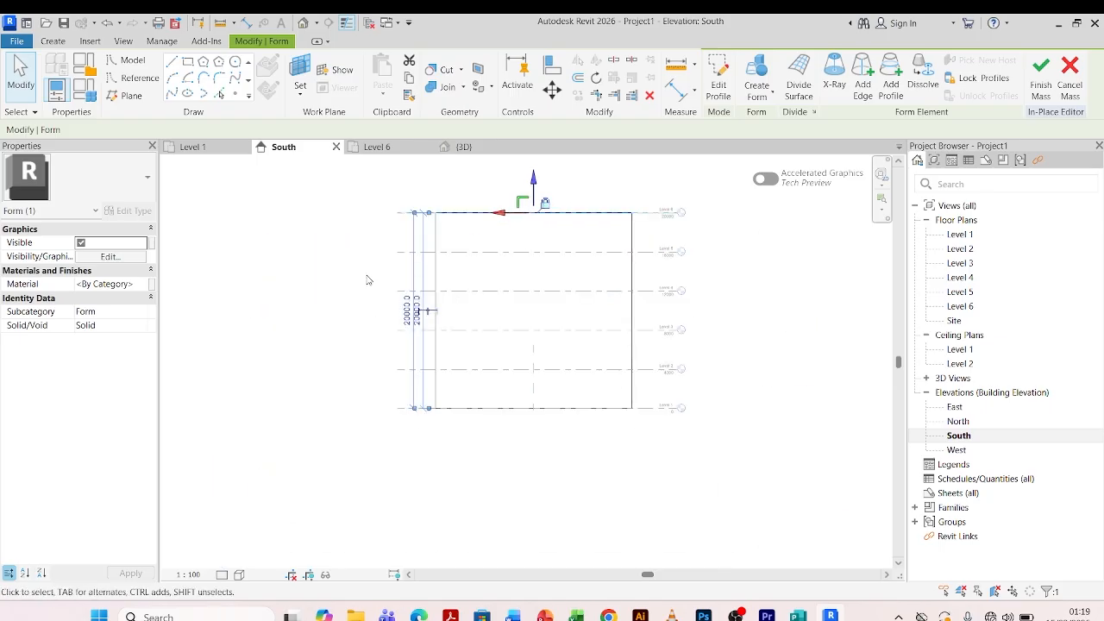
{"action": "left_click", "coordinate": [371, 234]}
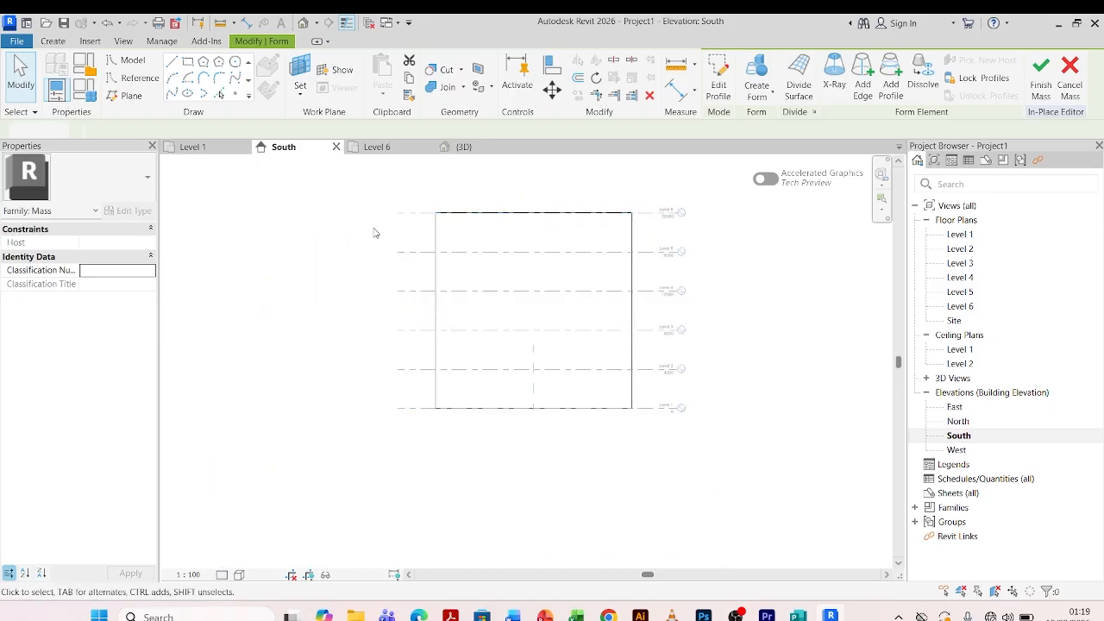
- Return to the 3D view and finish the in-place mass
{"action": "left_click", "coordinate": [471, 152]}
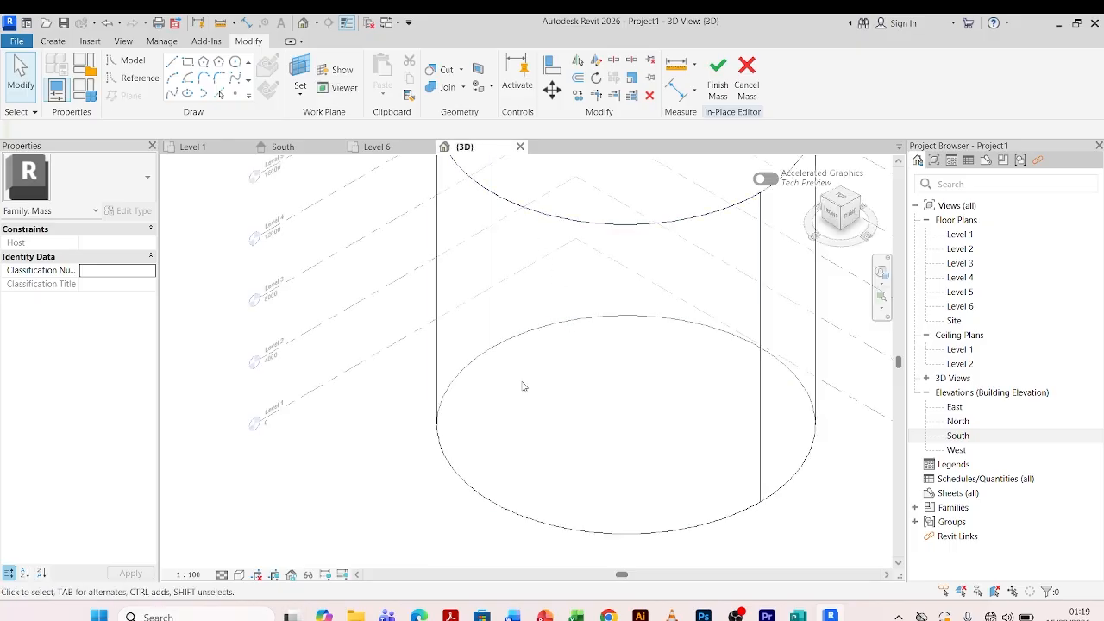
{"action": "scroll", "coordinate": [600, 312], "scroll_direction": "down", "scroll_amount": 4}
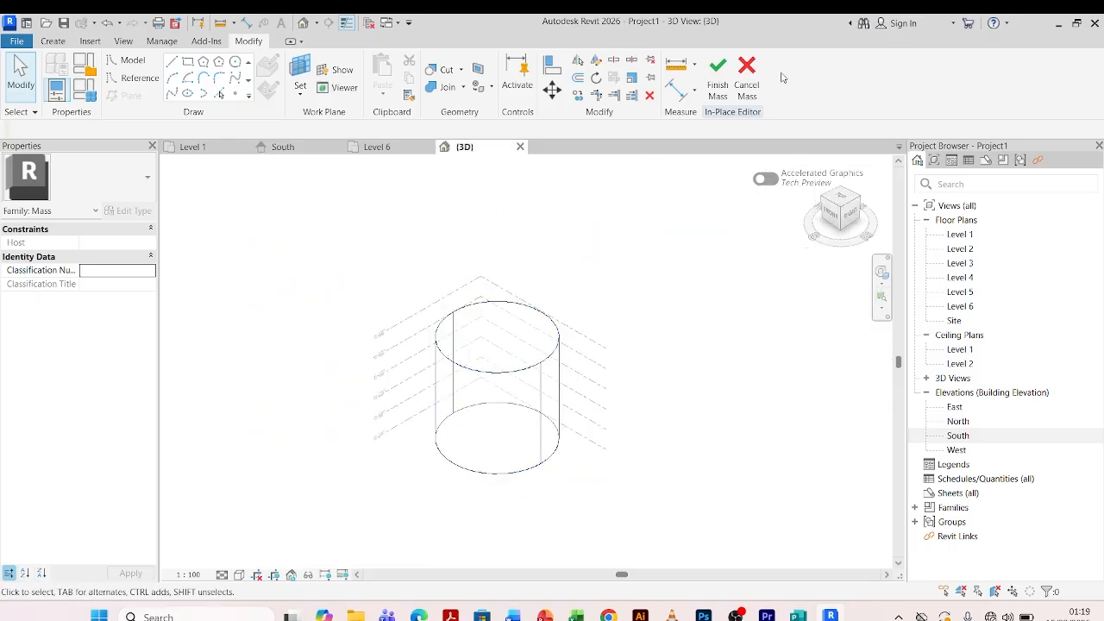
{"action": "left_click", "coordinate": [718, 76]}
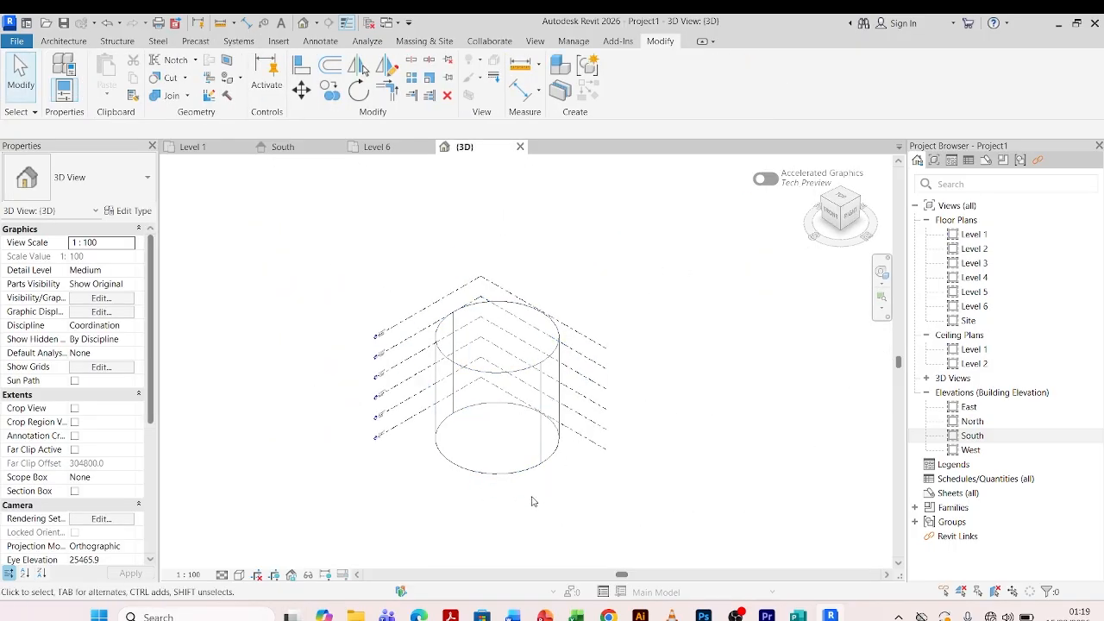
- Set the 3D view's detail level to Fine and its visual style to Hidden Line
{"action": "scroll", "coordinate": [532, 499], "scroll_direction": "up", "scroll_amount": 2}
{"action": "middle_click_drag", "start_coordinate": [461, 348], "coordinate": [530, 373]}
{"action": "scroll", "coordinate": [529, 372], "scroll_direction": "down", "scroll_amount": 1}
{"action": "left_click", "coordinate": [223, 575]}
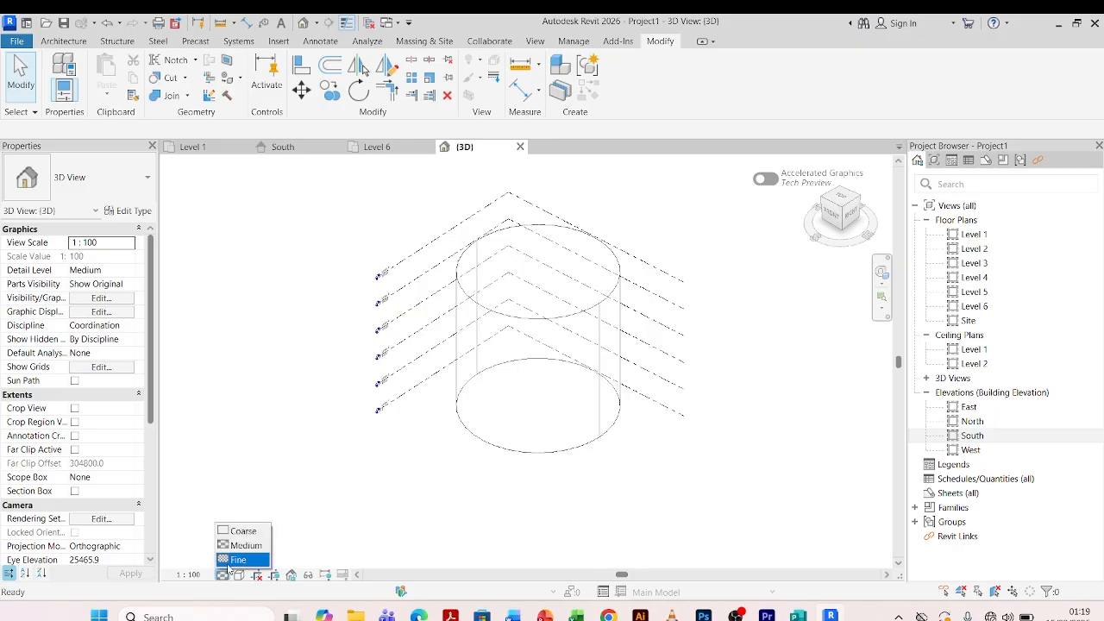
{"action": "left_click", "coordinate": [230, 562]}
{"action": "left_click", "coordinate": [240, 575]}
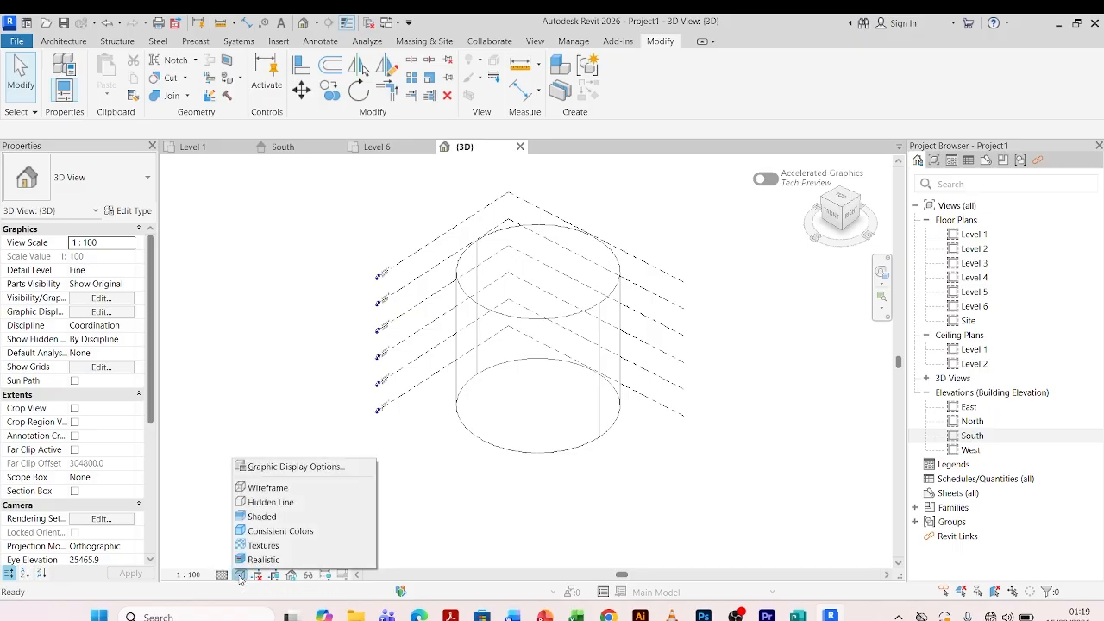
{"action": "left_click", "coordinate": [257, 503]}
{"action": "scroll", "coordinate": [444, 250], "scroll_direction": "up", "scroll_amount": 2}
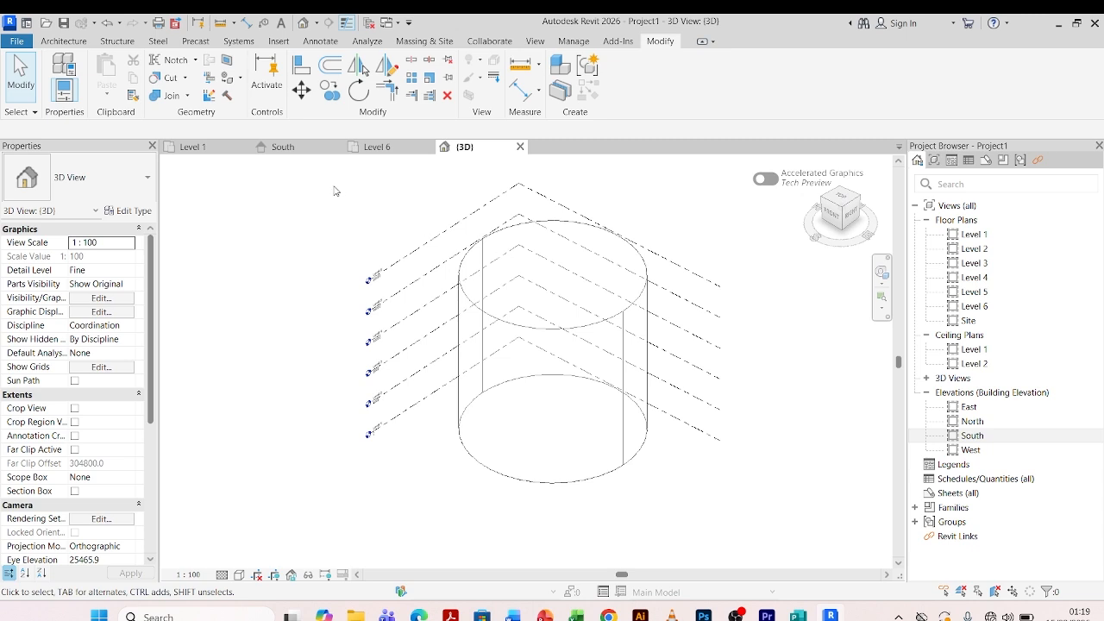
- In the South elevation, edit the cylinder mass in place and start a model spline on the work plane Reference Plane : plane 1
{"action": "left_click", "coordinate": [293, 153]}
{"action": "left_click", "coordinate": [632, 237]}
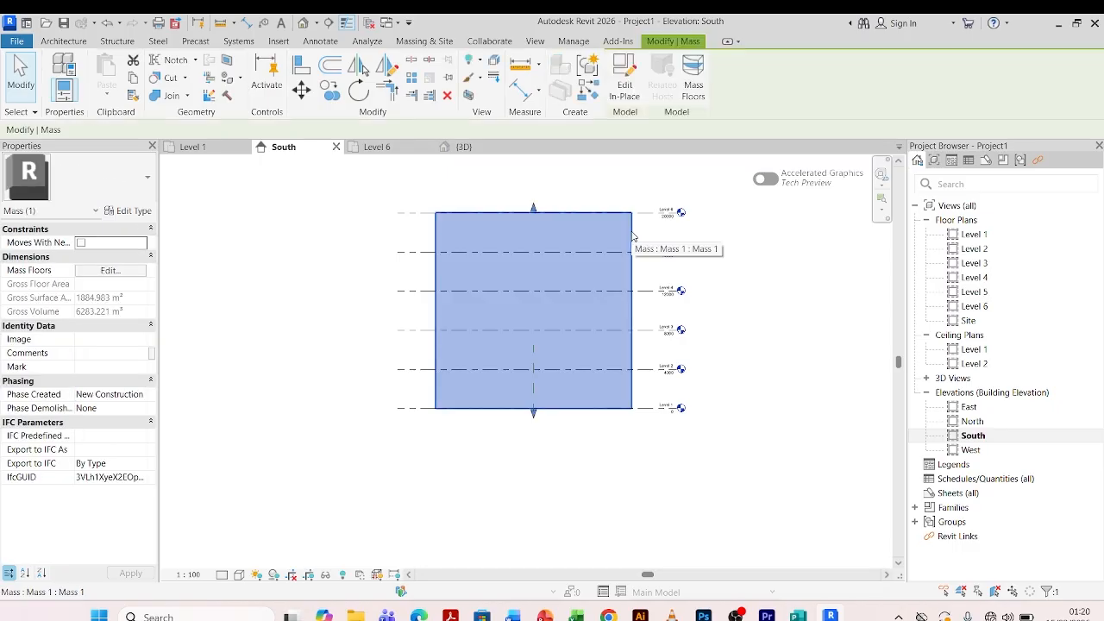
{"action": "double_click", "coordinate": [632, 242]}
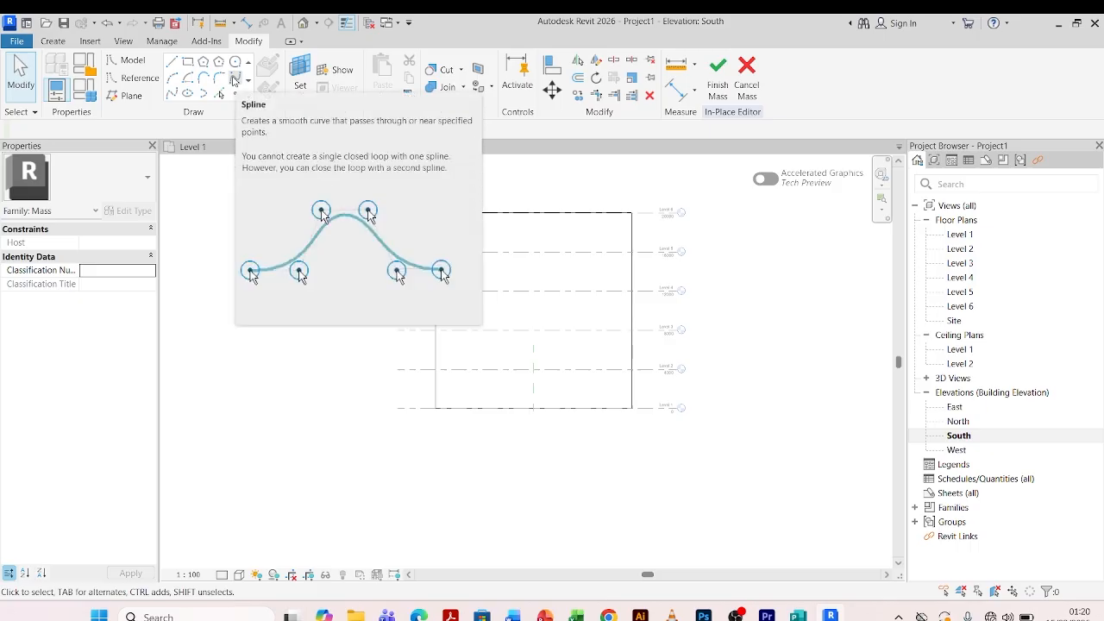
{"action": "left_click", "coordinate": [233, 80]}
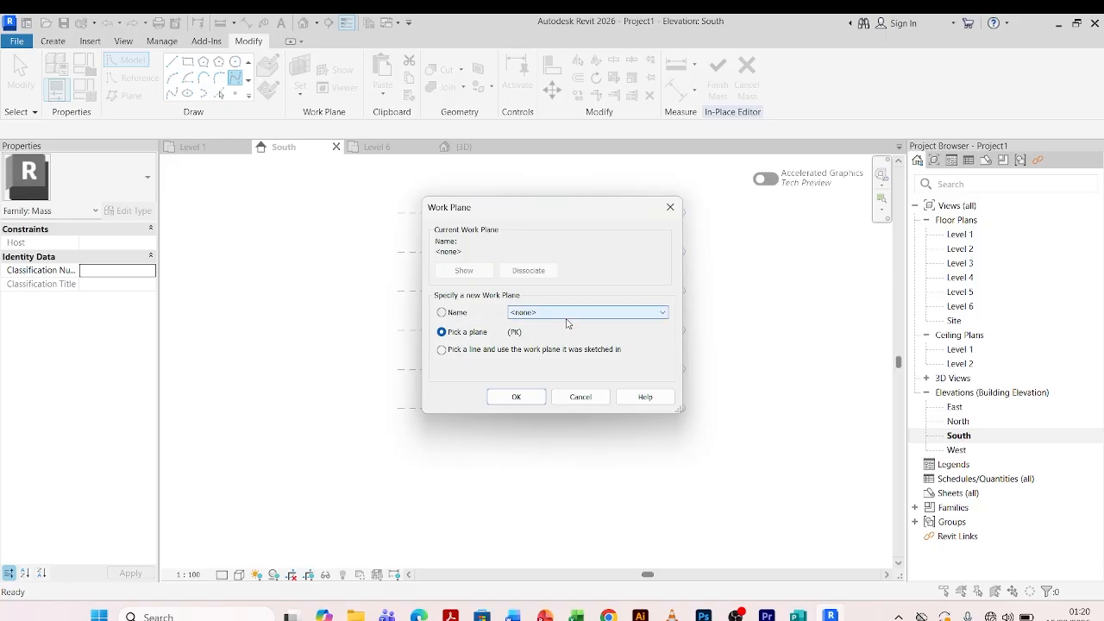
{"action": "left_click", "coordinate": [660, 316]}
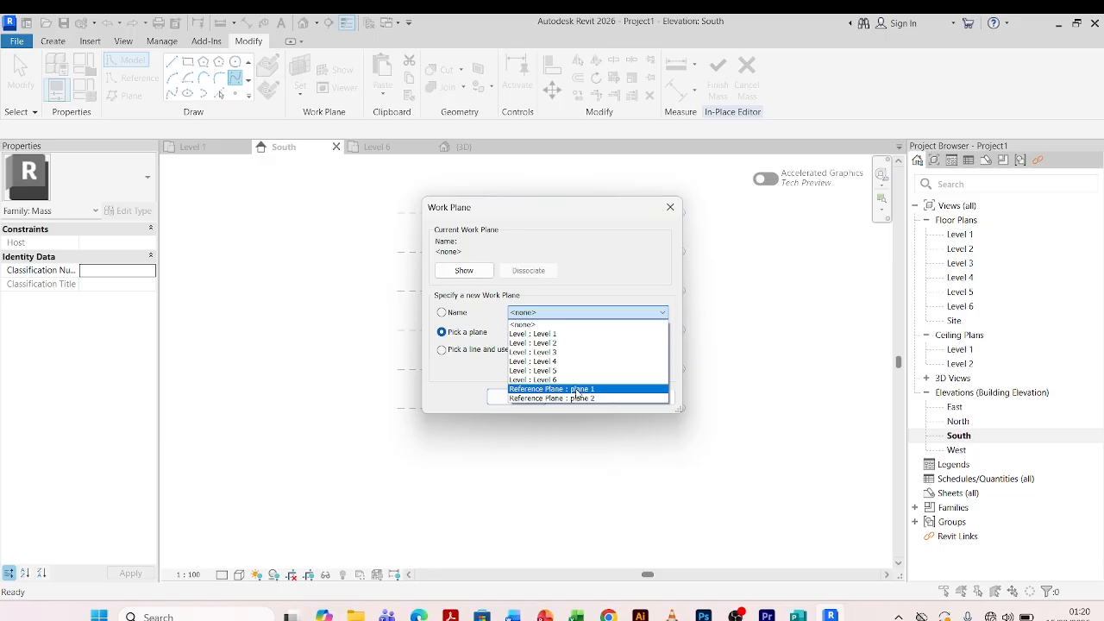
{"action": "left_click", "coordinate": [576, 390]}
{"action": "left_click", "coordinate": [516, 395]}
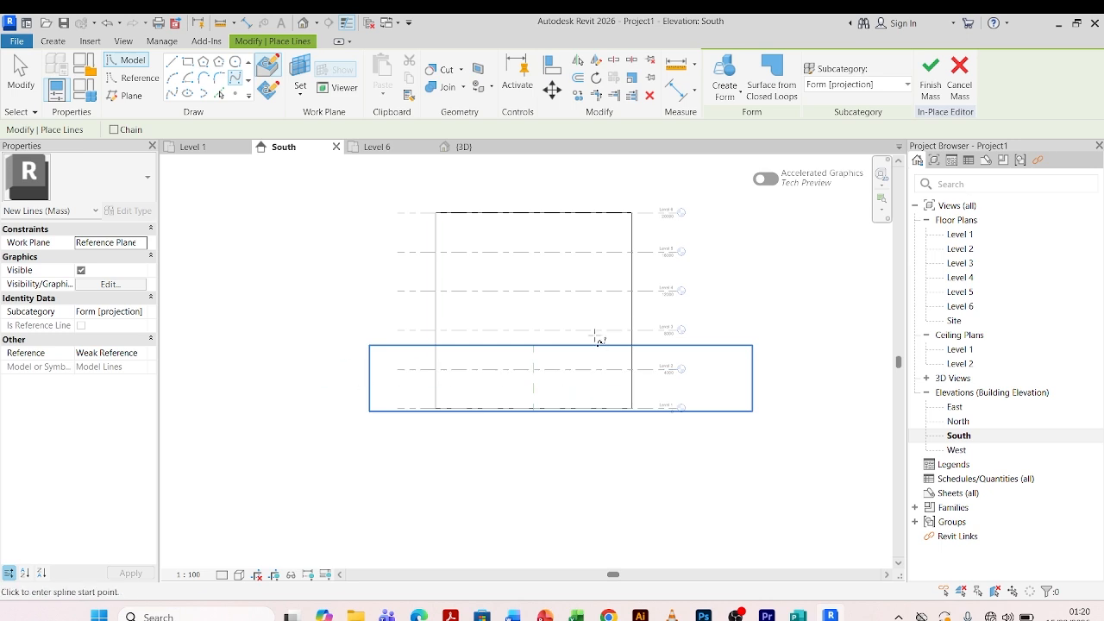
- Draw a wavy spline across the cylinder between Levels 2 and 4, from just outside its left edge to its right edge near Level 3
{"action": "scroll", "coordinate": [493, 376], "scroll_direction": "up", "scroll_amount": 3}
{"action": "scroll", "coordinate": [376, 336], "scroll_direction": "down", "scroll_amount": 3}
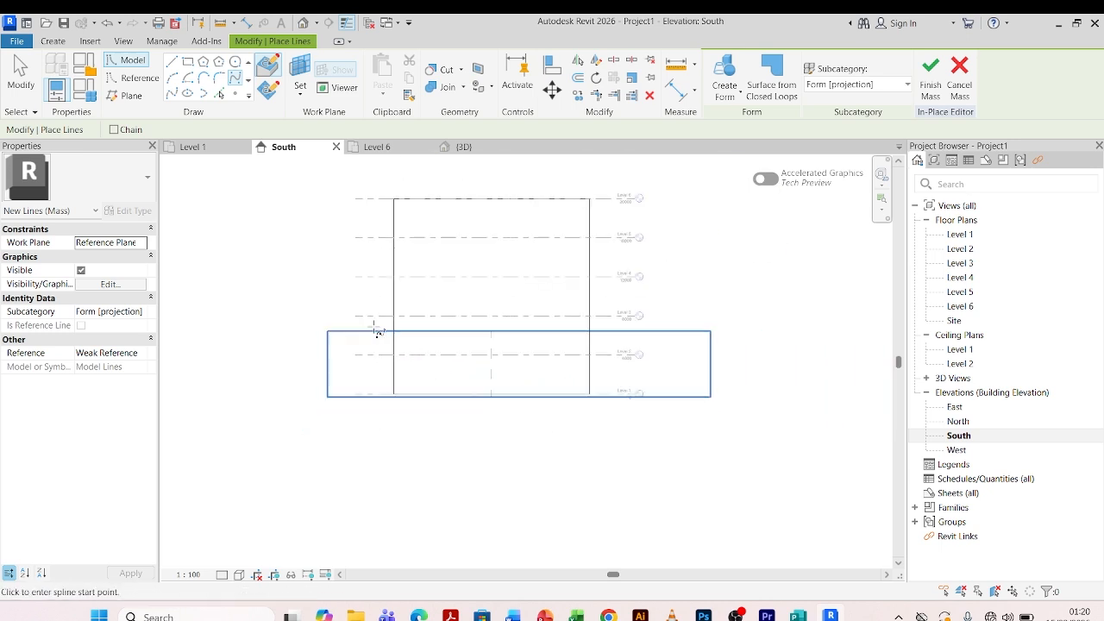
{"action": "scroll", "coordinate": [371, 294], "scroll_direction": "up", "scroll_amount": 3}
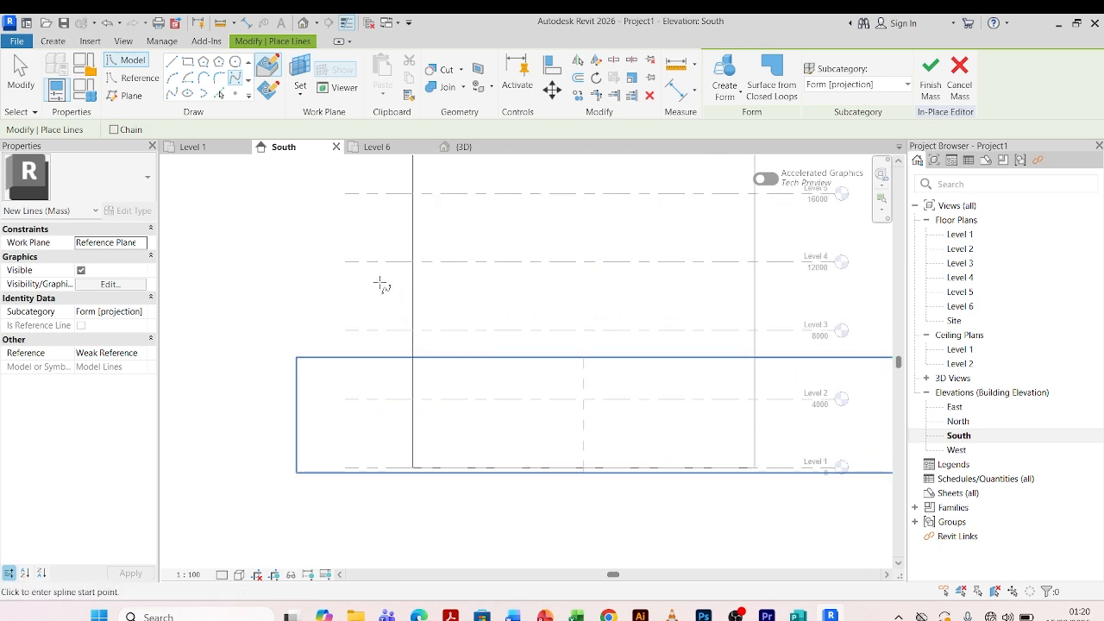
{"action": "left_click", "coordinate": [382, 280]}
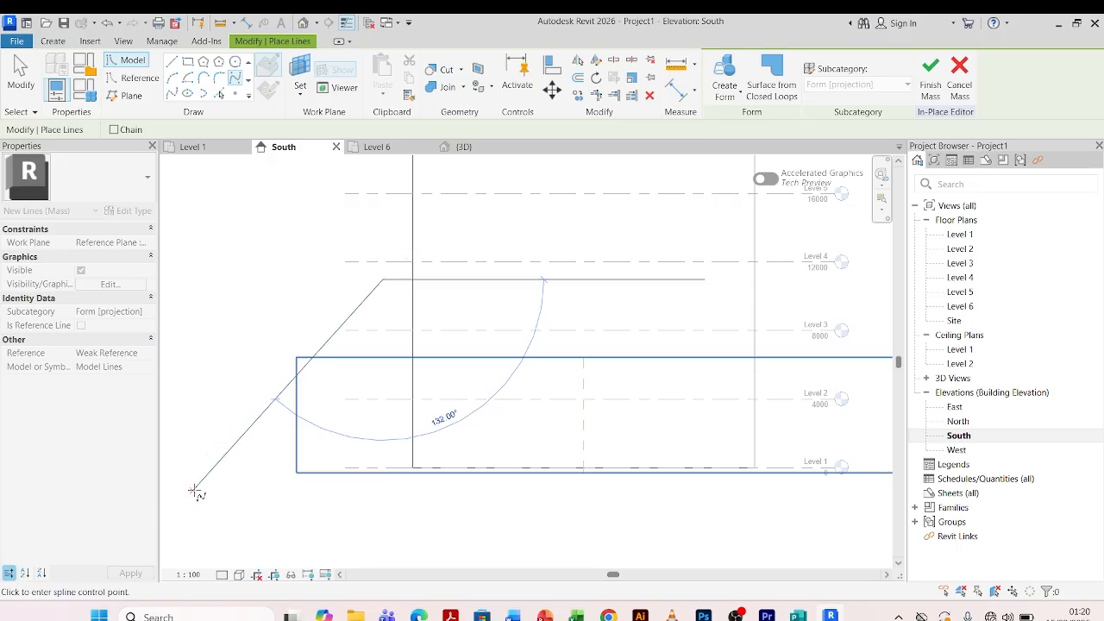
{"action": "left_click", "coordinate": [458, 371]}
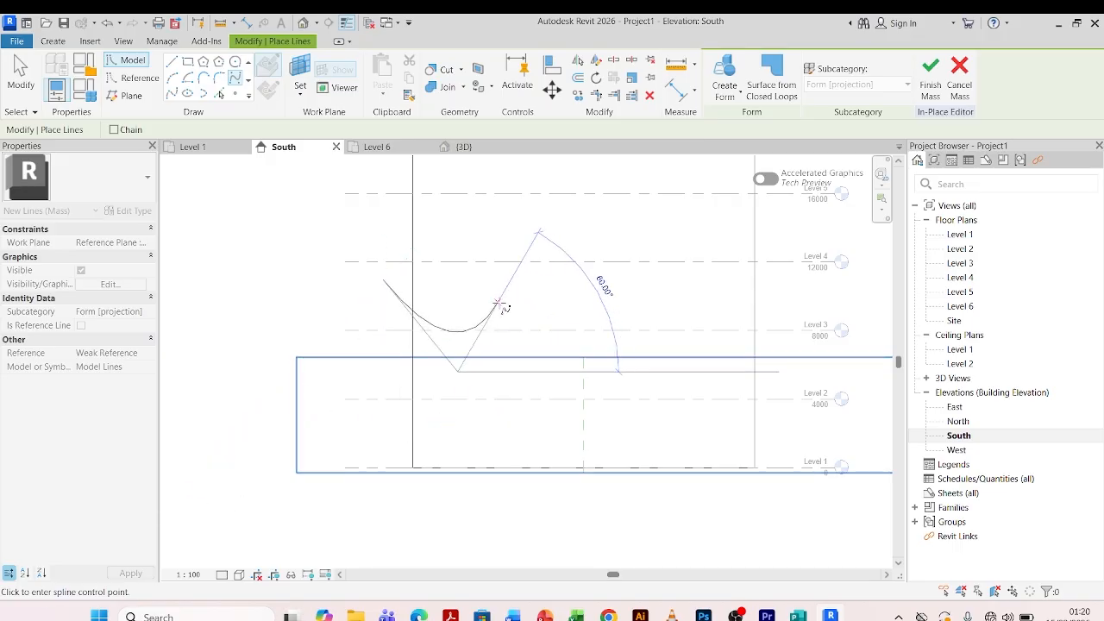
{"action": "scroll", "coordinate": [503, 307], "scroll_direction": "up", "scroll_amount": 2}
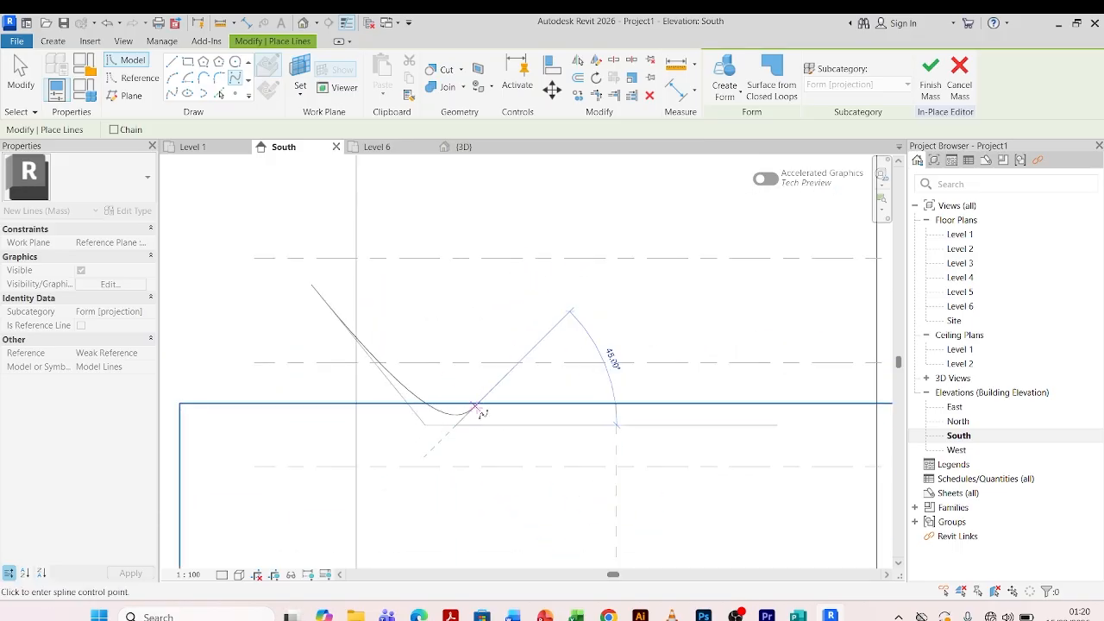
{"action": "left_click", "coordinate": [476, 407]}
{"action": "left_click", "coordinate": [502, 347]}
{"action": "left_click", "coordinate": [514, 285]}
{"action": "left_click", "coordinate": [542, 268]}
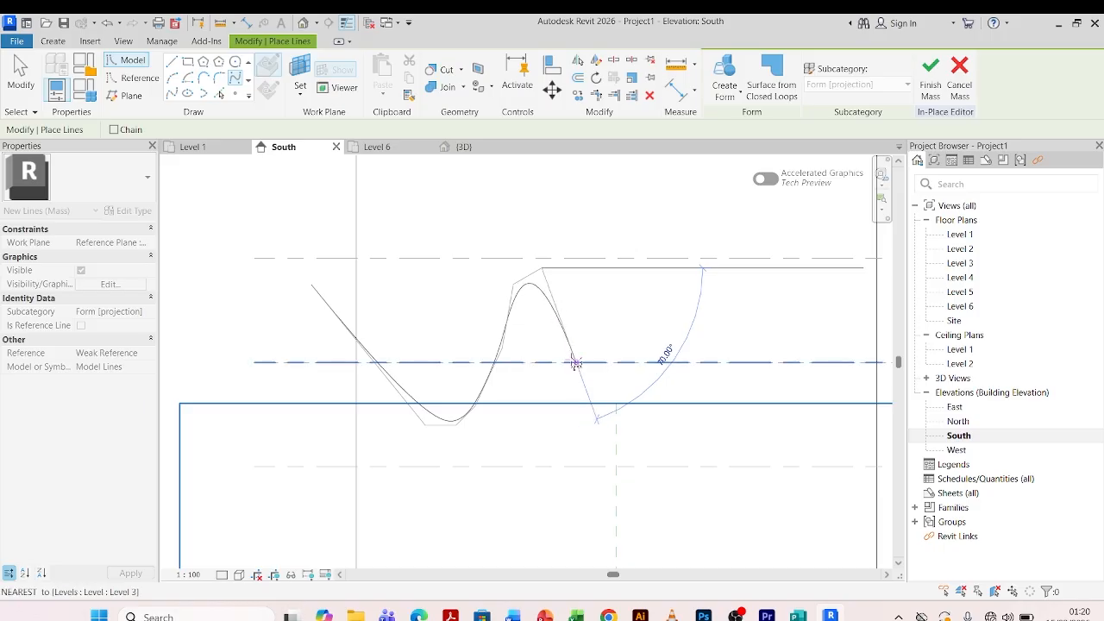
{"action": "left_click", "coordinate": [644, 446]}
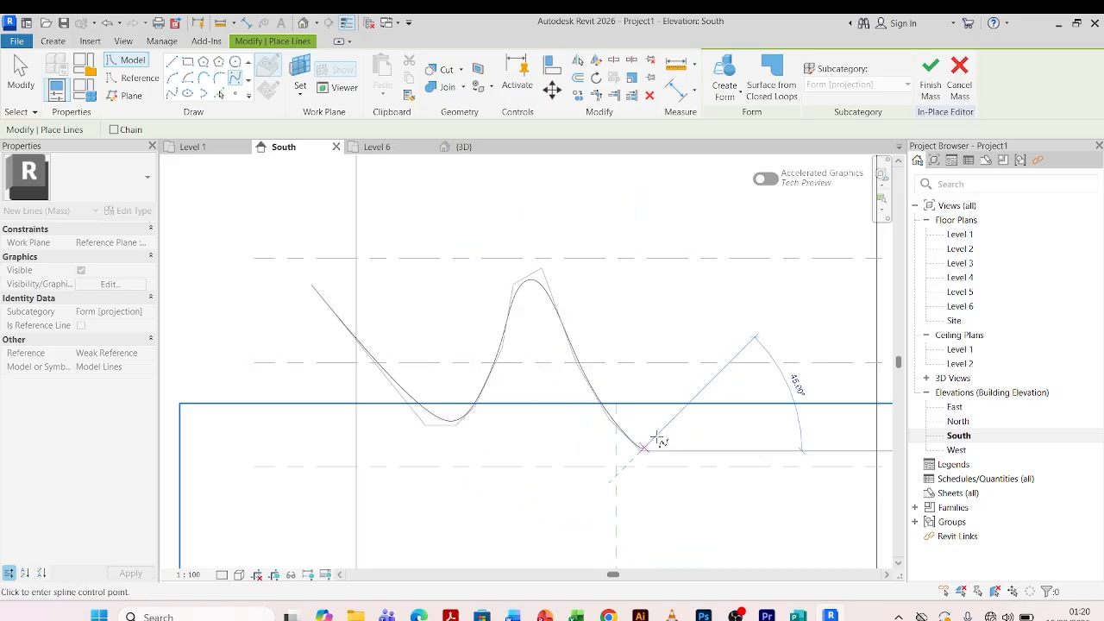
{"action": "left_click", "coordinate": [666, 428]}
{"action": "left_click", "coordinate": [682, 362]}
{"action": "left_click", "coordinate": [697, 337]}
{"action": "left_click", "coordinate": [719, 361]}
{"action": "left_click", "coordinate": [733, 402]}
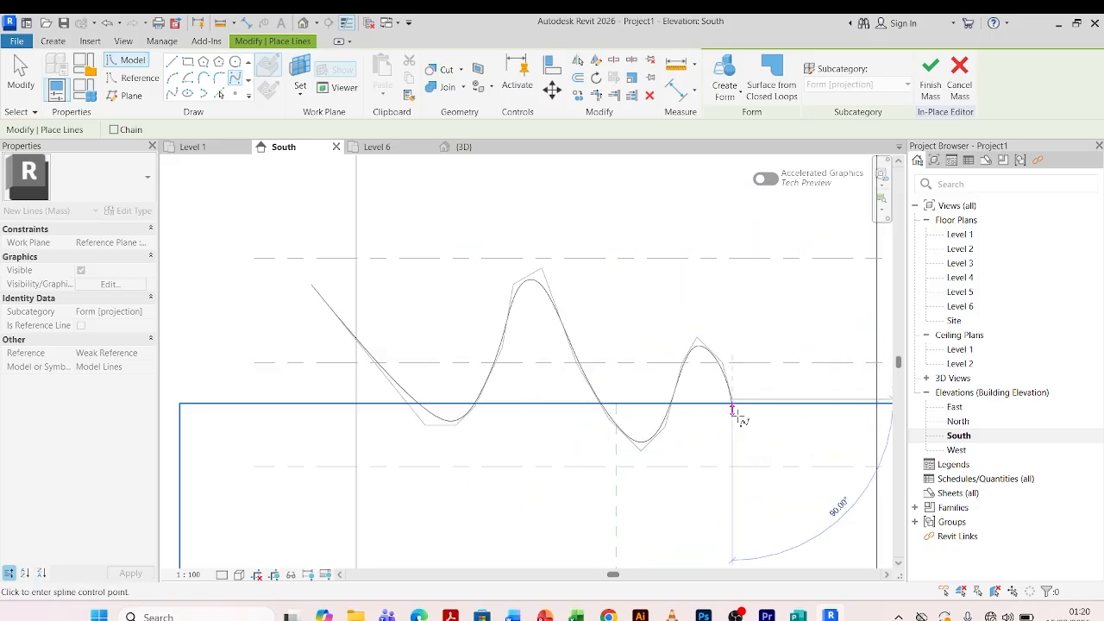
{"action": "left_click", "coordinate": [761, 446]}
{"action": "scroll", "coordinate": [761, 449], "scroll_direction": "down", "scroll_amount": 4}
{"action": "scroll", "coordinate": [642, 442], "scroll_direction": "up", "scroll_amount": 3}
{"action": "left_click", "coordinate": [572, 390]}
{"action": "left_click", "coordinate": [601, 252]}
{"action": "scroll", "coordinate": [601, 249], "scroll_direction": "down", "scroll_amount": 1}
{"action": "middle_click_drag", "start_coordinate": [601, 249], "coordinate": [471, 481]}
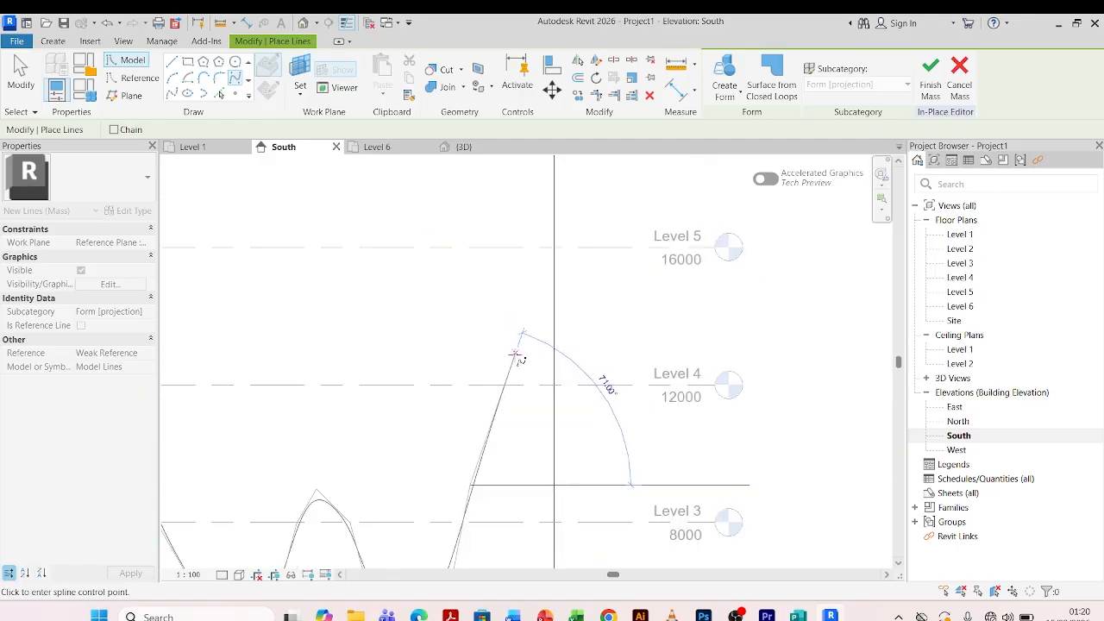
{"action": "left_click", "coordinate": [514, 356]}
{"action": "scroll", "coordinate": [516, 341], "scroll_direction": "down", "scroll_amount": 2}
{"action": "scroll", "coordinate": [513, 363], "scroll_direction": "up", "scroll_amount": 4}
{"action": "left_click", "coordinate": [550, 367]}
{"action": "scroll", "coordinate": [543, 373], "scroll_direction": "down", "scroll_amount": 1}
{"action": "left_click", "coordinate": [521, 469]}
{"action": "scroll", "coordinate": [520, 427], "scroll_direction": "down", "scroll_amount": 3}
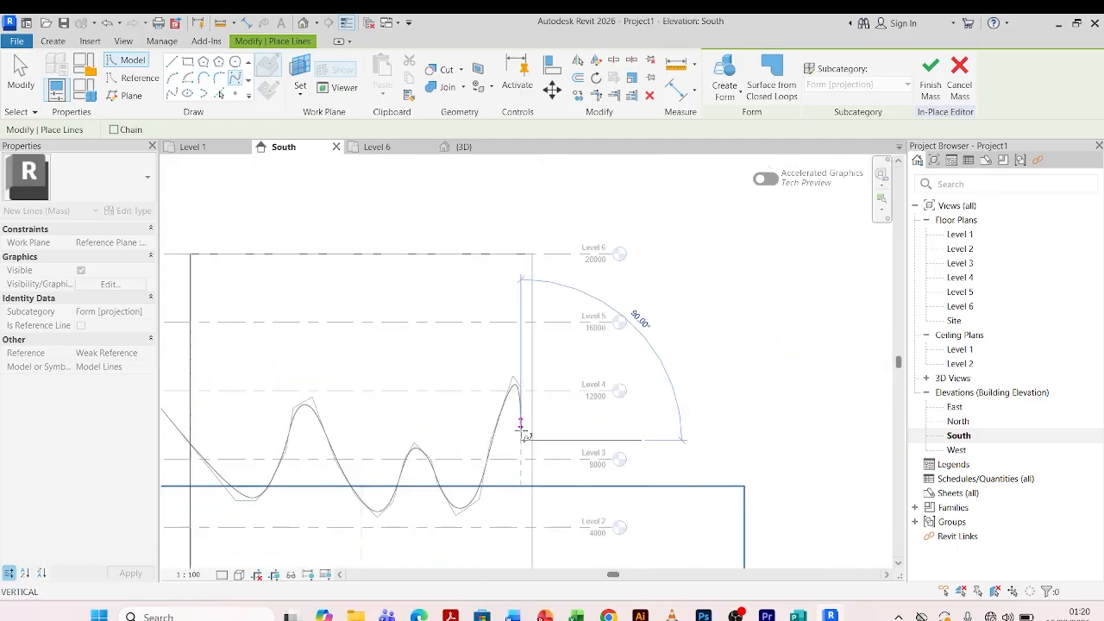
{"action": "scroll", "coordinate": [519, 450], "scroll_direction": "up", "scroll_amount": 3}
{"action": "left_click", "coordinate": [542, 479]}
{"action": "scroll", "coordinate": [545, 494], "scroll_direction": "up", "scroll_amount": 2}
{"action": "left_click", "coordinate": [561, 501]}
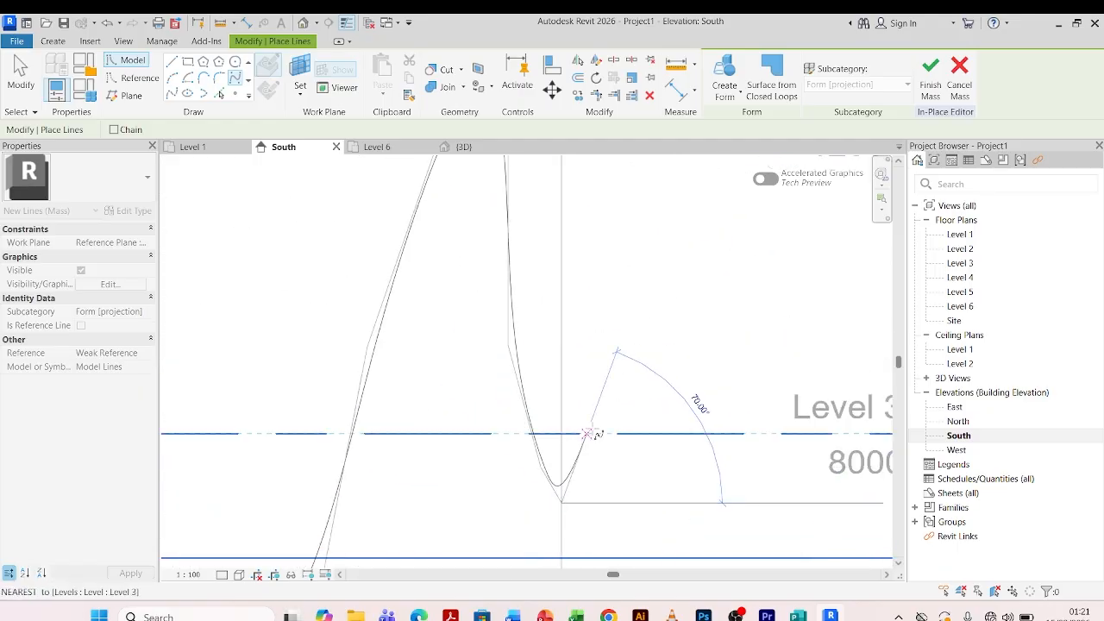
- Continue the spline around outside the cylinder's right edge and back beneath Level 1, ending below and outside its left edge
{"action": "left_click", "coordinate": [588, 439]}
{"action": "left_click", "coordinate": [724, 475]}
{"action": "scroll", "coordinate": [724, 474], "scroll_direction": "down", "scroll_amount": 4}
{"action": "middle_click_drag", "start_coordinate": [724, 475], "coordinate": [673, 250]}
{"action": "scroll", "coordinate": [698, 455], "scroll_direction": "down", "scroll_amount": 3}
{"action": "left_click", "coordinate": [680, 482]}
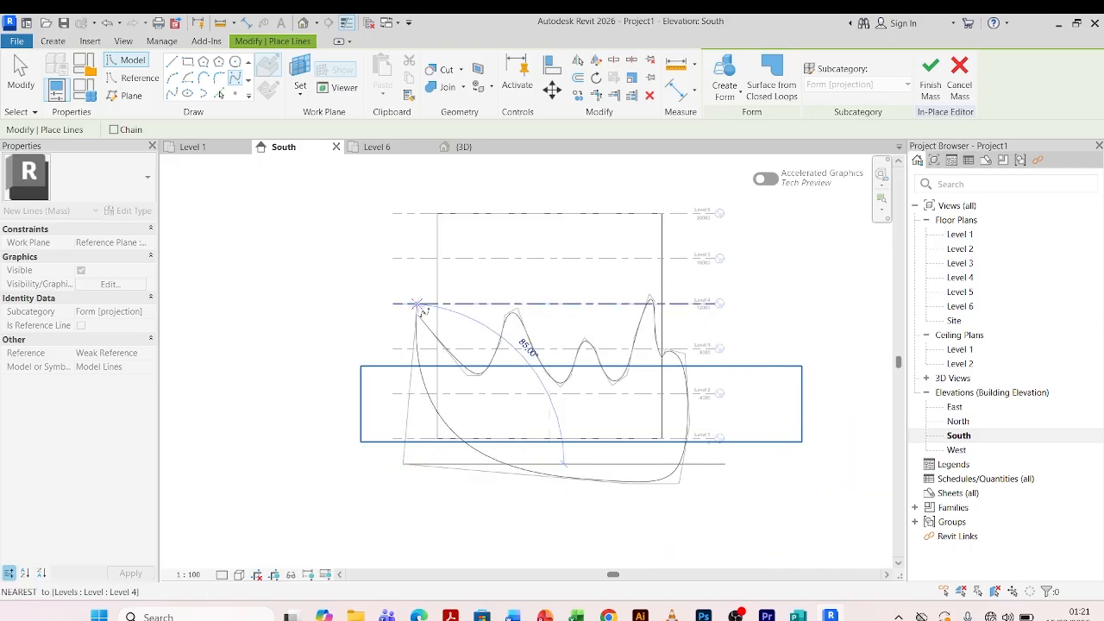
{"action": "scroll", "coordinate": [417, 321], "scroll_direction": "up", "scroll_amount": 2}
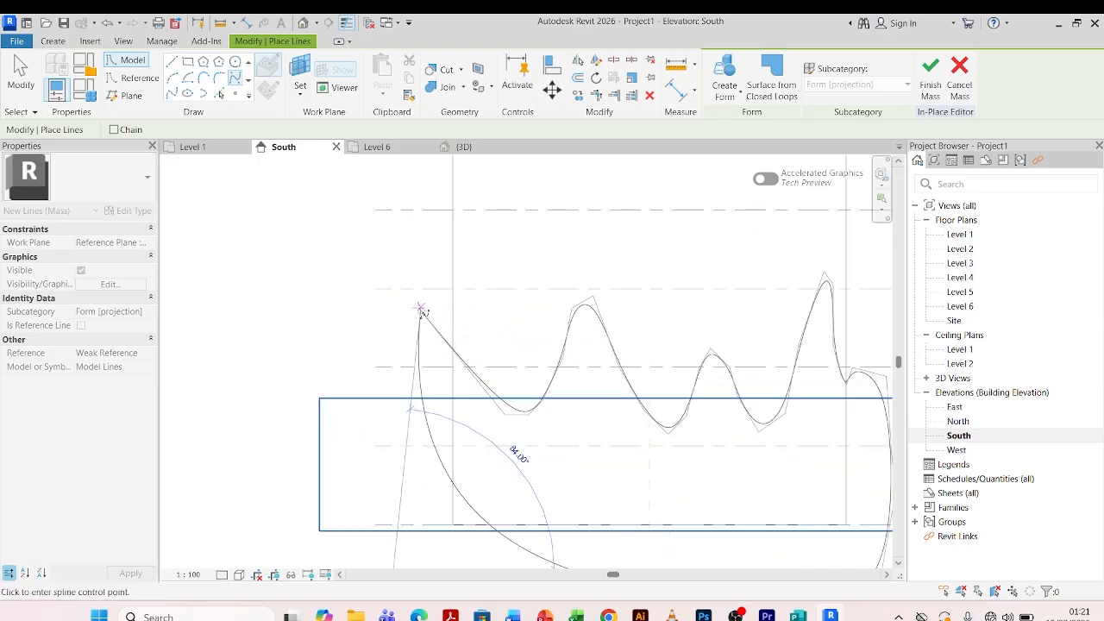
{"action": "scroll", "coordinate": [436, 293], "scroll_direction": "down", "scroll_amount": 3}
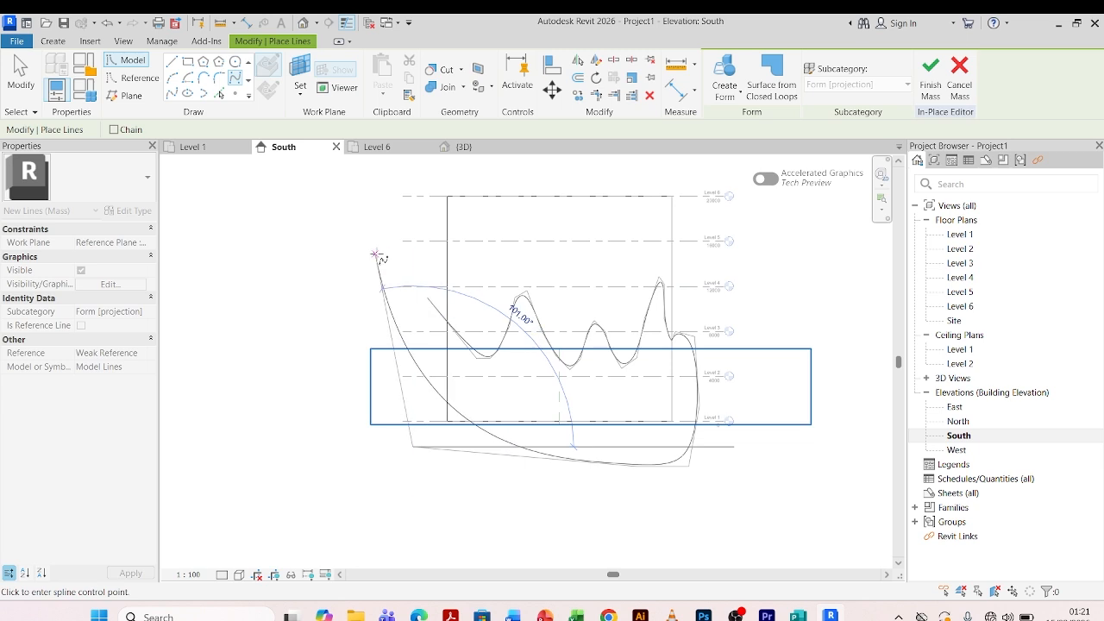
{"action": "scroll", "coordinate": [428, 427], "scroll_direction": "up", "scroll_amount": 2}
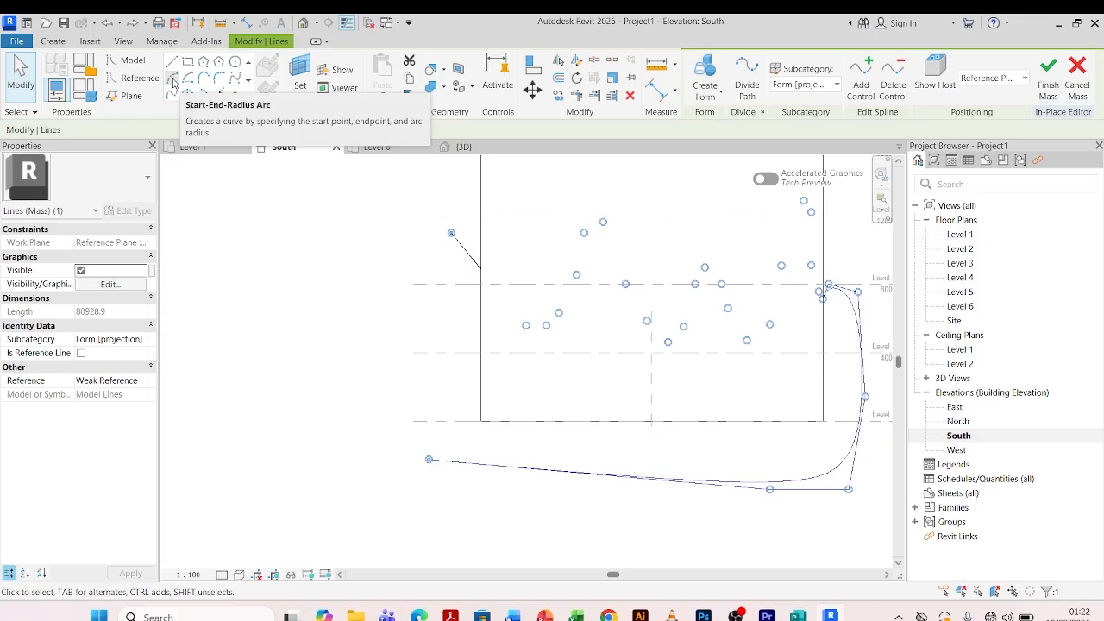
{"action": "left_click", "coordinate": [172, 80]}
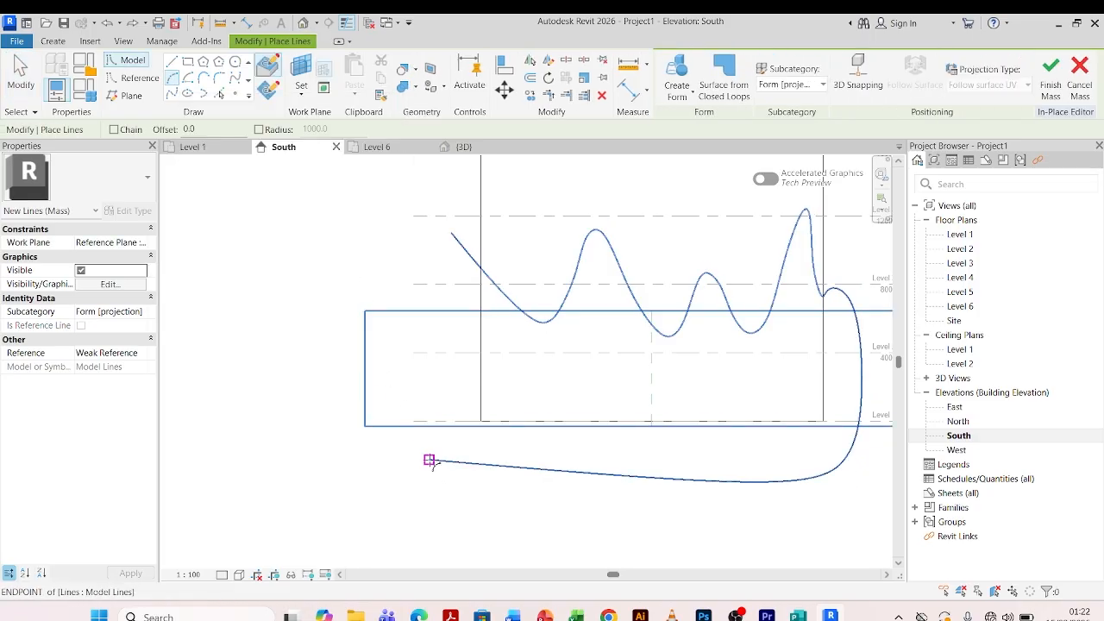
{"action": "left_click", "coordinate": [429, 460]}
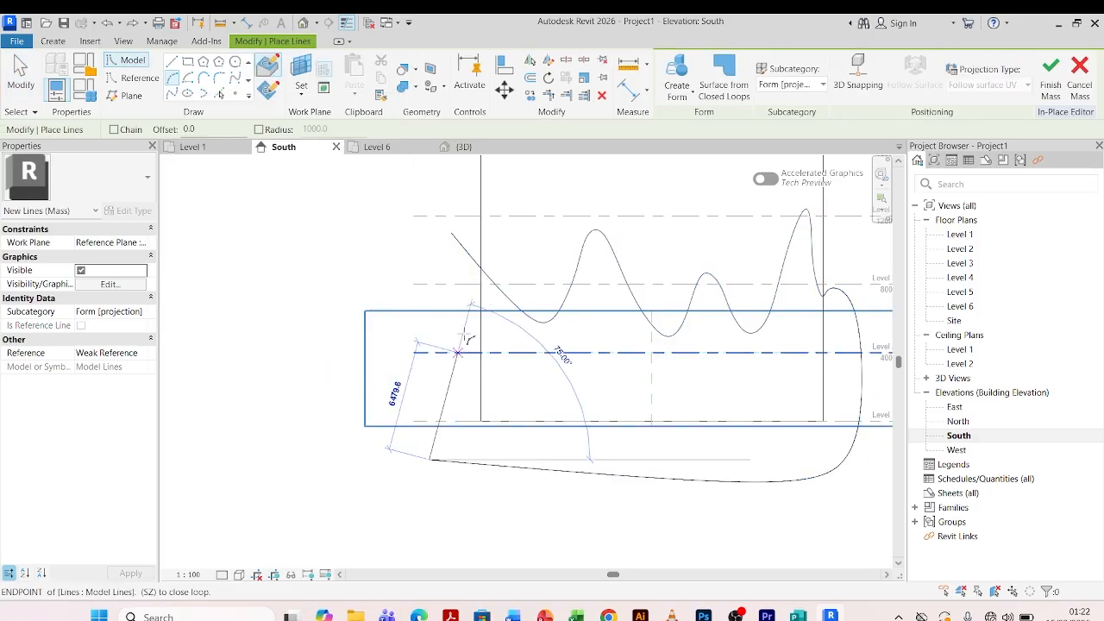
{"action": "left_click", "coordinate": [449, 230]}
{"action": "scroll", "coordinate": [405, 215], "scroll_direction": "up", "scroll_amount": 4}
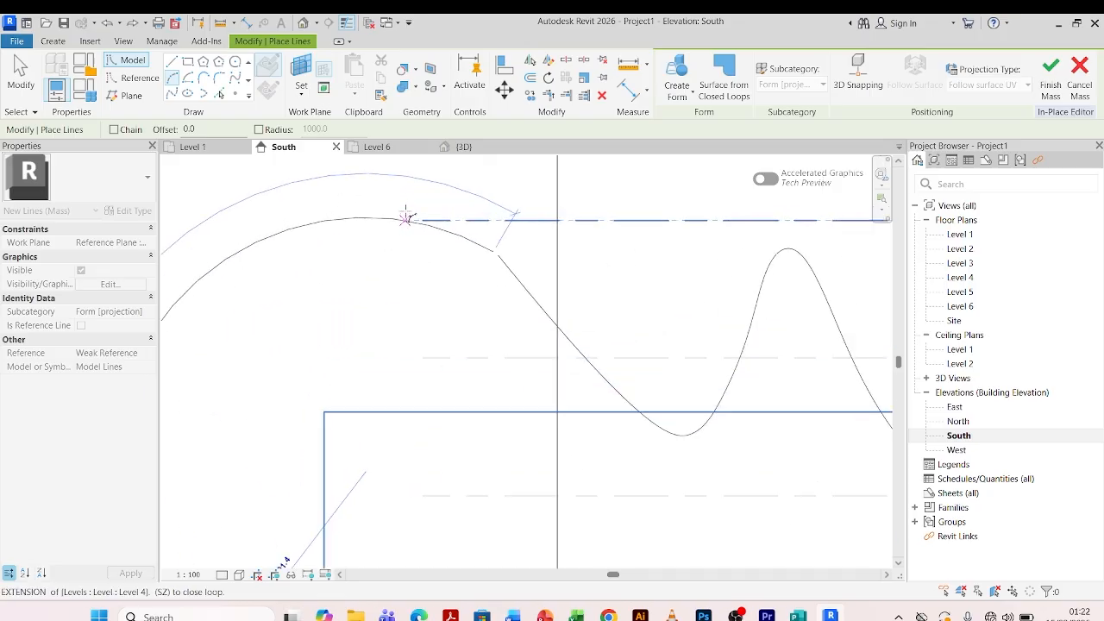
{"action": "scroll", "coordinate": [482, 300], "scroll_direction": "down", "scroll_amount": 4}
{"action": "scroll", "coordinate": [482, 305], "scroll_direction": "up", "scroll_amount": 1}
{"action": "key", "text": "Escape"}
{"action": "scroll", "coordinate": [489, 271], "scroll_direction": "up", "scroll_amount": 6}
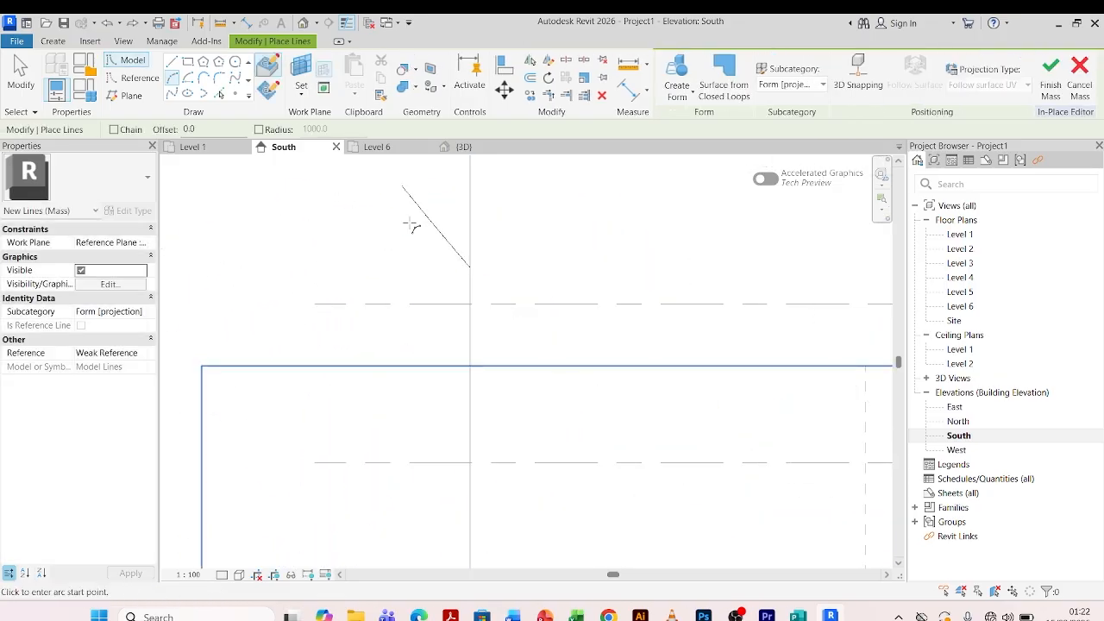
- Close the profile with a start-end-radius arc of about 6720 mm radius joining the spline's two ends, bulging away from the cylinder
{"action": "scroll", "coordinate": [414, 226], "scroll_direction": "down", "scroll_amount": 4}
{"action": "scroll", "coordinate": [422, 223], "scroll_direction": "up", "scroll_amount": 4}
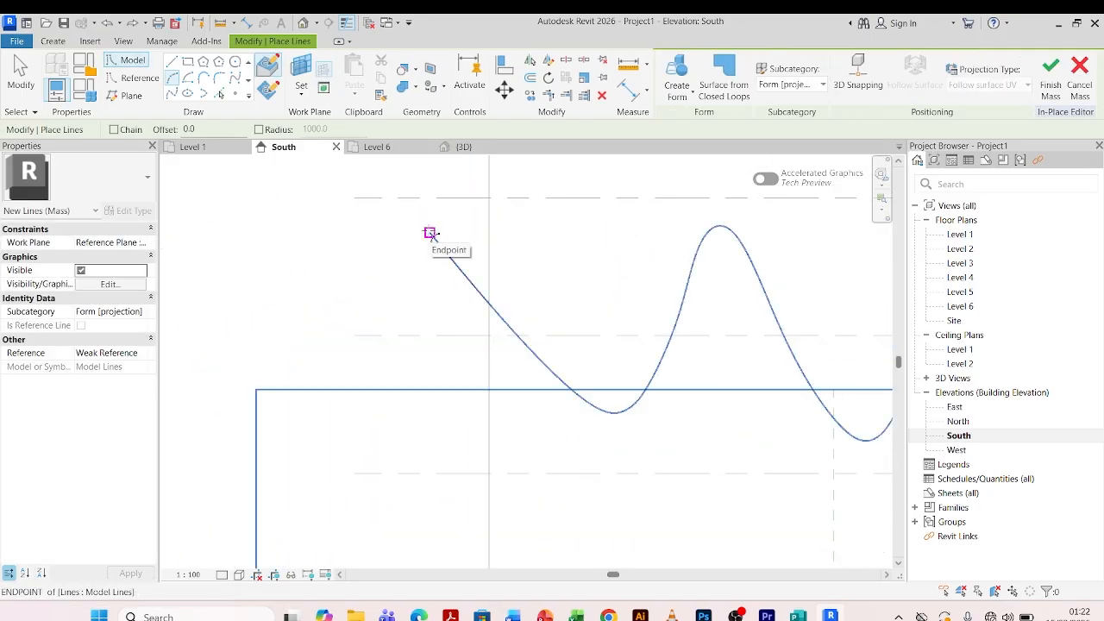
{"action": "left_click", "coordinate": [430, 233]}
{"action": "scroll", "coordinate": [594, 203], "scroll_direction": "down", "scroll_amount": 3}
{"action": "scroll", "coordinate": [514, 387], "scroll_direction": "up", "scroll_amount": 1}
{"action": "left_click", "coordinate": [527, 330]}
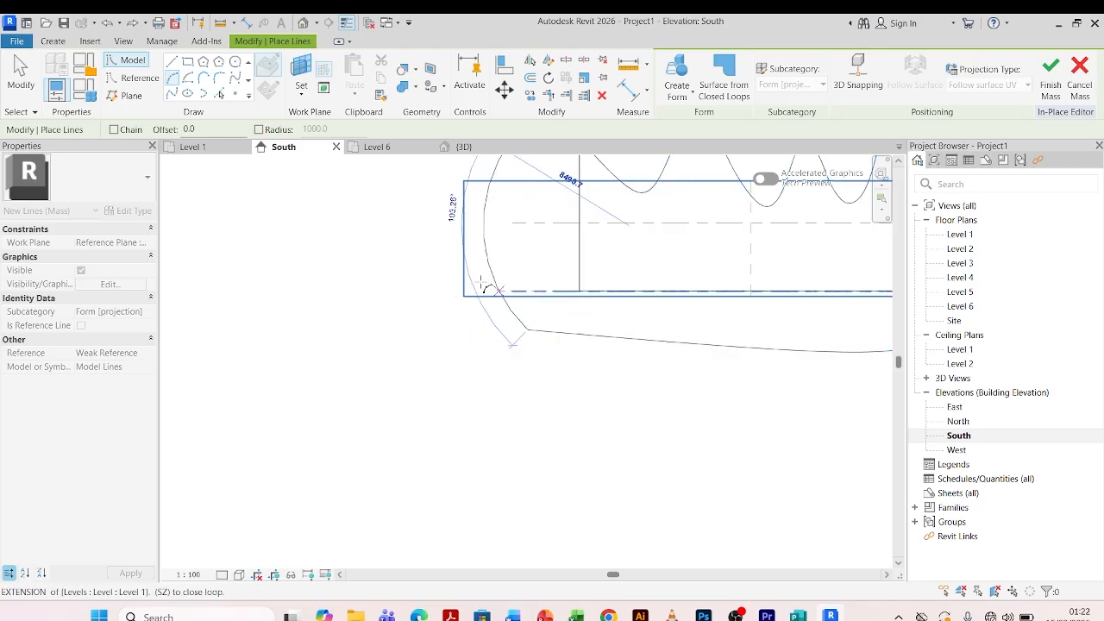
{"action": "scroll", "coordinate": [490, 288], "scroll_direction": "down", "scroll_amount": 3}
{"action": "left_click", "coordinate": [460, 240]}
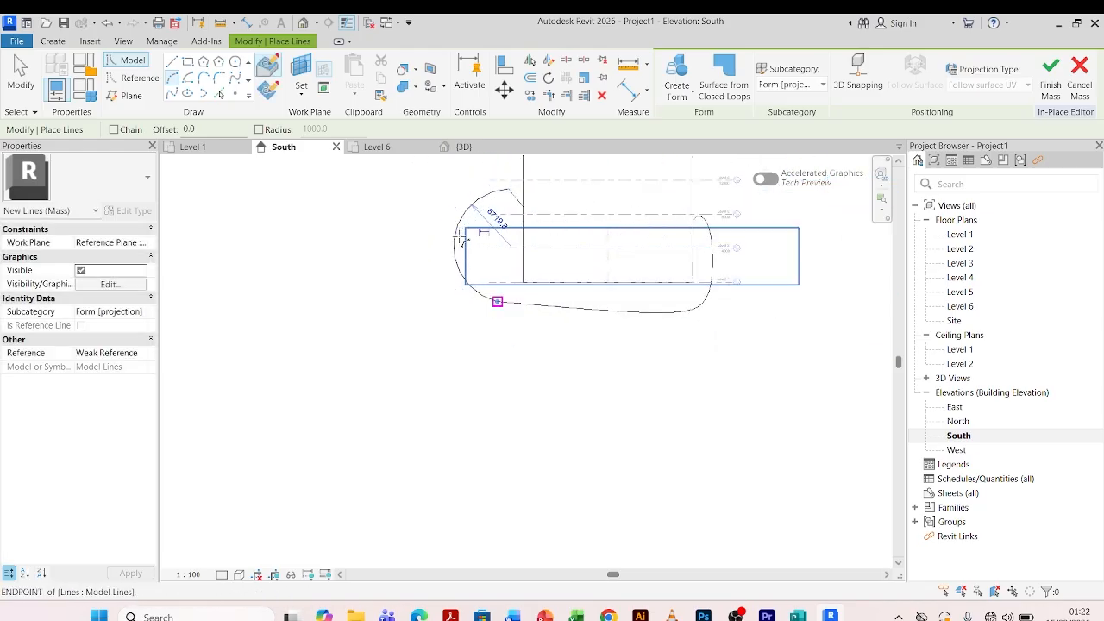
{"action": "scroll", "coordinate": [552, 215], "scroll_direction": "up", "scroll_amount": 2}
{"action": "key", "text": "Escape"}
{"action": "key", "text": "Escape"}
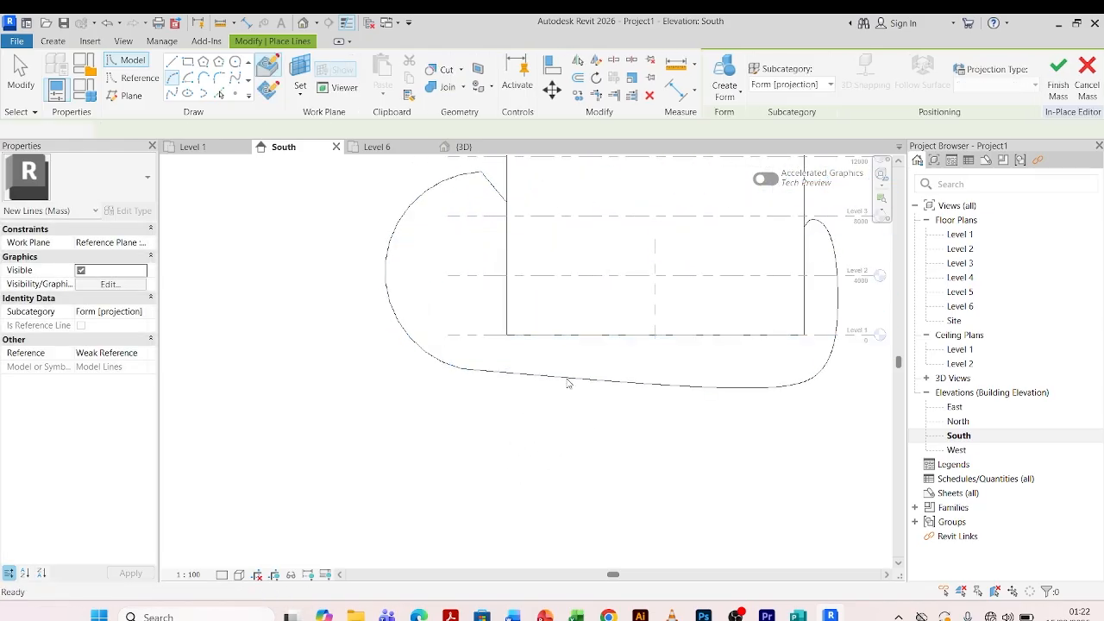
- In the 3D view, create a solid form from the closed wavy spline-and-arc profile
{"action": "left_click", "coordinate": [490, 150]}
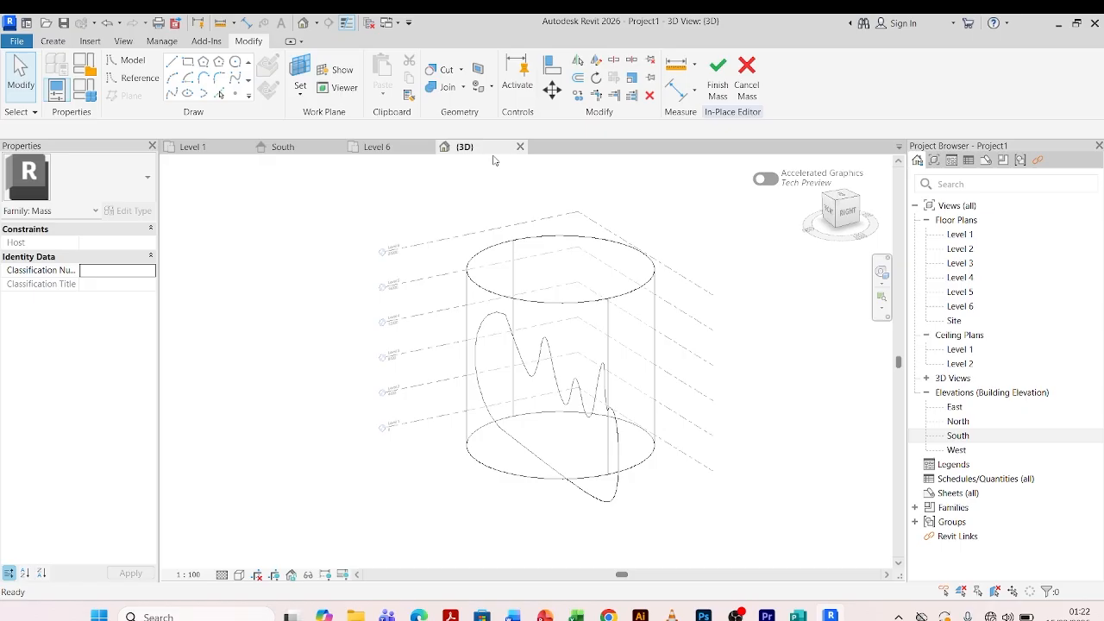
{"action": "left_click", "coordinate": [609, 504]}
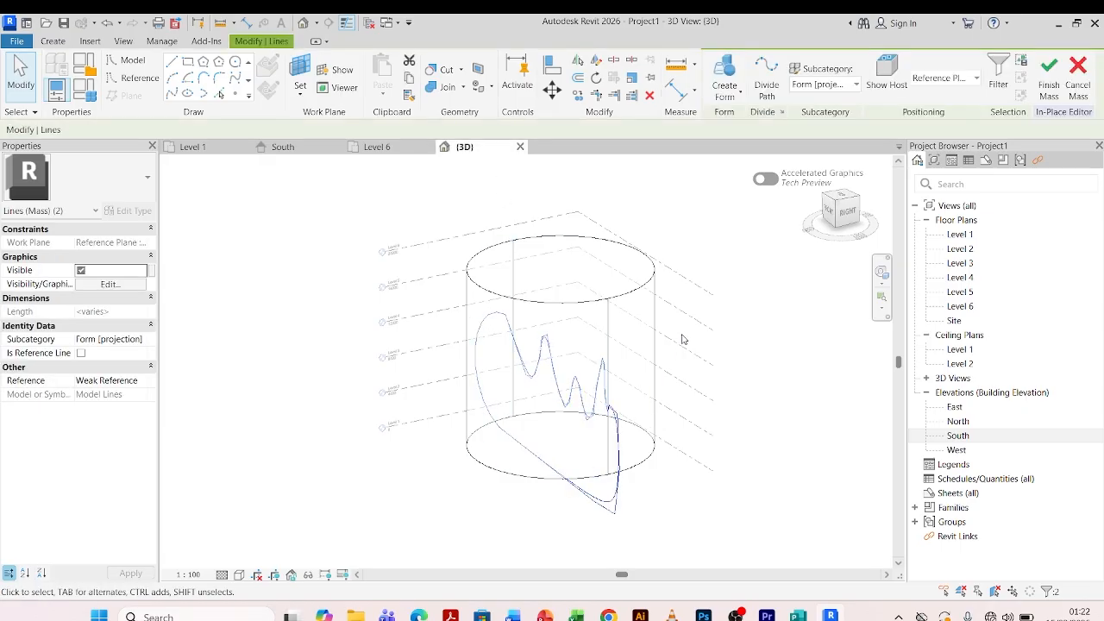
{"action": "left_click", "coordinate": [736, 93]}
{"action": "left_click", "coordinate": [752, 119]}
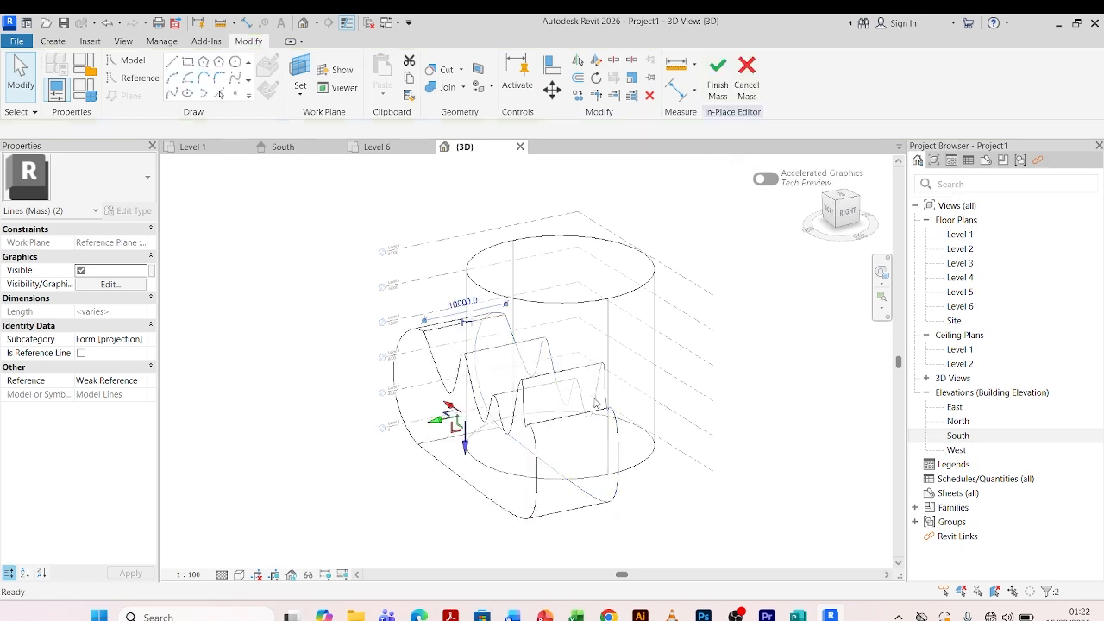
{"action": "left_click", "coordinate": [849, 212]}
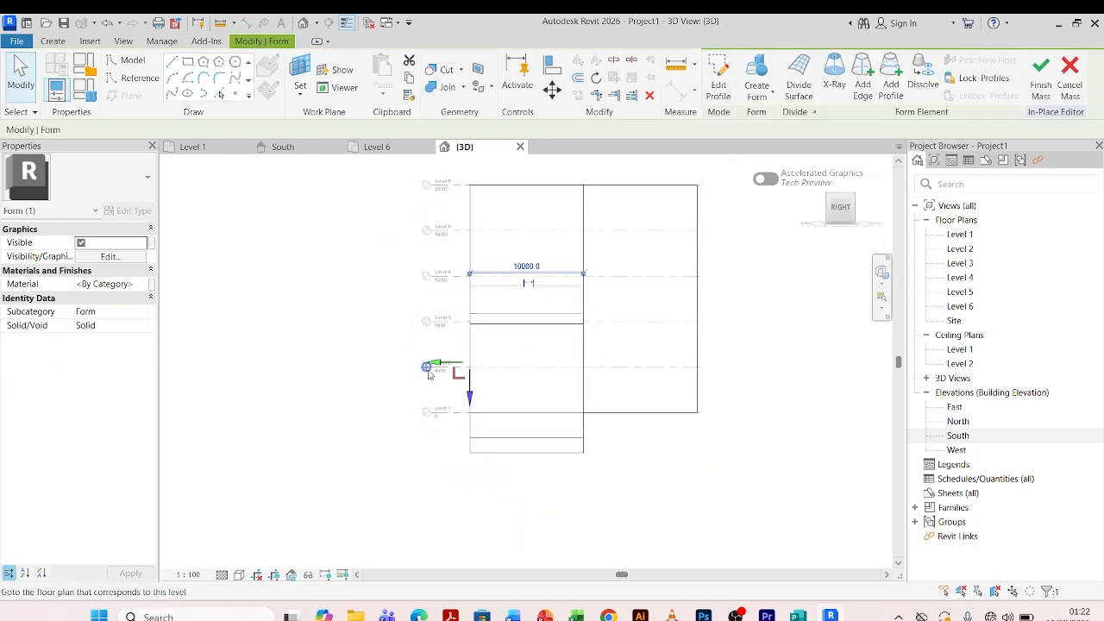
- Stretch the two end faces of the wavy solid past the cylinder on both sides, to a total depth of about 25340 mm
{"action": "left_click_drag", "start_coordinate": [433, 364], "coordinate": [400, 363]}
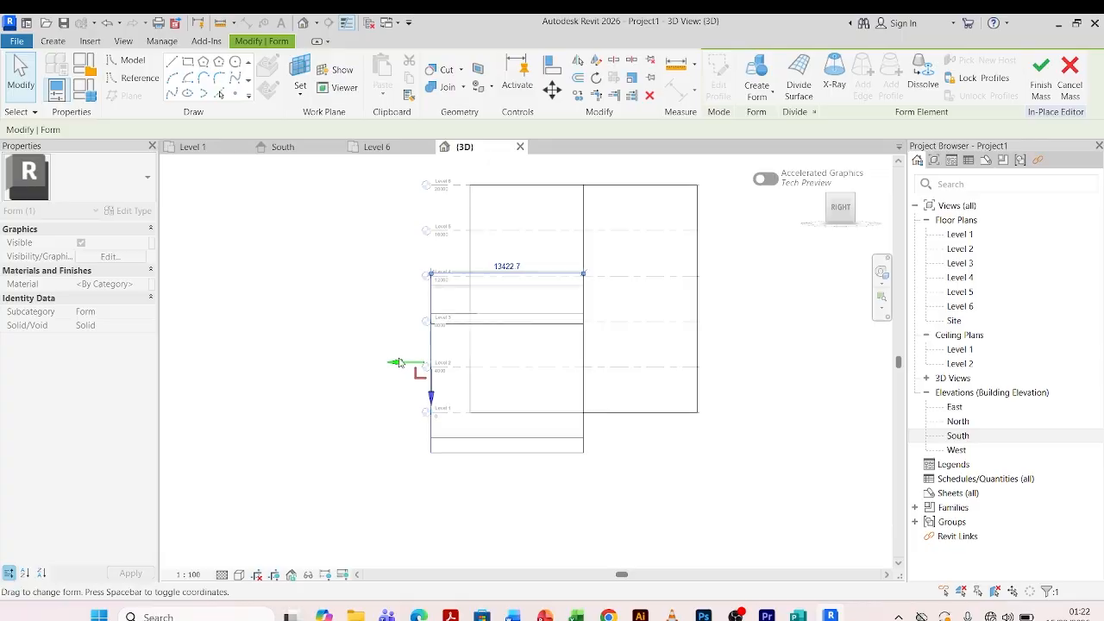
{"action": "left_click_drag", "start_coordinate": [850, 217], "coordinate": [749, 230]}
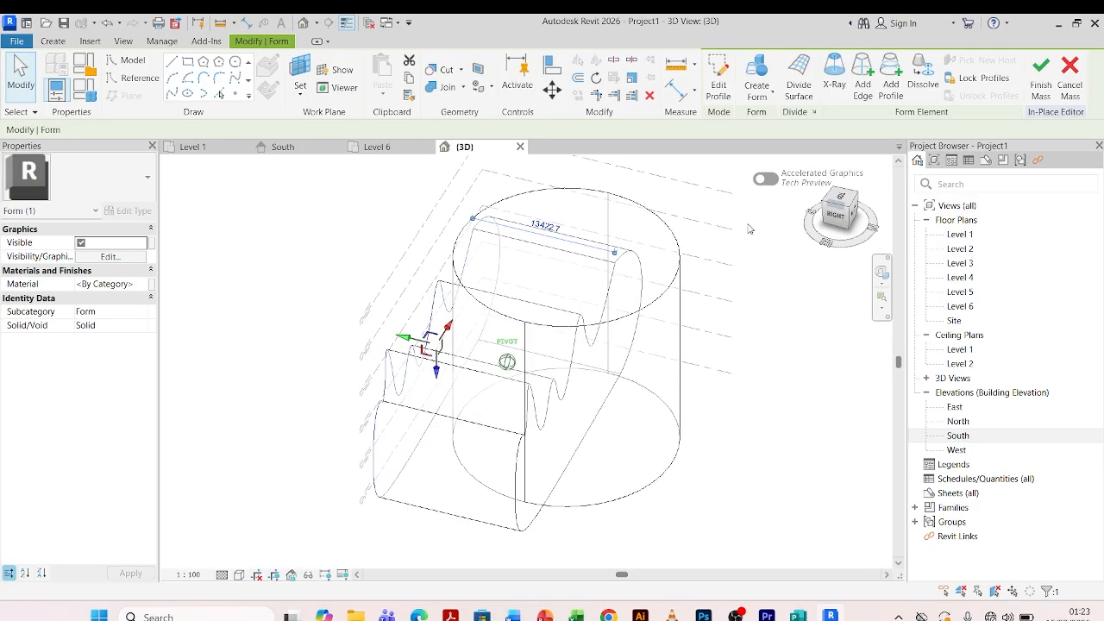
{"action": "key", "text": "Escape"}
{"action": "left_click", "coordinate": [600, 412]}
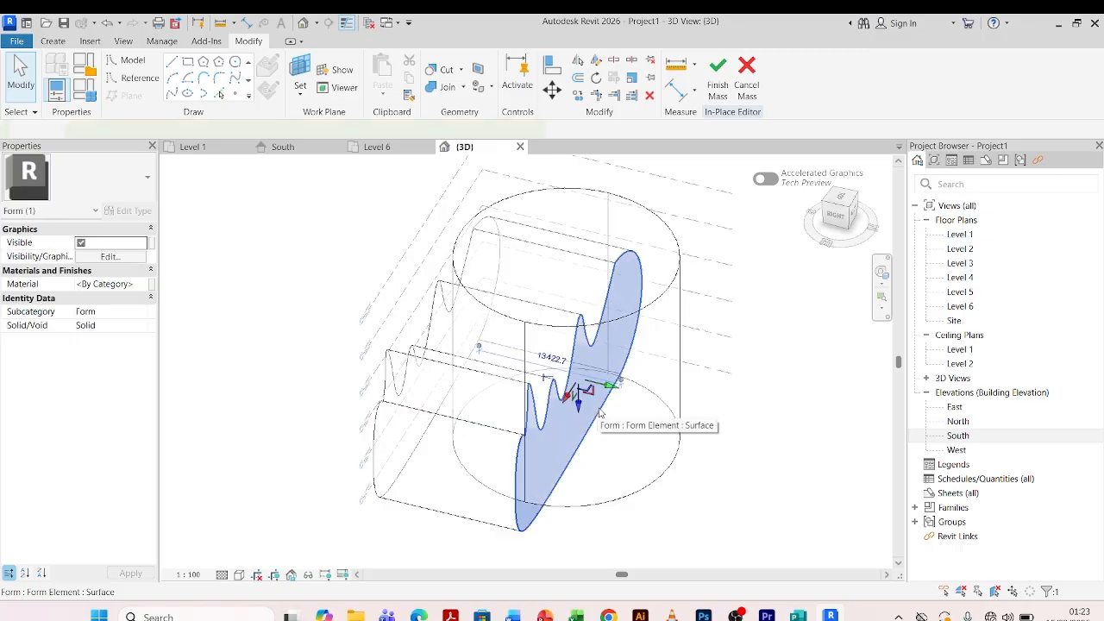
{"action": "left_click_drag", "start_coordinate": [611, 387], "coordinate": [748, 394]}
{"action": "mouse_move", "coordinate": [840, 219]}
{"action": "left_mouse_down"}
{"action": "mouse_move", "coordinate": [313, 220]}
{"action": "mouse_move", "coordinate": [844, 237]}
{"action": "left_mouse_up"}
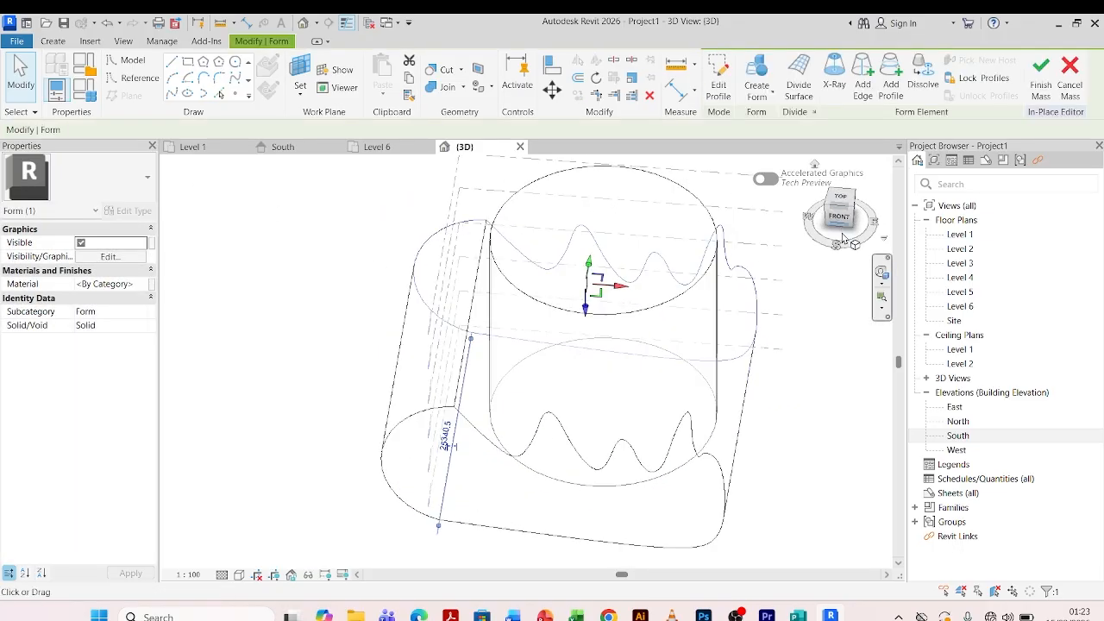
{"action": "key", "text": "Escape"}
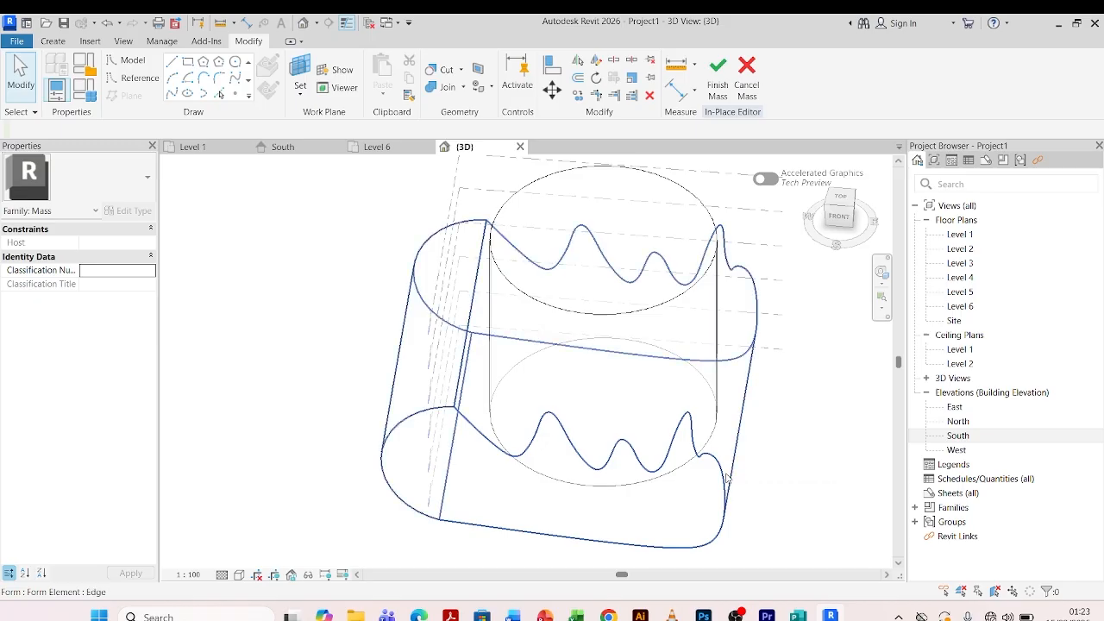
- Copy the whole wavy solid form to the clipboard
{"action": "left_click", "coordinate": [727, 476]}
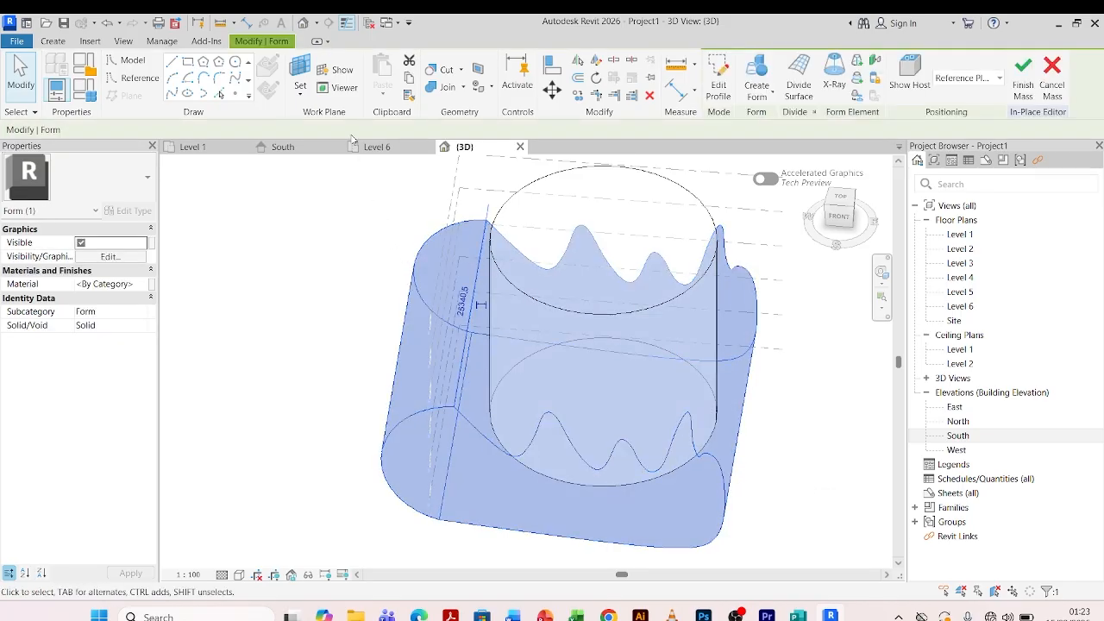
{"action": "left_click", "coordinate": [409, 80]}
{"action": "scroll", "coordinate": [445, 364], "scroll_direction": "down", "scroll_amount": 3}
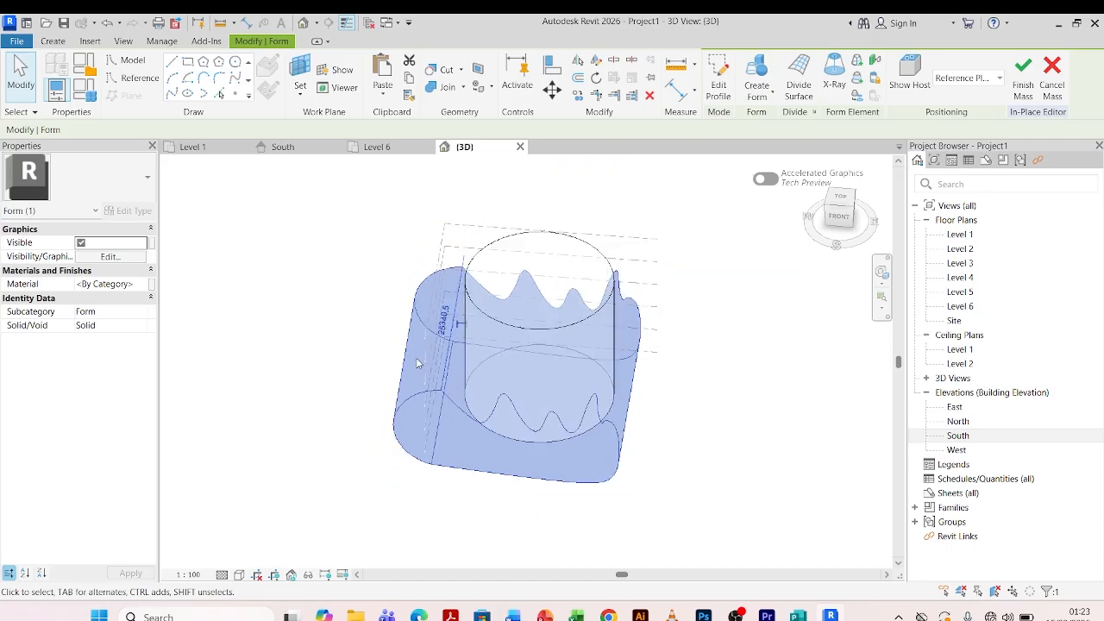
{"action": "left_click", "coordinate": [682, 344]}
{"action": "scroll", "coordinate": [638, 371], "scroll_direction": "up", "scroll_amount": 2}
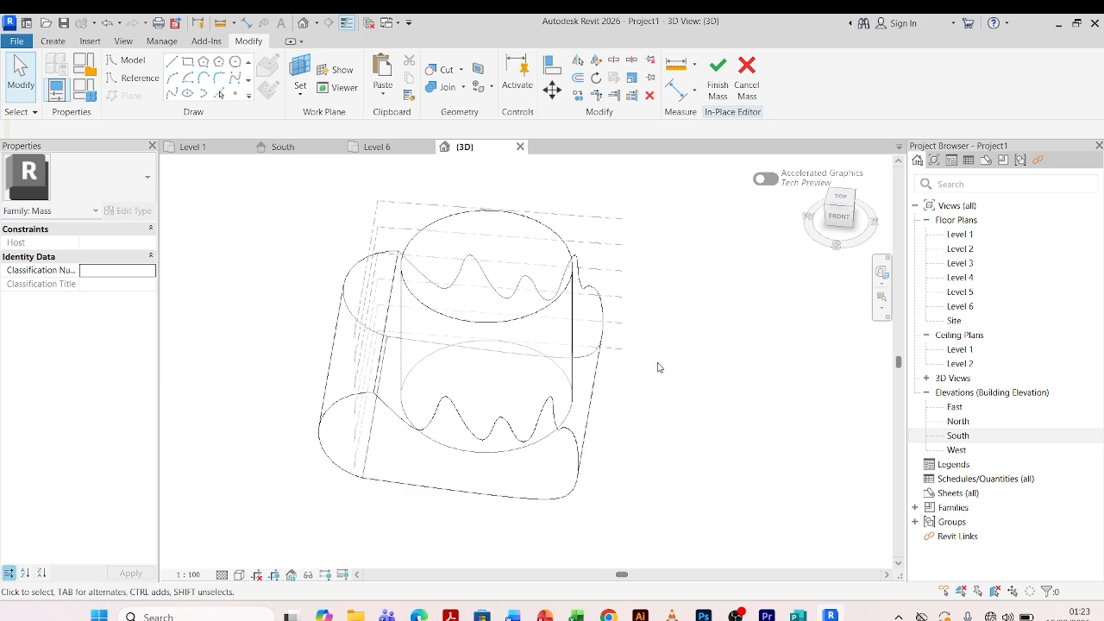
- Change the wavy form to a void so it cuts the cylinder, and finish the in-place mass
{"action": "left_click", "coordinate": [587, 391]}
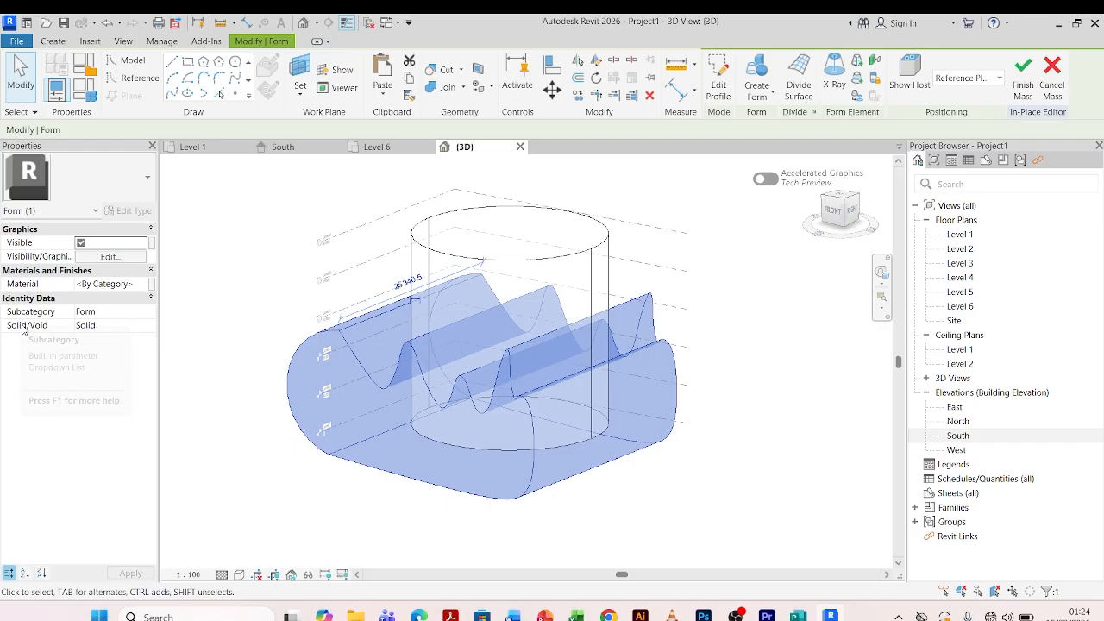
{"action": "left_click", "coordinate": [142, 331]}
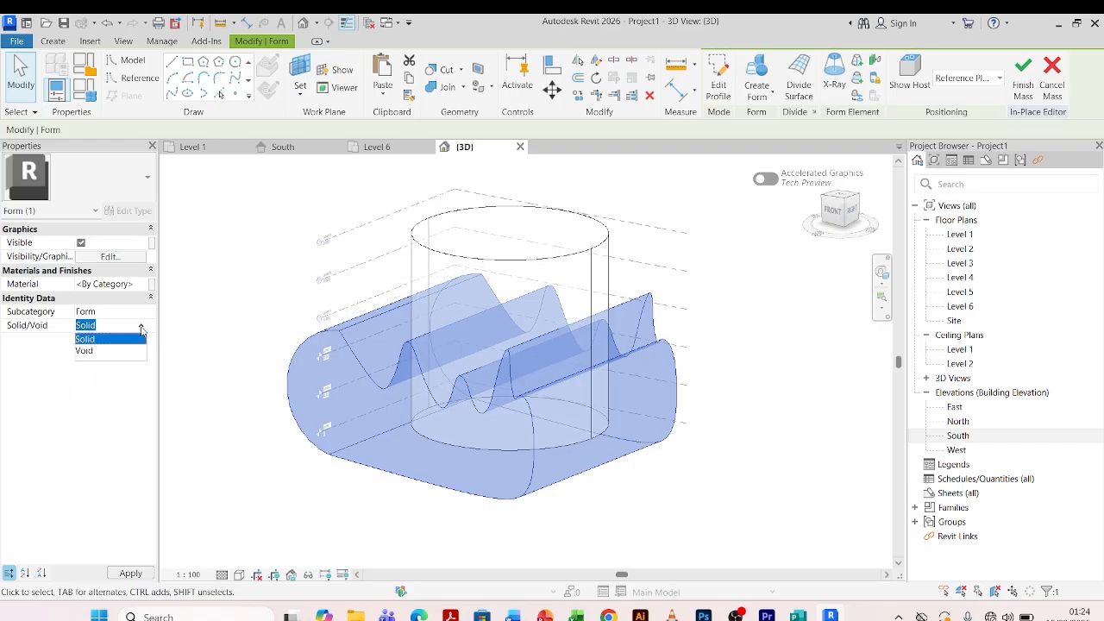
{"action": "left_click", "coordinate": [92, 351]}
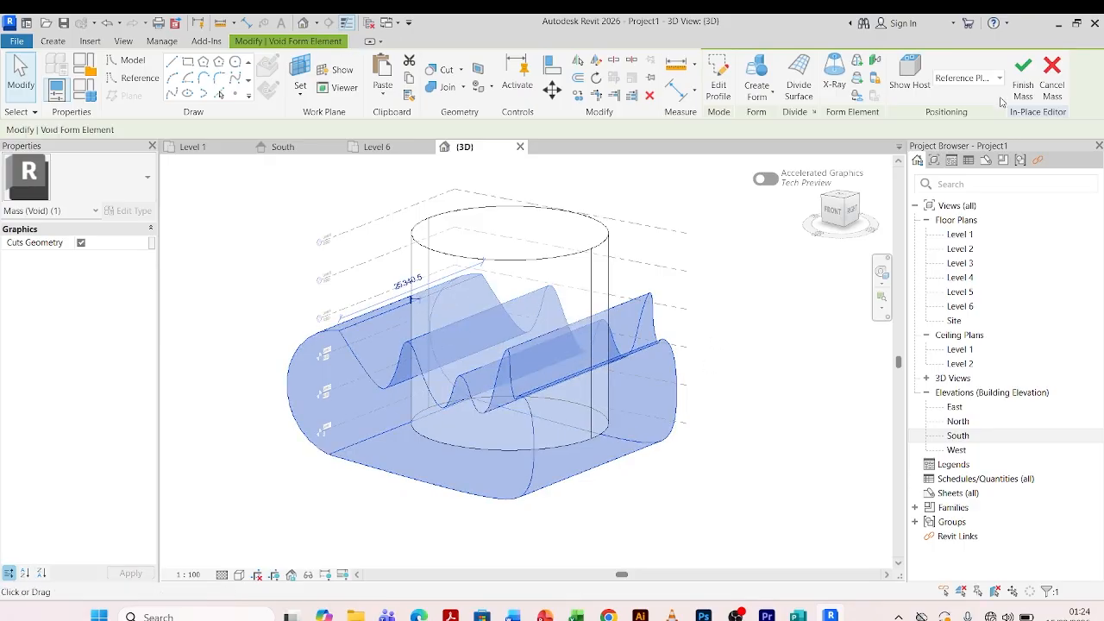
{"action": "left_click", "coordinate": [1023, 82]}
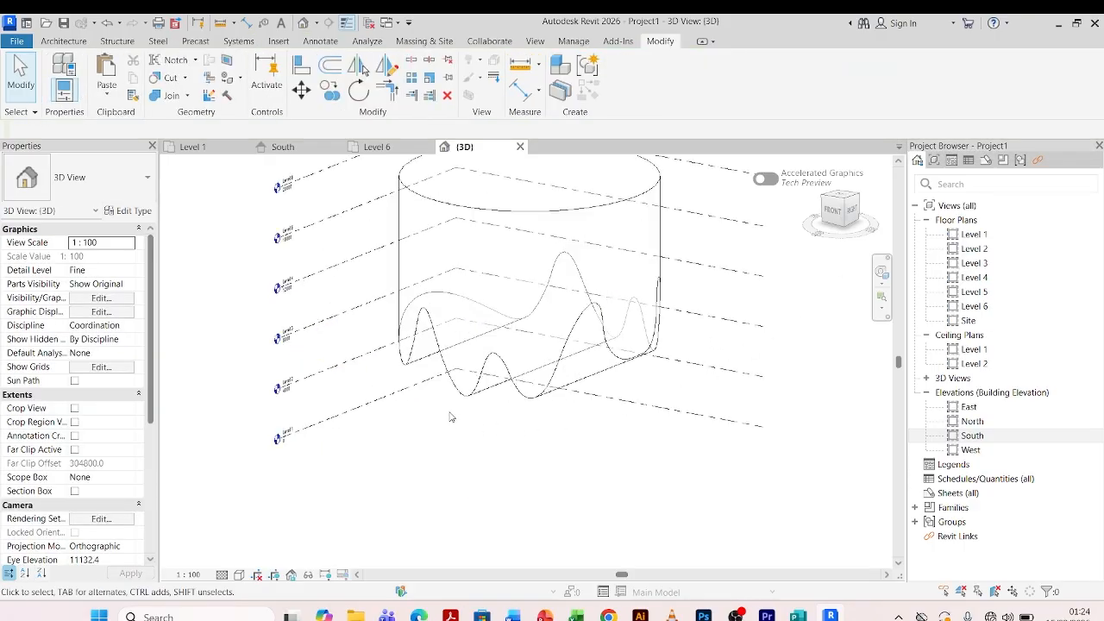
{"action": "scroll", "coordinate": [512, 491], "scroll_direction": "down", "scroll_amount": 2}
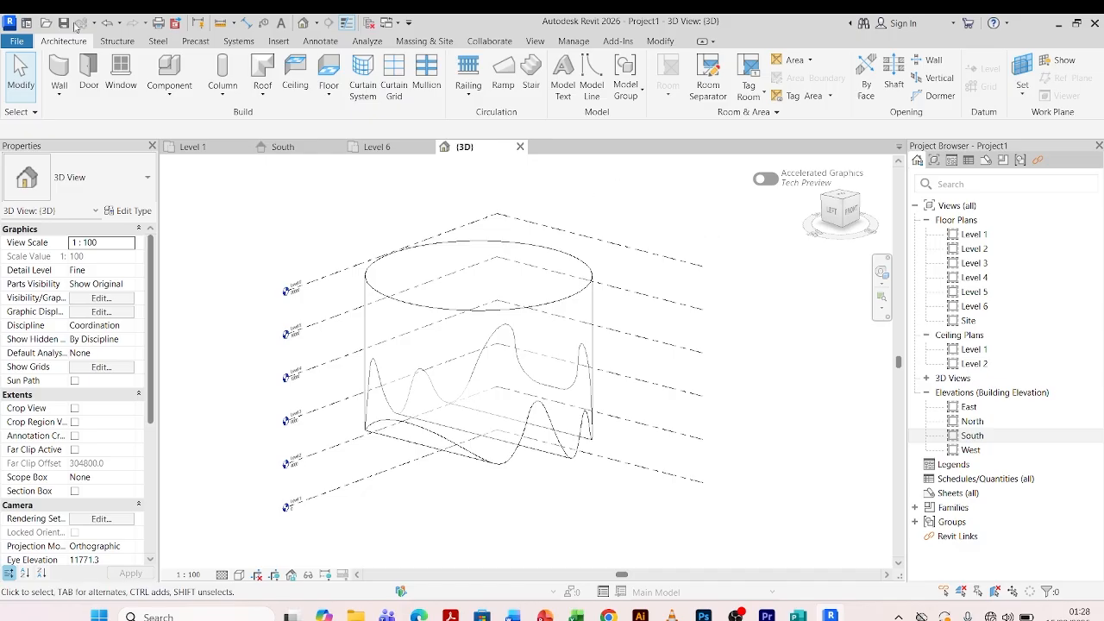
- Start a curtain system by face and duplicate its 1500 x 3000mm type as "slanting wood"
{"action": "left_click", "coordinate": [539, 311]}
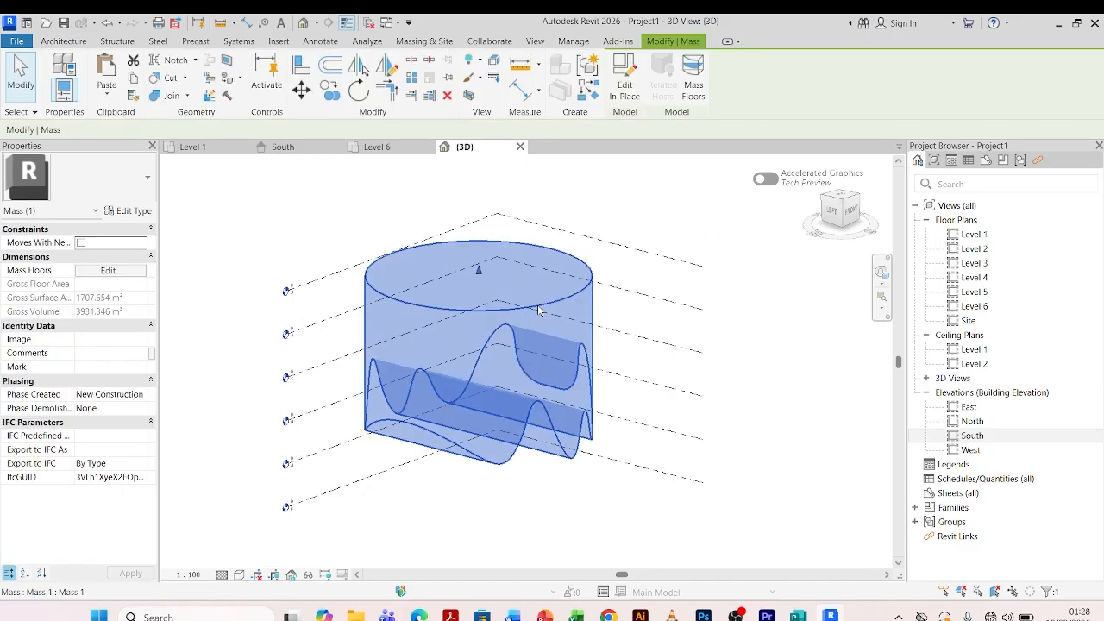
{"action": "left_click", "coordinate": [246, 183]}
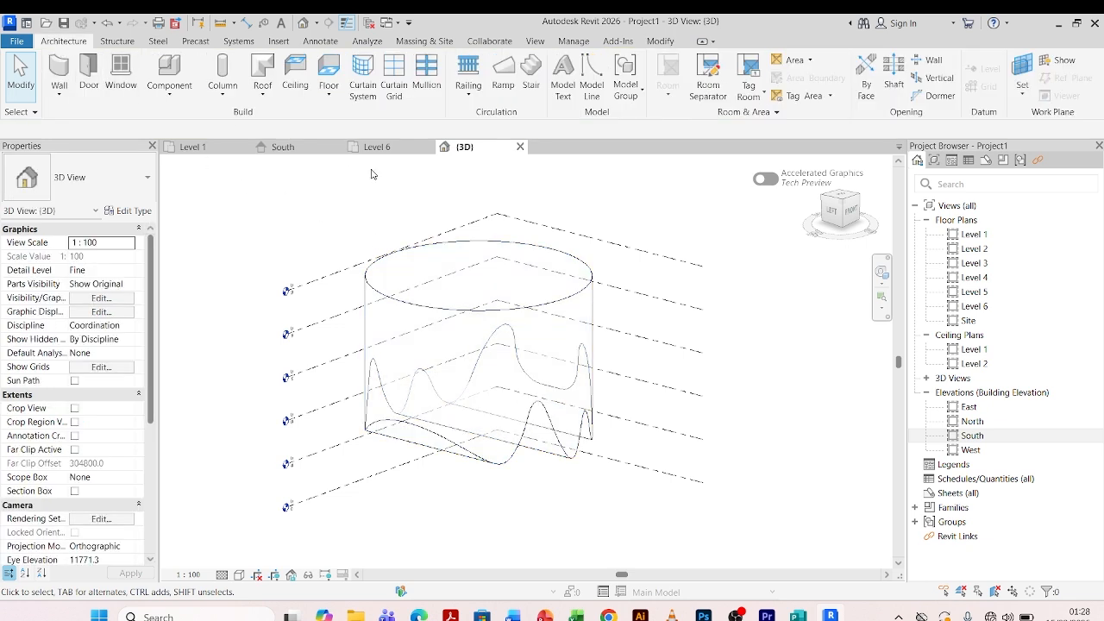
{"action": "left_click", "coordinate": [363, 76]}
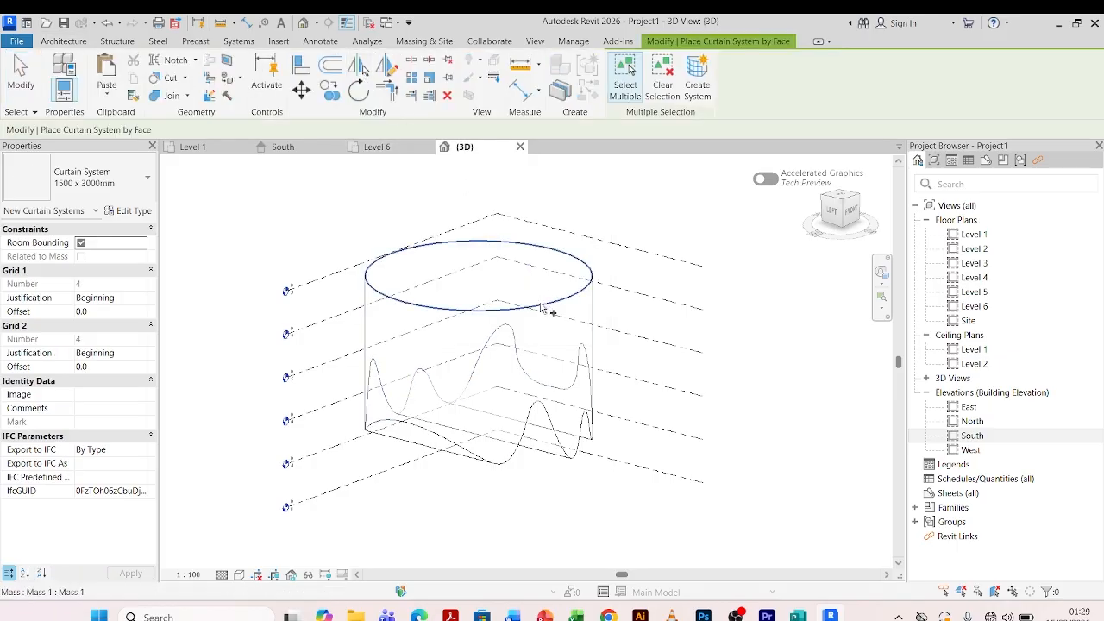
{"action": "left_click", "coordinate": [135, 212]}
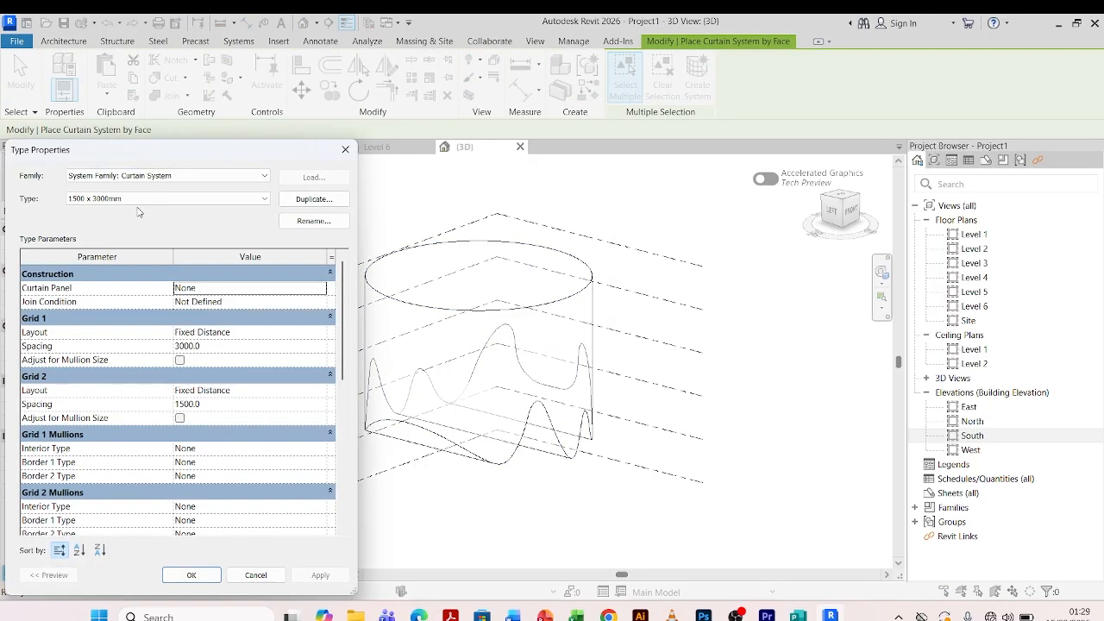
{"action": "left_click", "coordinate": [314, 199]}
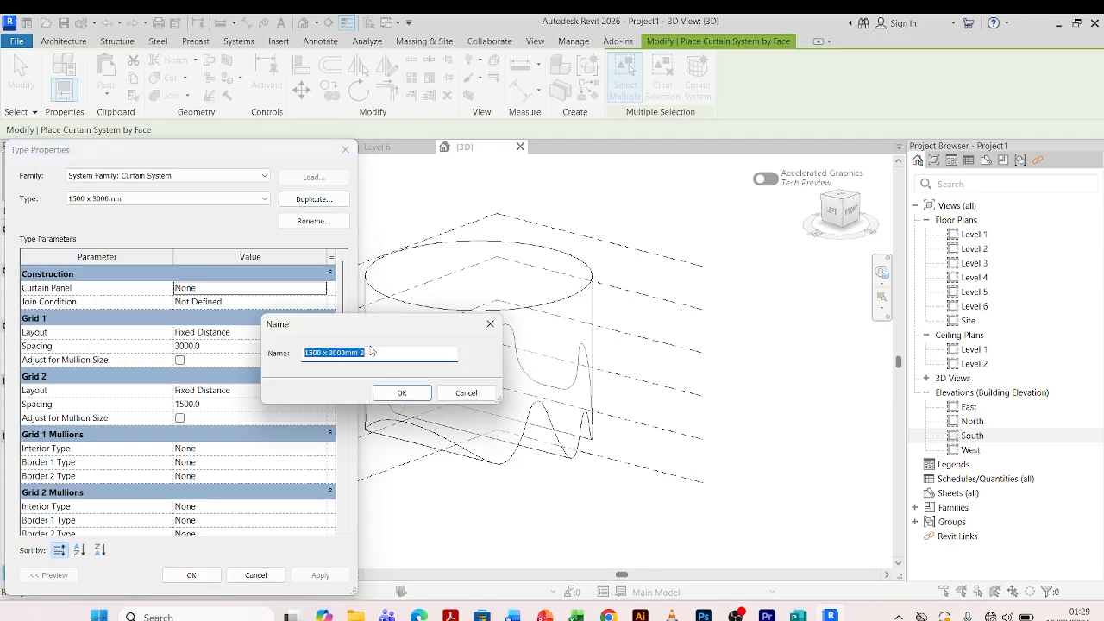
{"action": "type", "text": "slanting wood"}
{"action": "left_click", "coordinate": [405, 395]}
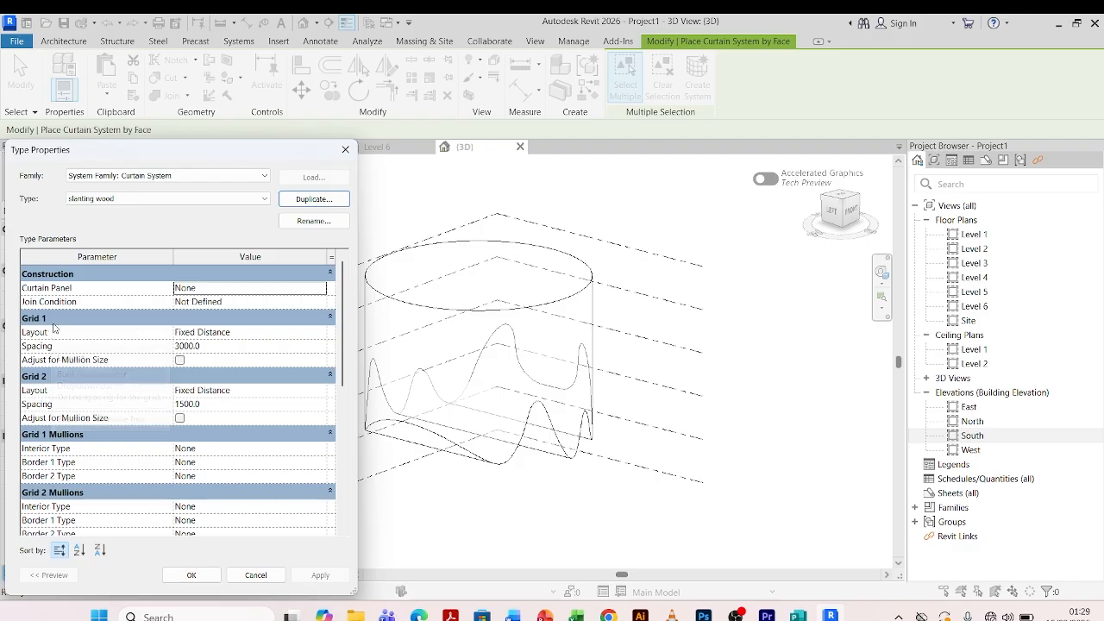
- Set the slanting wood type's Grid 1 spacing to 300 mm and its Grid 2 layout to None
{"action": "left_click", "coordinate": [221, 349]}
{"action": "double_click", "coordinate": [221, 354]}
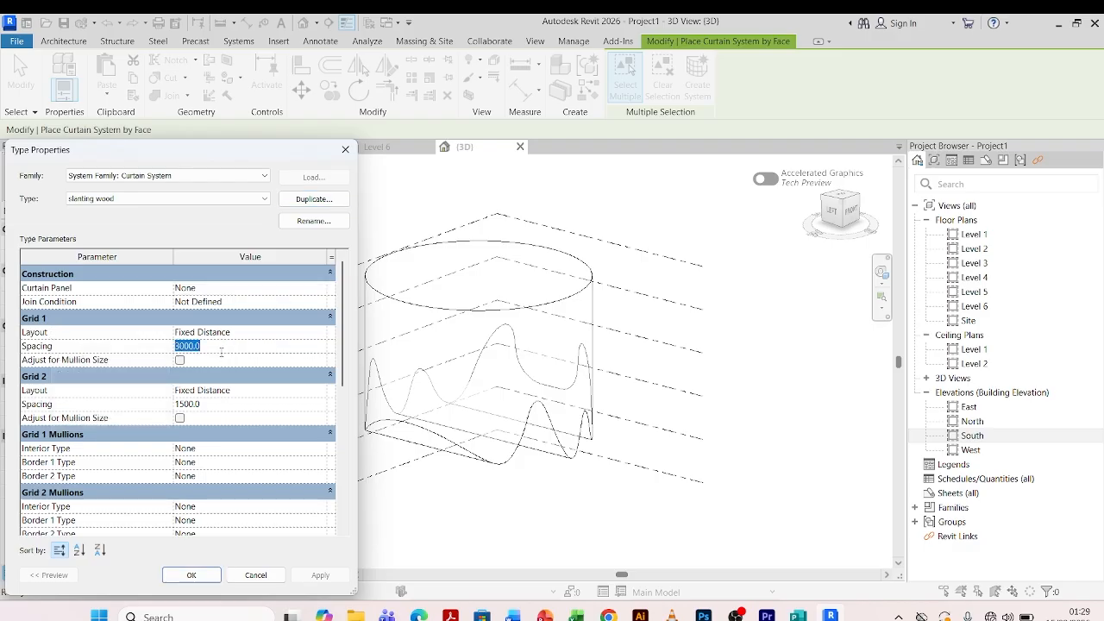
{"action": "type", "text": "3"}
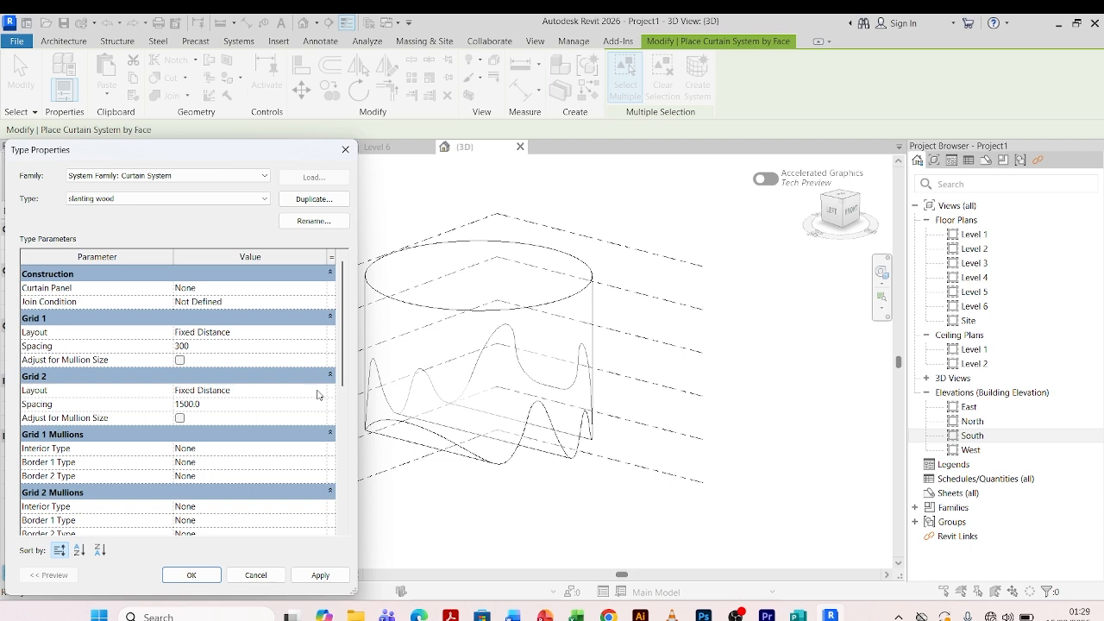
{"action": "left_click", "coordinate": [317, 394]}
{"action": "left_click", "coordinate": [190, 406]}
- Set the Grid 1 interior mullion type to Rectangular Mullion : 50 x 150mm
{"action": "scroll", "coordinate": [121, 421], "scroll_direction": "down", "scroll_amount": 1}
{"action": "left_click", "coordinate": [110, 421]}
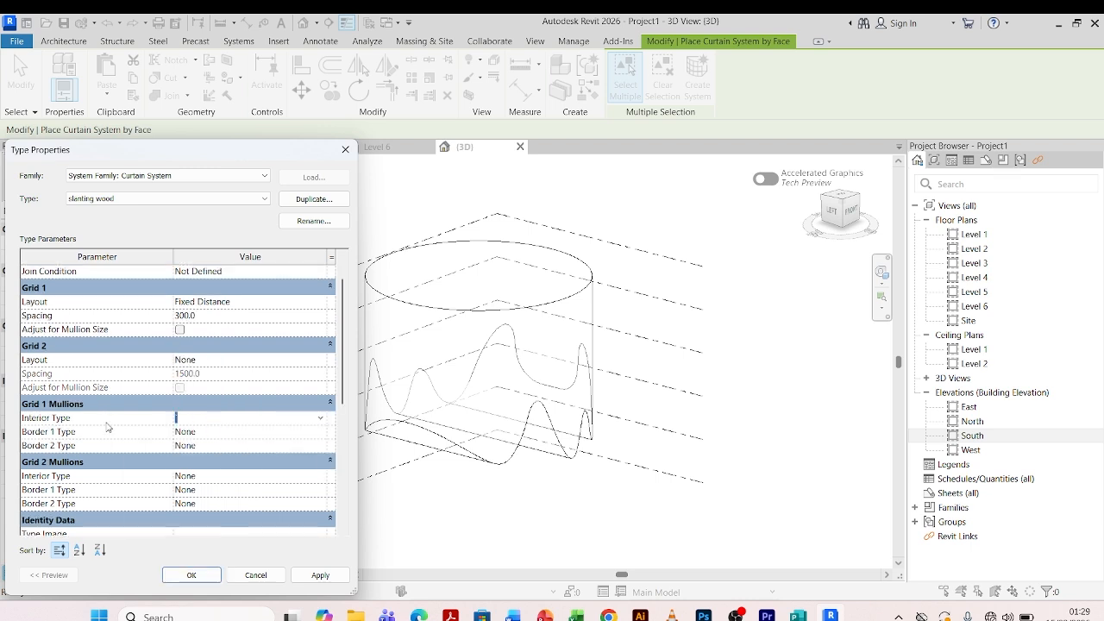
{"action": "left_click", "coordinate": [321, 420]}
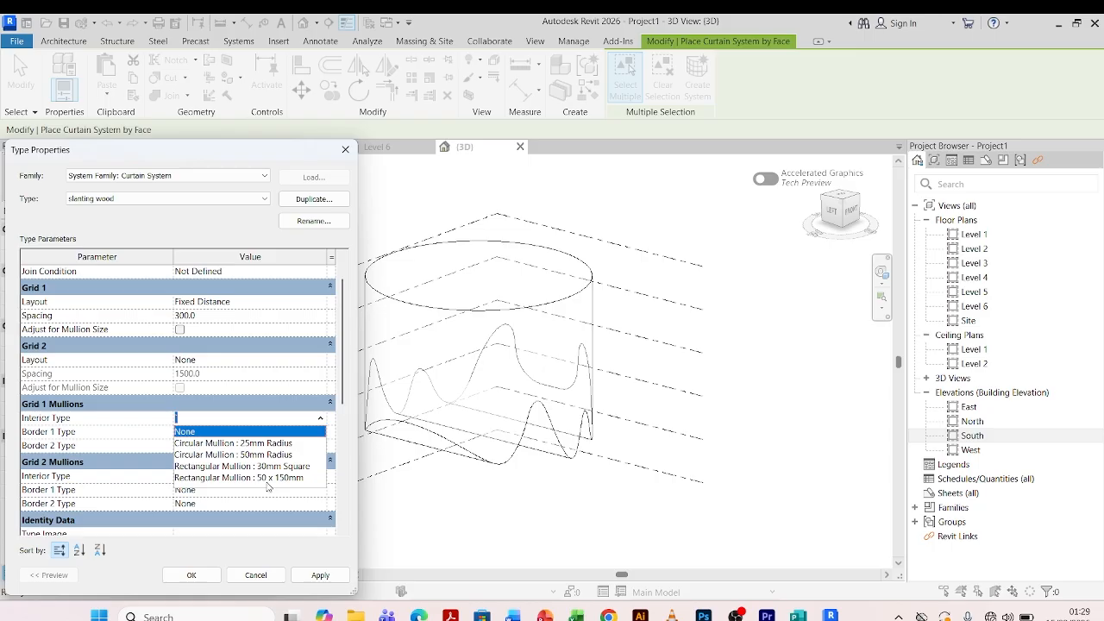
{"action": "left_click", "coordinate": [266, 479]}
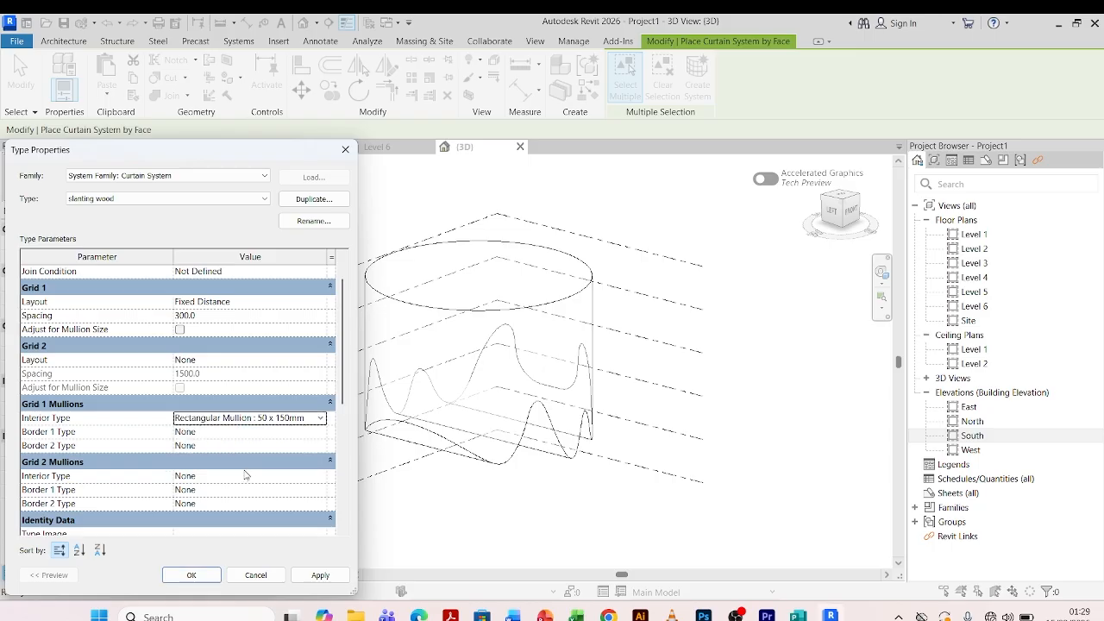
- Set both Grid 1 border mullion types to Rectangular Mullion : 50 x 150mm and accept the type properties
{"action": "left_click", "coordinate": [319, 431]}
{"action": "left_click", "coordinate": [320, 431]}
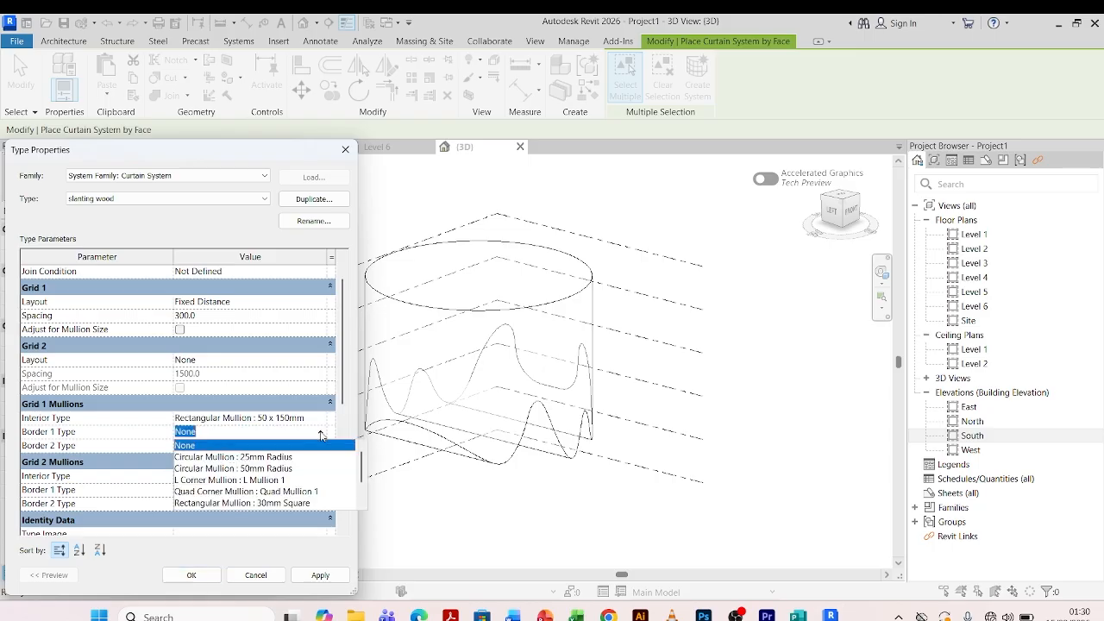
{"action": "scroll", "coordinate": [275, 507], "scroll_direction": "down", "scroll_amount": 1}
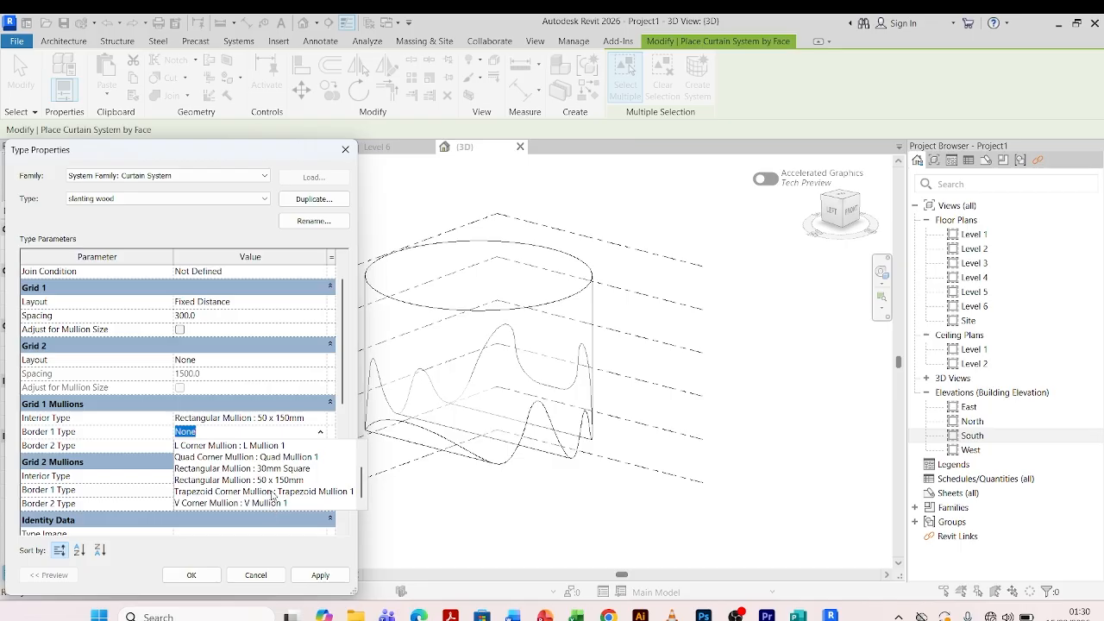
{"action": "left_click", "coordinate": [274, 480]}
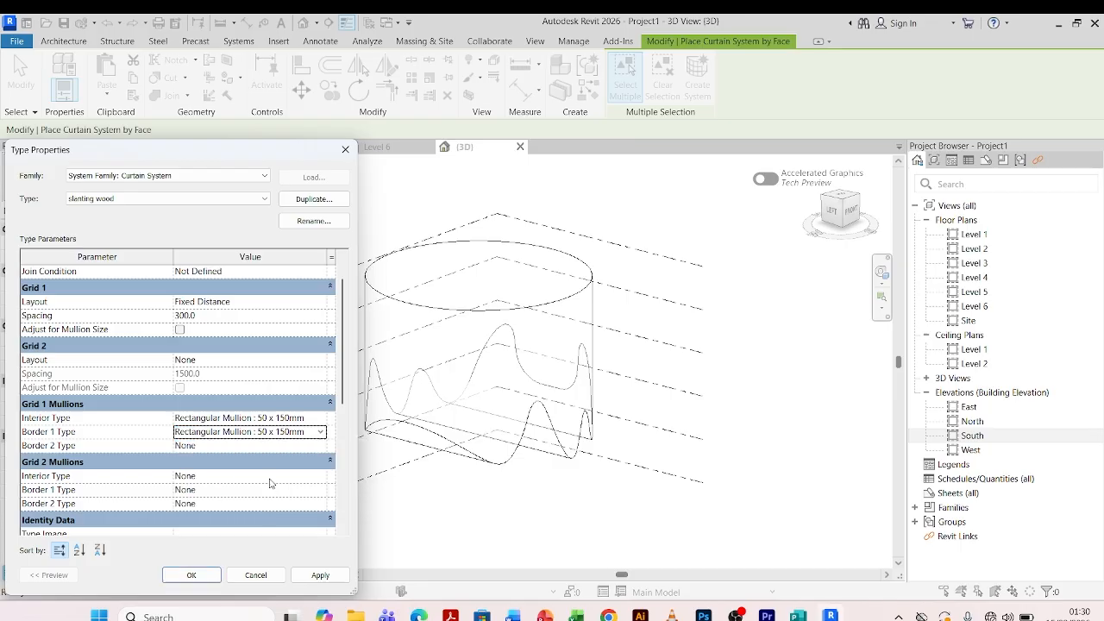
{"action": "left_click", "coordinate": [324, 447]}
{"action": "scroll", "coordinate": [244, 496], "scroll_direction": "down", "scroll_amount": 1}
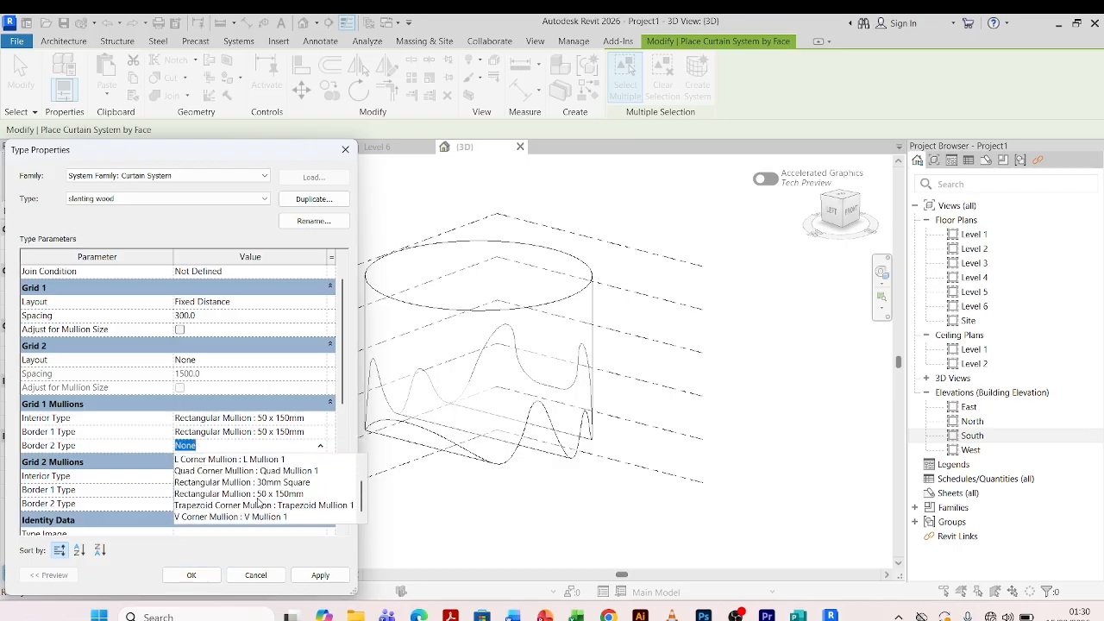
{"action": "left_click", "coordinate": [249, 494]}
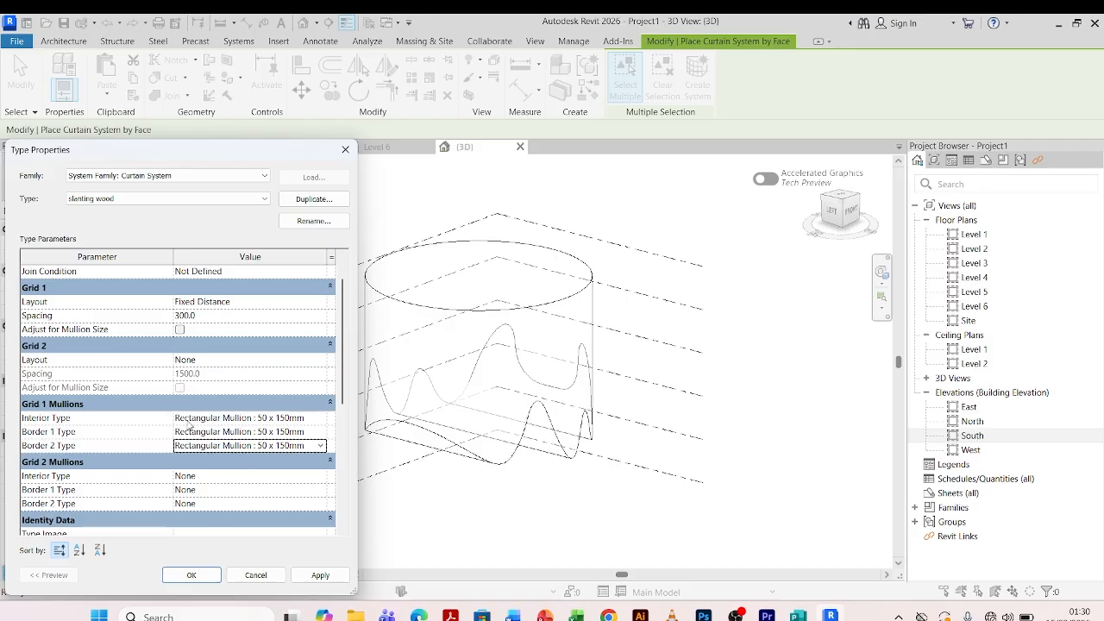
{"action": "scroll", "coordinate": [188, 416], "scroll_direction": "down", "scroll_amount": 3}
{"action": "scroll", "coordinate": [190, 420], "scroll_direction": "up", "scroll_amount": 4}
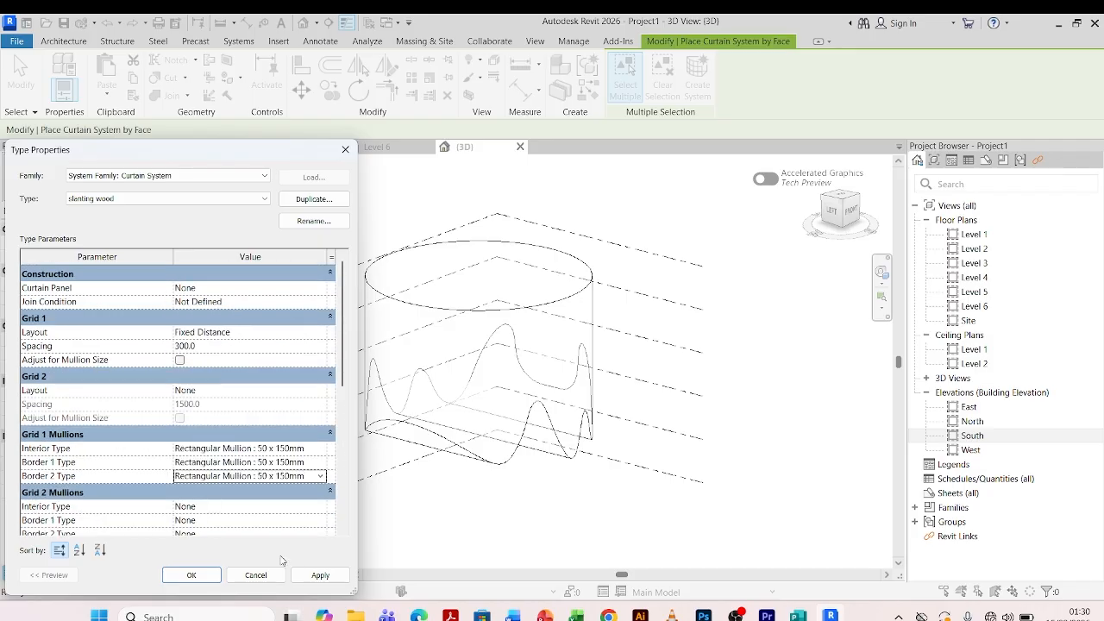
{"action": "left_click", "coordinate": [192, 574]}
- Create the slanting wood curtain system on the two curved side faces of the cylinder mass, and select it
{"action": "left_click", "coordinate": [567, 297]}
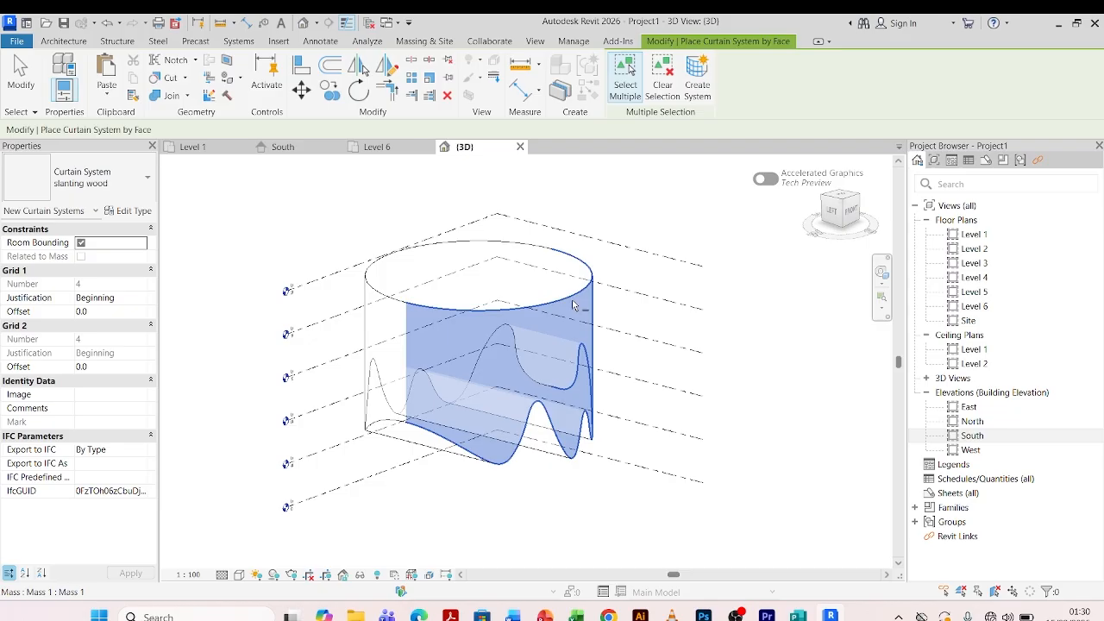
{"action": "left_click", "coordinate": [376, 301]}
{"action": "left_click", "coordinate": [699, 79]}
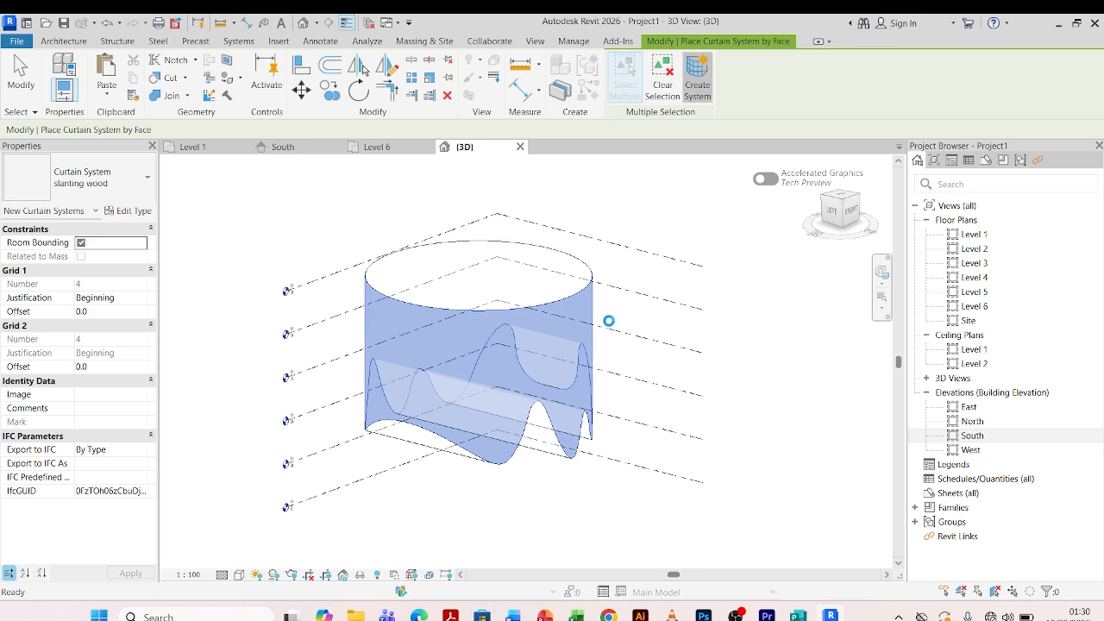
{"action": "scroll", "coordinate": [473, 343], "scroll_direction": "up", "scroll_amount": 3}
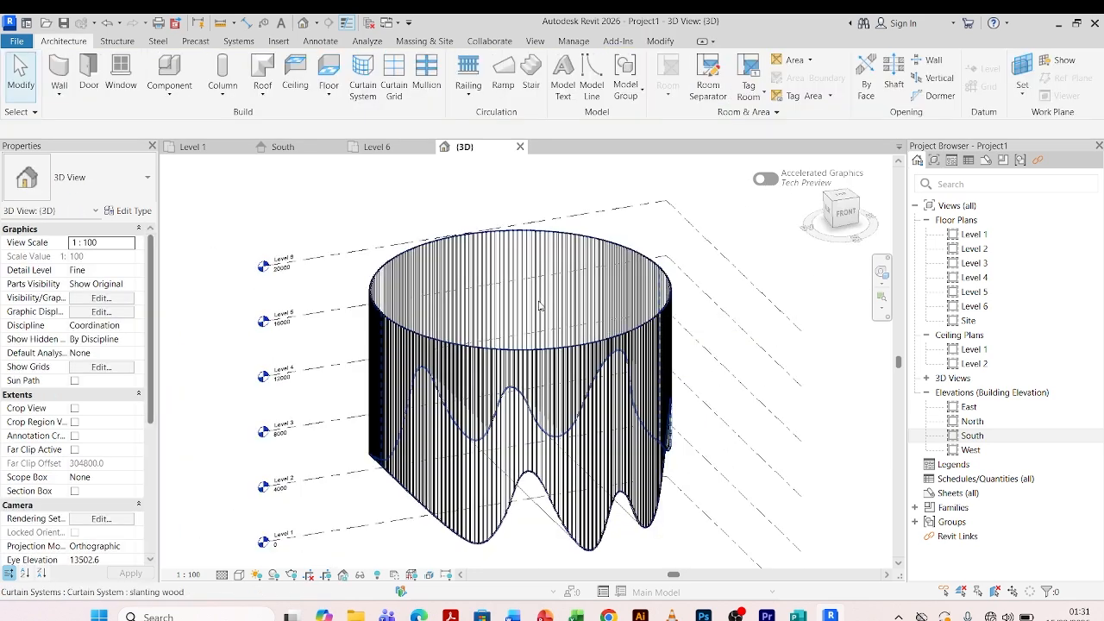
{"action": "scroll", "coordinate": [538, 299], "scroll_direction": "down", "scroll_amount": 2}
{"action": "middle_click_drag", "start_coordinate": [472, 231], "coordinate": [383, 295], "text": "shift"}
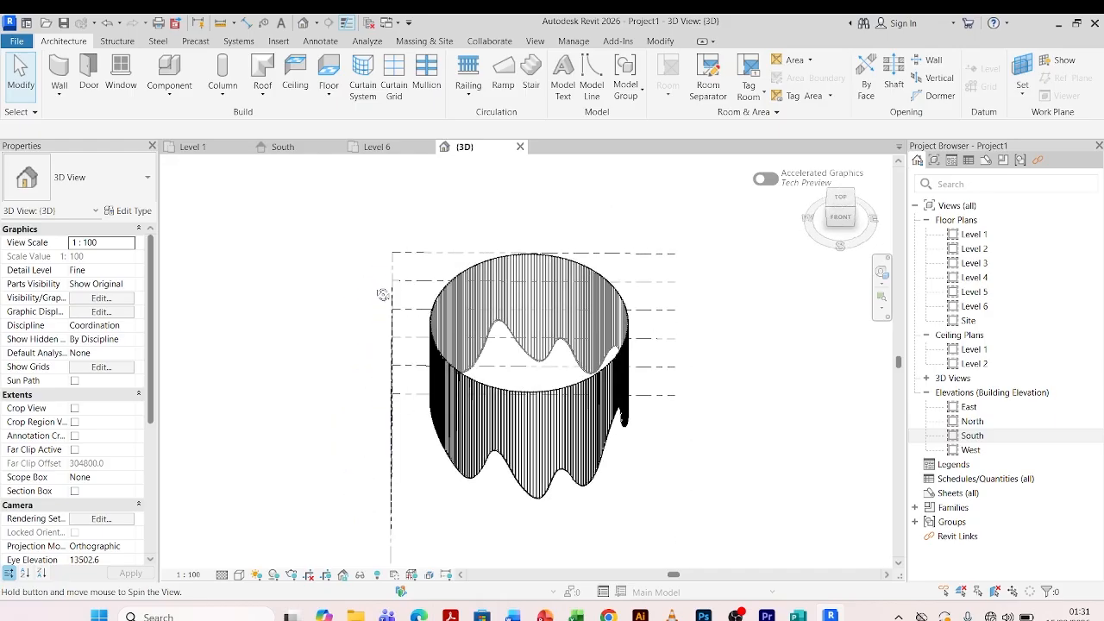
{"action": "left_click", "coordinate": [447, 304]}
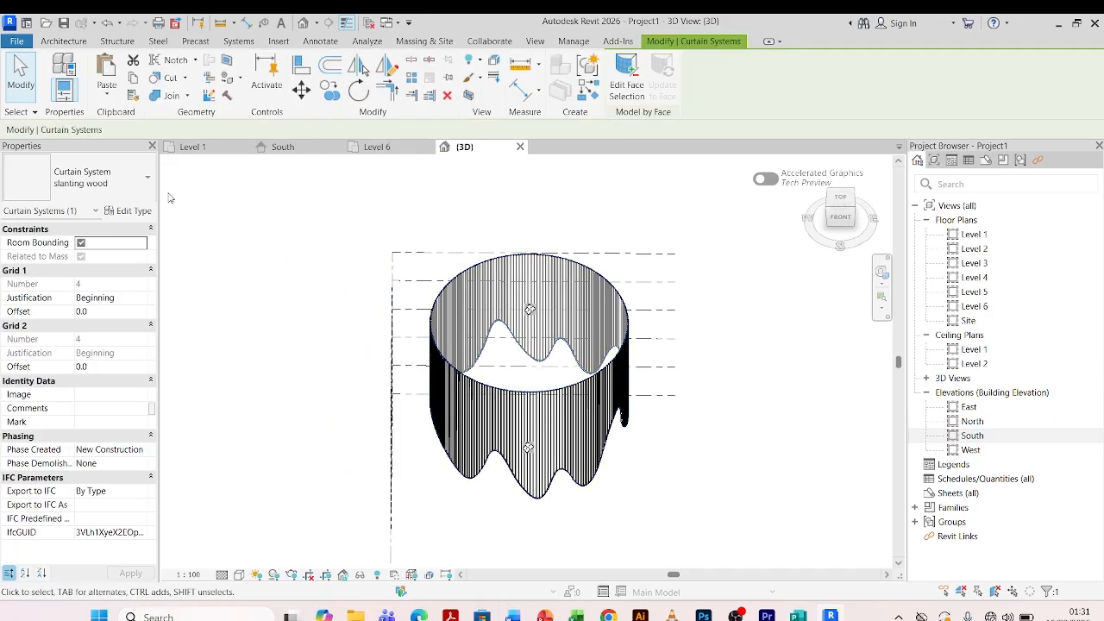
- Review the type properties of the slanting wood curtain system and close them
{"action": "left_click", "coordinate": [139, 211]}
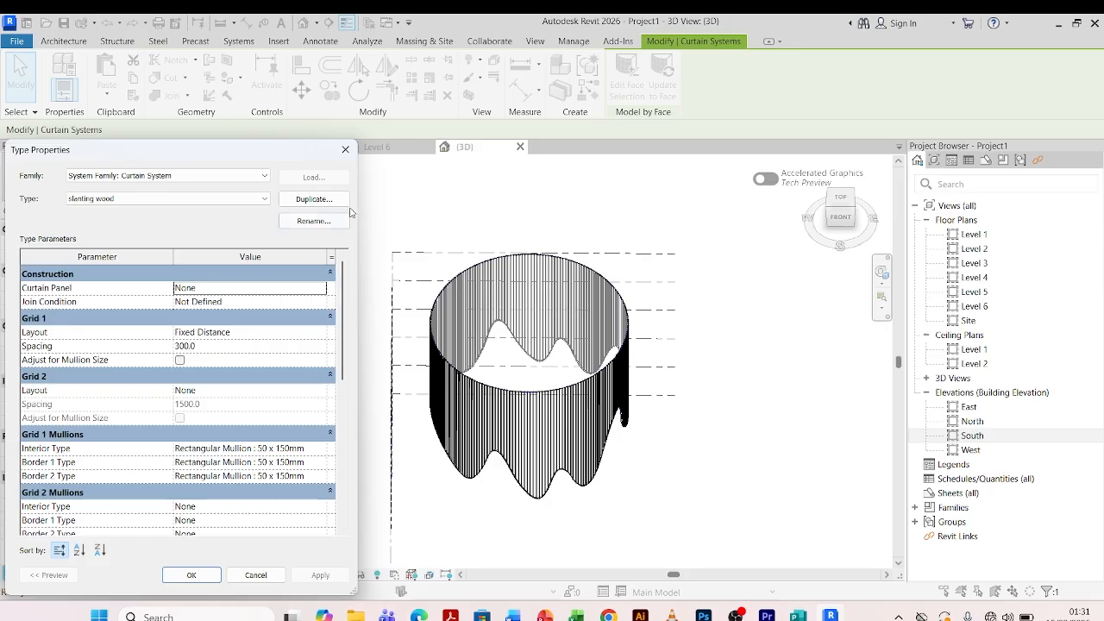
{"action": "left_click", "coordinate": [189, 575]}
{"action": "key", "text": "Escape"}
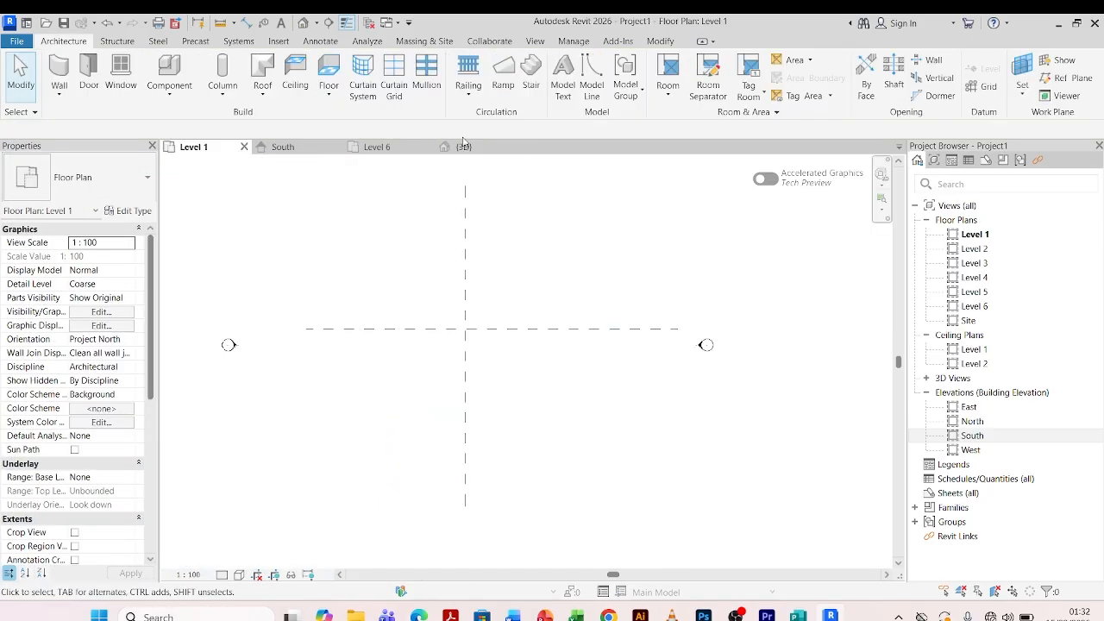
- Start a new in-place mass named Mass 2 in the Level 1 floor plan
{"action": "left_click", "coordinate": [464, 145]}
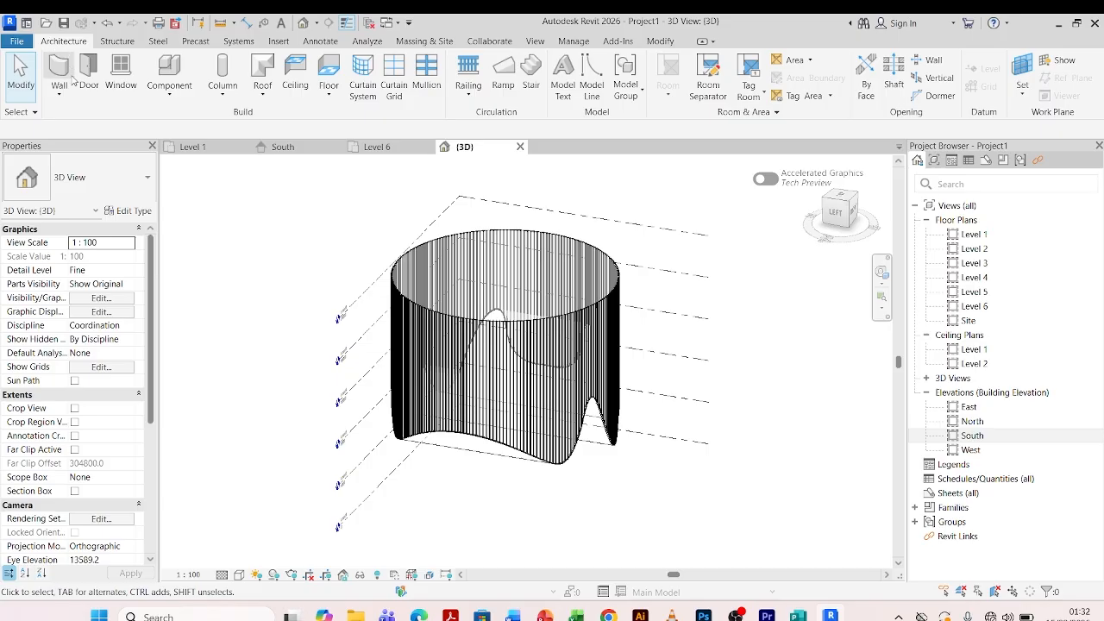
{"action": "left_click", "coordinate": [204, 150]}
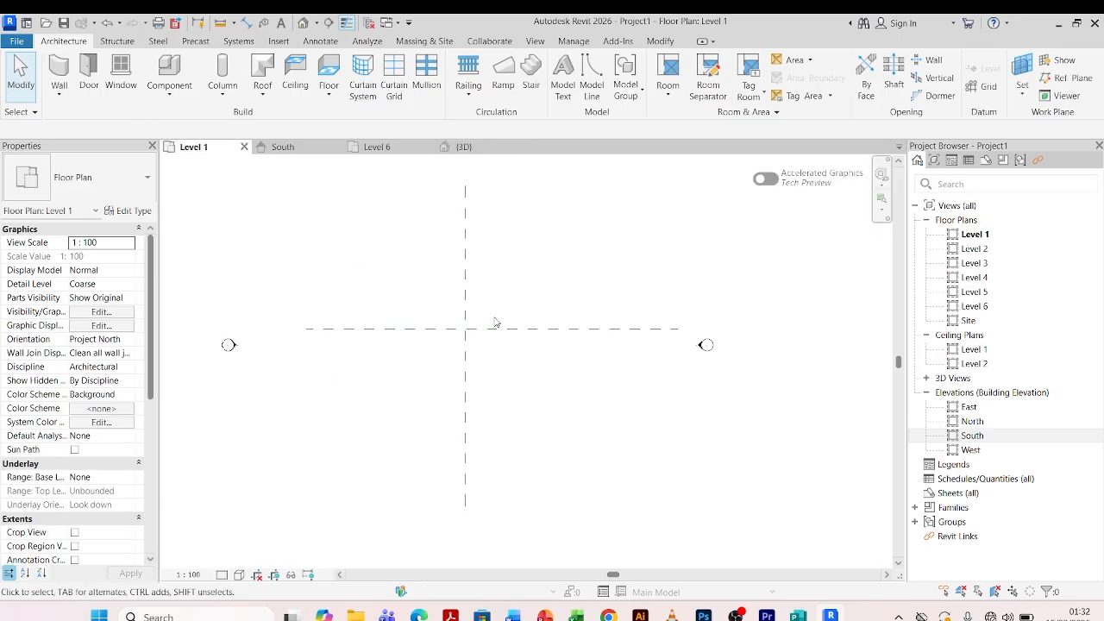
{"action": "left_click", "coordinate": [422, 43]}
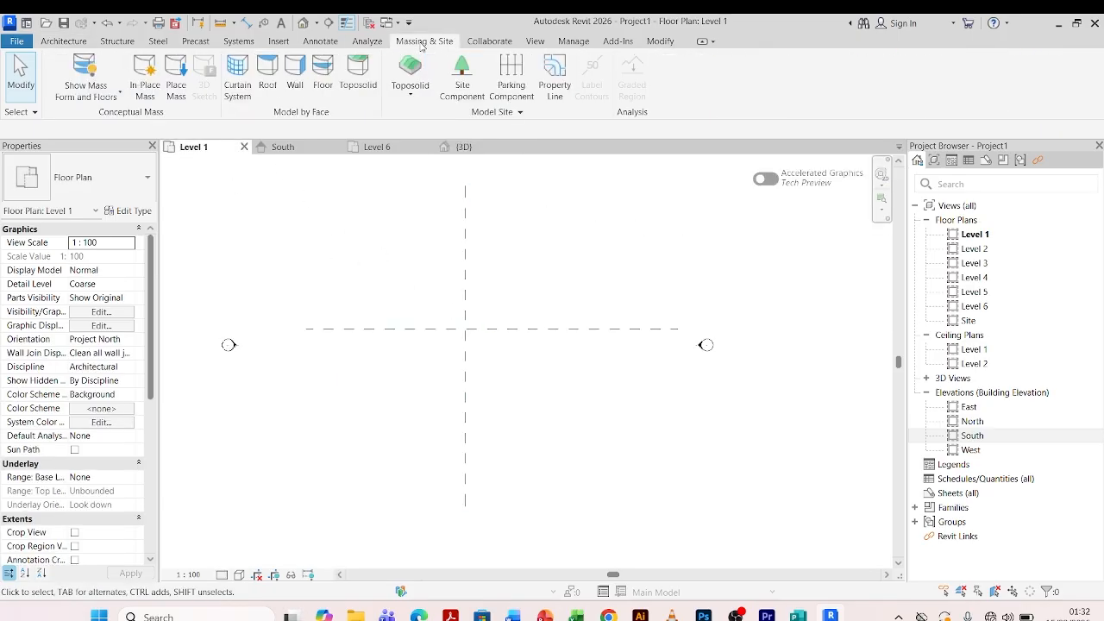
{"action": "left_click", "coordinate": [145, 69]}
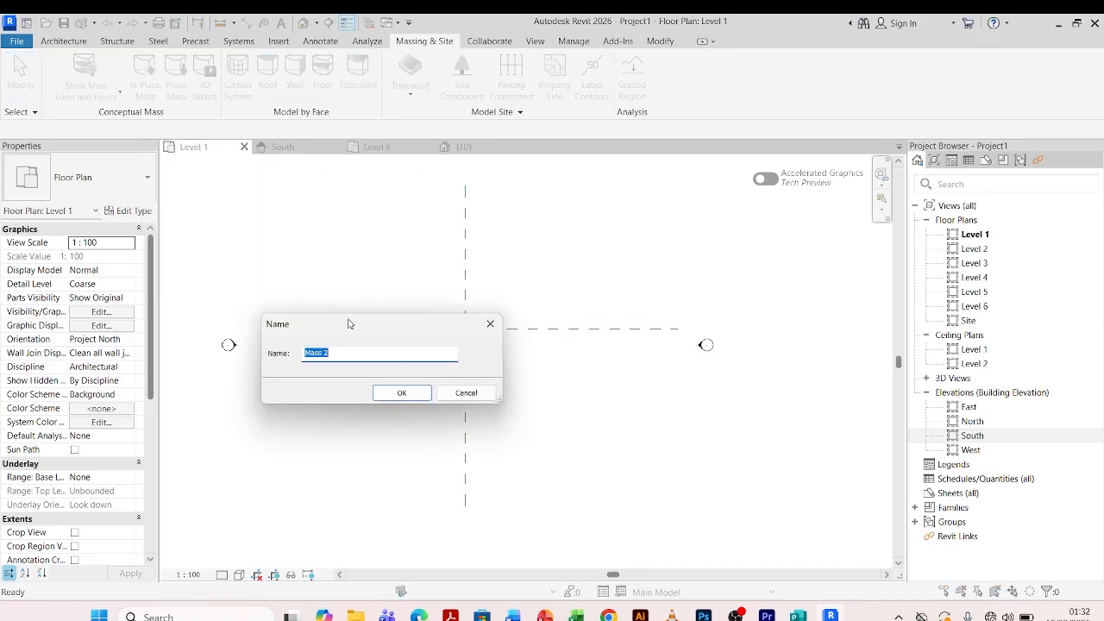
{"action": "left_click", "coordinate": [402, 394]}
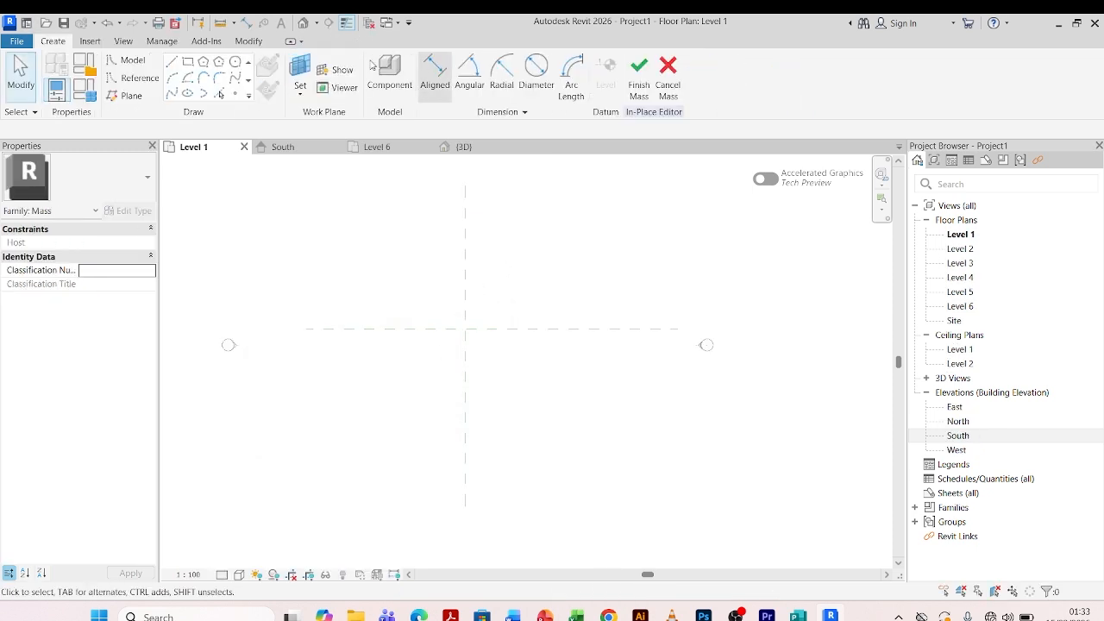
- Draw a circle with a 9500 mm radius centred on the intersection of the two reference planes
{"action": "left_click", "coordinate": [245, 76]}
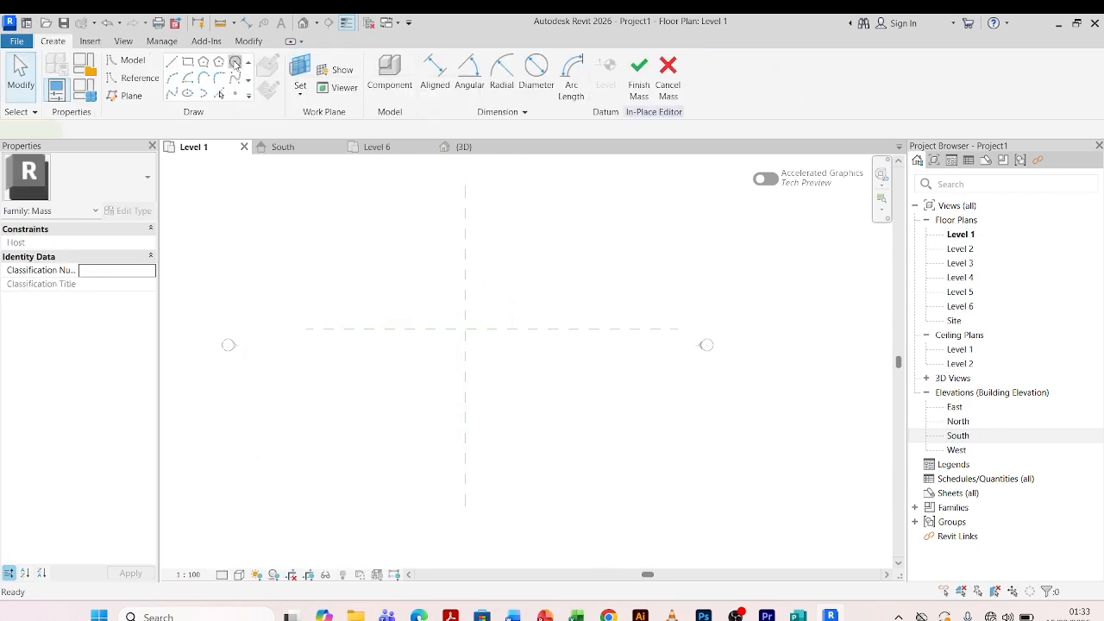
{"action": "left_click", "coordinate": [466, 329]}
{"action": "scroll", "coordinate": [504, 277], "scroll_direction": "up", "scroll_amount": 2}
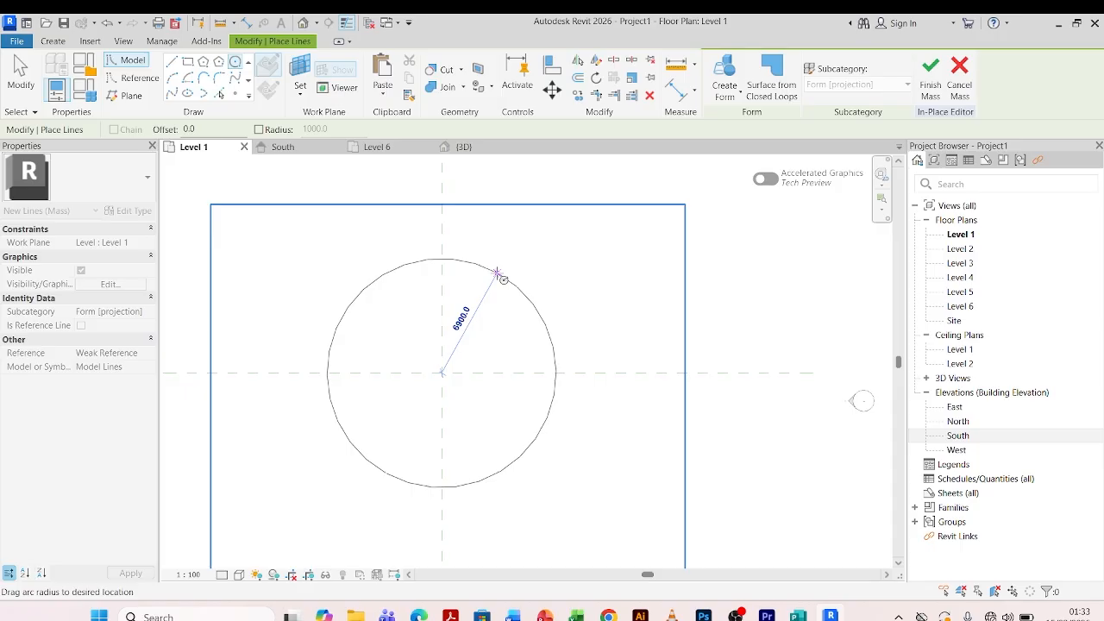
{"action": "type", "text": "95"}
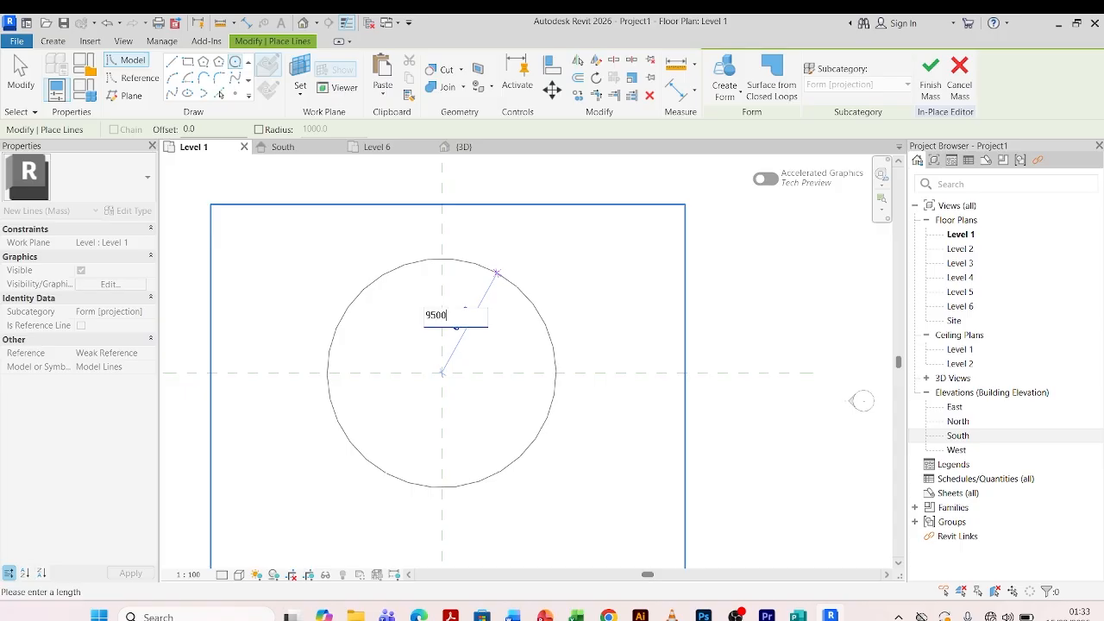
{"action": "type", "text": "00"}
{"action": "key", "text": "Return"}
{"action": "scroll", "coordinate": [505, 254], "scroll_direction": "down", "scroll_amount": 2}
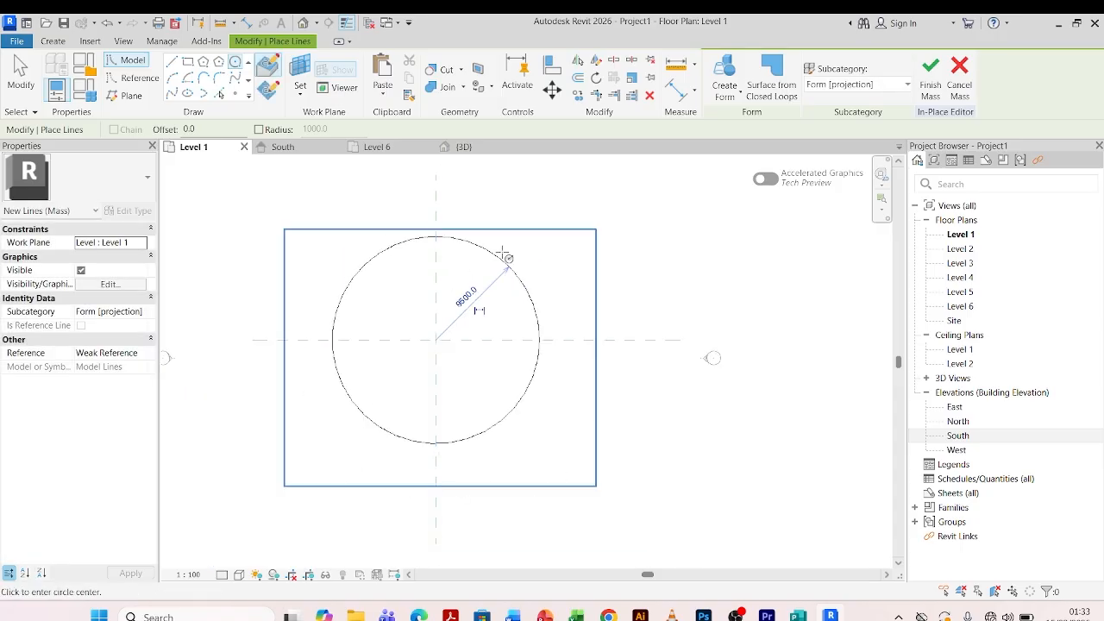
{"action": "key", "text": "Escape"}
{"action": "key", "text": "Escape"}
- Create a solid form from the 9500 mm radius circle in the 3D view
{"action": "left_click", "coordinate": [464, 147]}
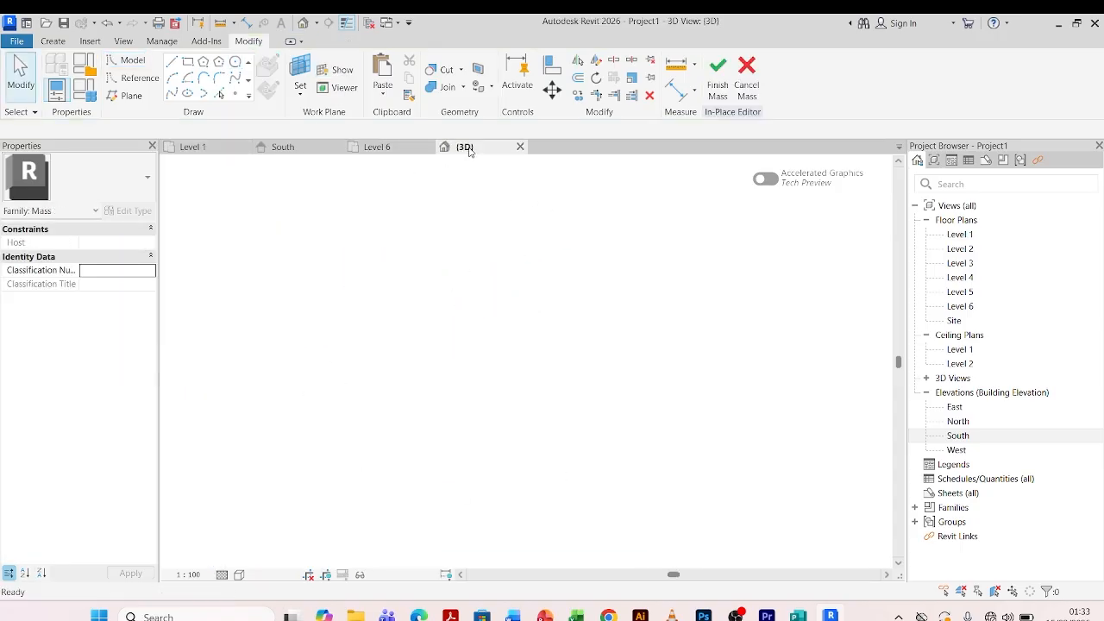
{"action": "left_click", "coordinate": [599, 504]}
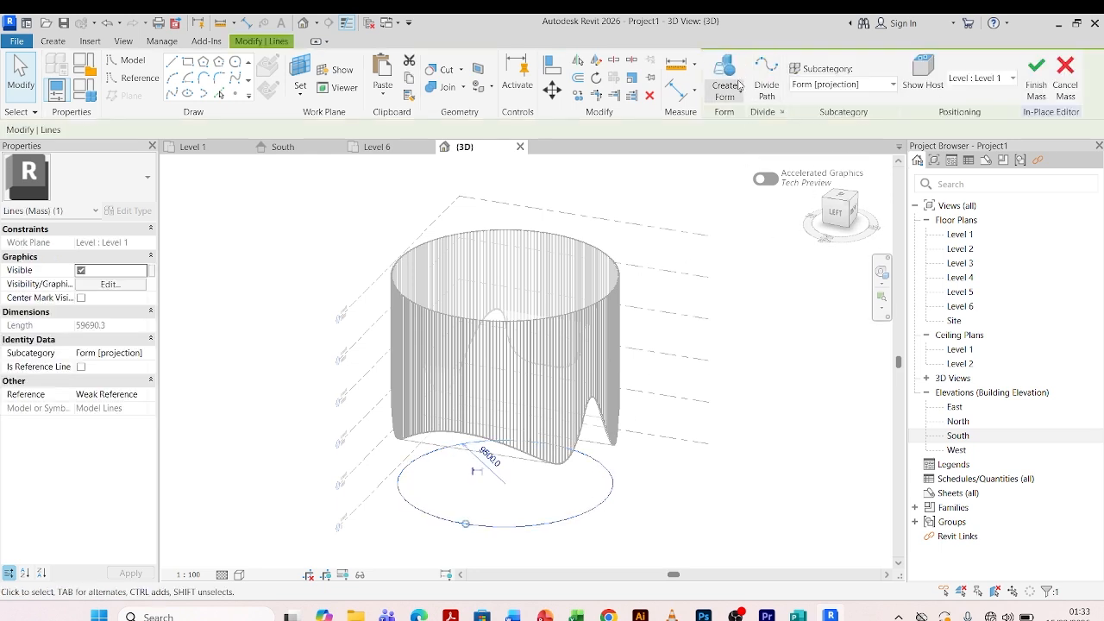
{"action": "left_click", "coordinate": [741, 97]}
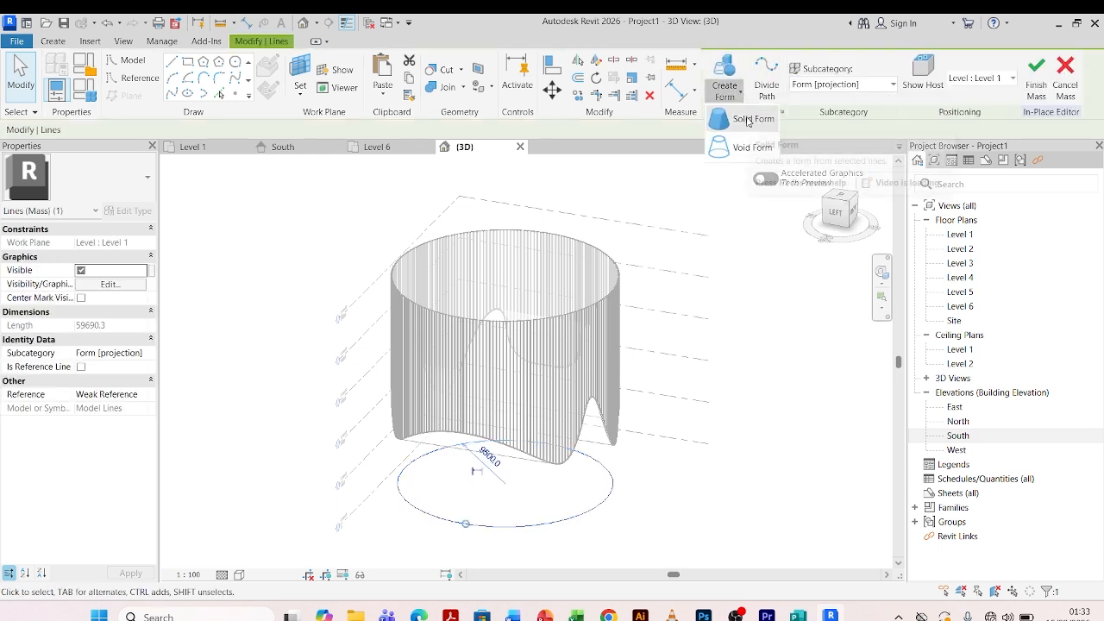
{"action": "left_click", "coordinate": [749, 120]}
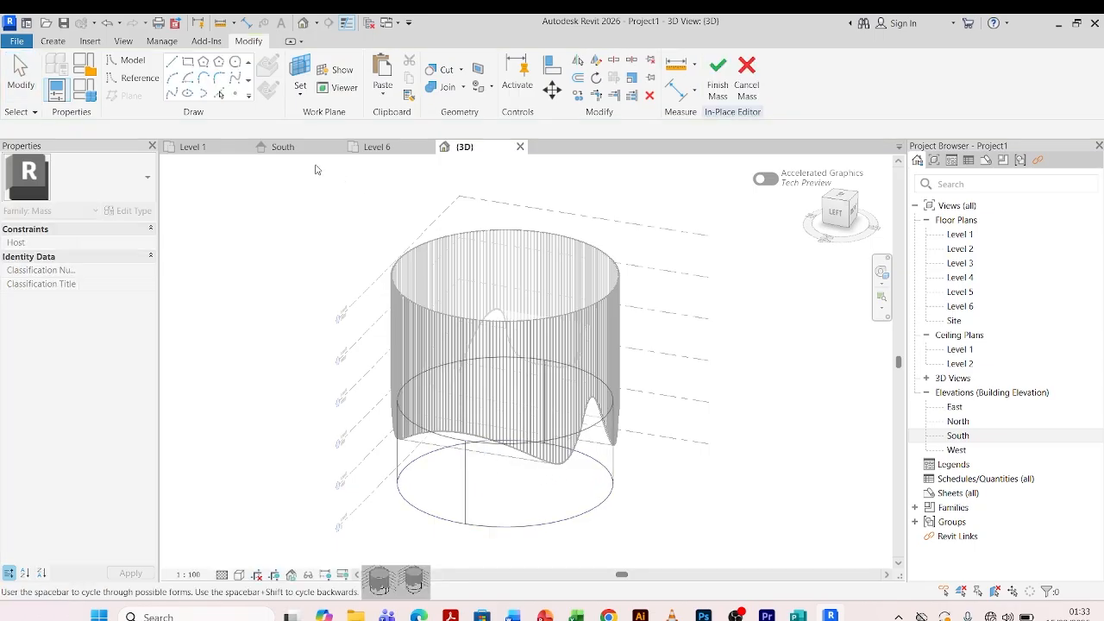
- Accept the cylinder form, raise its top face to Level 6 for a 20000 mm height in the South elevation, and finish the mass
{"action": "left_click", "coordinate": [282, 148]}
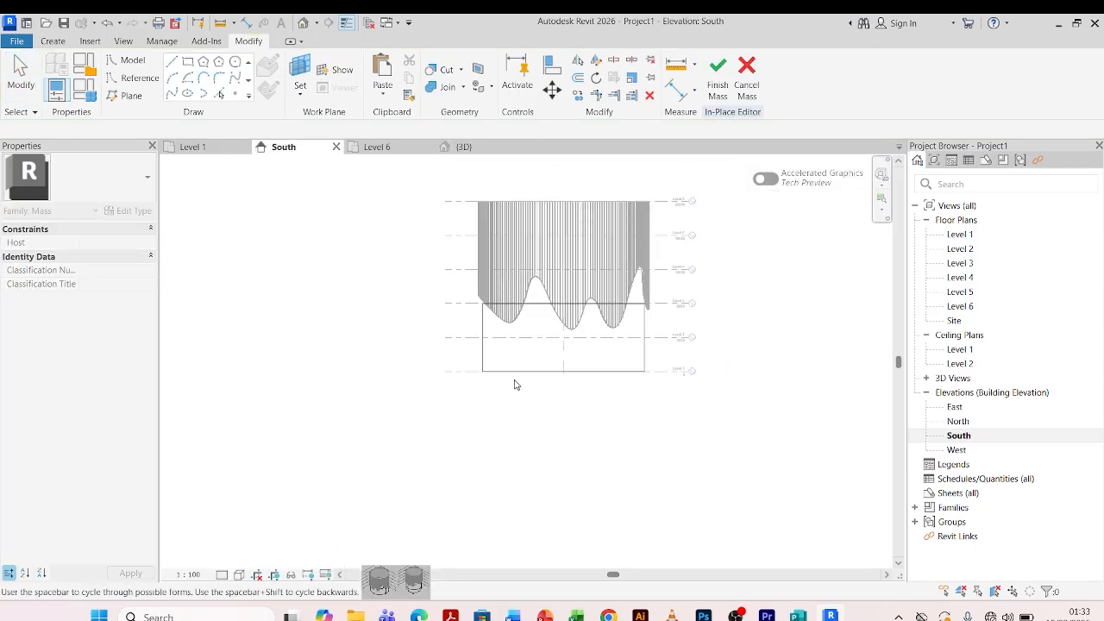
{"action": "left_click", "coordinate": [646, 347]}
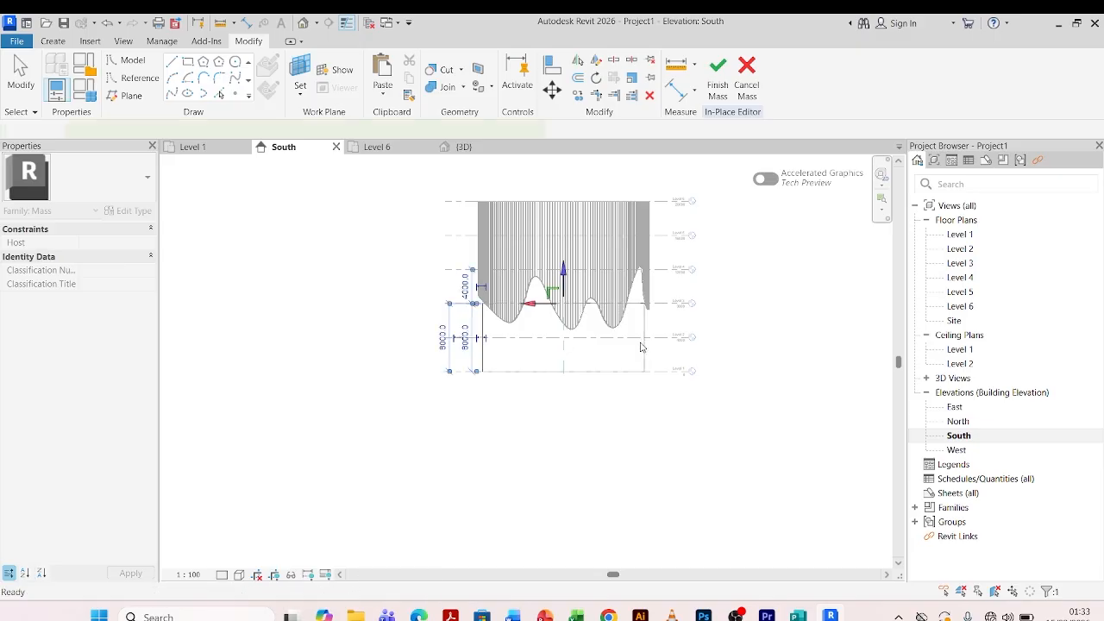
{"action": "scroll", "coordinate": [563, 231], "scroll_direction": "up", "scroll_amount": 2}
{"action": "left_click_drag", "start_coordinate": [565, 293], "coordinate": [693, 165]}
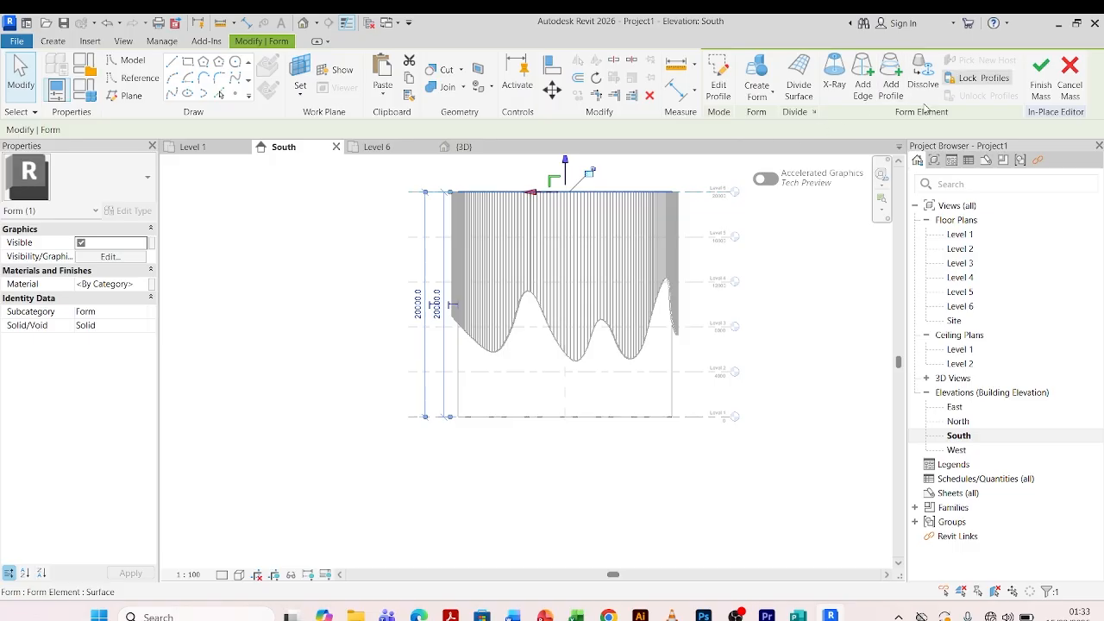
{"action": "left_click", "coordinate": [464, 147]}
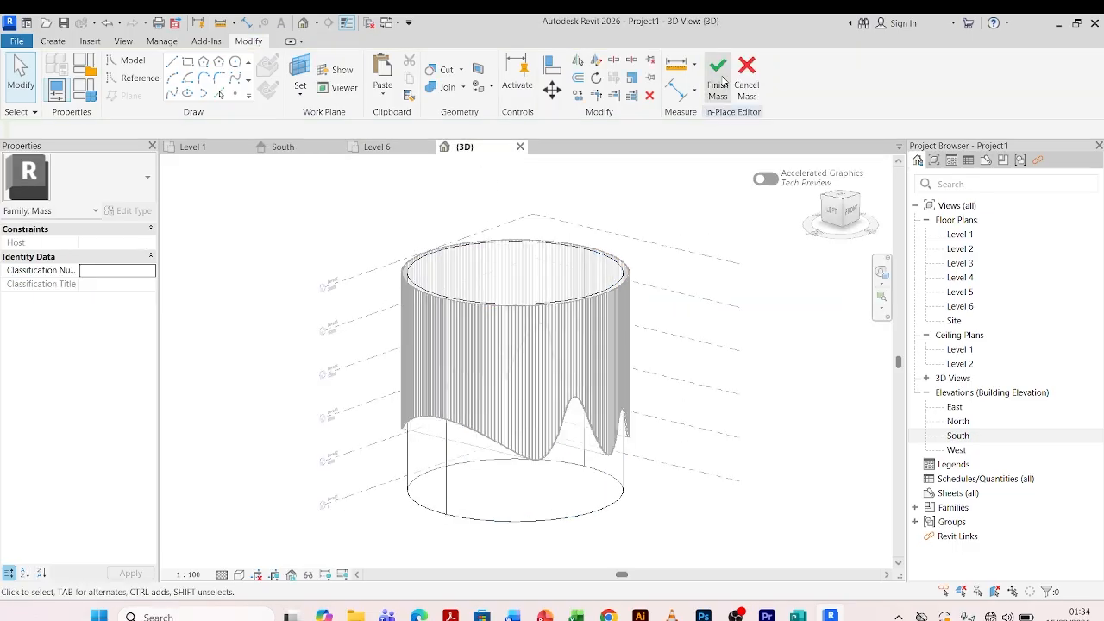
{"action": "left_click", "coordinate": [718, 80]}
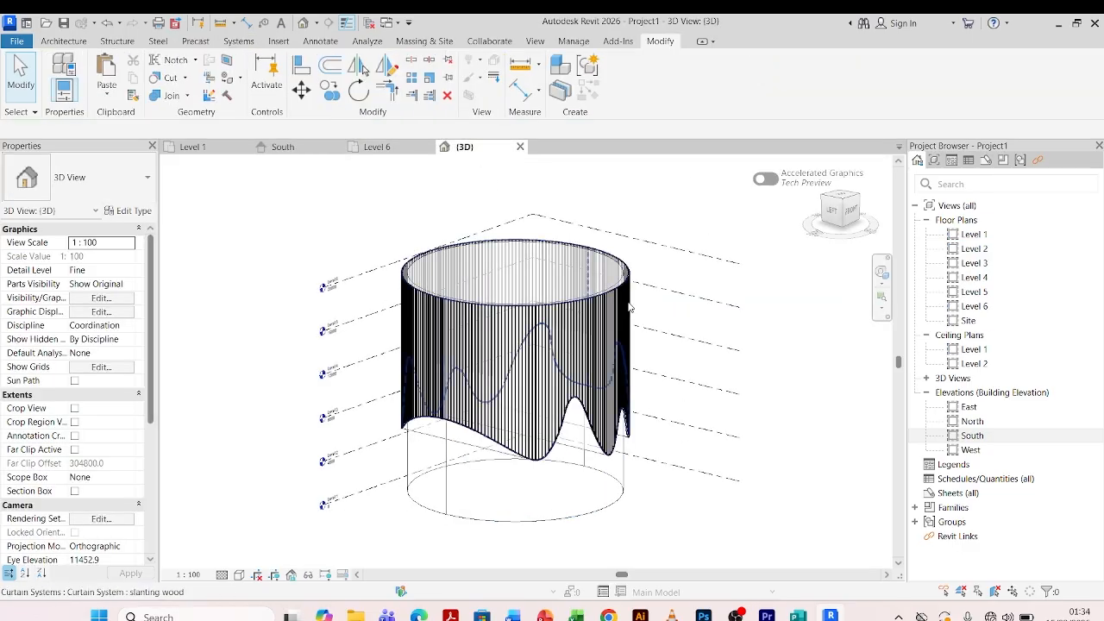
- Assign mass floors at Level 1 through Level 6 to the inner cylinder mass and deselect it
{"action": "scroll", "coordinate": [612, 260], "scroll_direction": "down", "scroll_amount": 2}
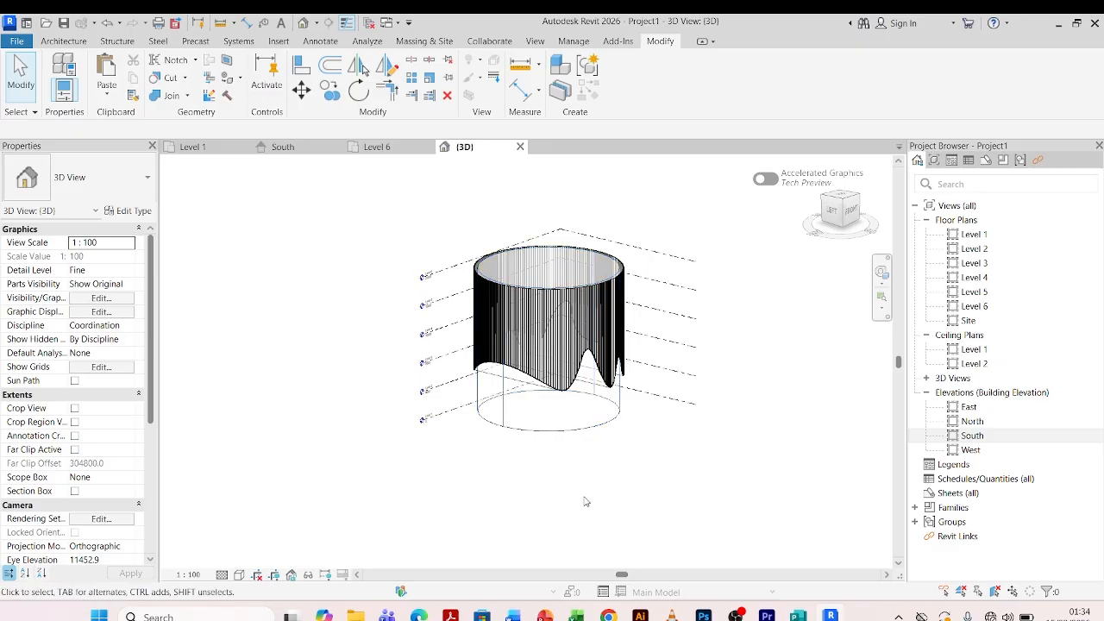
{"action": "middle_click_drag", "start_coordinate": [510, 483], "coordinate": [698, 386], "text": "shift"}
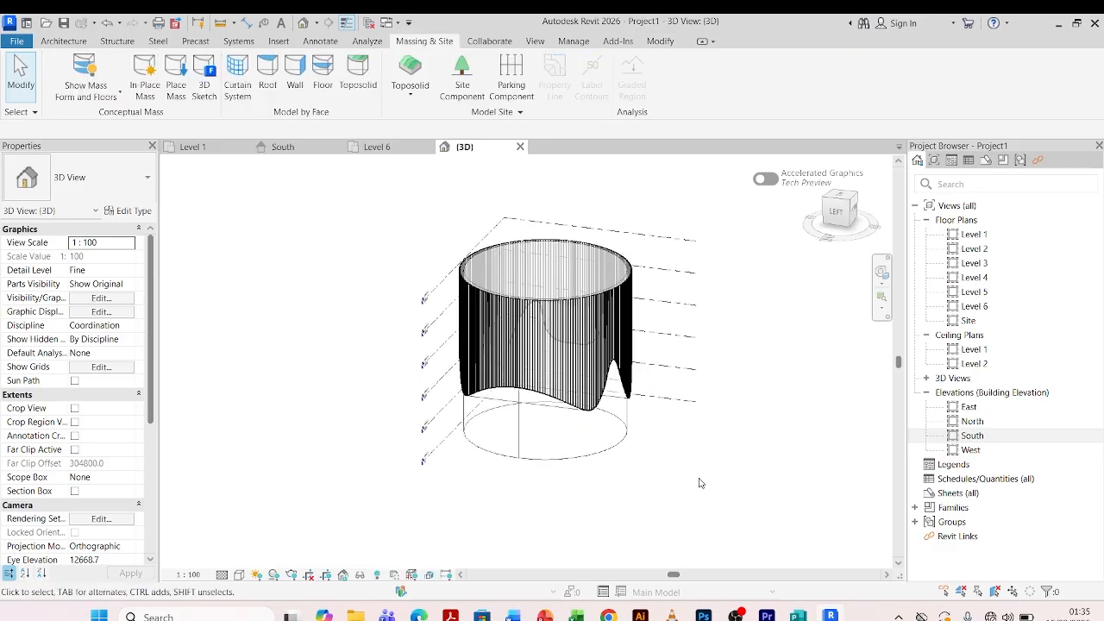
{"action": "left_click", "coordinate": [614, 338]}
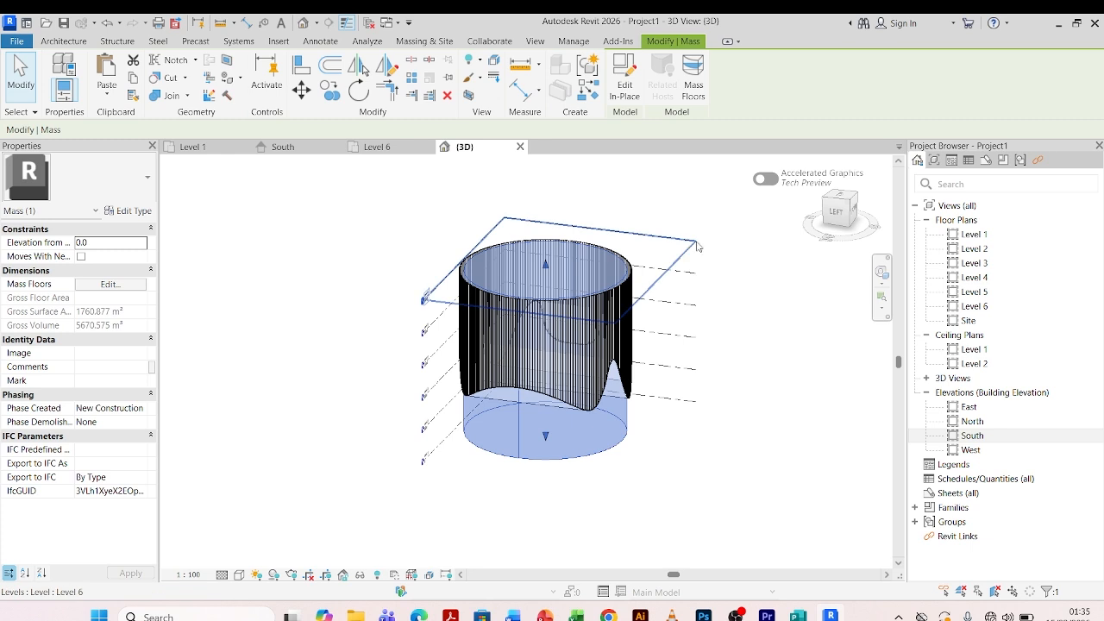
{"action": "left_click", "coordinate": [692, 85]}
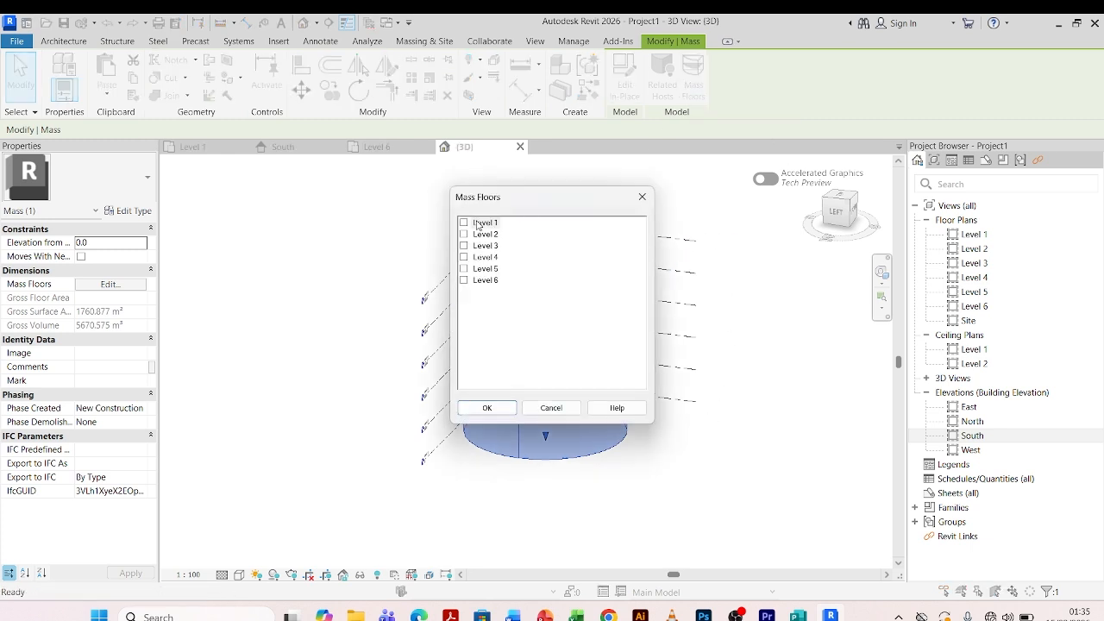
{"action": "left_click", "coordinate": [464, 223]}
{"action": "left_click", "coordinate": [464, 280], "text": "shift"}
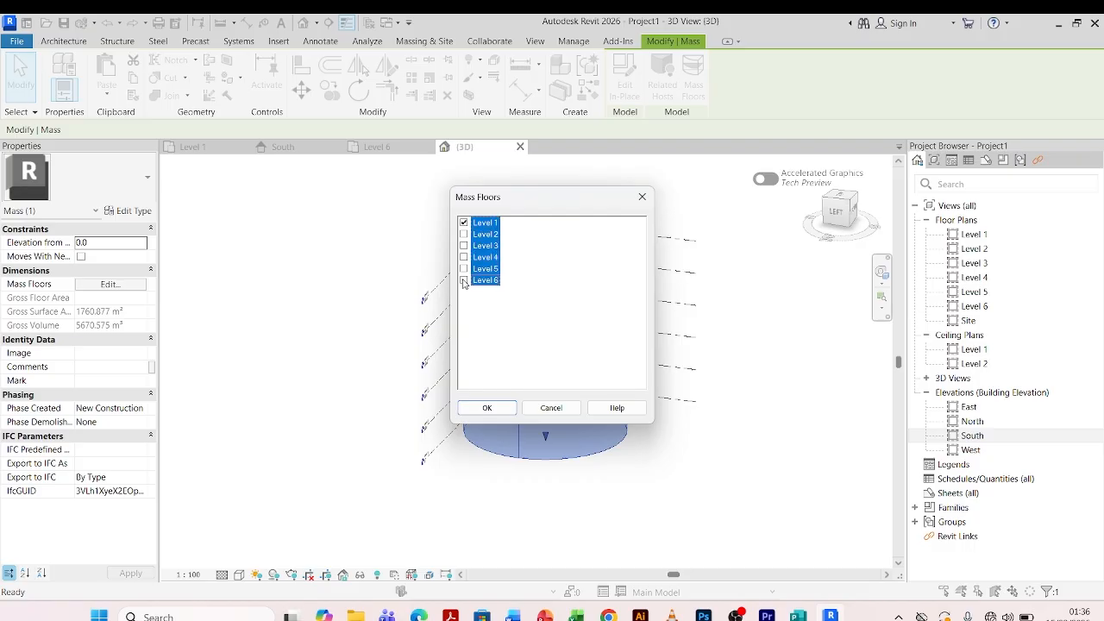
{"action": "left_click", "coordinate": [488, 408]}
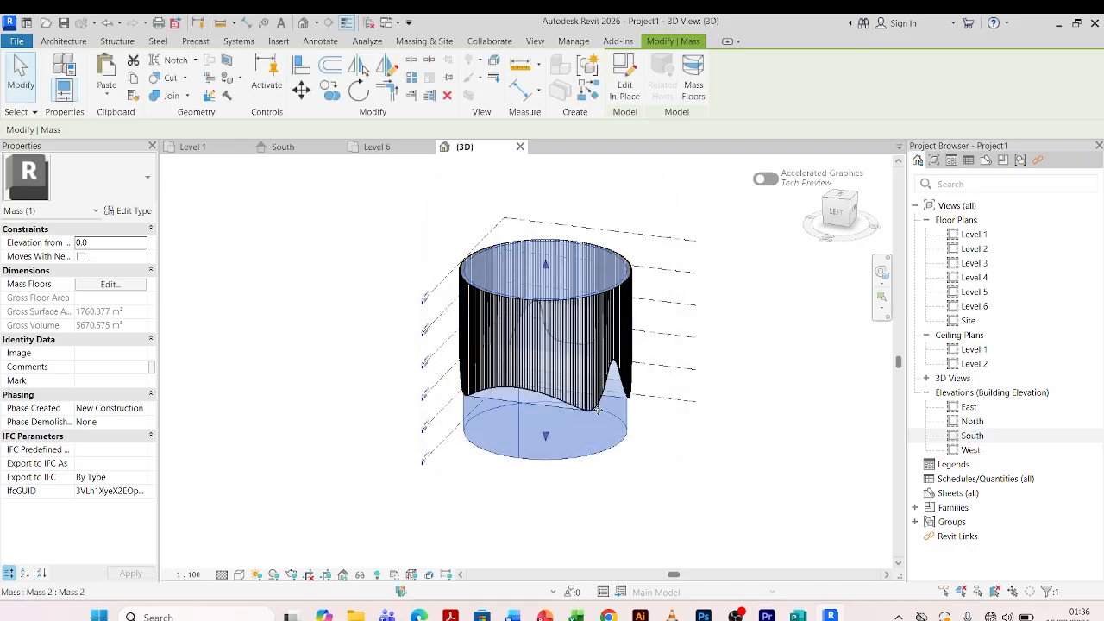
{"action": "scroll", "coordinate": [619, 404], "scroll_direction": "up", "scroll_amount": 2}
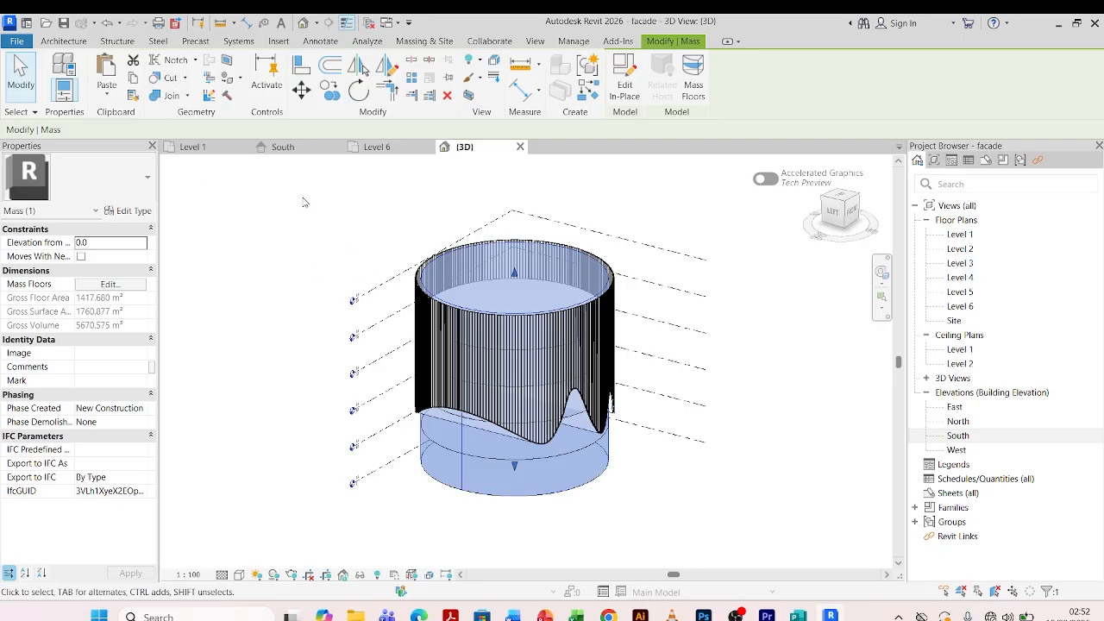
{"action": "left_click", "coordinate": [323, 217]}
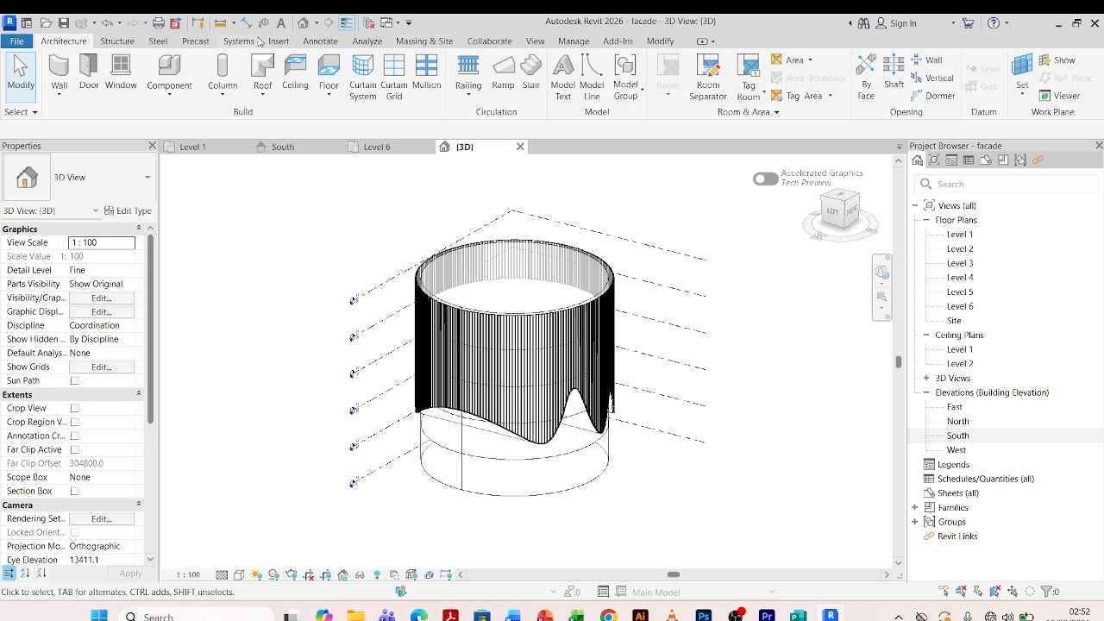
- Start a floor by face and select all the mass floors of the inner cylinder
{"action": "left_click", "coordinate": [406, 41]}
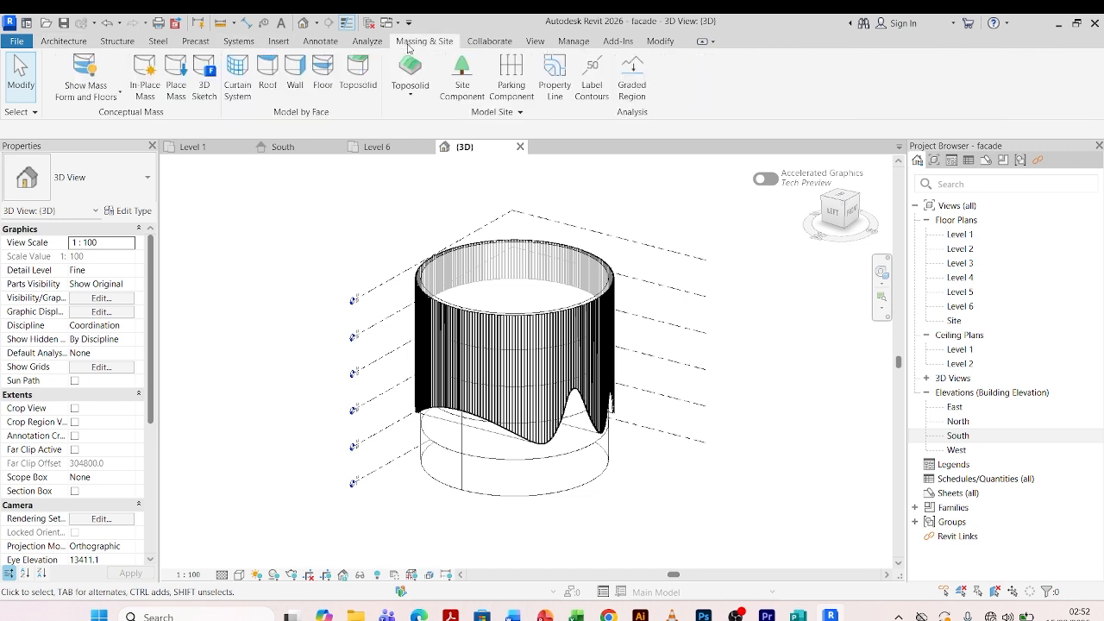
{"action": "left_click", "coordinate": [321, 67]}
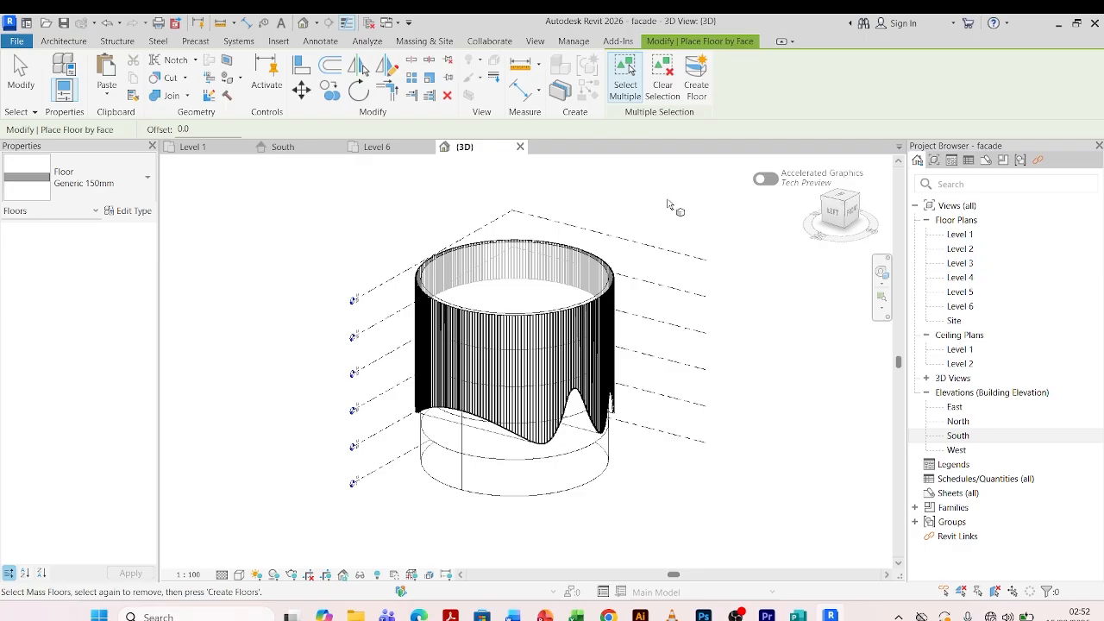
{"action": "left_click_drag", "start_coordinate": [667, 199], "coordinate": [407, 542]}
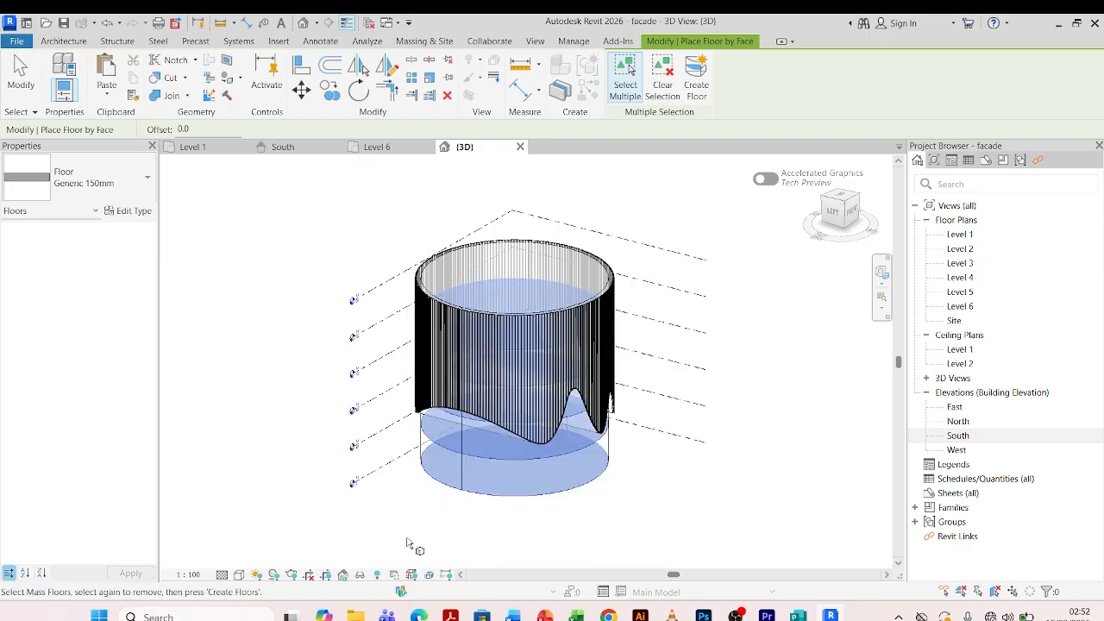
- Duplicate the Generic 150mm floor type under the name "250mm floor slab"
{"action": "left_click", "coordinate": [127, 213]}
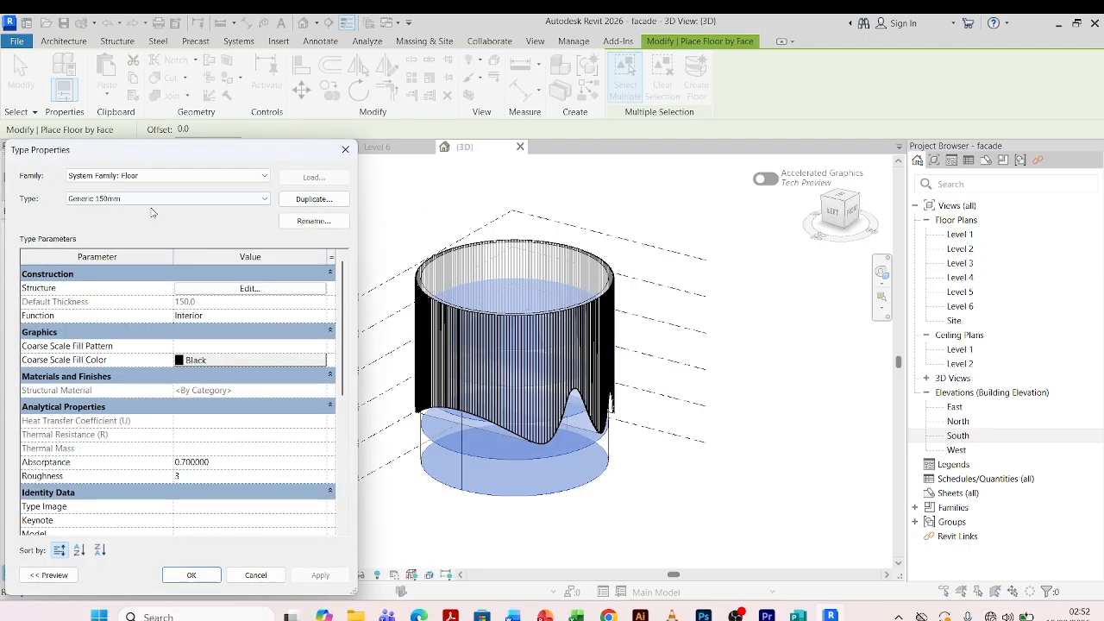
{"action": "left_click", "coordinate": [316, 199]}
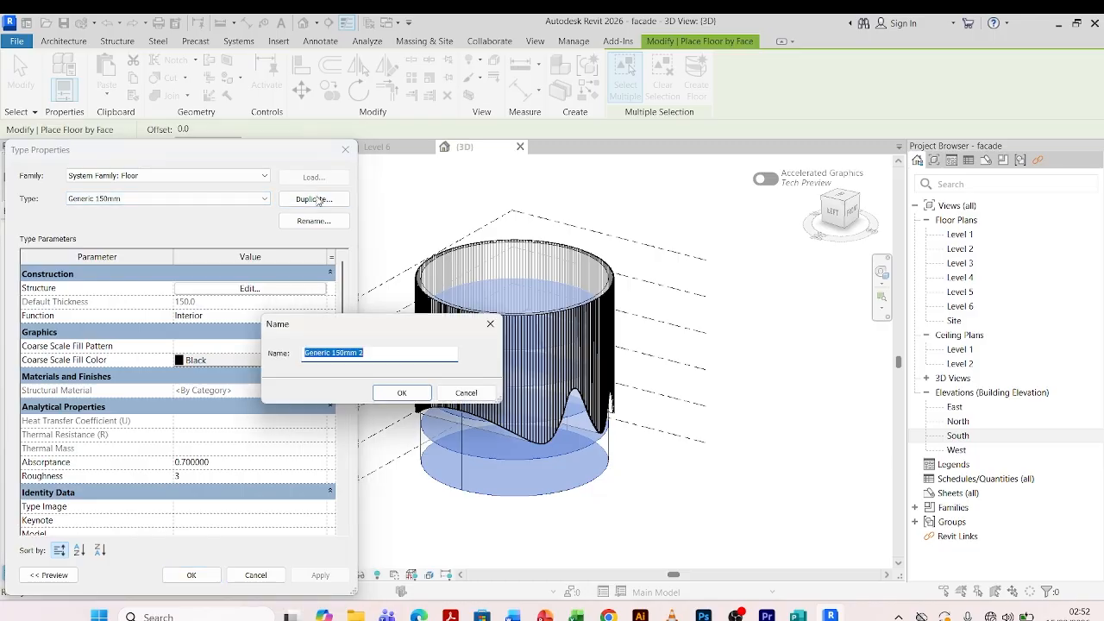
{"action": "type", "text": "250mm floor slab"}
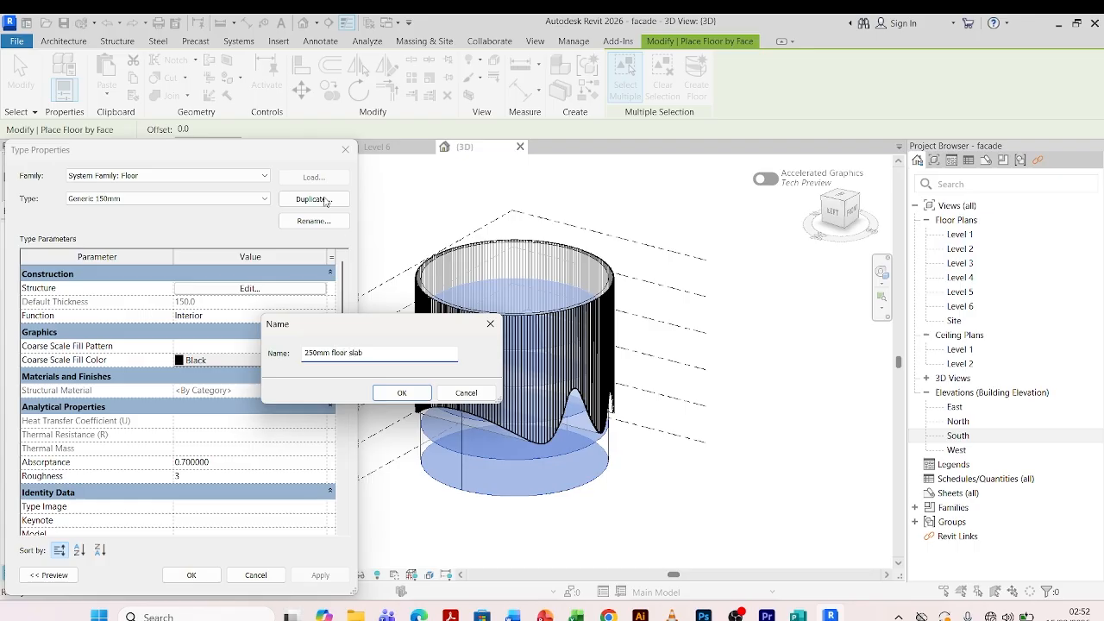
{"action": "left_click", "coordinate": [382, 391]}
- Set the structure layer thickness of the 250mm floor slab type to 250 mm and accept the type properties
{"action": "left_click", "coordinate": [250, 290]}
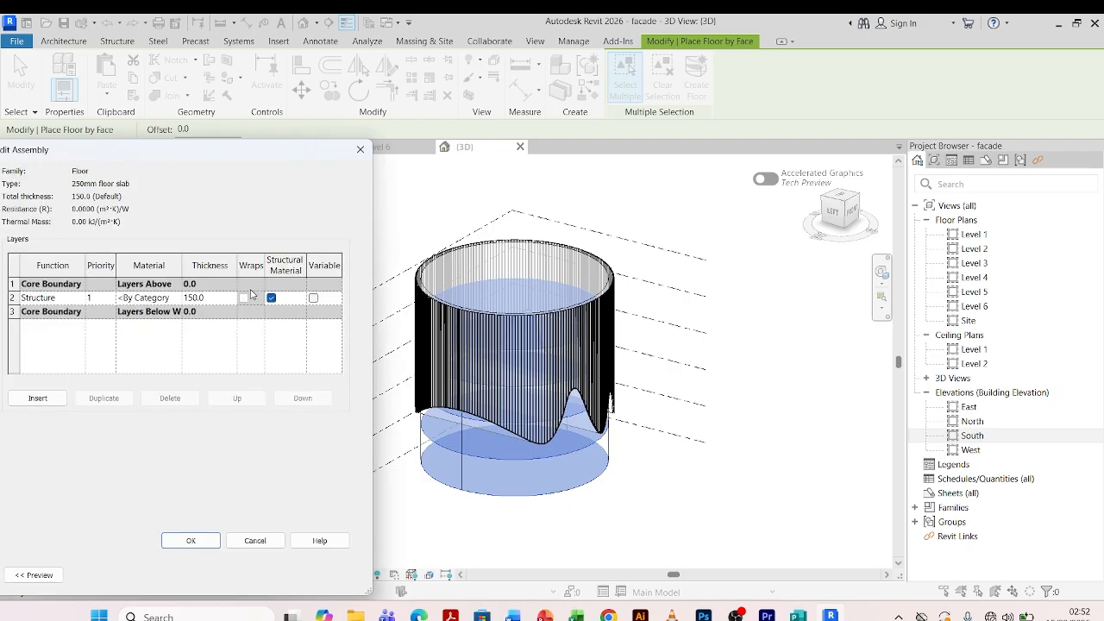
{"action": "left_click", "coordinate": [222, 298]}
{"action": "type", "text": "250"}
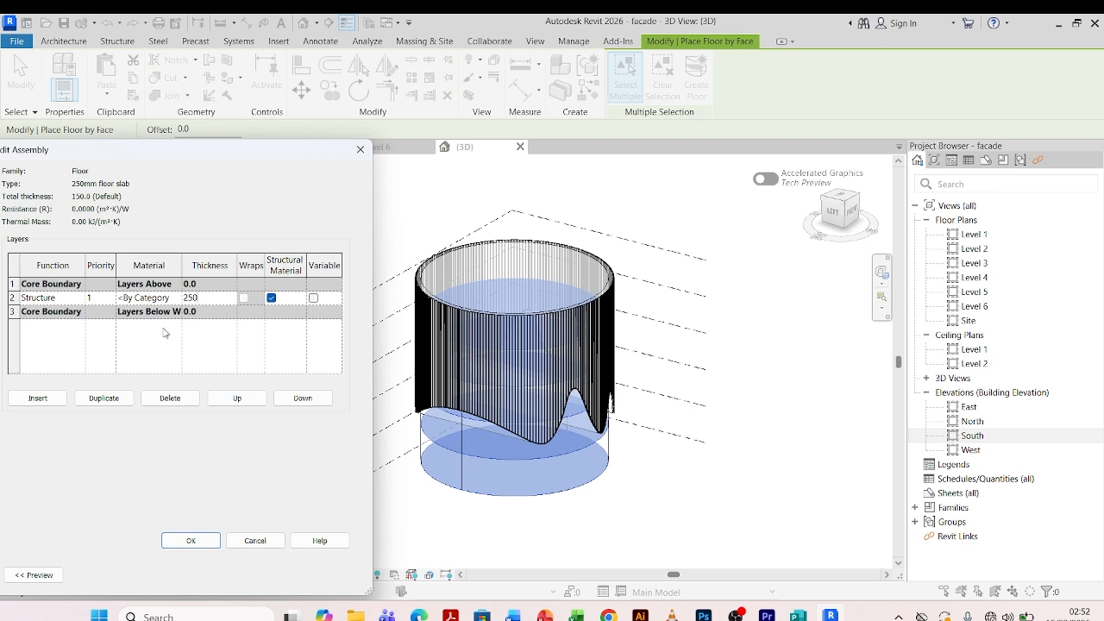
{"action": "left_click", "coordinate": [190, 540]}
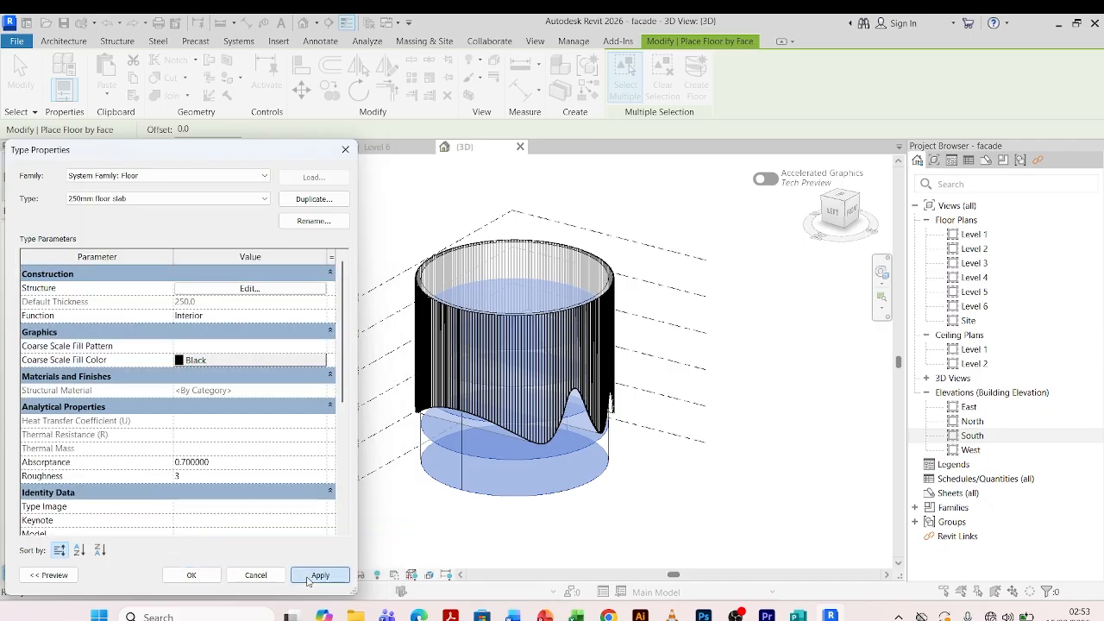
{"action": "left_click", "coordinate": [191, 574]}
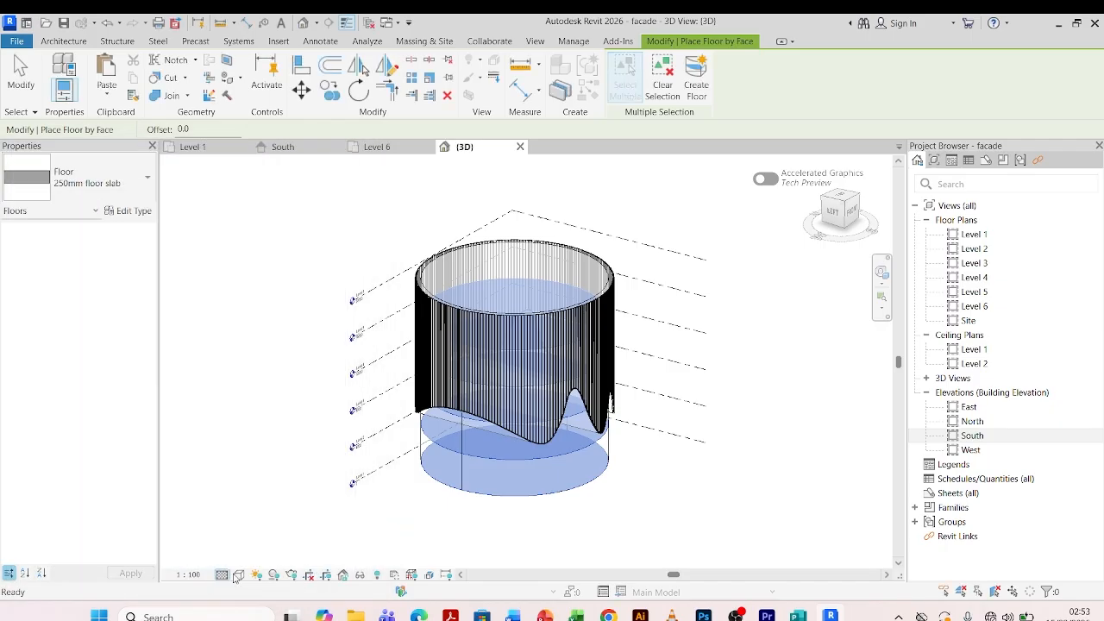
- Create the floor slabs on the selected mass floors and exit the floor by face command
{"action": "left_click", "coordinate": [696, 78]}
{"action": "scroll", "coordinate": [592, 405], "scroll_direction": "up", "scroll_amount": 3}
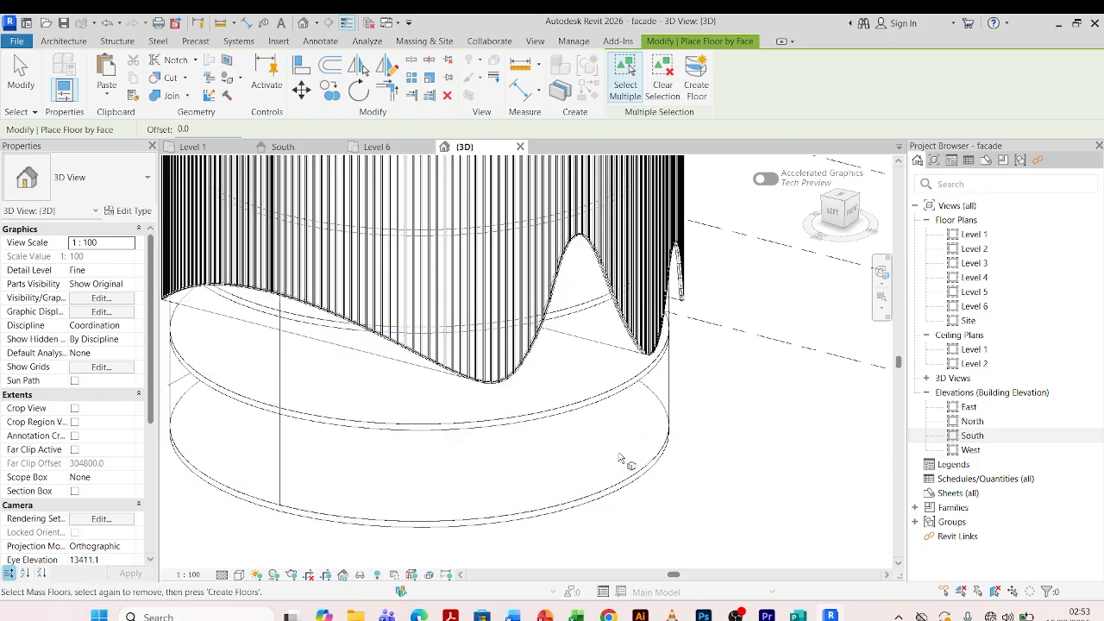
{"action": "scroll", "coordinate": [639, 457], "scroll_direction": "down", "scroll_amount": 2}
{"action": "key", "text": "Escape"}
{"action": "scroll", "coordinate": [615, 462], "scroll_direction": "up", "scroll_amount": 3}
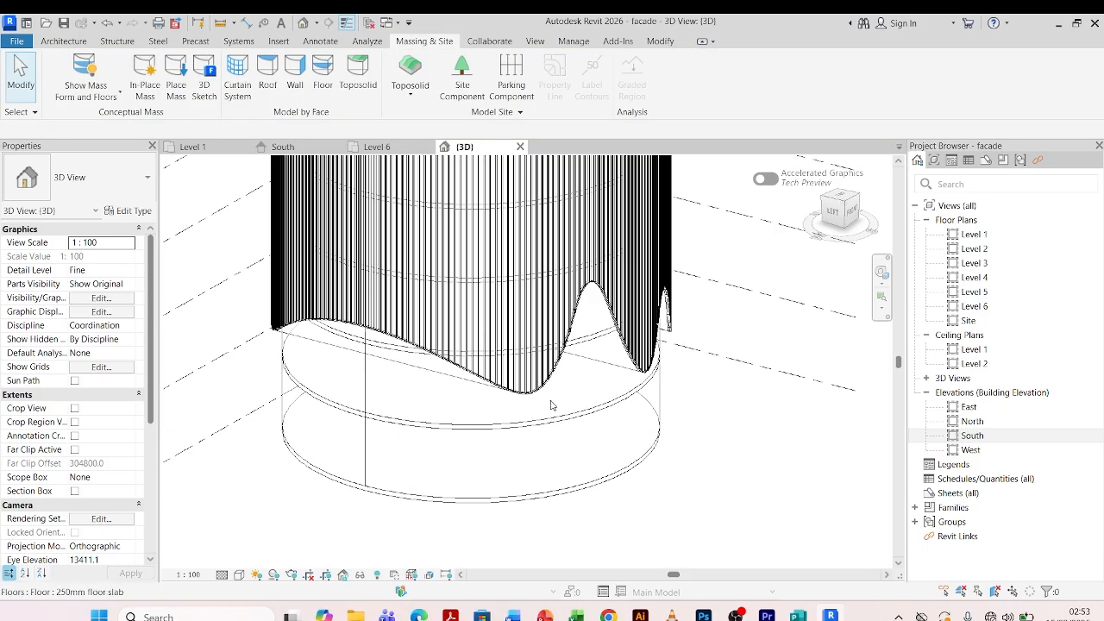
{"action": "scroll", "coordinate": [523, 465], "scroll_direction": "down", "scroll_amount": 3}
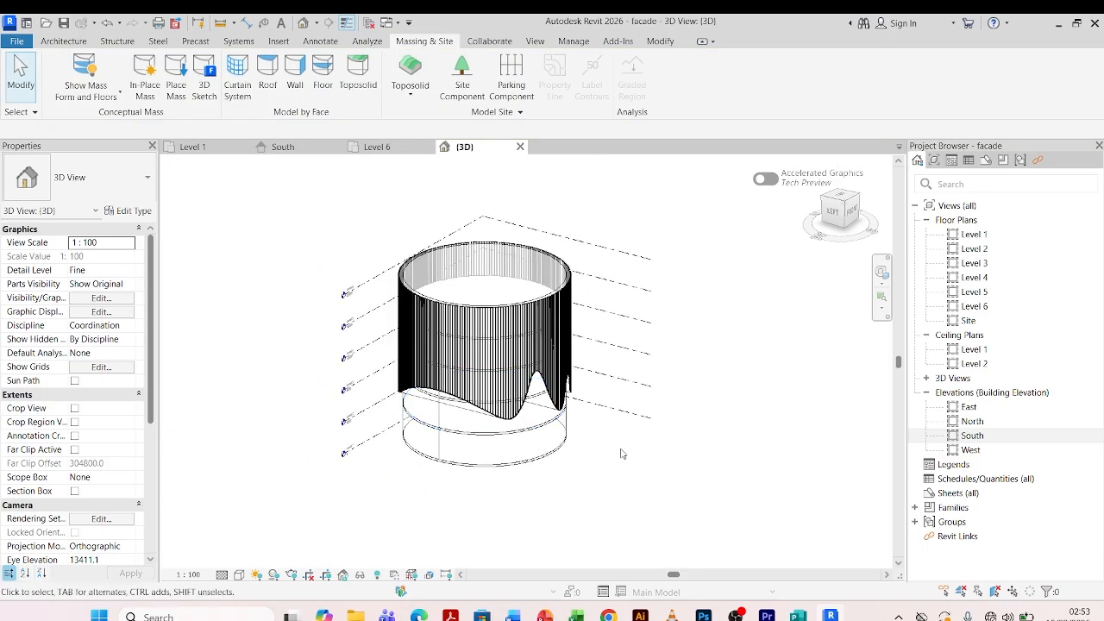
{"action": "middle_click_drag", "start_coordinate": [622, 471], "coordinate": [662, 349], "text": "shift"}
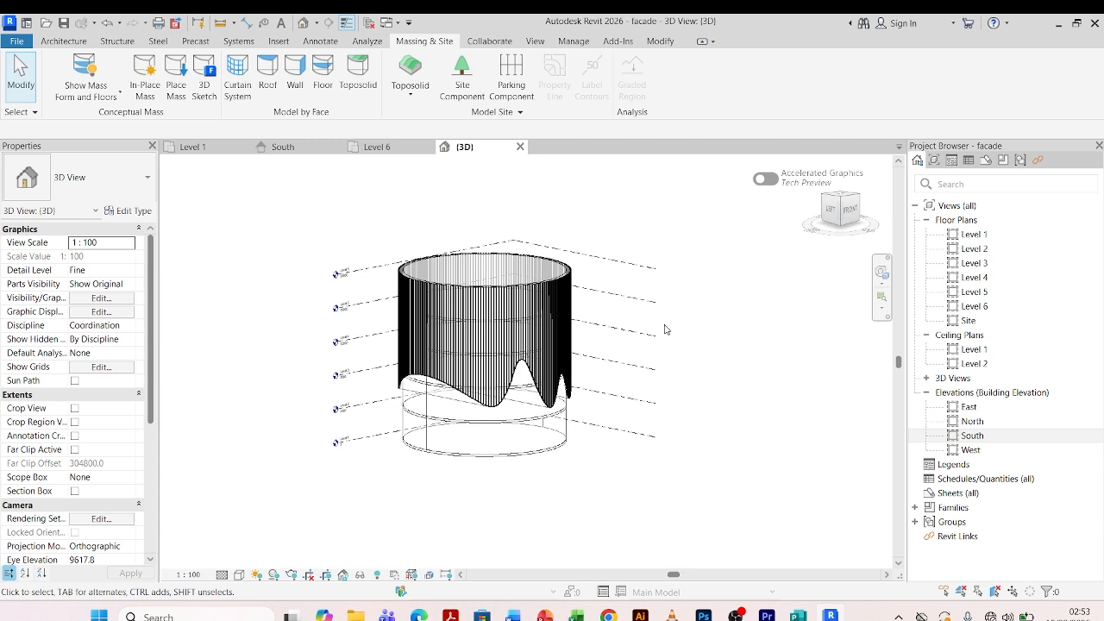
- Open the South elevation and select the whole building together with its levels
{"action": "left_click", "coordinate": [285, 148]}
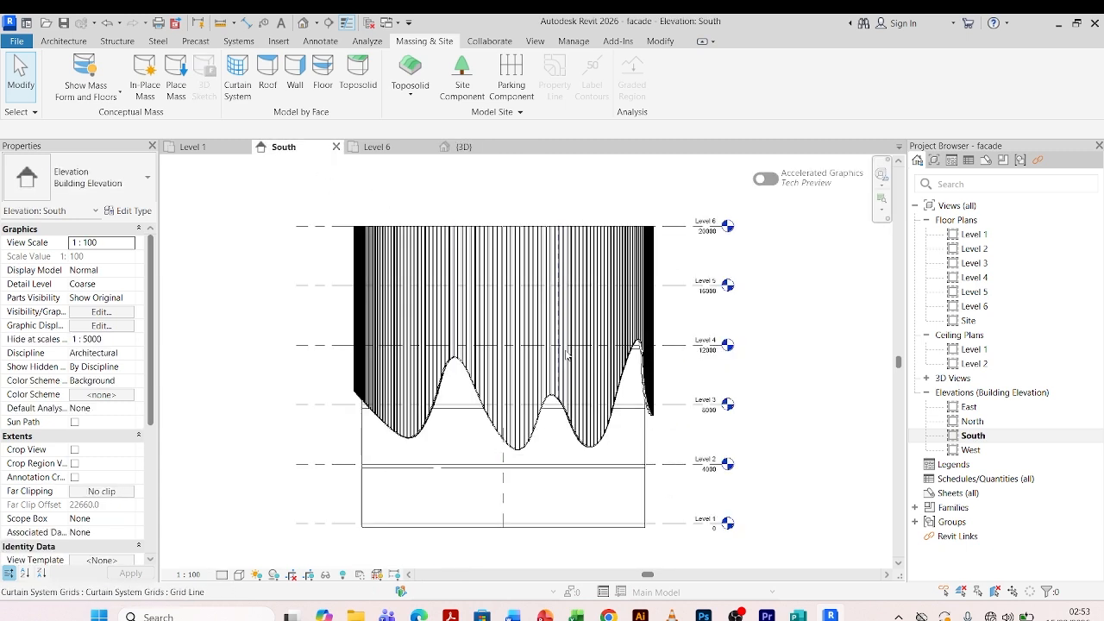
{"action": "scroll", "coordinate": [566, 354], "scroll_direction": "down", "scroll_amount": 2}
{"action": "scroll", "coordinate": [556, 300], "scroll_direction": "up", "scroll_amount": 2}
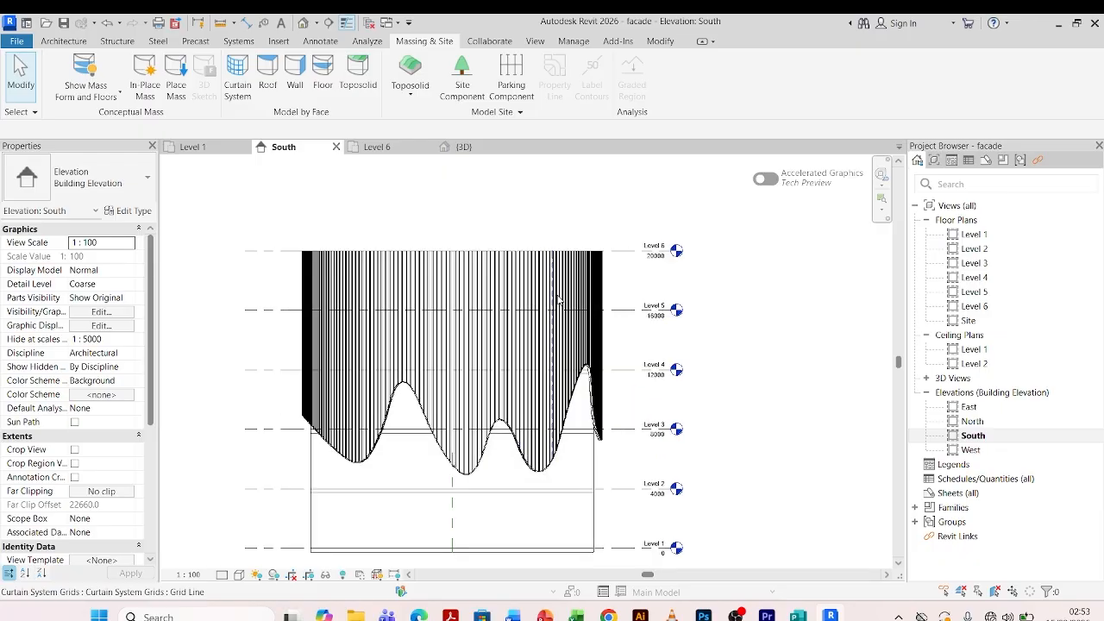
{"action": "scroll", "coordinate": [471, 291], "scroll_direction": "down", "scroll_amount": 2}
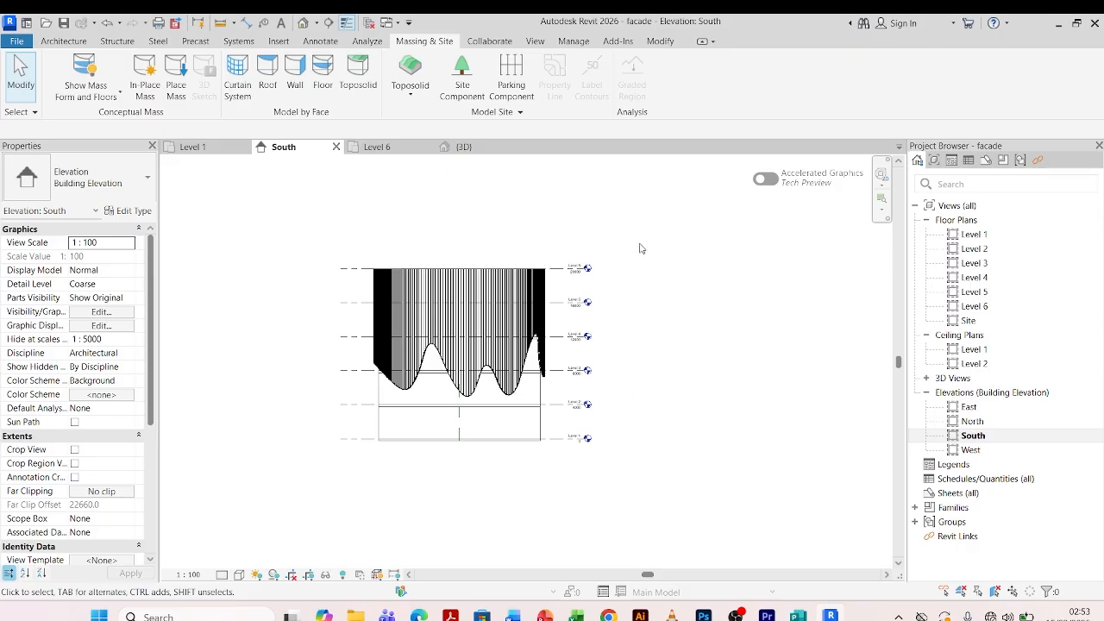
{"action": "left_click_drag", "start_coordinate": [604, 225], "coordinate": [296, 519]}
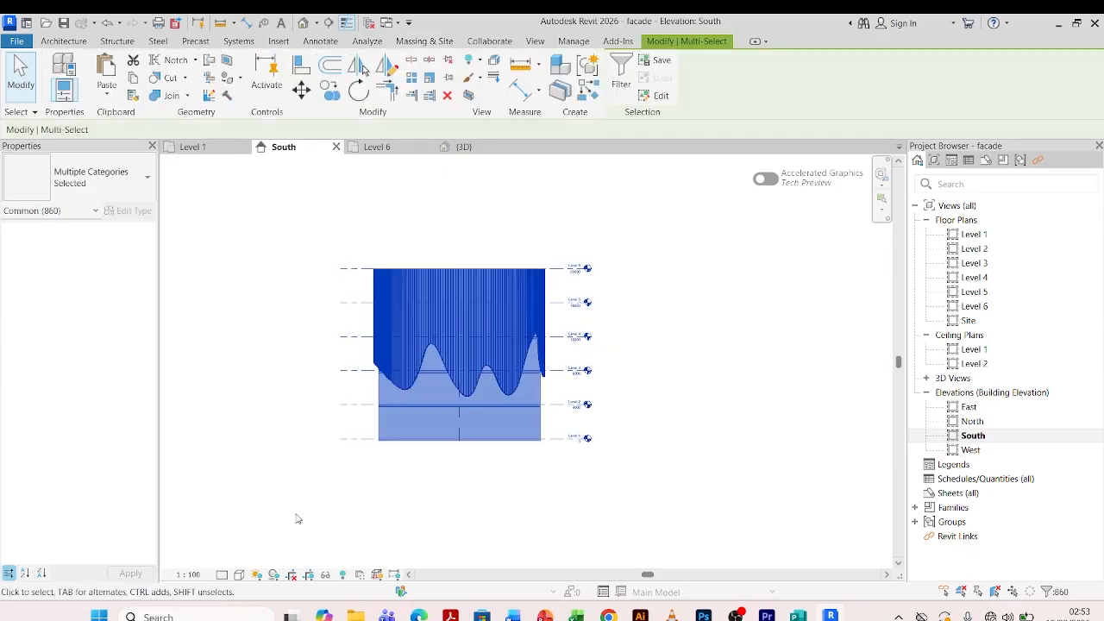
- Filter the selection to curtain panels, curtain system grids, curtain systems, curtain wall mullions and floors, and temporarily hide these elements
{"action": "left_click", "coordinate": [617, 84]}
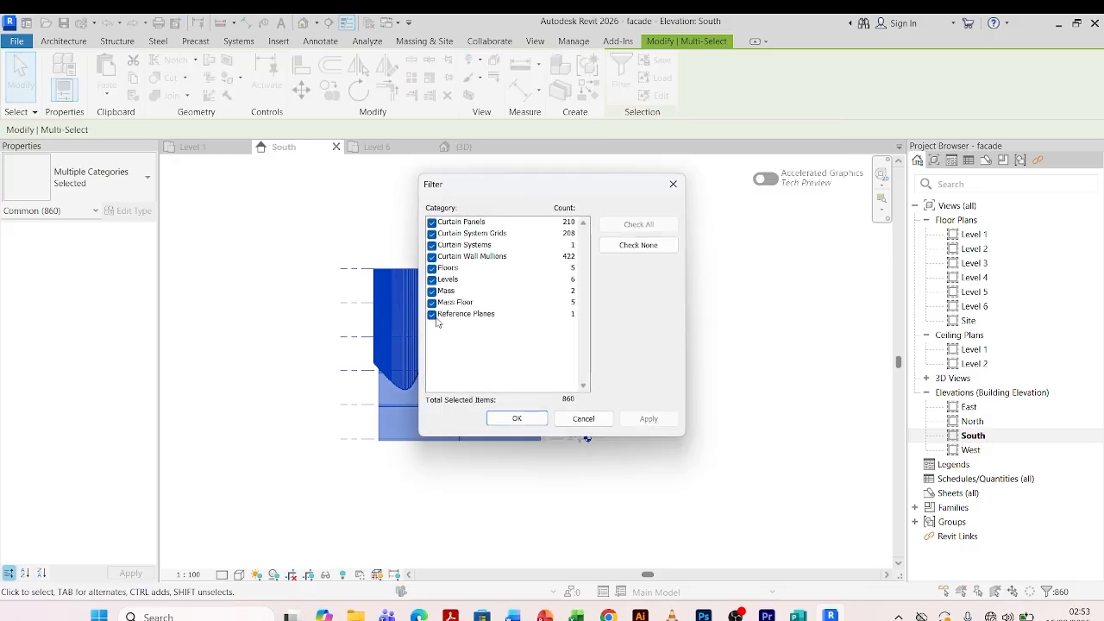
{"action": "left_click", "coordinate": [619, 248]}
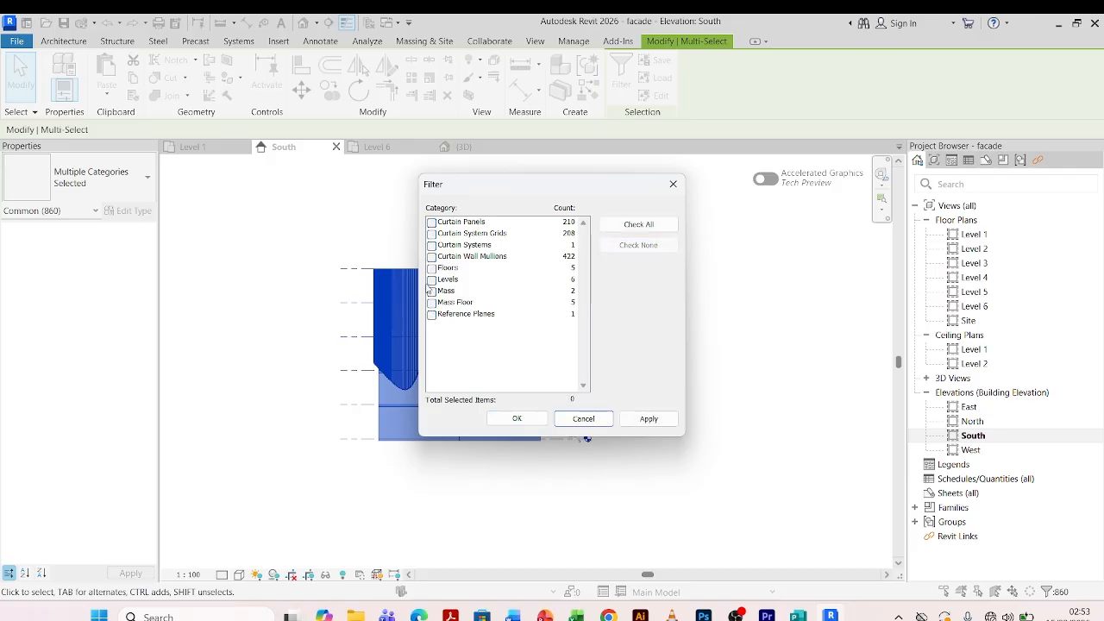
{"action": "left_click", "coordinate": [431, 222]}
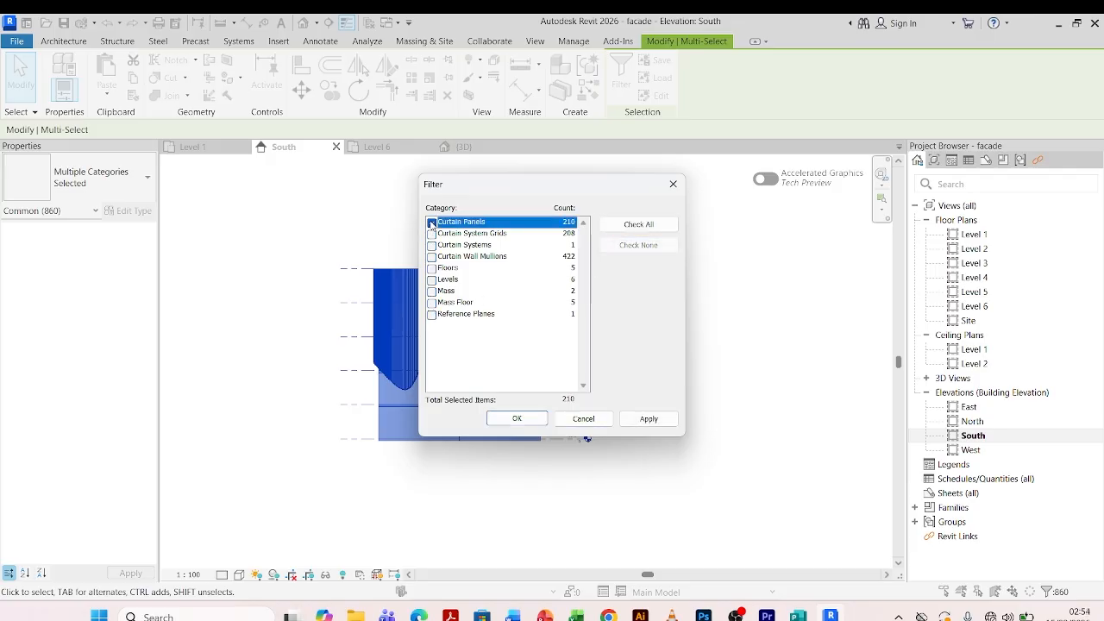
{"action": "left_click", "coordinate": [433, 234]}
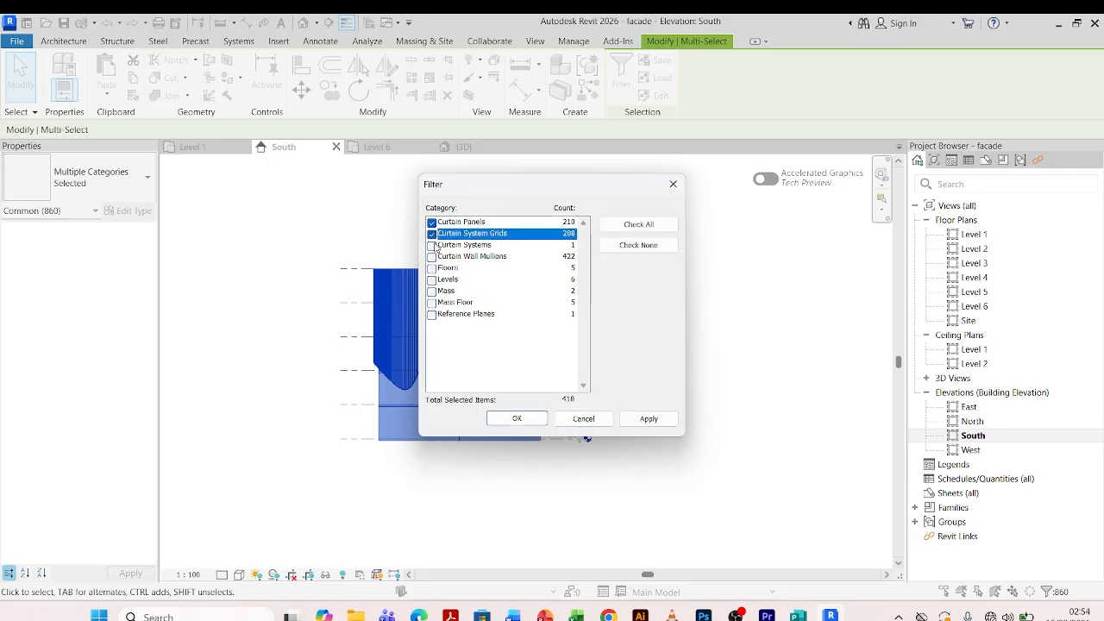
{"action": "left_click", "coordinate": [432, 245]}
{"action": "left_click", "coordinate": [432, 256]}
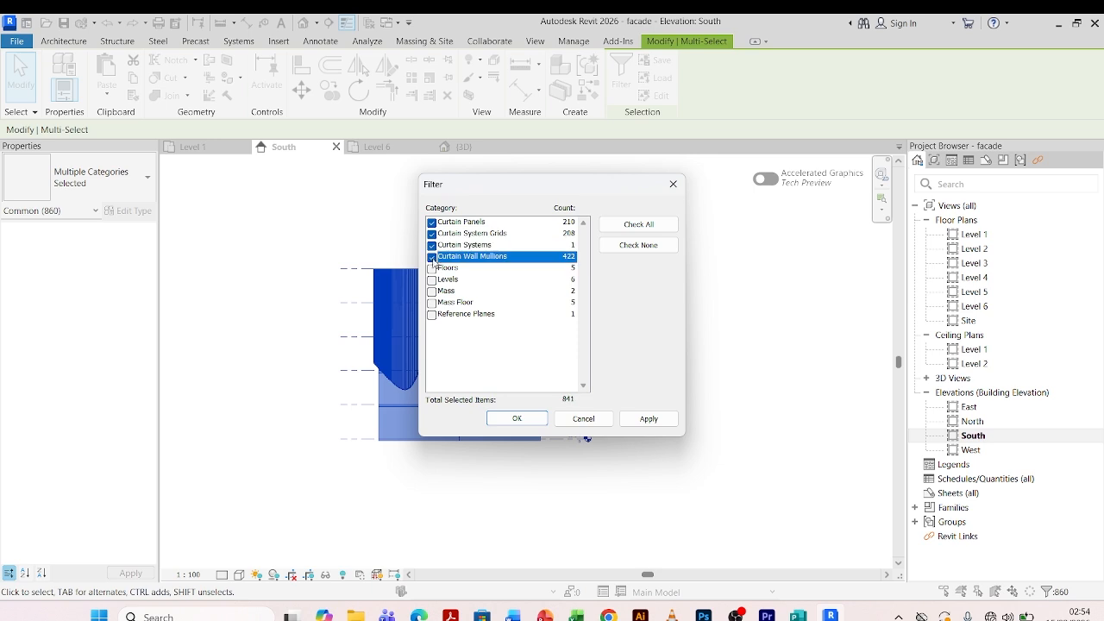
{"action": "left_click", "coordinate": [433, 268]}
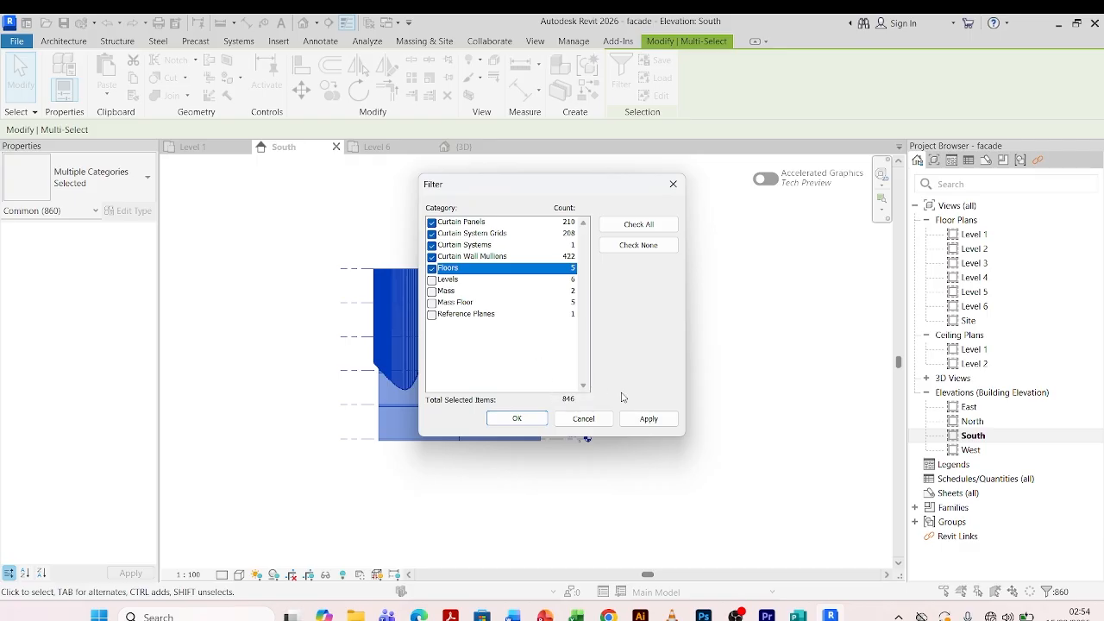
{"action": "left_click", "coordinate": [648, 419]}
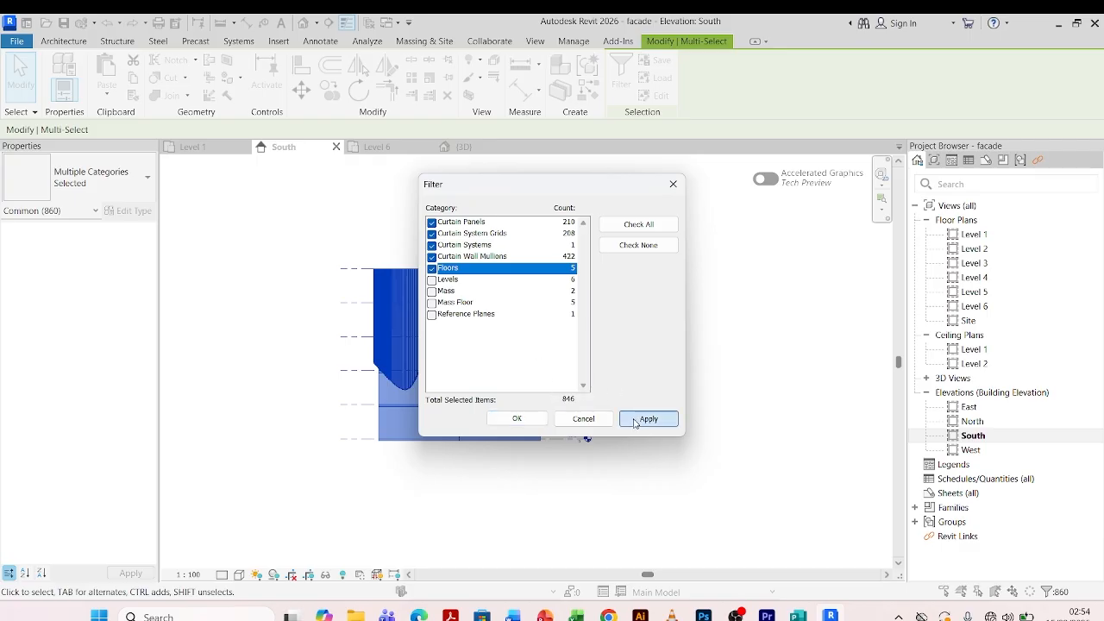
{"action": "left_click", "coordinate": [517, 418]}
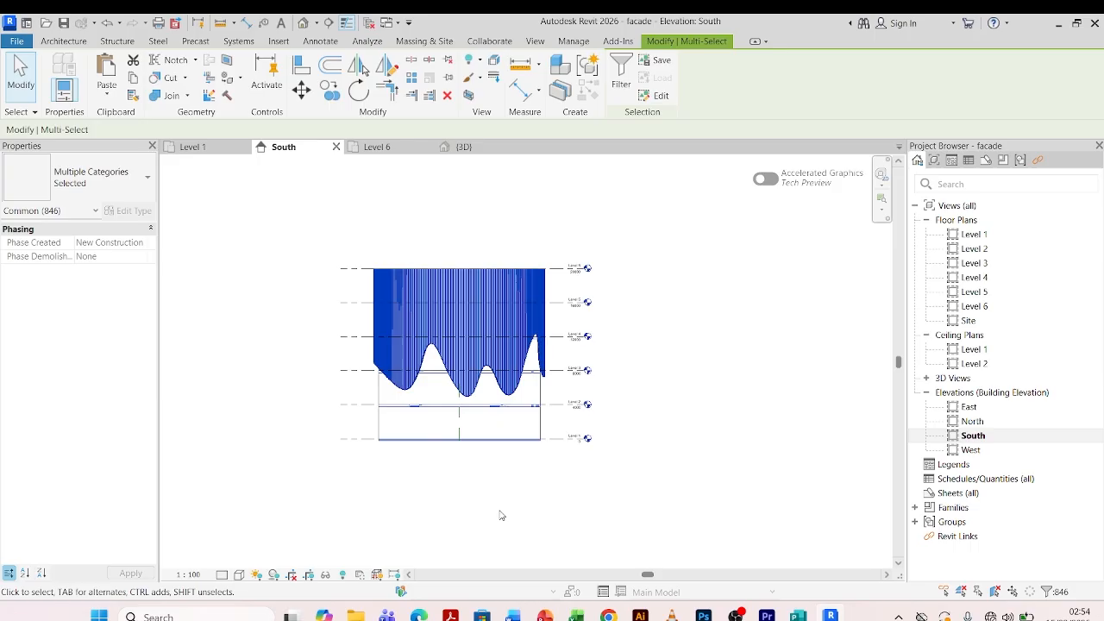
{"action": "left_click", "coordinate": [325, 575]}
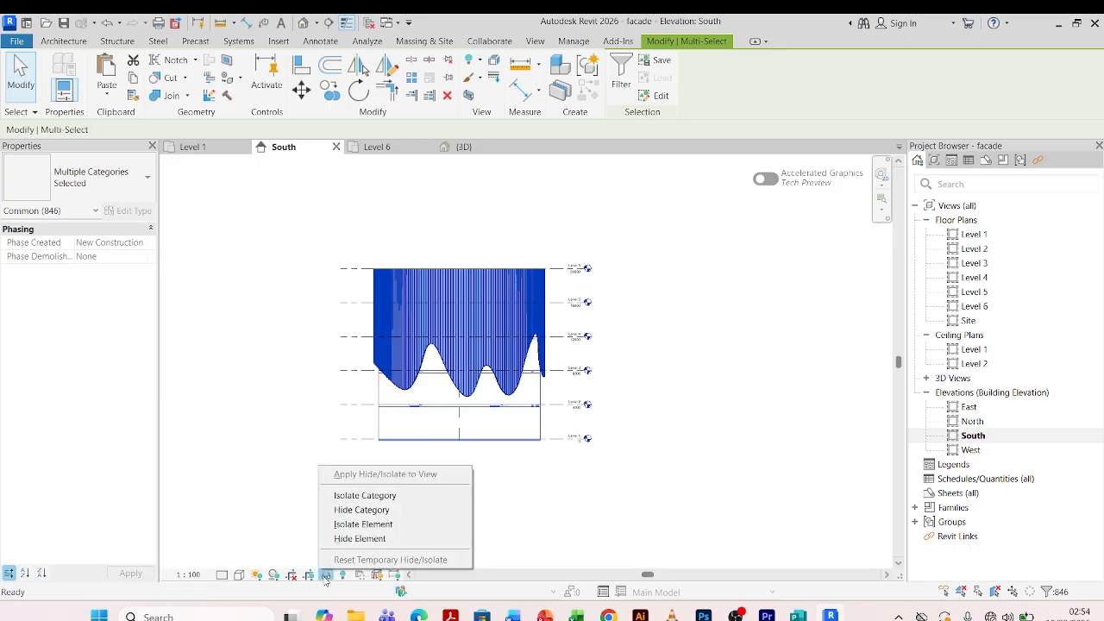
{"action": "left_click", "coordinate": [360, 539]}
- Hide the outer wavy-edged mass in the South elevation
{"action": "scroll", "coordinate": [410, 354], "scroll_direction": "up", "scroll_amount": 2}
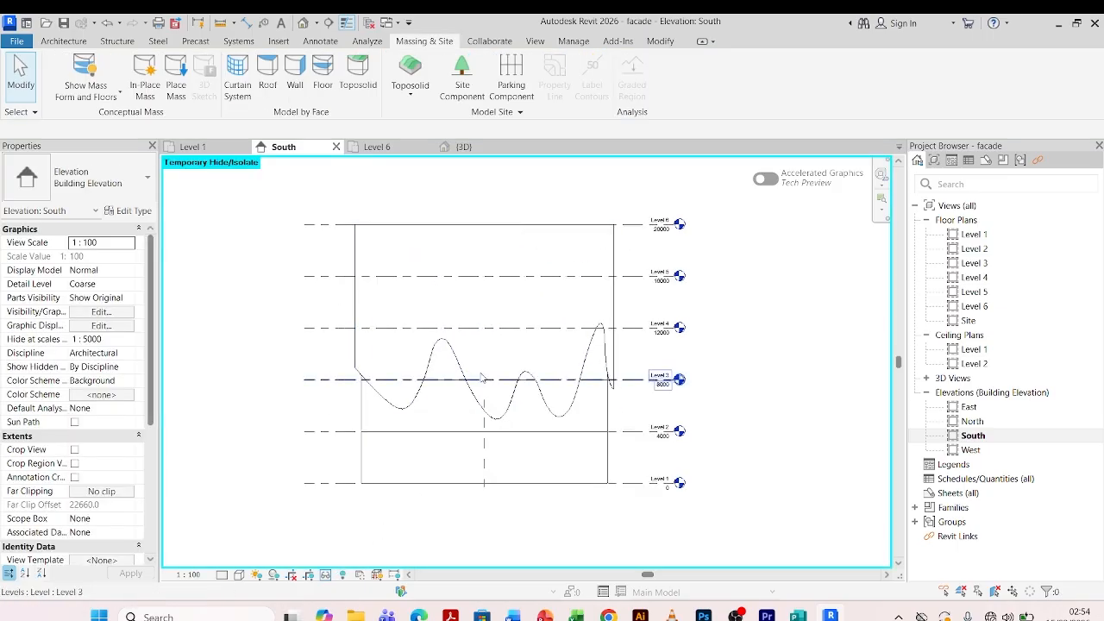
{"action": "left_click", "coordinate": [552, 405]}
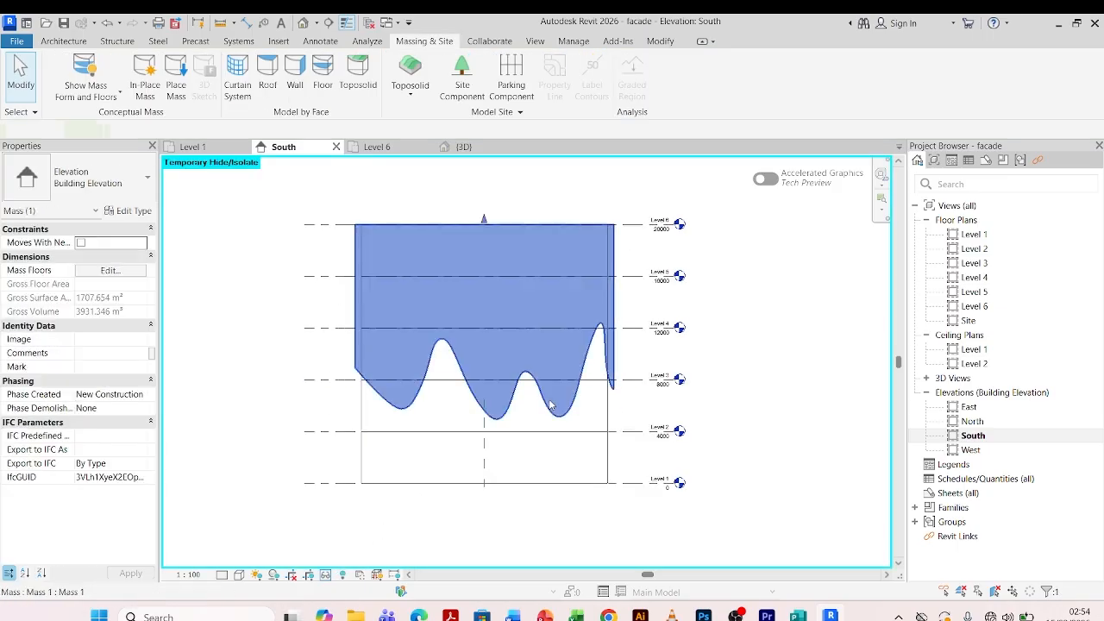
{"action": "right_click", "coordinate": [514, 202]}
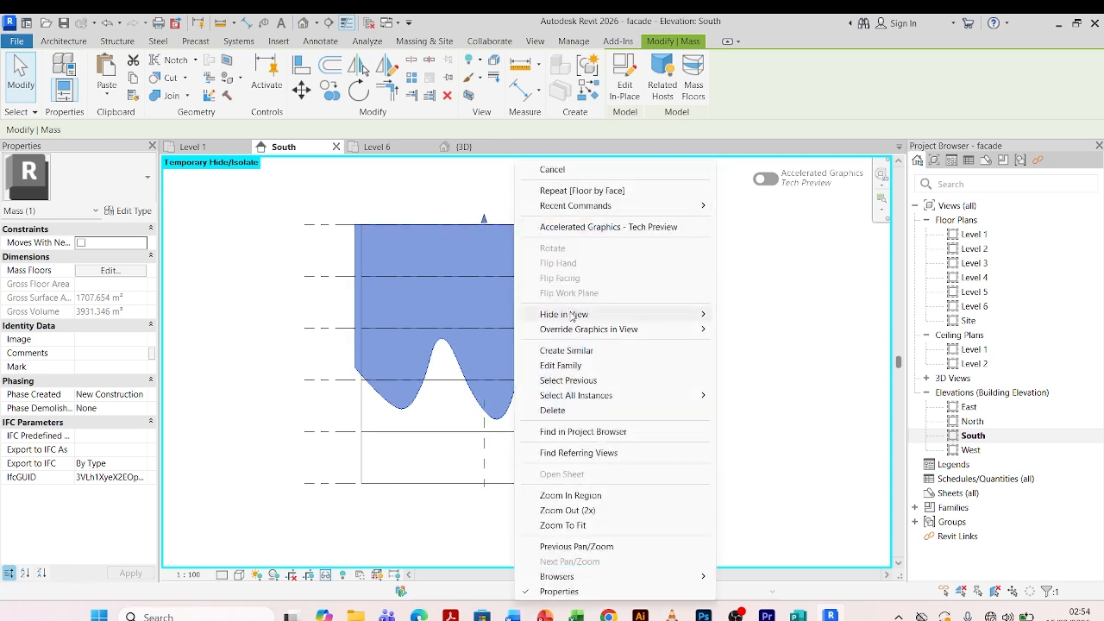
{"action": "mouse_move", "coordinate": [571, 315]}
{"action": "left_click", "coordinate": [742, 315]}
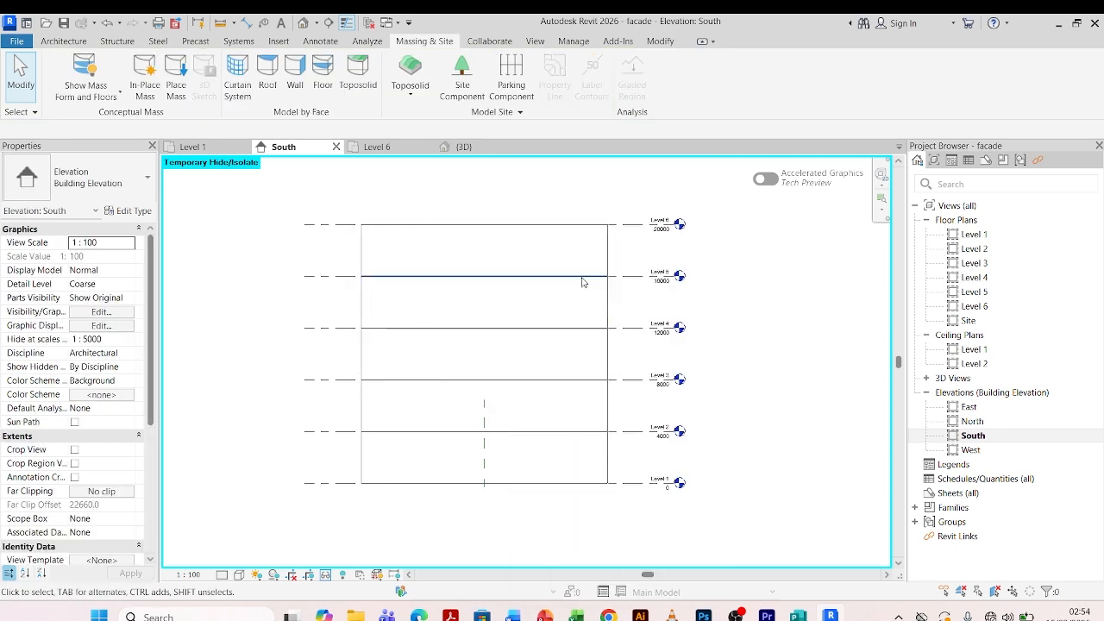
- Extend the upper end of the vertical reference plane "plane 2" to Level 6
{"action": "left_click", "coordinate": [488, 420]}
{"action": "scroll", "coordinate": [491, 421], "scroll_direction": "down", "scroll_amount": 2}
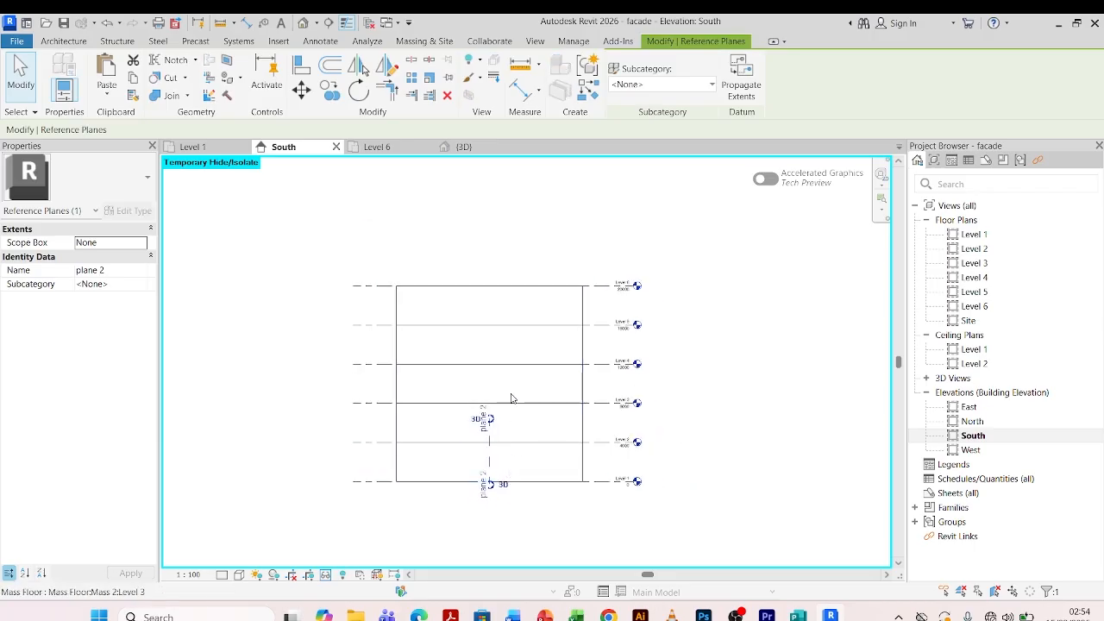
{"action": "left_click_drag", "start_coordinate": [489, 418], "coordinate": [488, 284]}
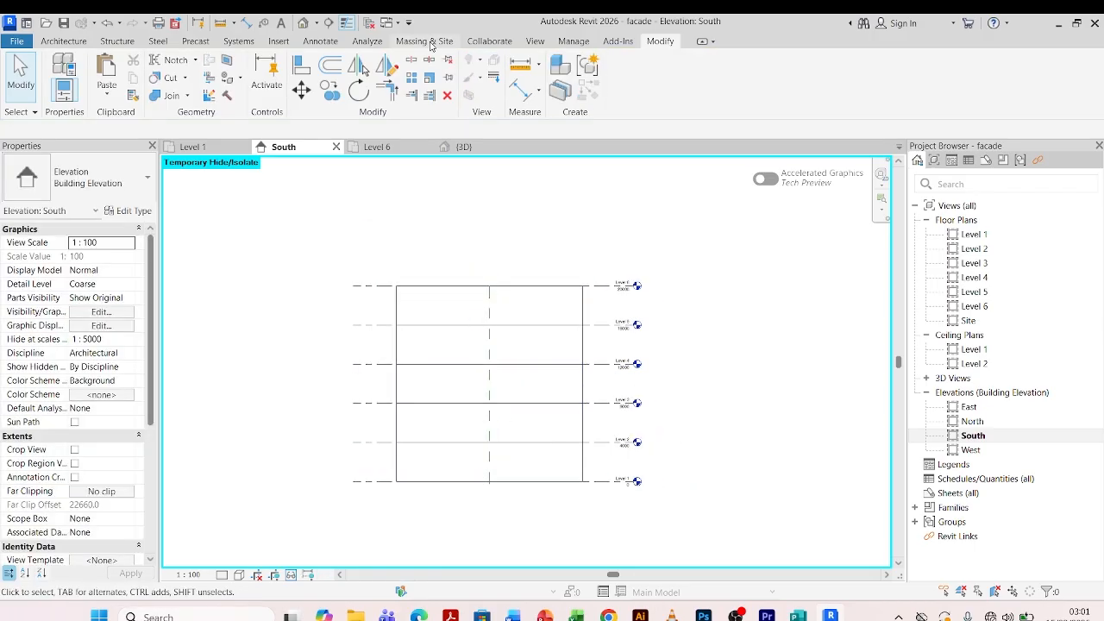
- Start a new in-place mass named "roof"
{"action": "left_click", "coordinate": [430, 42]}
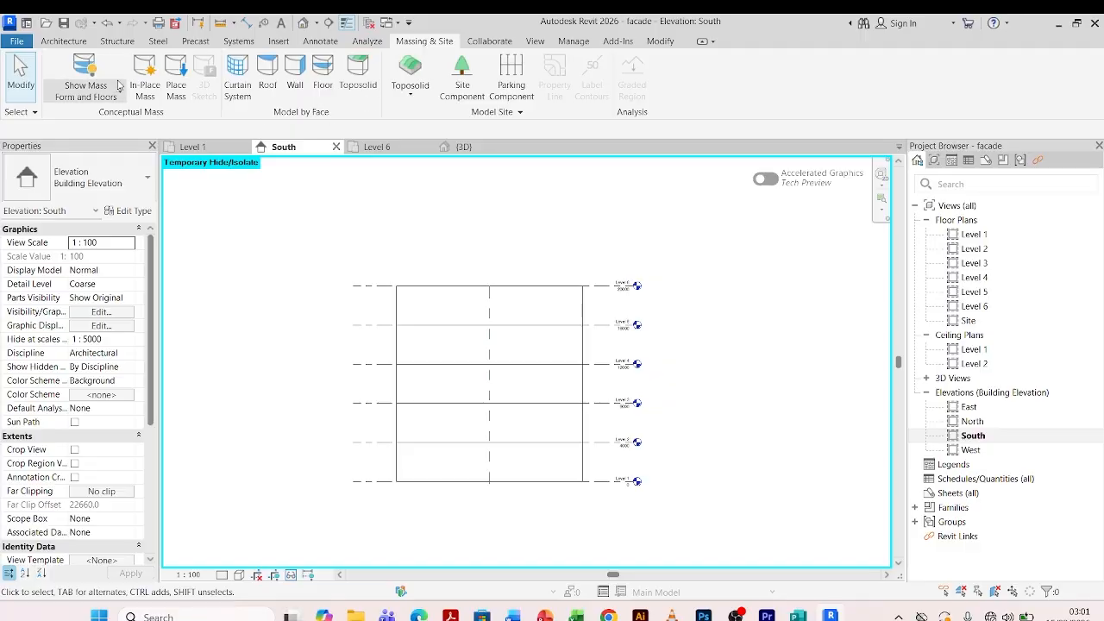
{"action": "left_click", "coordinate": [145, 78]}
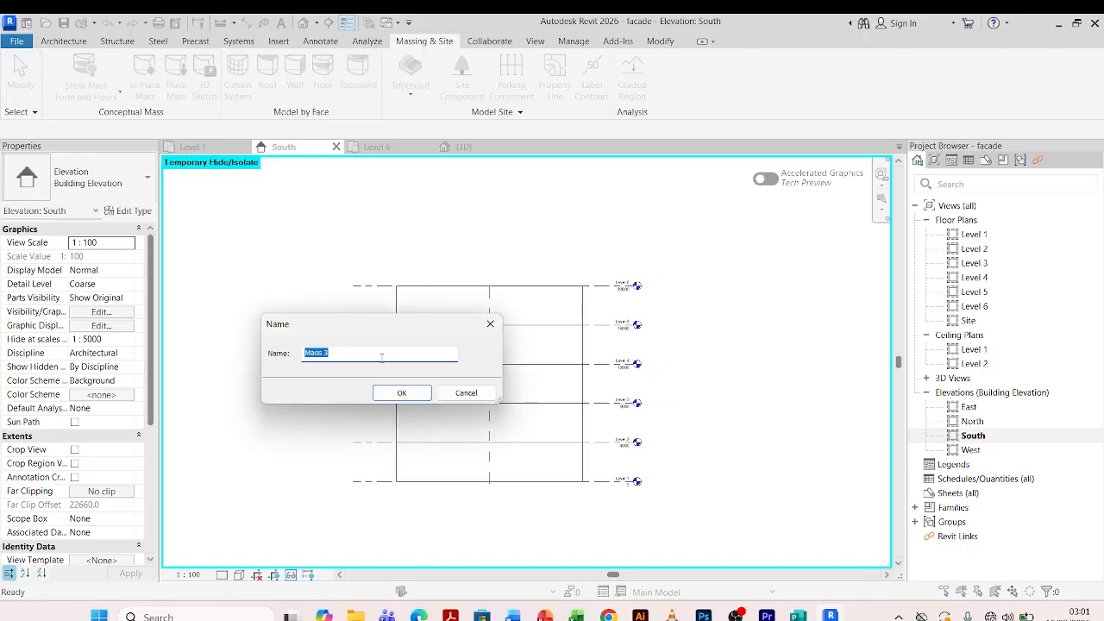
{"action": "type", "text": "roof"}
{"action": "left_click", "coordinate": [390, 393]}
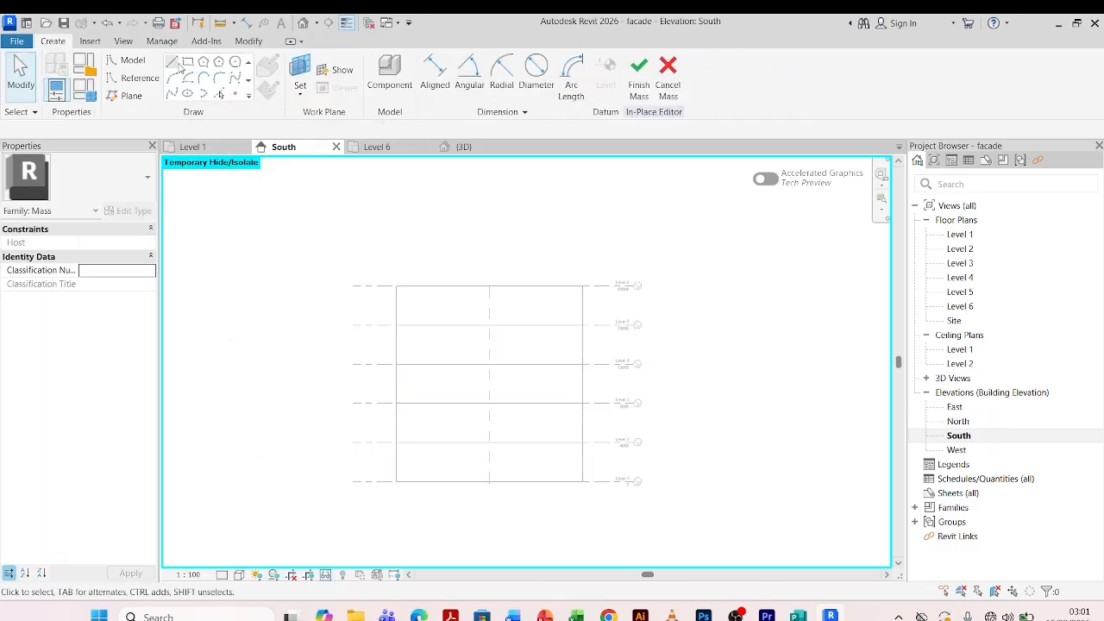
- On reference plane "plane 1", draw a vertical model line about 5000 mm long upward from the building's centre at Level 6
{"action": "left_click", "coordinate": [172, 61]}
{"action": "left_click", "coordinate": [442, 333]}
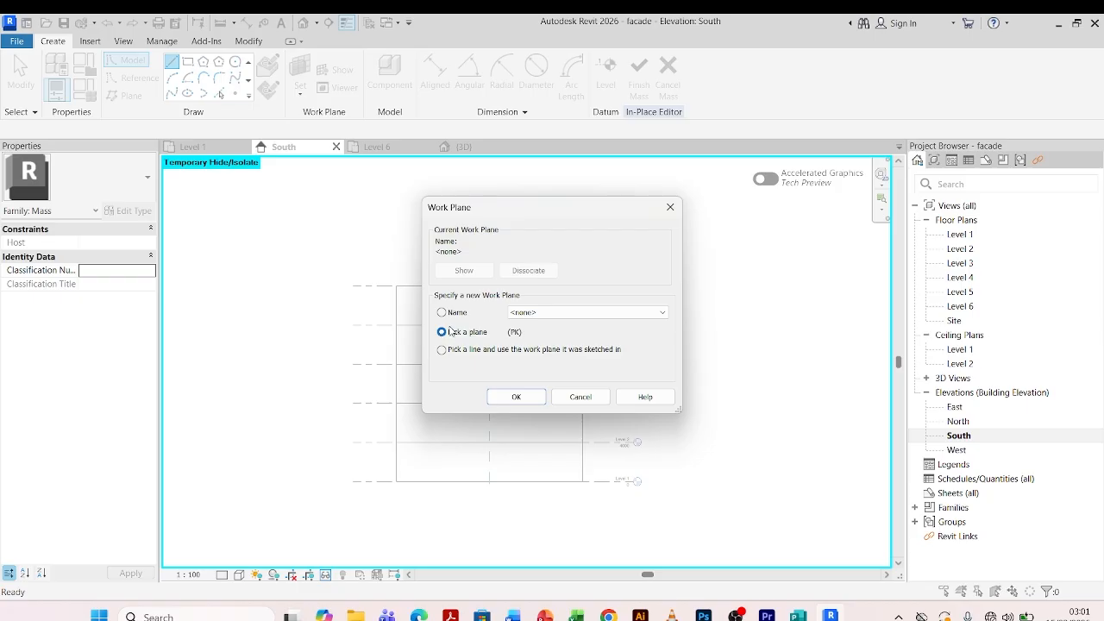
{"action": "left_click", "coordinate": [659, 314]}
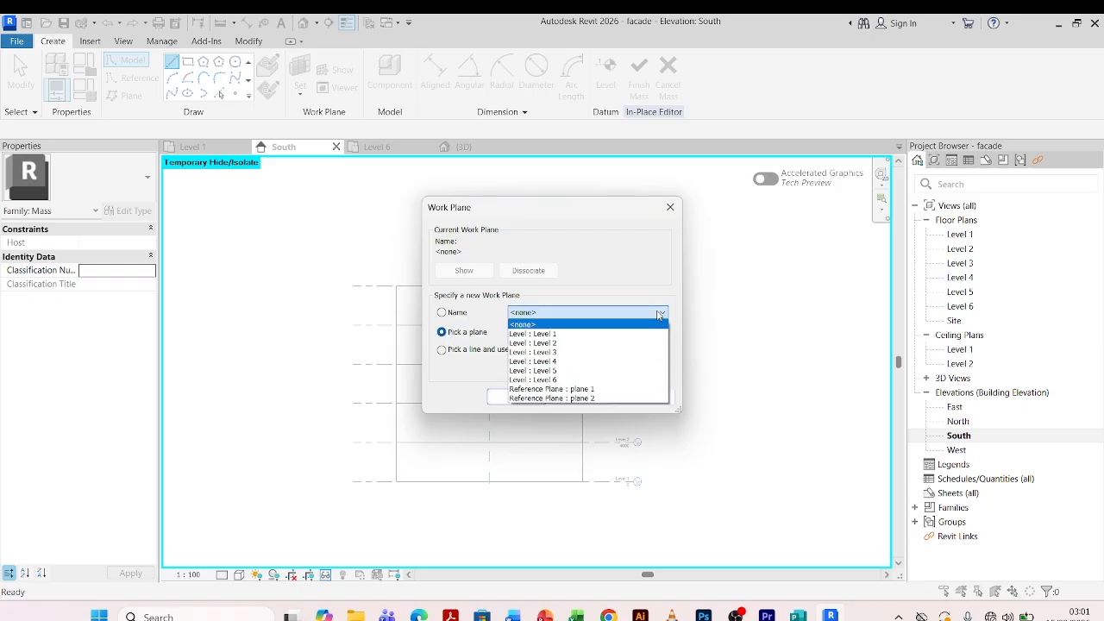
{"action": "left_click", "coordinate": [583, 390]}
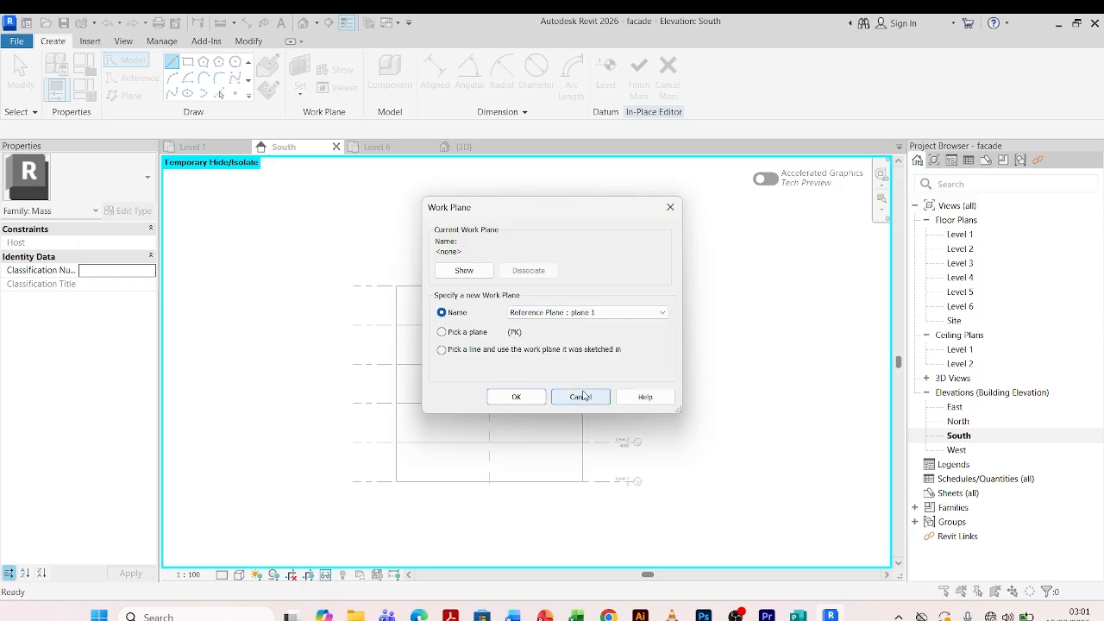
{"action": "left_click", "coordinate": [514, 398]}
{"action": "left_click", "coordinate": [489, 286]}
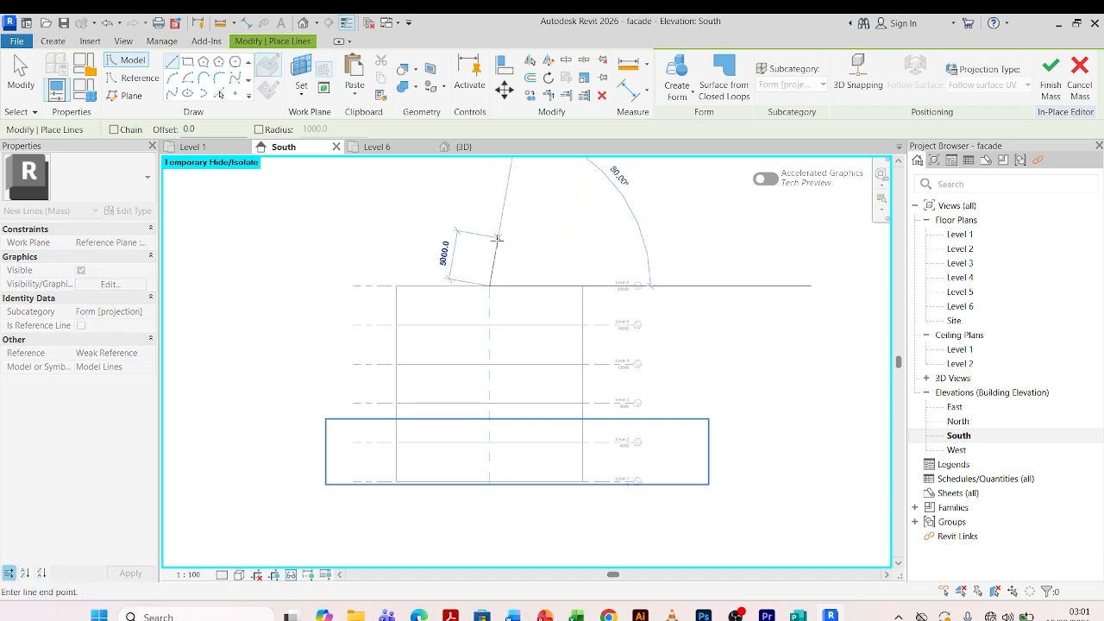
{"action": "scroll", "coordinate": [492, 240], "scroll_direction": "up", "scroll_amount": 2}
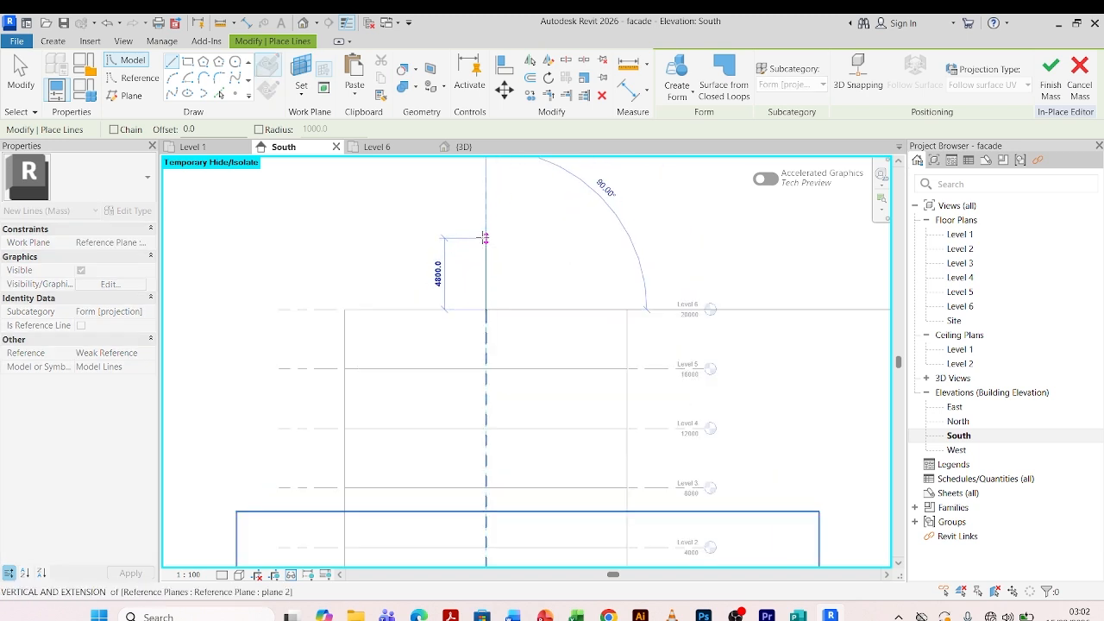
{"action": "left_click", "coordinate": [486, 236]}
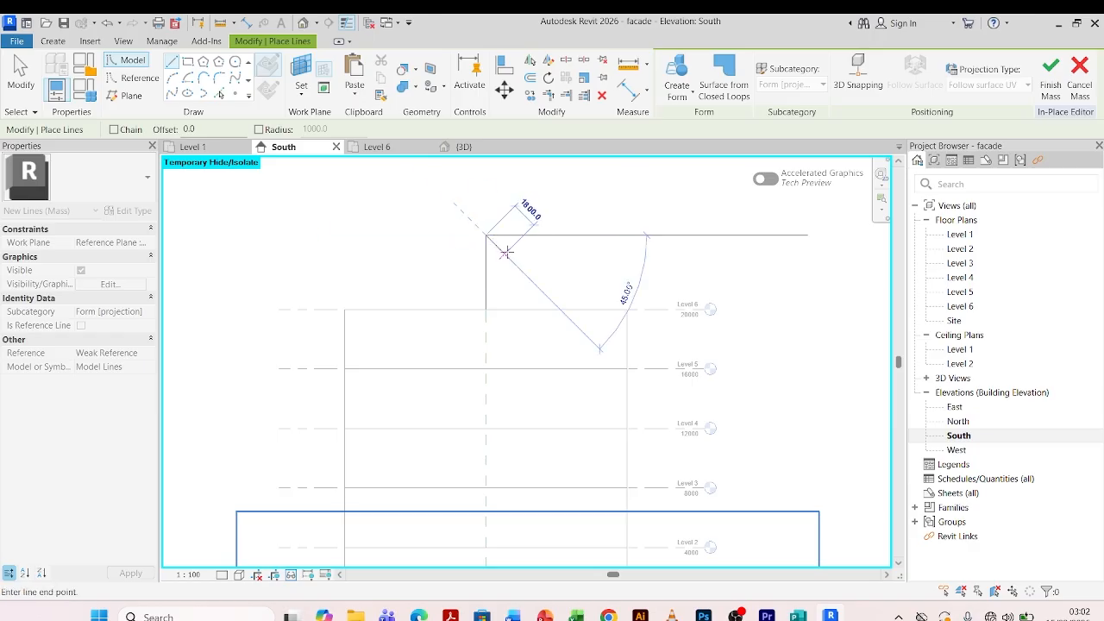
- Draw an arc of about 11500 mm radius from the vertical line's upper end to the cylinder's right edge at Level 6
{"action": "left_click", "coordinate": [171, 79]}
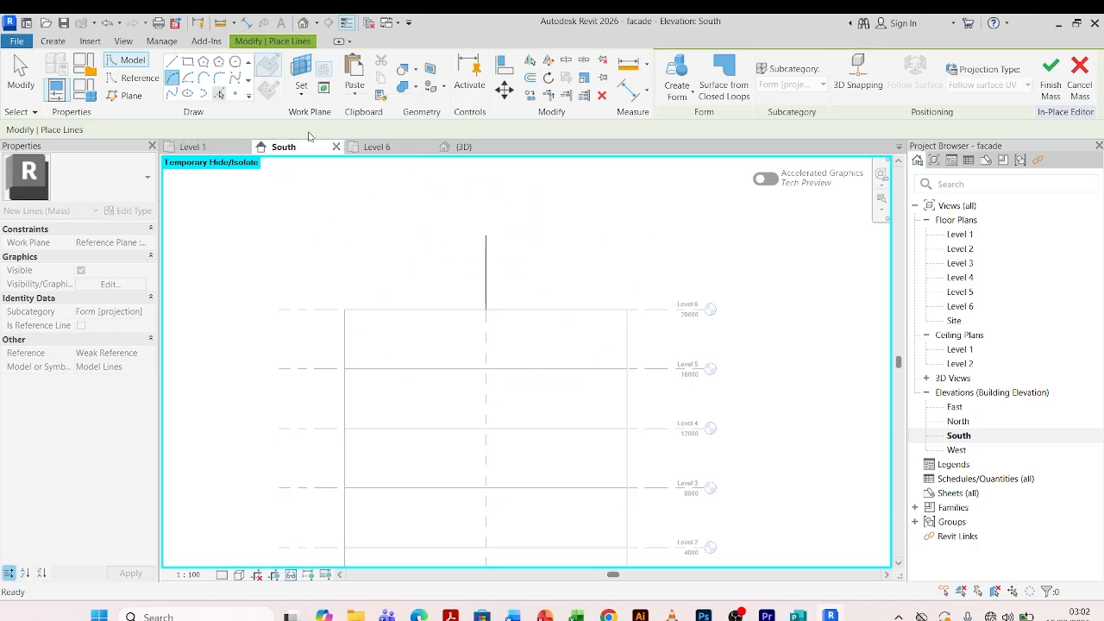
{"action": "left_click", "coordinate": [484, 235]}
{"action": "left_click", "coordinate": [629, 309]}
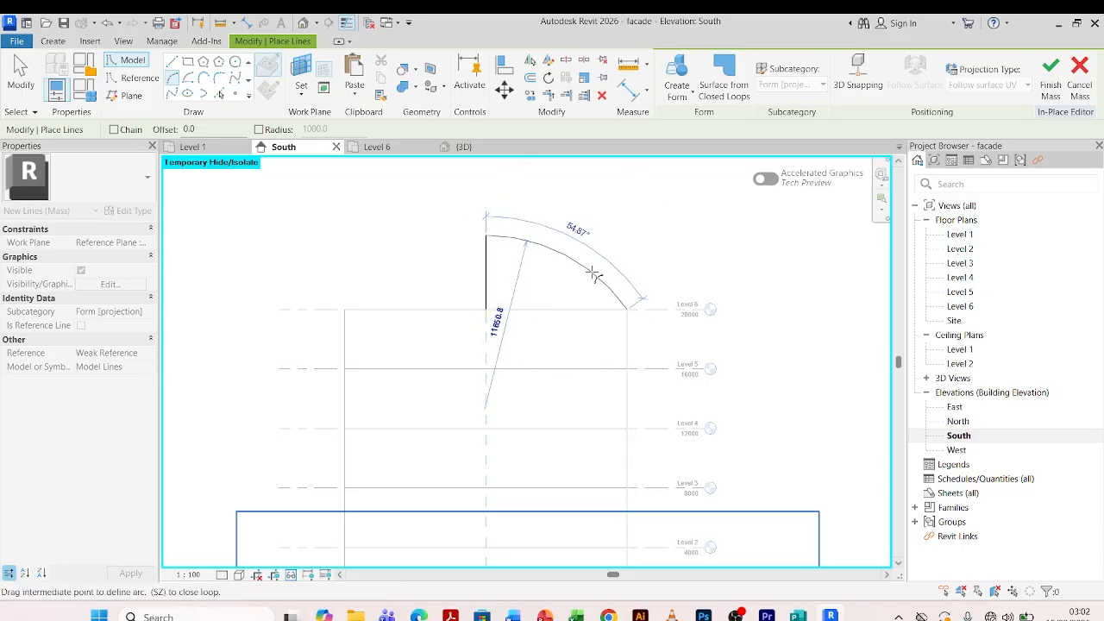
{"action": "scroll", "coordinate": [600, 270], "scroll_direction": "up", "scroll_amount": 1}
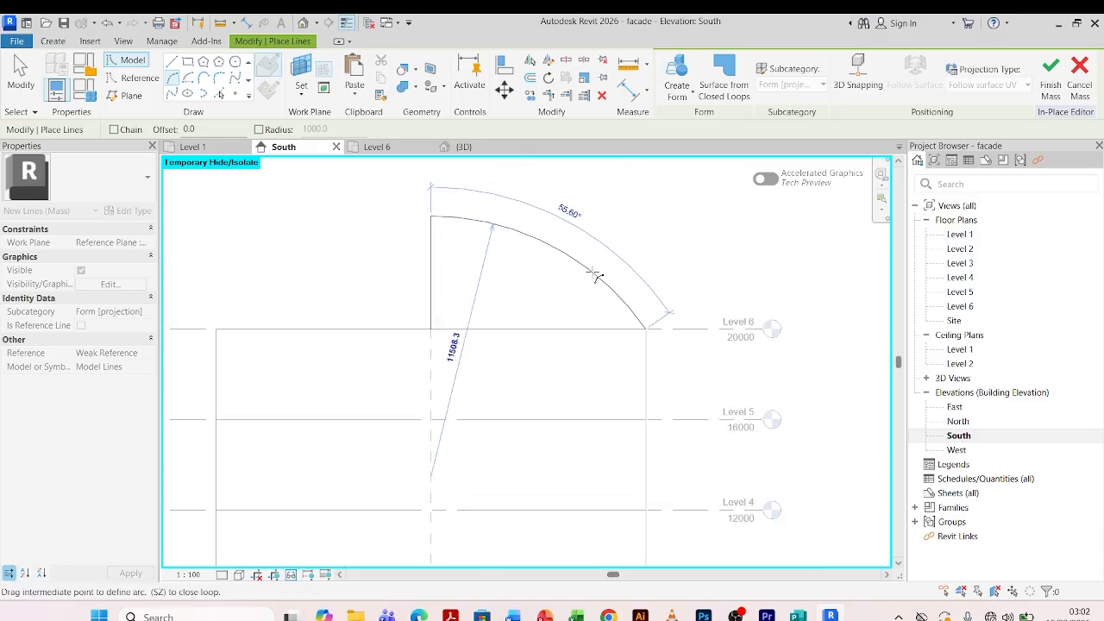
{"action": "left_click", "coordinate": [596, 277]}
{"action": "scroll", "coordinate": [630, 457], "scroll_direction": "down", "scroll_amount": 2}
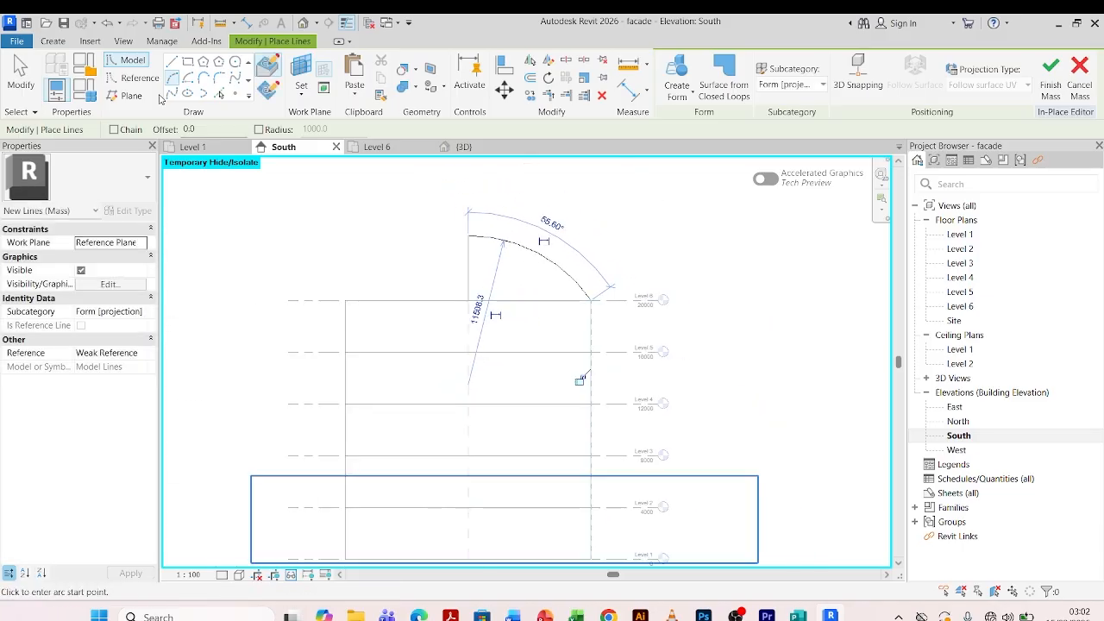
- Close the dome profile with a horizontal model line along Level 6 from the centre to the arc's lower end
{"action": "left_click", "coordinate": [171, 61]}
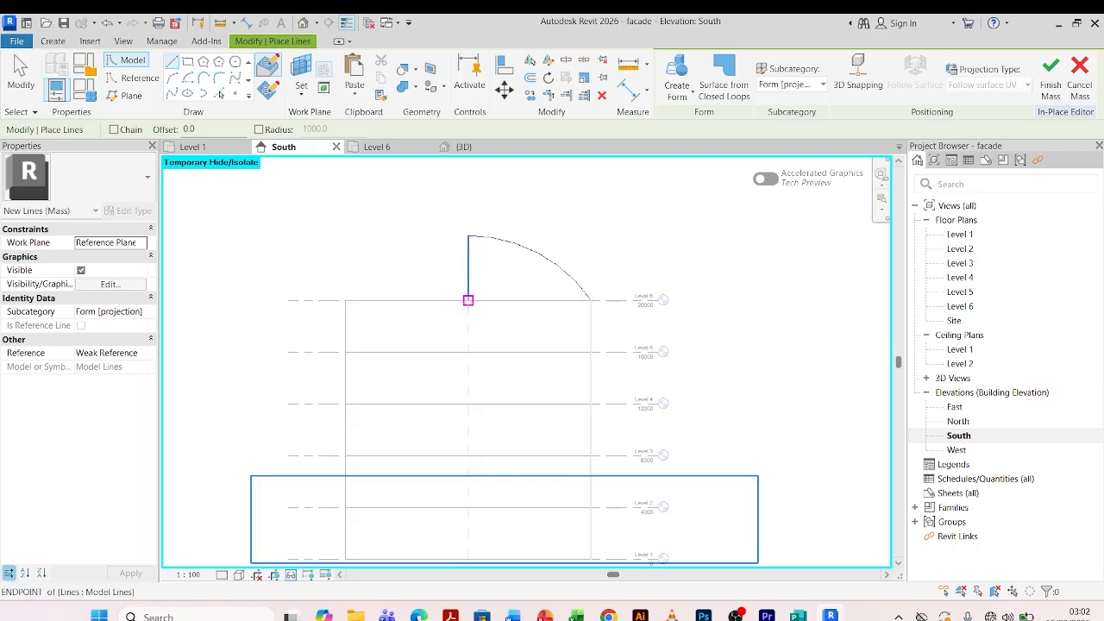
{"action": "left_click", "coordinate": [469, 300]}
{"action": "left_click", "coordinate": [590, 300]}
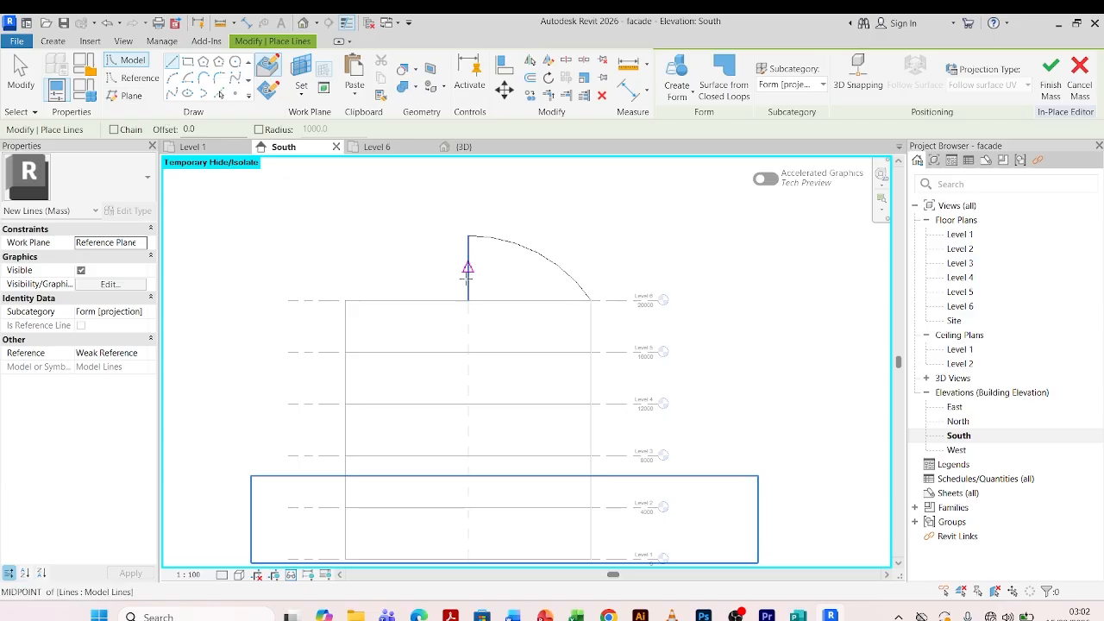
- Draw a vertical reference line about 3000 mm long upward from the dome profile's apex as the revolve axis
{"action": "scroll", "coordinate": [525, 339], "scroll_direction": "down", "scroll_amount": 2}
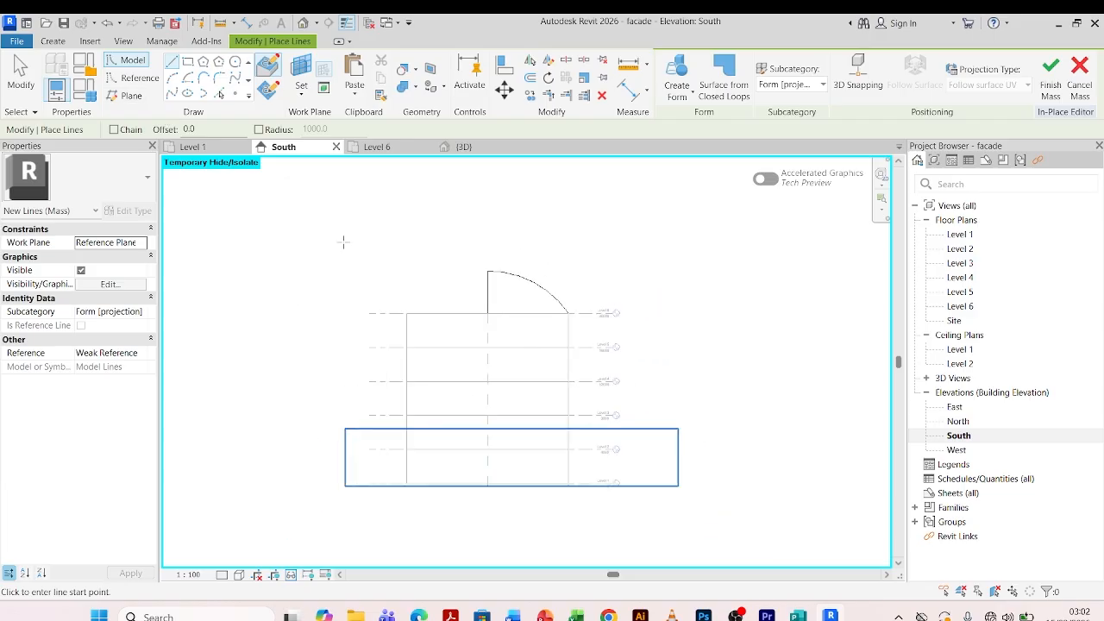
{"action": "left_click", "coordinate": [133, 78]}
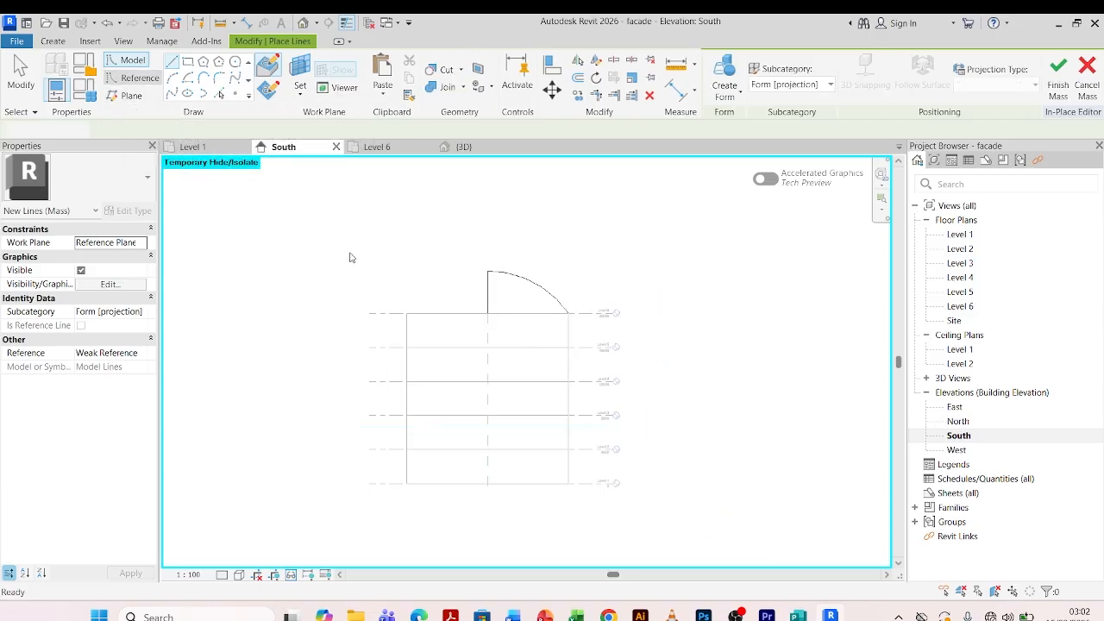
{"action": "scroll", "coordinate": [488, 271], "scroll_direction": "up", "scroll_amount": 2}
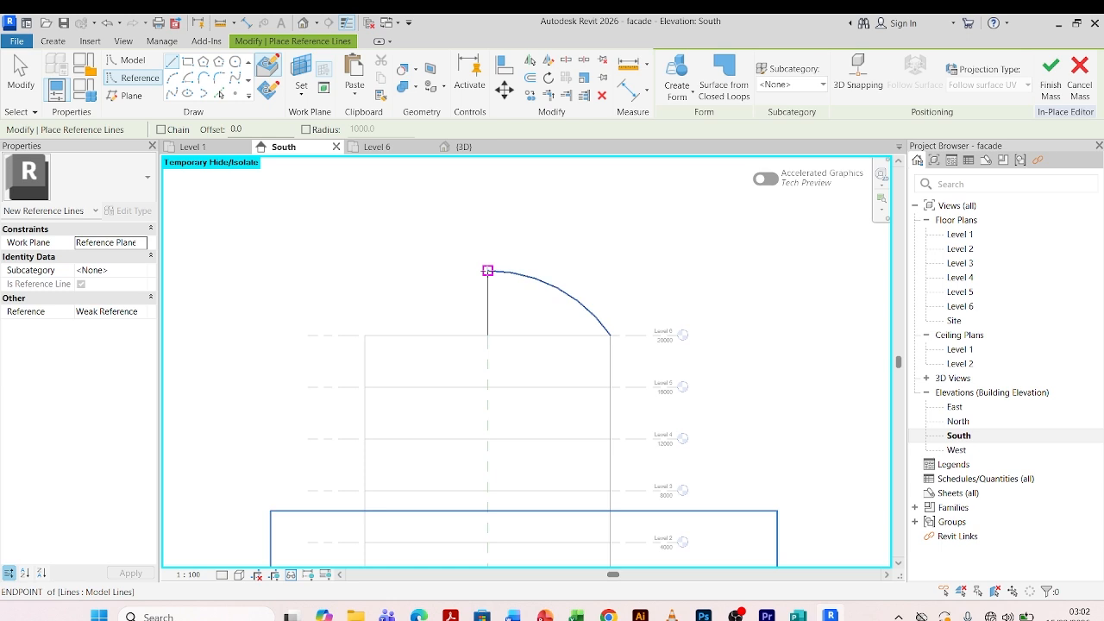
{"action": "left_click", "coordinate": [487, 271]}
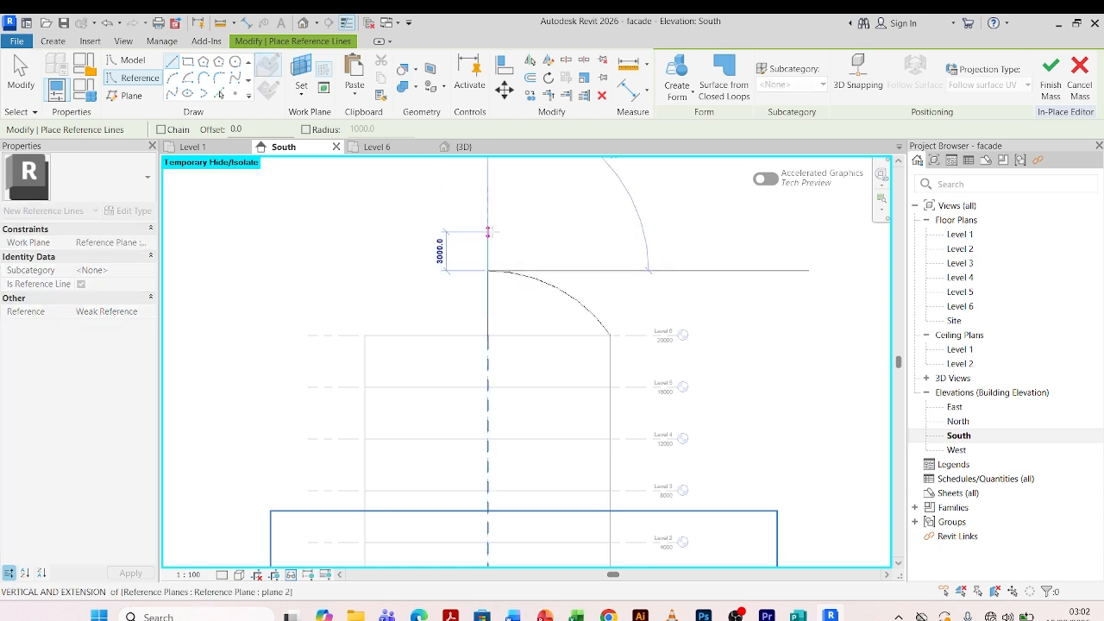
{"action": "left_click", "coordinate": [487, 231]}
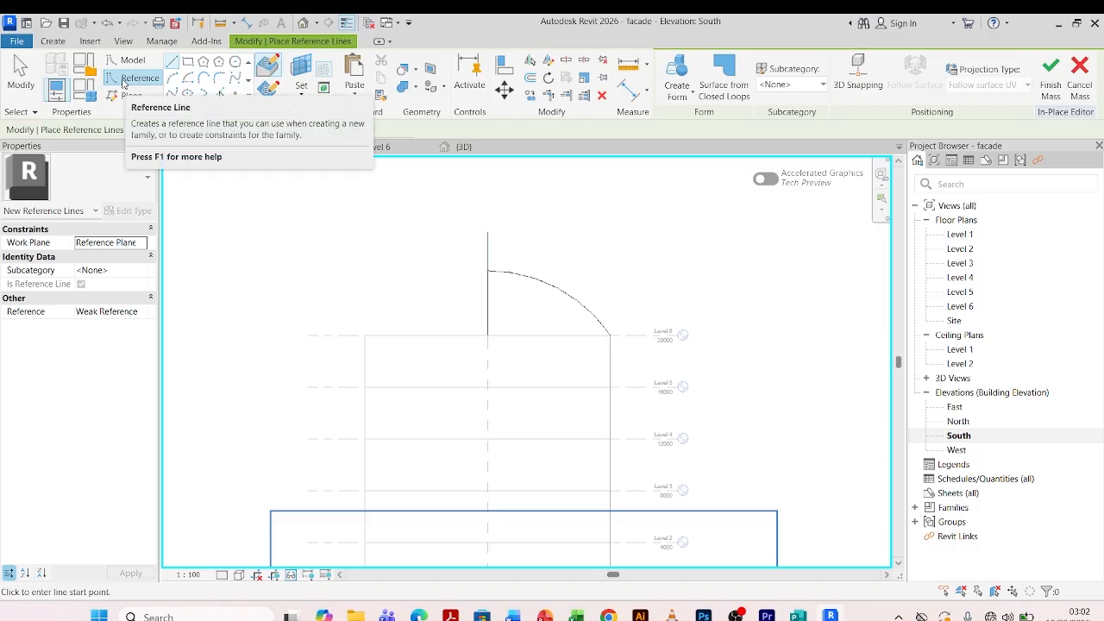
{"action": "key", "text": "Escape"}
{"action": "key", "text": "Escape"}
{"action": "scroll", "coordinate": [419, 241], "scroll_direction": "down", "scroll_amount": 2}
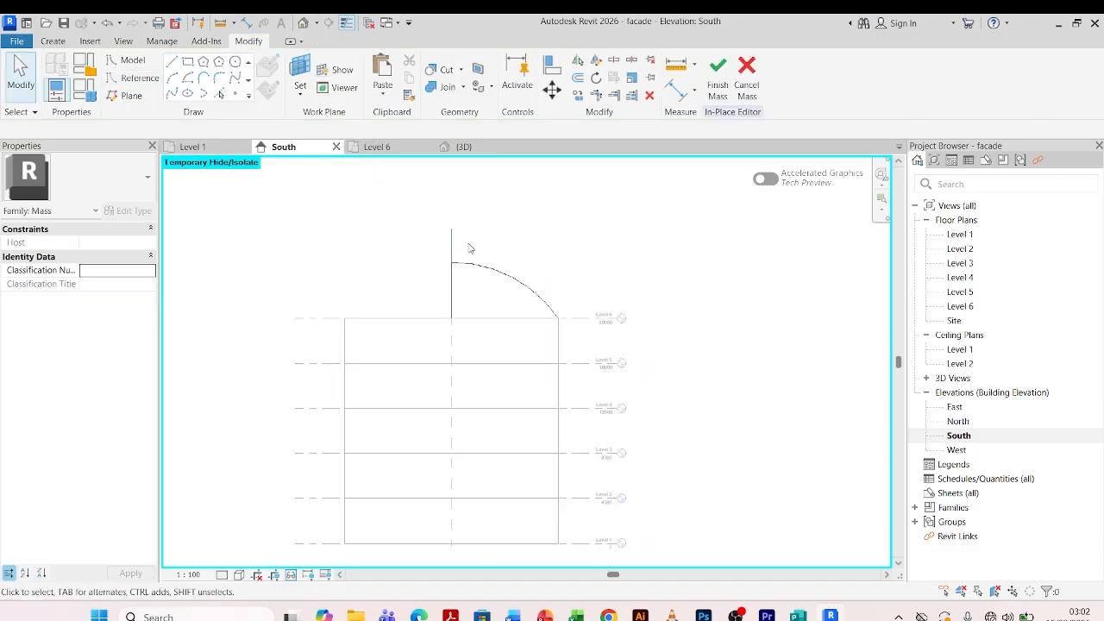
- Create a revolved dome form from the closed profile chain and the vertical reference line
{"action": "left_click", "coordinate": [452, 247]}
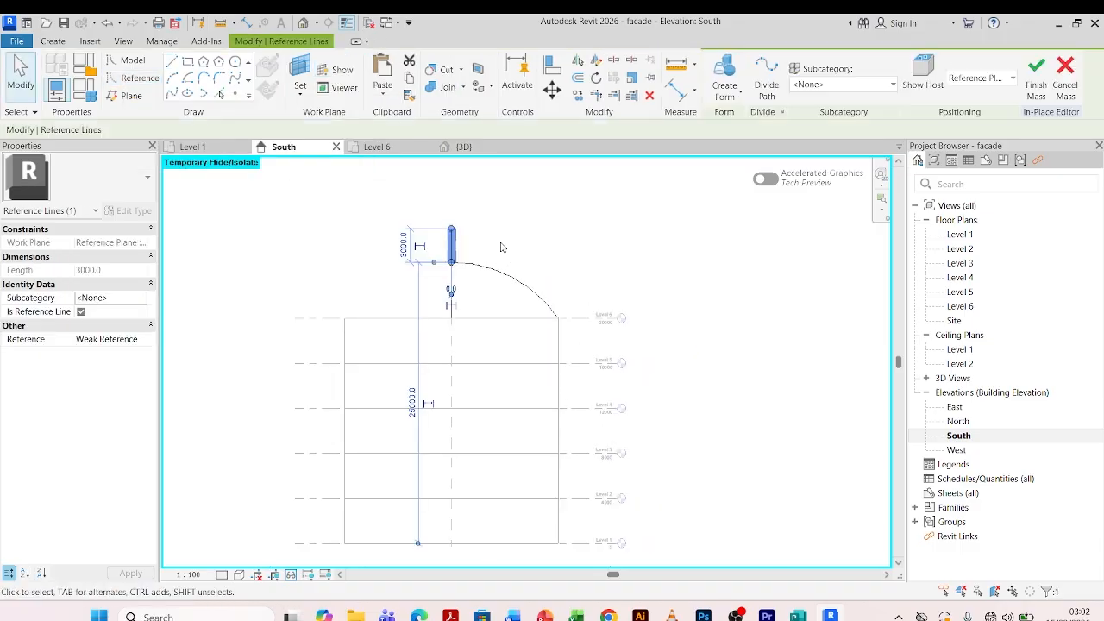
{"action": "key", "text": "Tab"}
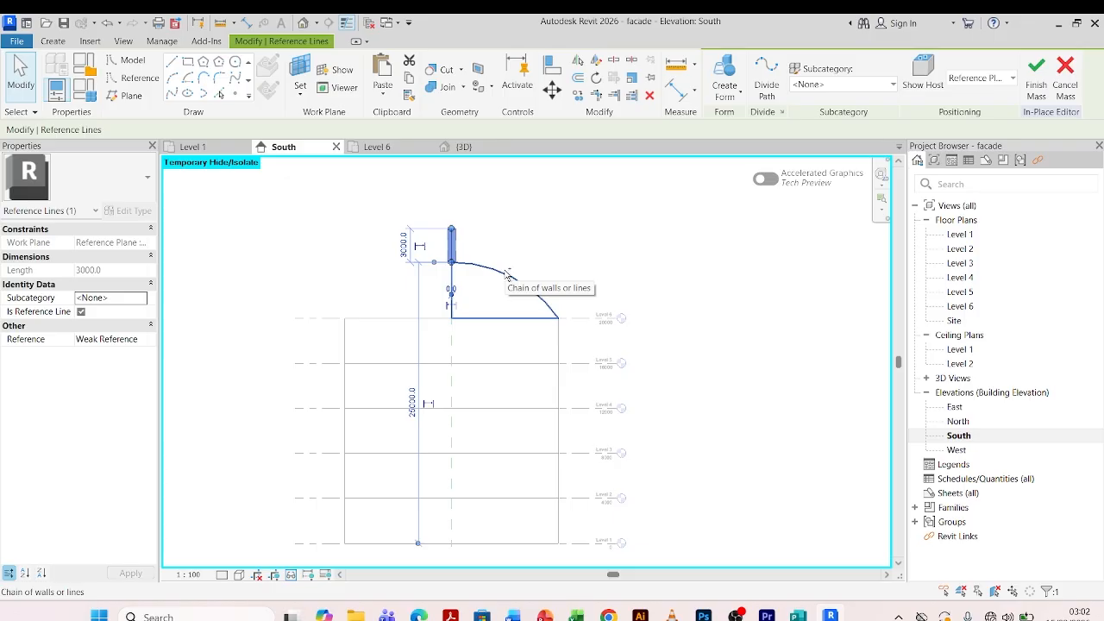
{"action": "left_click", "coordinate": [507, 274], "text": "ctrl"}
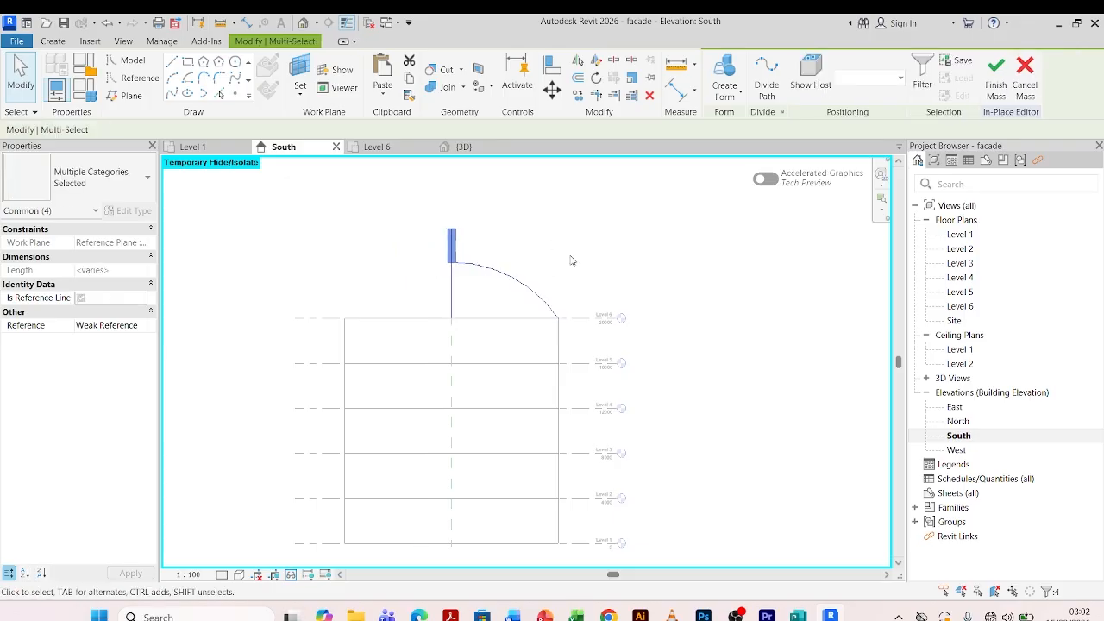
{"action": "left_click", "coordinate": [725, 71]}
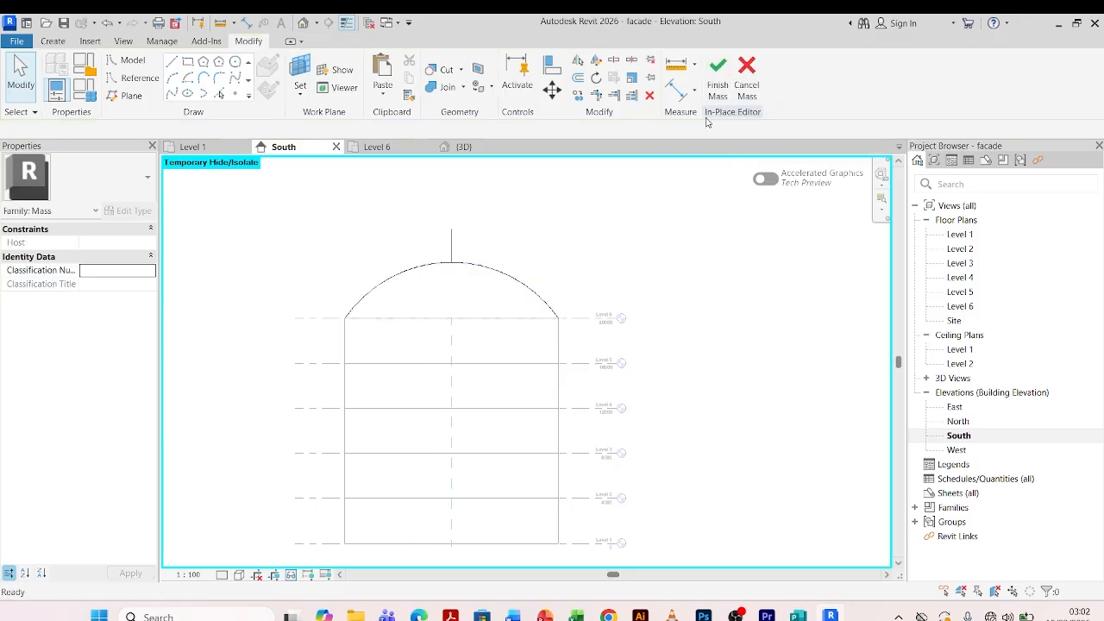
- Switch to the 3D view and finish the roof mass
{"action": "left_click", "coordinate": [495, 151]}
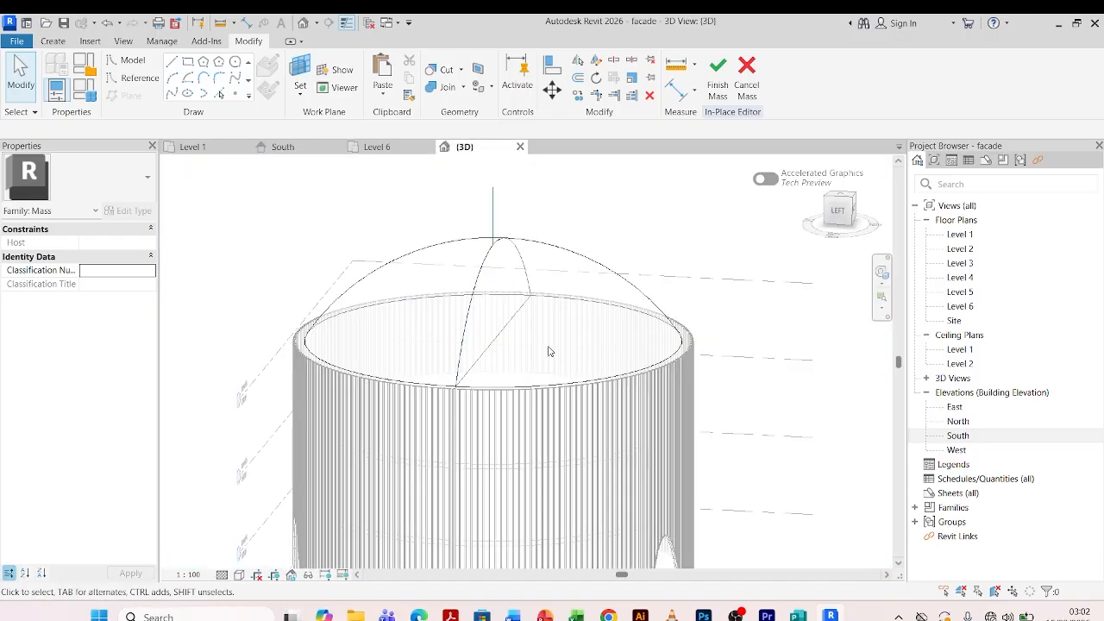
{"action": "scroll", "coordinate": [548, 351], "scroll_direction": "down", "scroll_amount": 1}
{"action": "scroll", "coordinate": [552, 226], "scroll_direction": "down", "scroll_amount": 2}
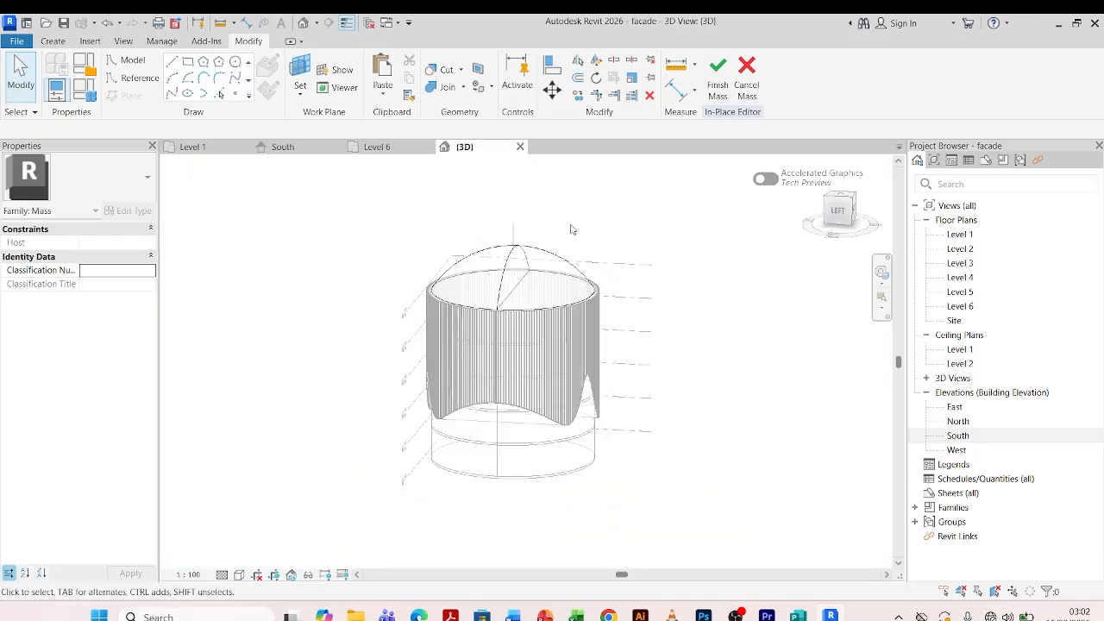
{"action": "left_click", "coordinate": [716, 82]}
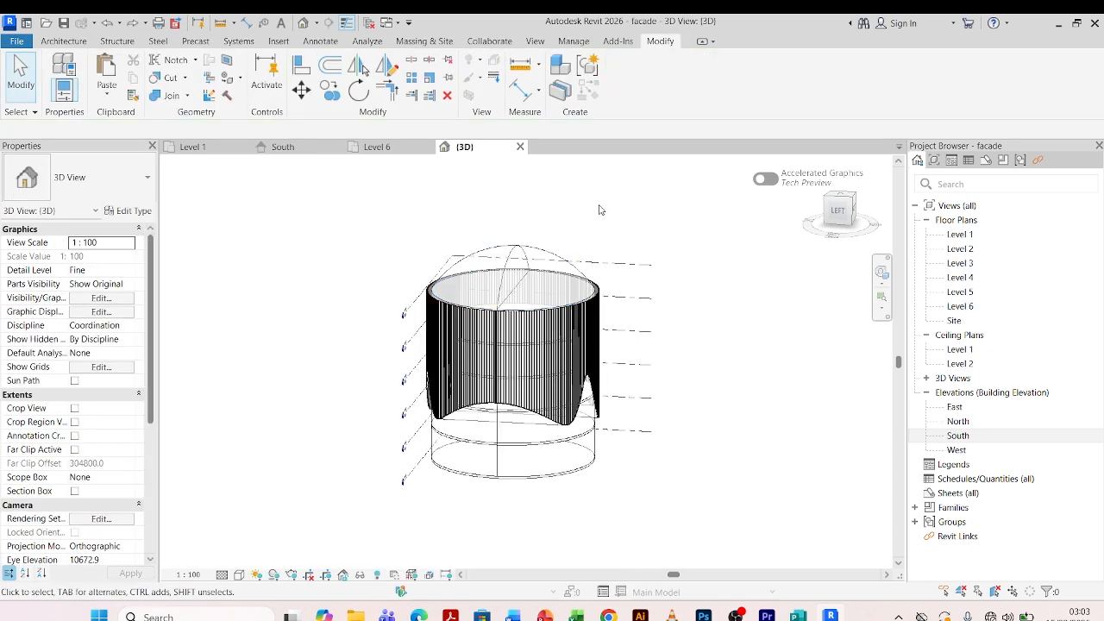
- Reopen the roof mass for editing and divide both curved halves of the dome surface into a grid
{"action": "double_click", "coordinate": [539, 254]}
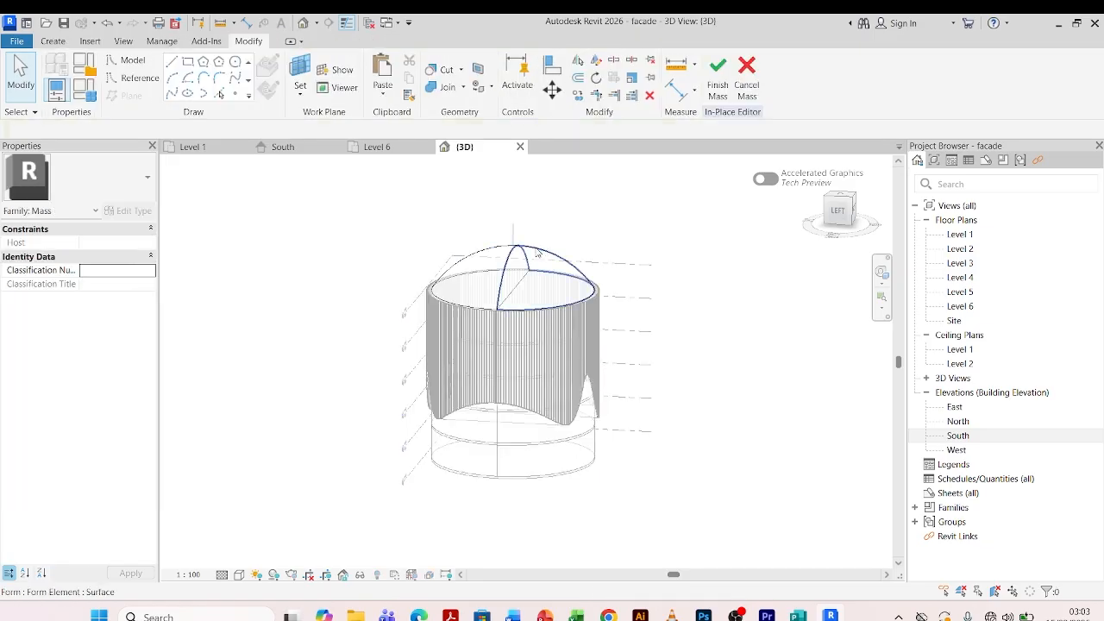
{"action": "left_click", "coordinate": [590, 236]}
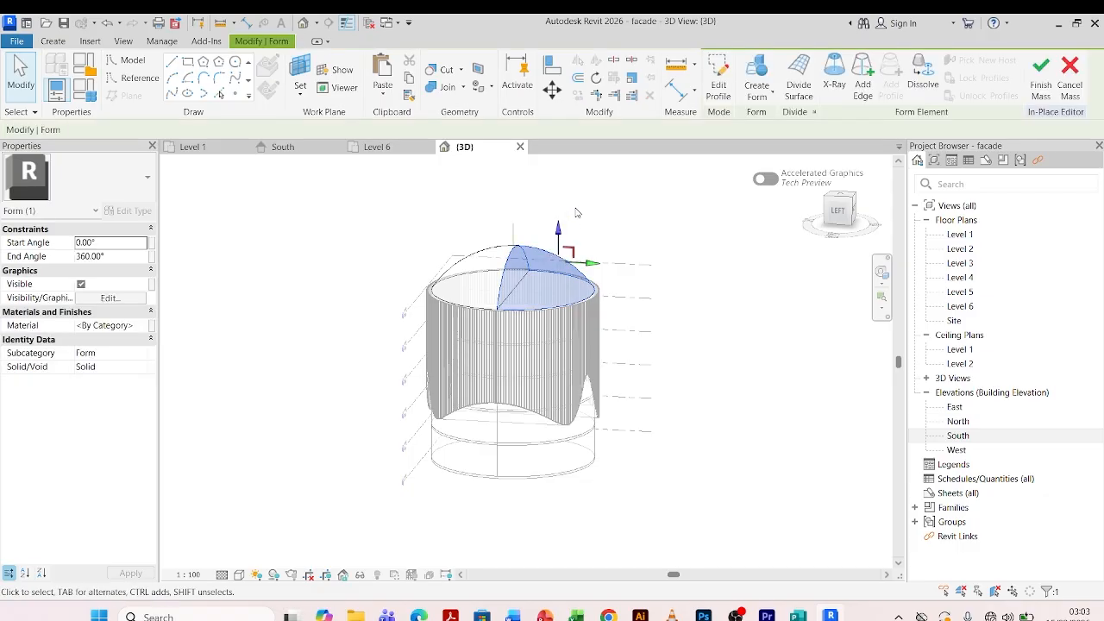
{"action": "left_click", "coordinate": [489, 249], "text": "ctrl"}
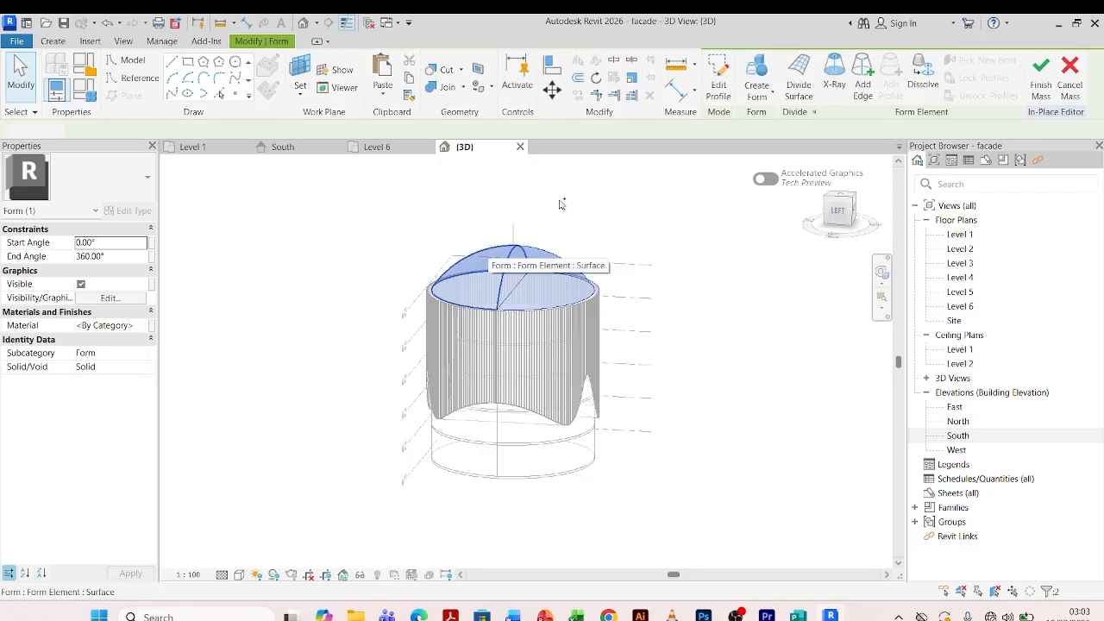
{"action": "left_click", "coordinate": [798, 79]}
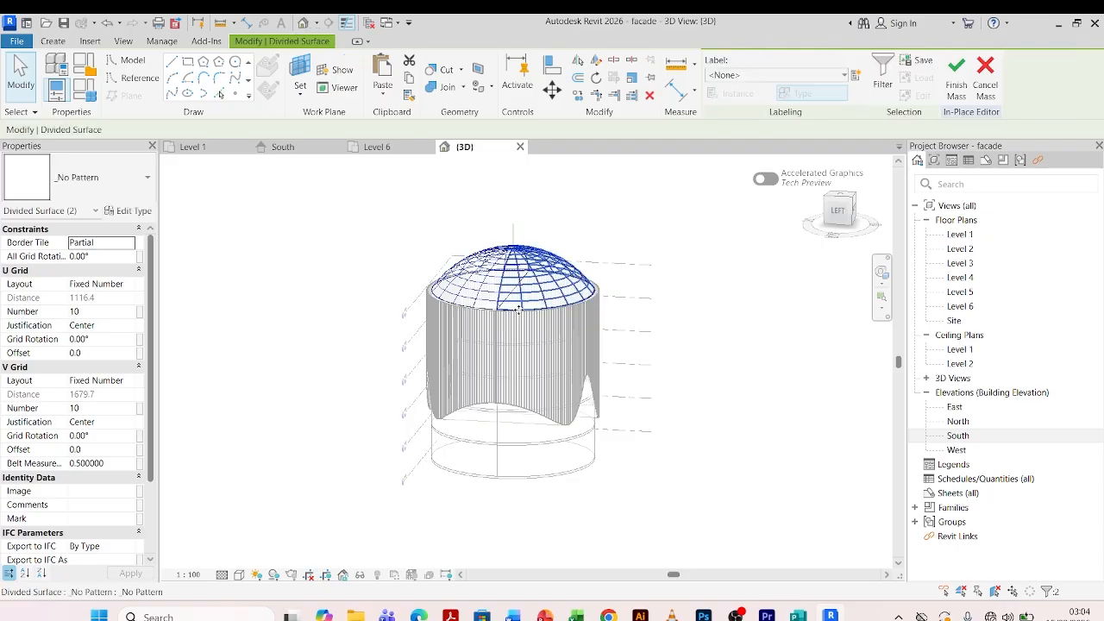
- Check the divided dome surface from several sides and finish the roof mass edit
{"action": "scroll", "coordinate": [520, 266], "scroll_direction": "up", "scroll_amount": 4}
{"action": "scroll", "coordinate": [548, 297], "scroll_direction": "down", "scroll_amount": 1}
{"action": "middle_click_drag", "start_coordinate": [501, 402], "coordinate": [643, 403], "text": "shift"}
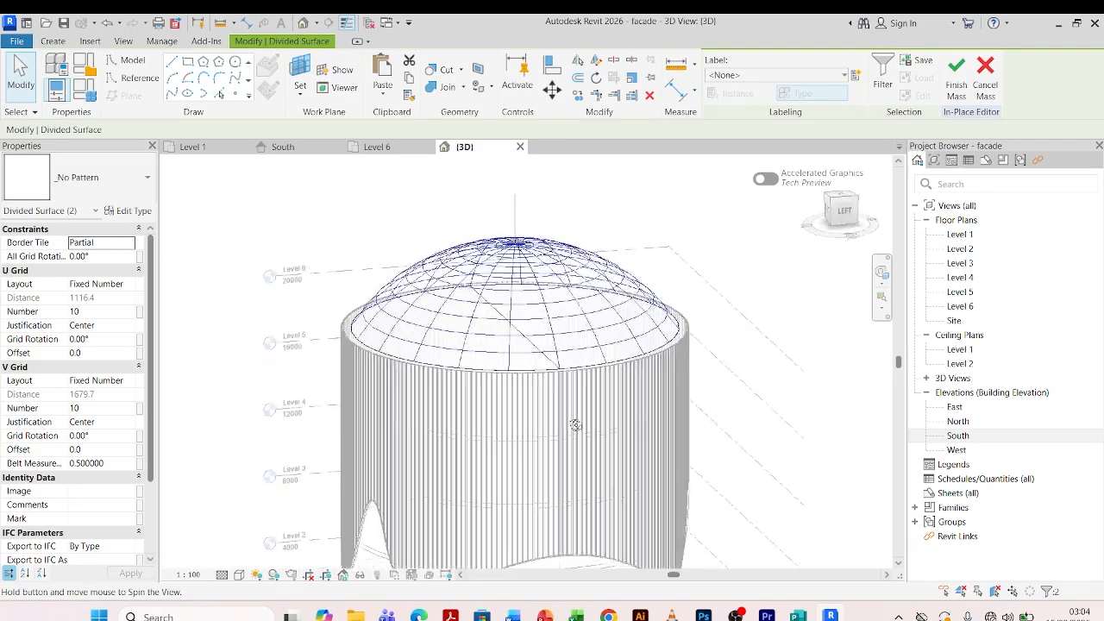
{"action": "scroll", "coordinate": [568, 285], "scroll_direction": "up", "scroll_amount": 3}
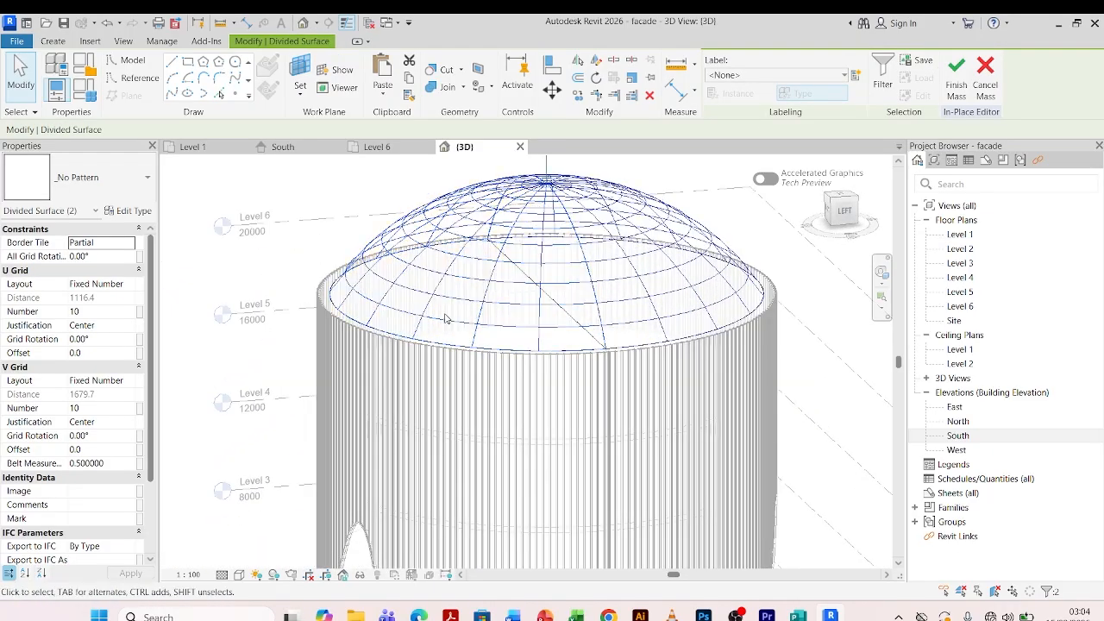
{"action": "scroll", "coordinate": [530, 221], "scroll_direction": "down", "scroll_amount": 2}
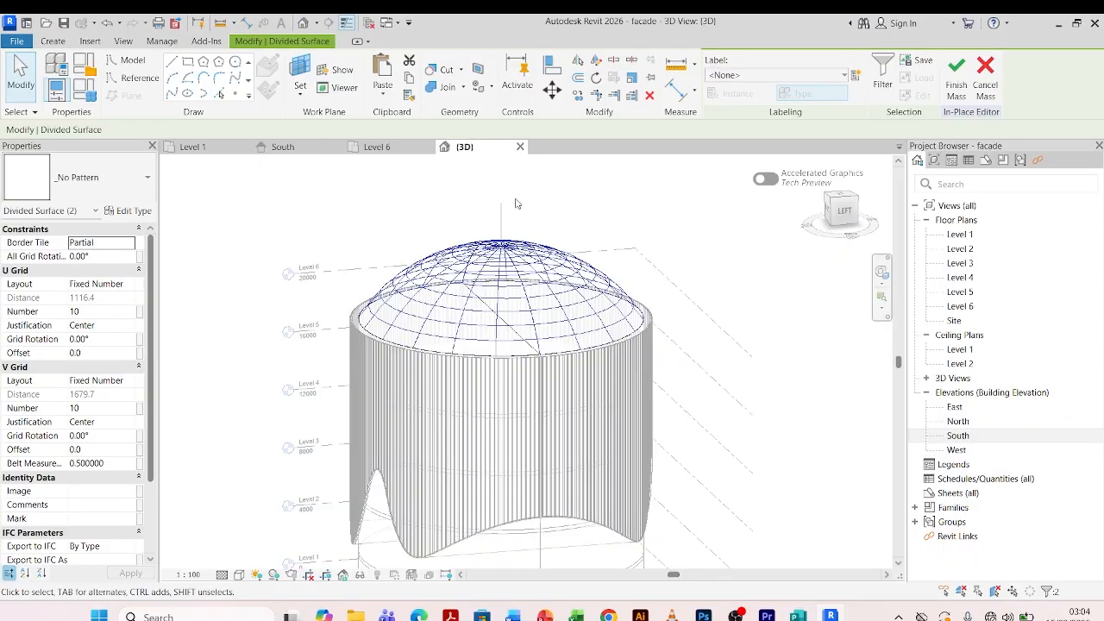
{"action": "left_click", "coordinate": [953, 92]}
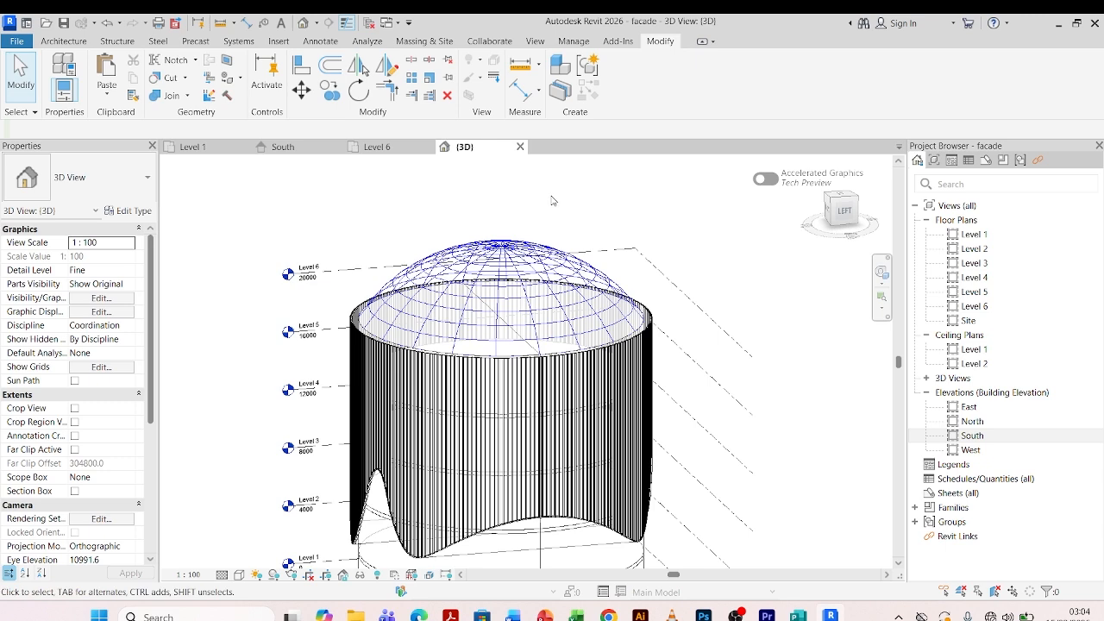
{"action": "scroll", "coordinate": [593, 234], "scroll_direction": "down", "scroll_amount": 2}
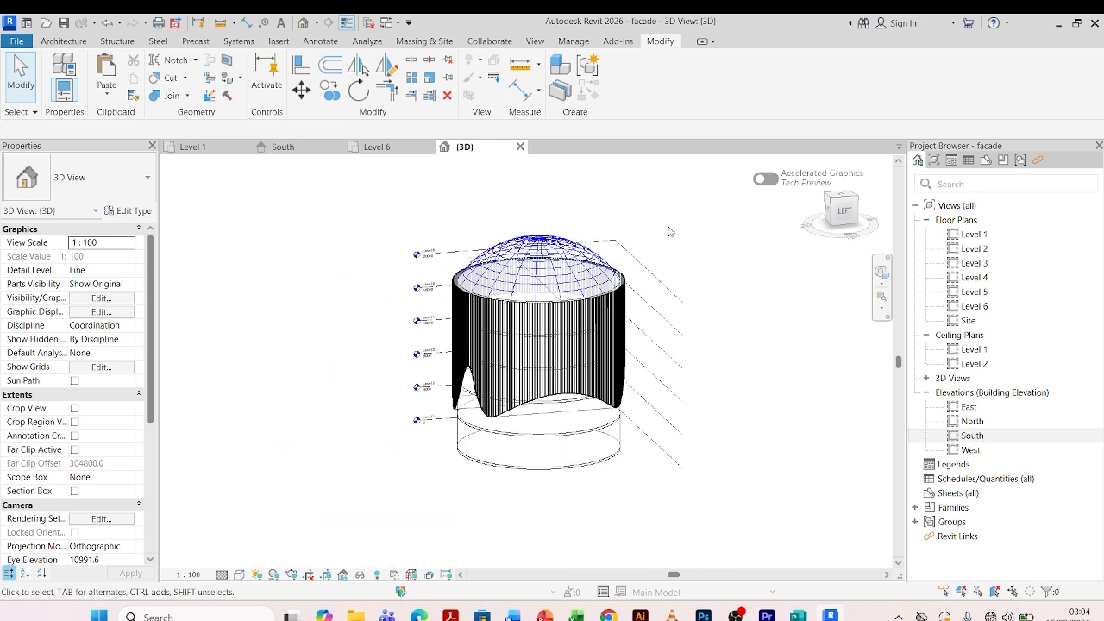
{"action": "middle_click_drag", "start_coordinate": [670, 231], "coordinate": [586, 249], "text": "shift"}
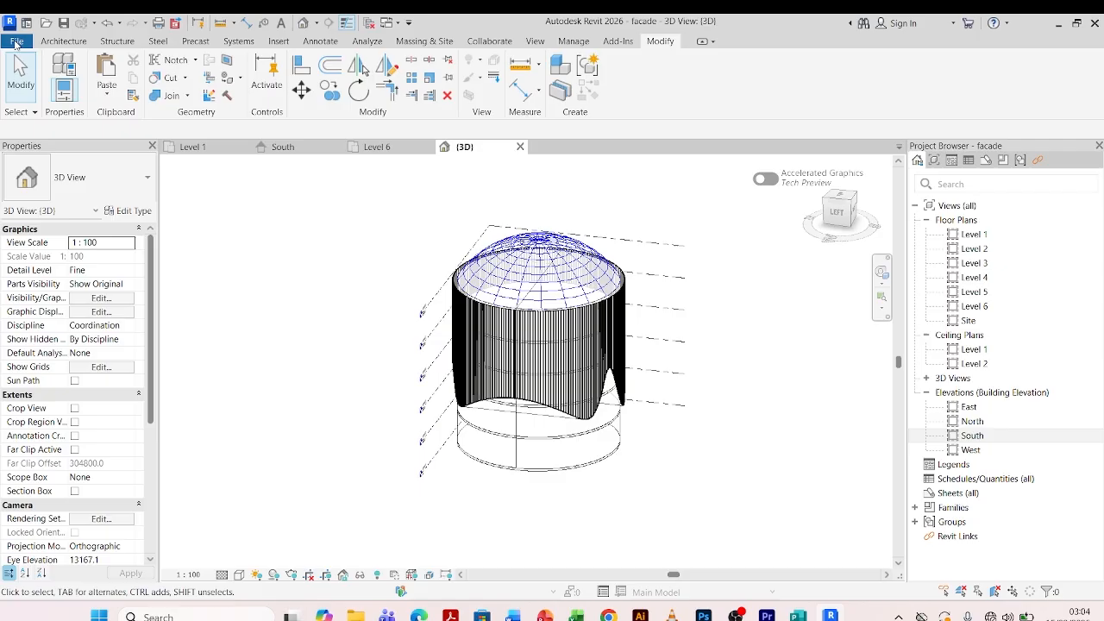
- Create a new family from the English Metric Curtain Panel Pattern Based template
{"action": "left_click", "coordinate": [15, 43]}
{"action": "mouse_move", "coordinate": [93, 110]}
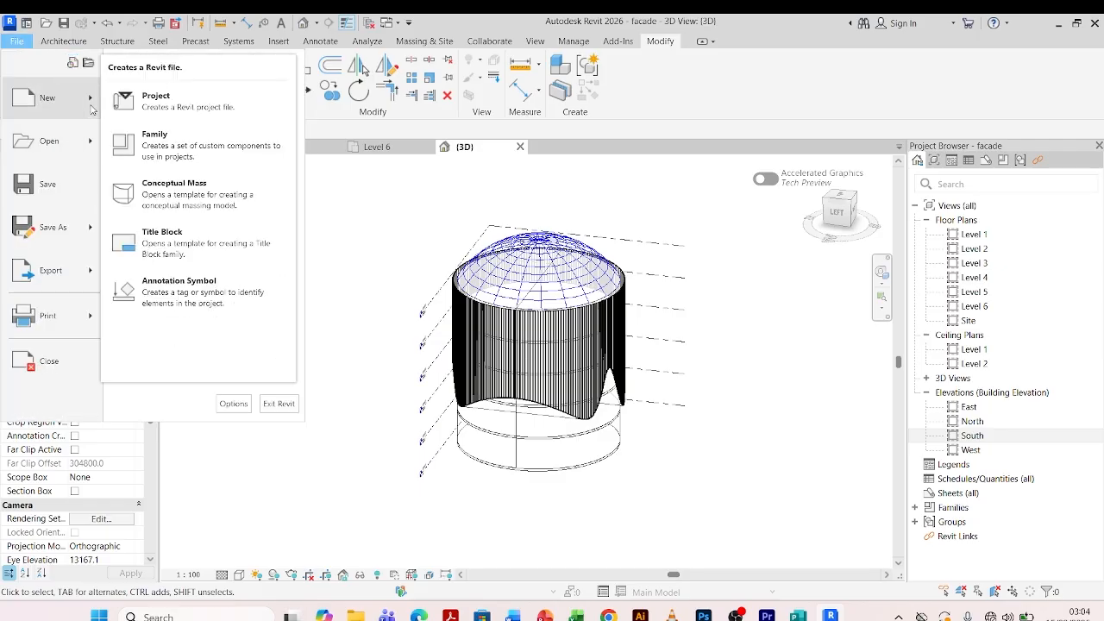
{"action": "left_click", "coordinate": [168, 148]}
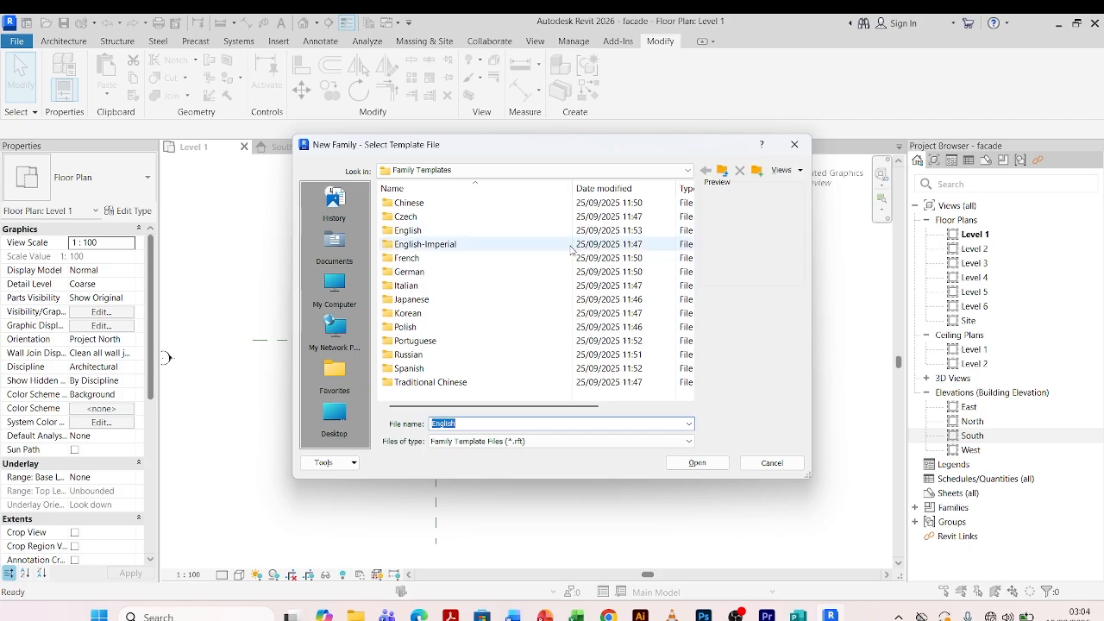
{"action": "left_click", "coordinate": [723, 171]}
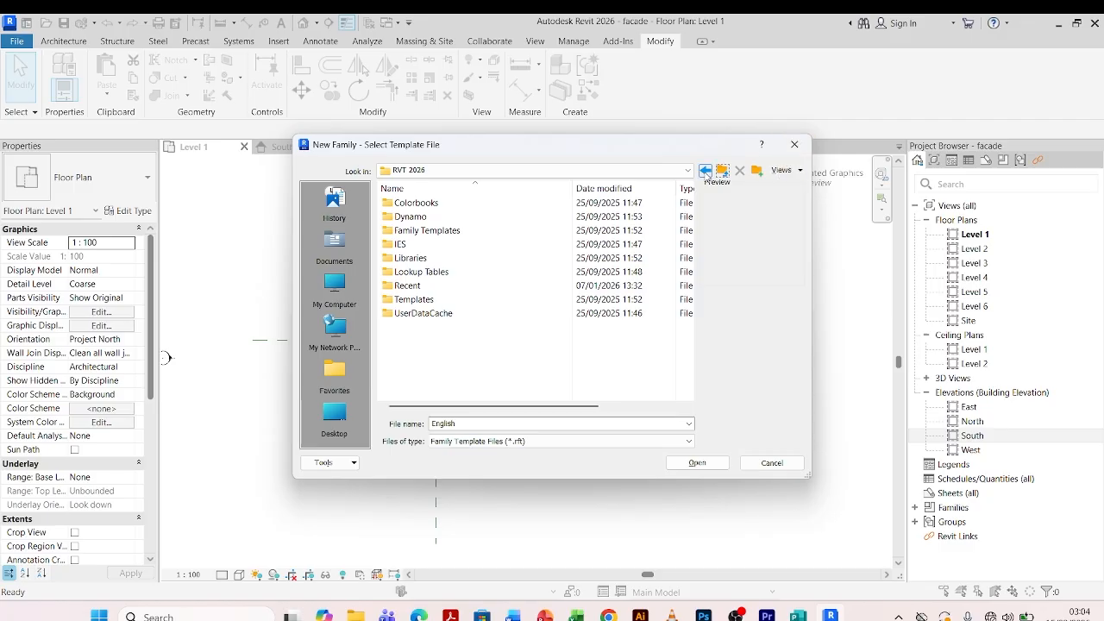
{"action": "left_click", "coordinate": [706, 170]}
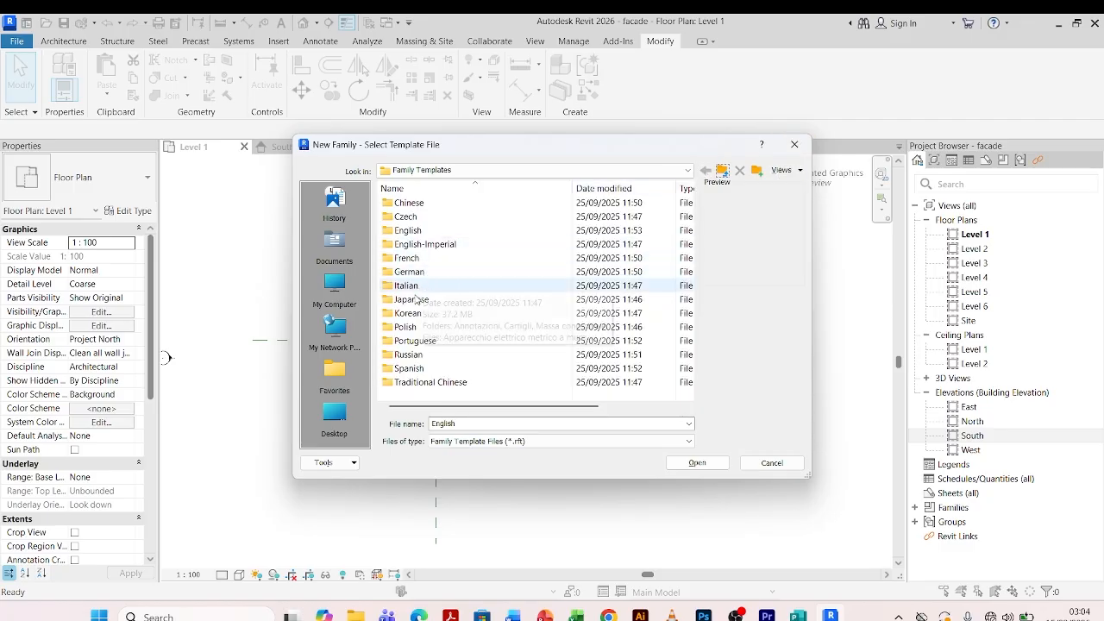
{"action": "double_click", "coordinate": [409, 231]}
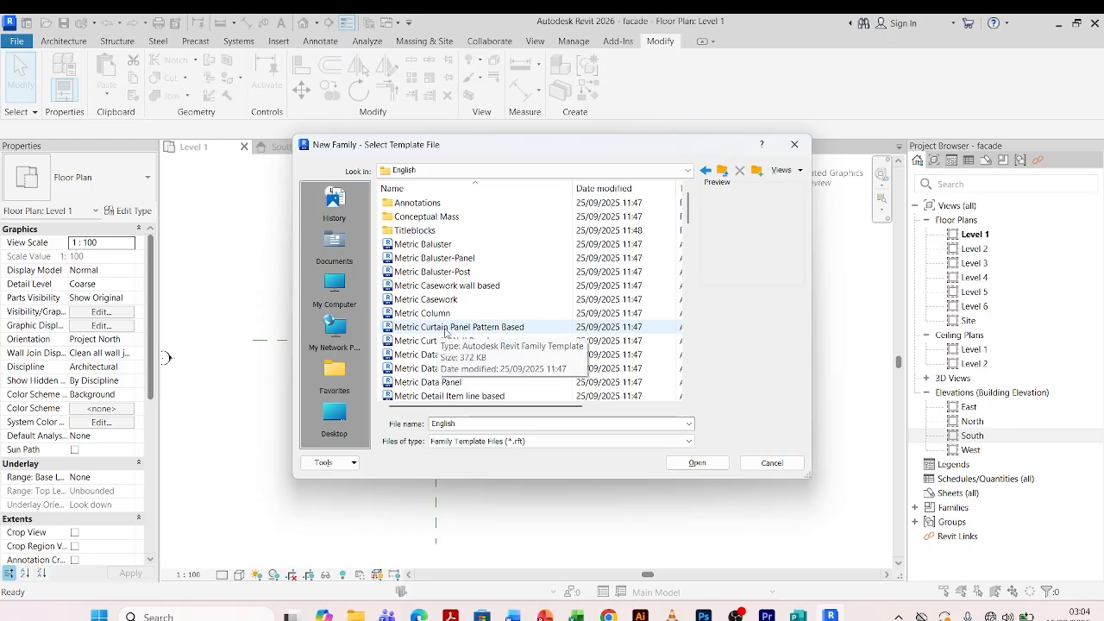
{"action": "left_click", "coordinate": [506, 329]}
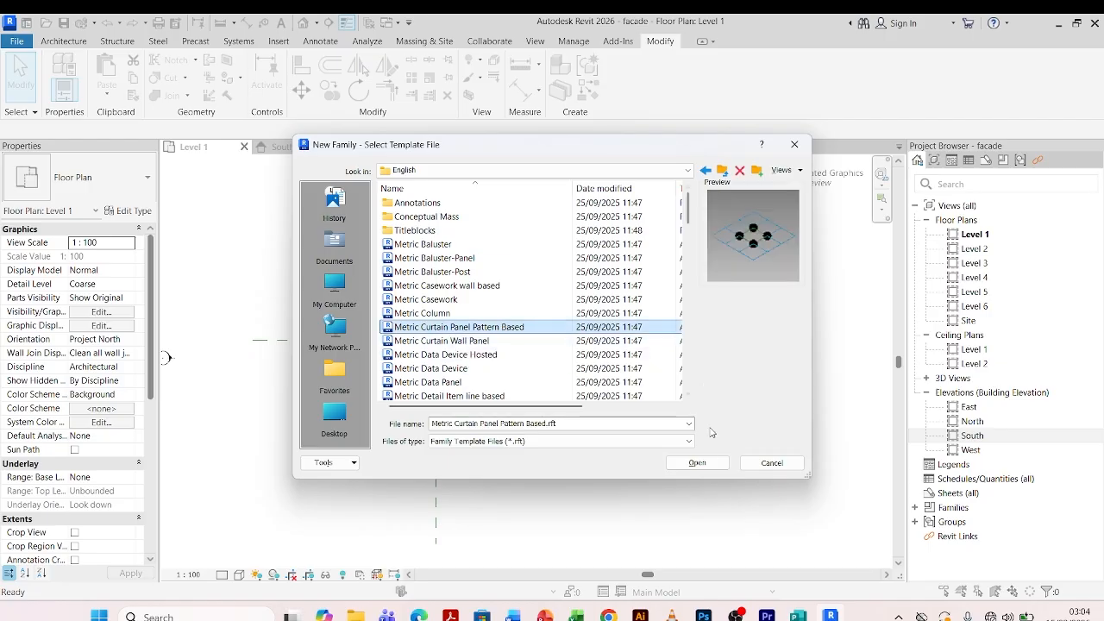
{"action": "left_click", "coordinate": [697, 463]}
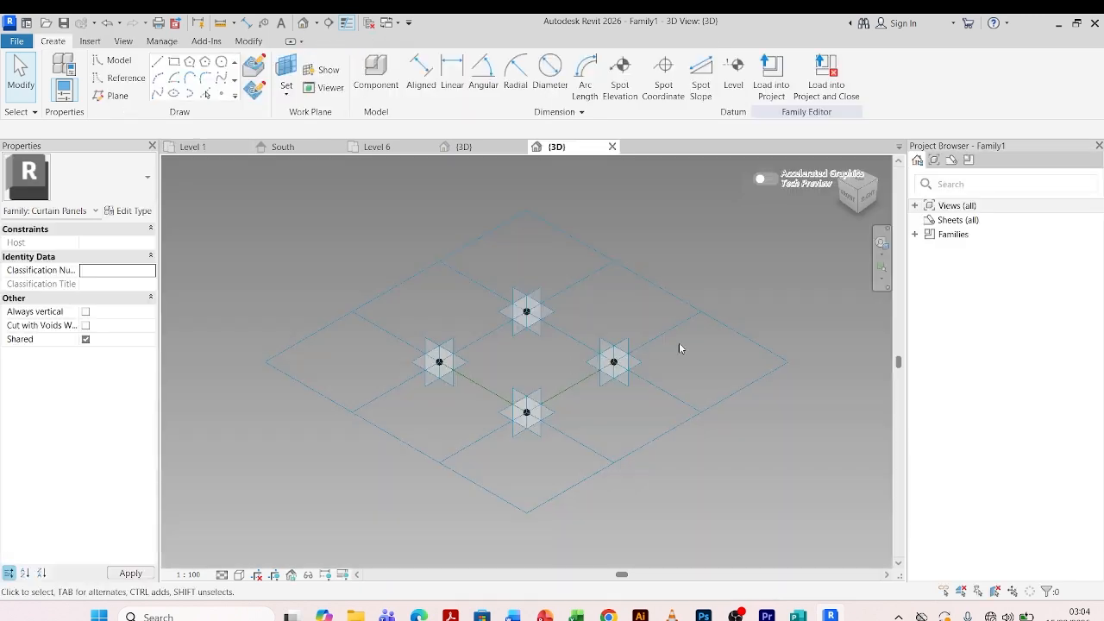
- Place a reference point on the front-right reference line of the panel frame and set the point's perpendicular plane as the work plane
{"action": "scroll", "coordinate": [618, 365], "scroll_direction": "up", "scroll_amount": 4}
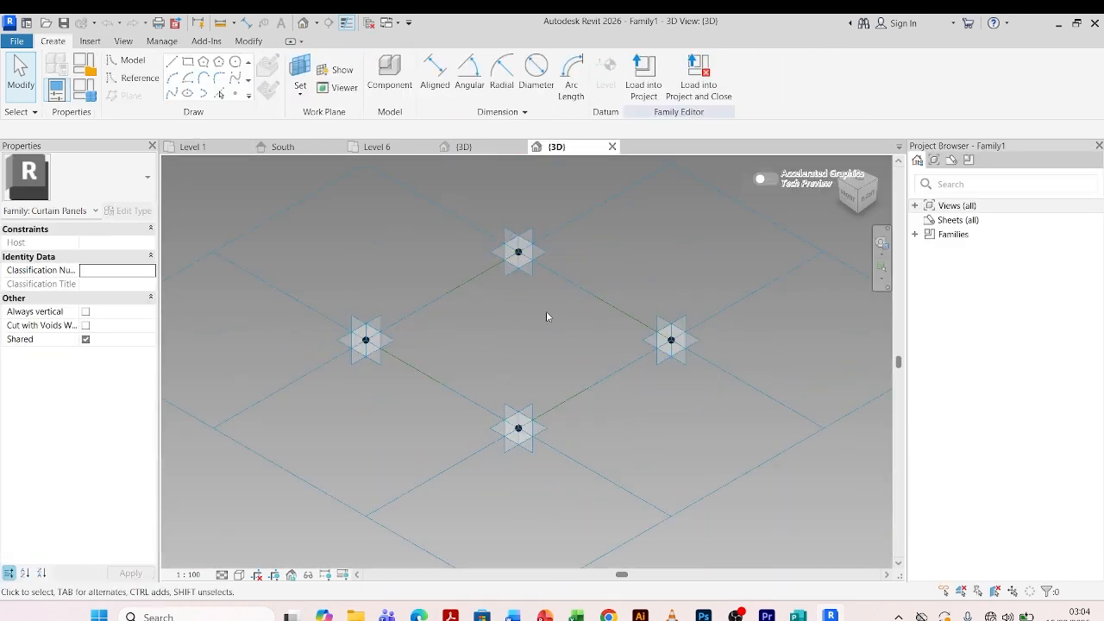
{"action": "scroll", "coordinate": [546, 314], "scroll_direction": "down", "scroll_amount": 3}
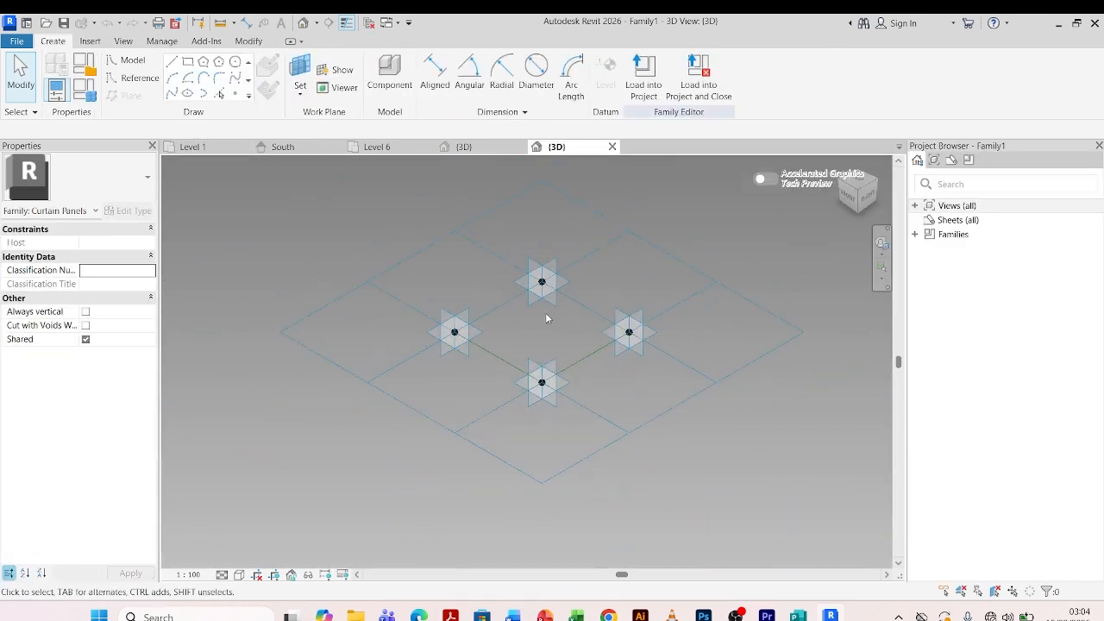
{"action": "scroll", "coordinate": [540, 317], "scroll_direction": "up", "scroll_amount": 3}
{"action": "scroll", "coordinate": [548, 313], "scroll_direction": "down", "scroll_amount": 2}
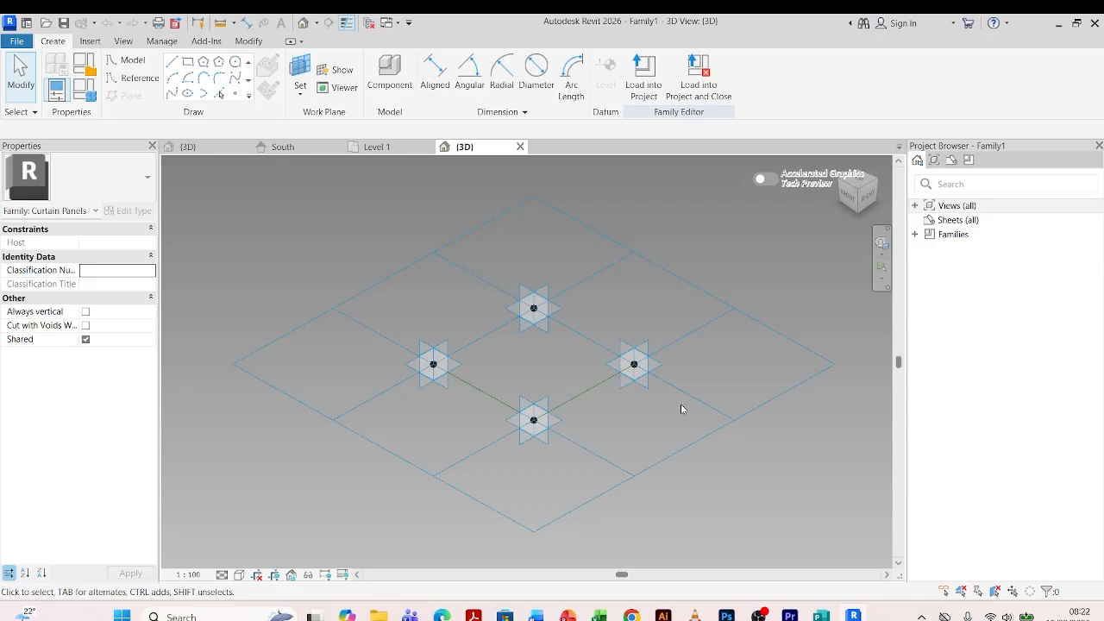
{"action": "key", "text": "Tab"}
{"action": "key", "text": "Tab"}
{"action": "scroll", "coordinate": [576, 396], "scroll_direction": "up", "scroll_amount": 2}
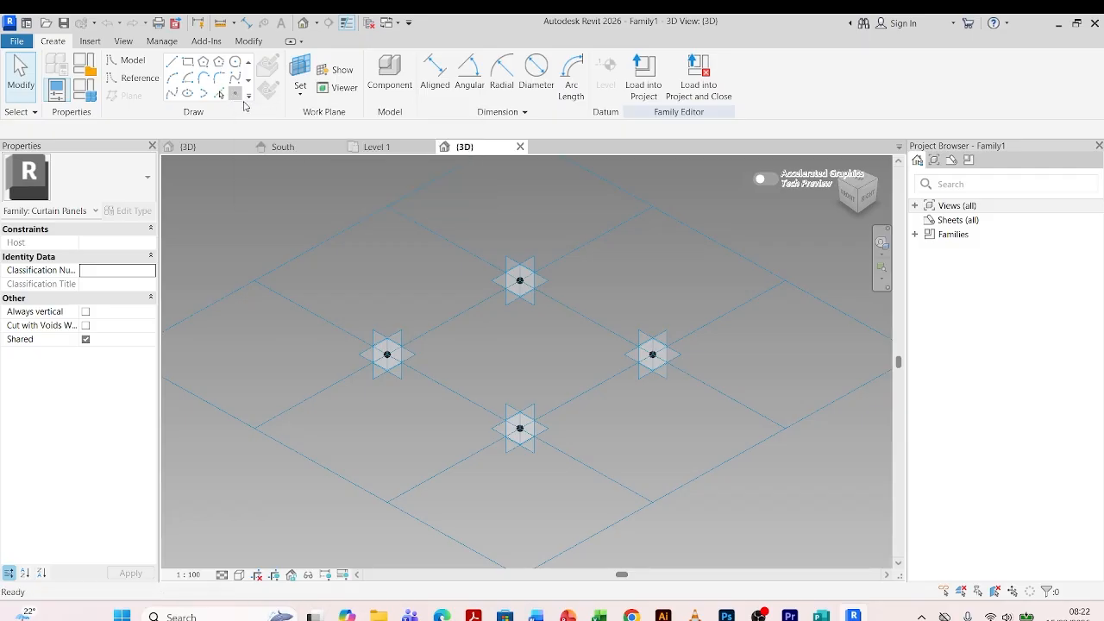
{"action": "left_click", "coordinate": [236, 94]}
{"action": "left_click", "coordinate": [615, 372]}
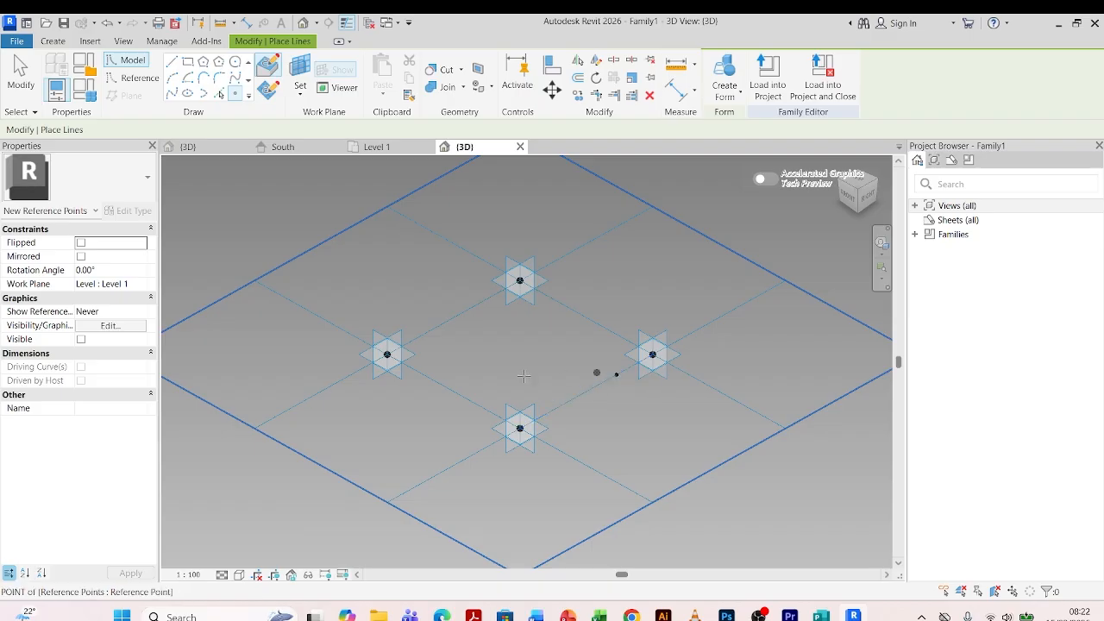
{"action": "left_click", "coordinate": [299, 69]}
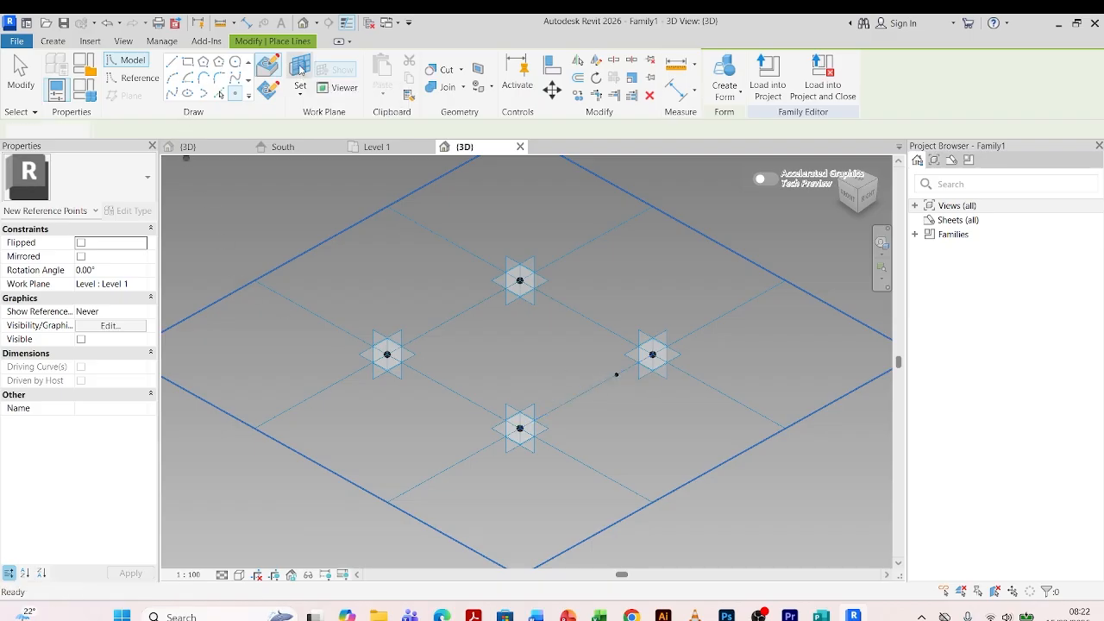
{"action": "left_click", "coordinate": [616, 375]}
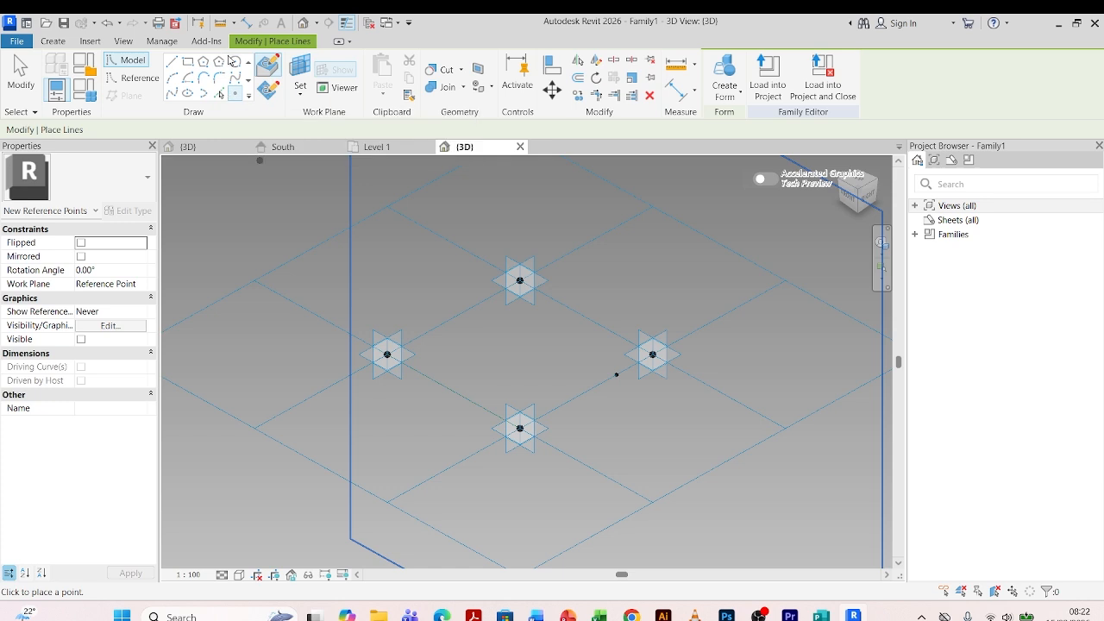
- Draw a circle with a radius of 100 mm centred on the hosted reference point and end the circle command
{"action": "left_click", "coordinate": [235, 65]}
{"action": "scroll", "coordinate": [608, 379], "scroll_direction": "up", "scroll_amount": 3}
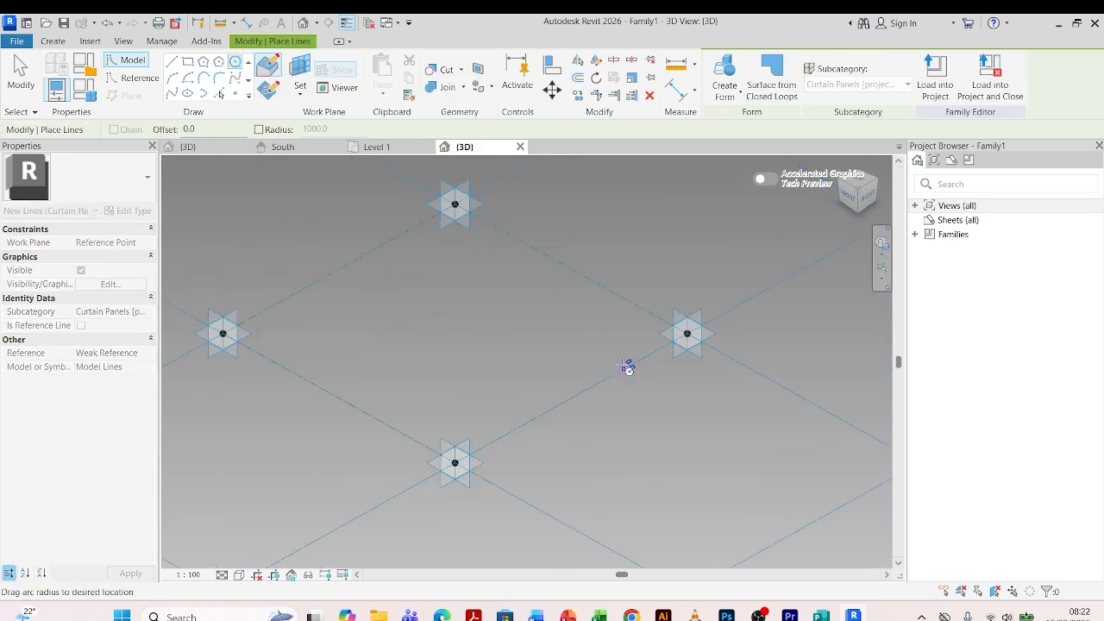
{"action": "left_click", "coordinate": [623, 369]}
{"action": "scroll", "coordinate": [637, 369], "scroll_direction": "up", "scroll_amount": 2}
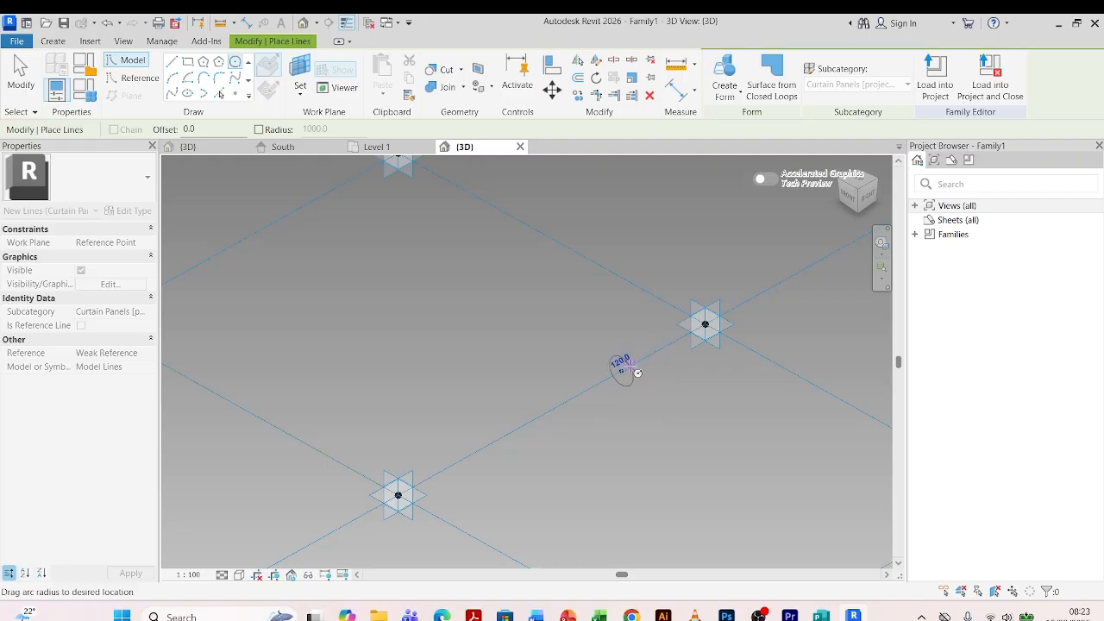
{"action": "type", "text": "100"}
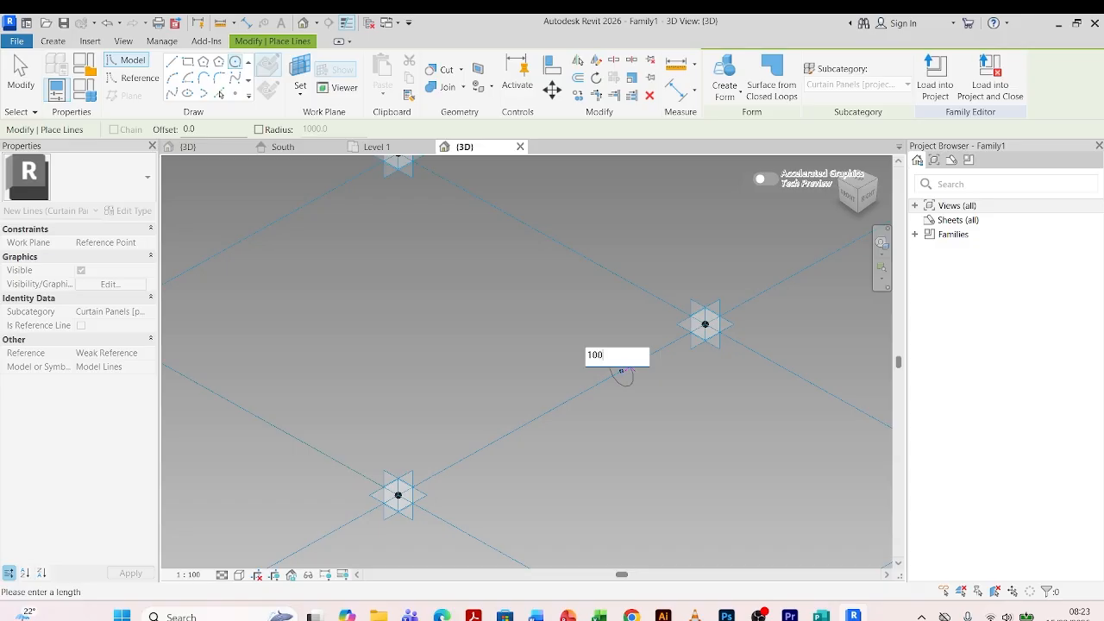
{"action": "key", "text": "Return"}
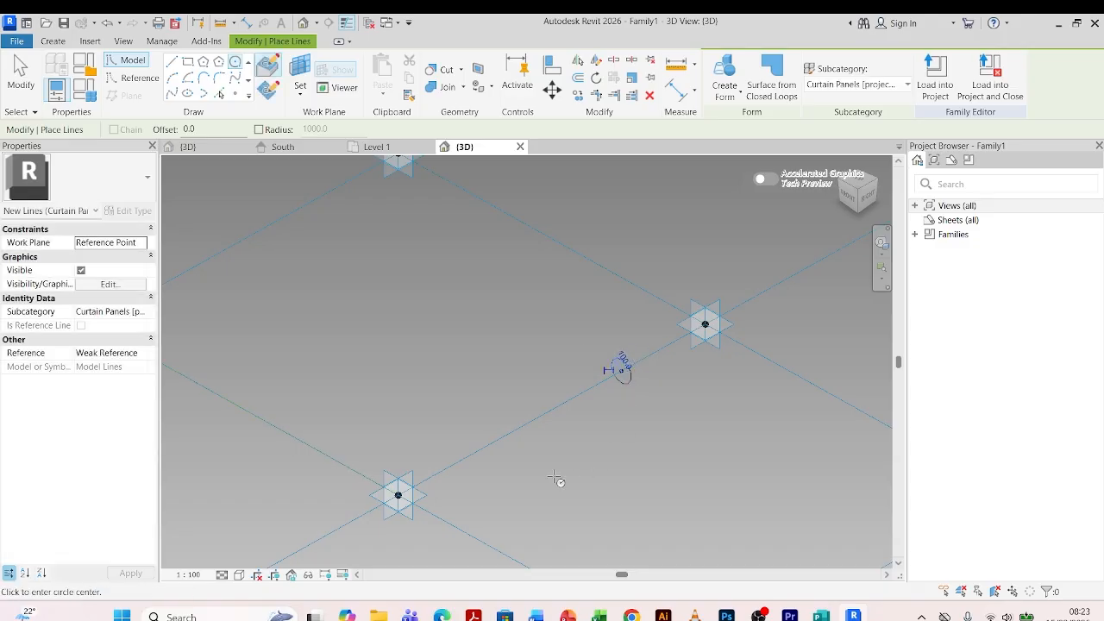
{"action": "scroll", "coordinate": [604, 393], "scroll_direction": "down", "scroll_amount": 2}
{"action": "key", "text": "Escape"}
{"action": "scroll", "coordinate": [612, 400], "scroll_direction": "up", "scroll_amount": 2}
{"action": "scroll", "coordinate": [624, 374], "scroll_direction": "down", "scroll_amount": 2}
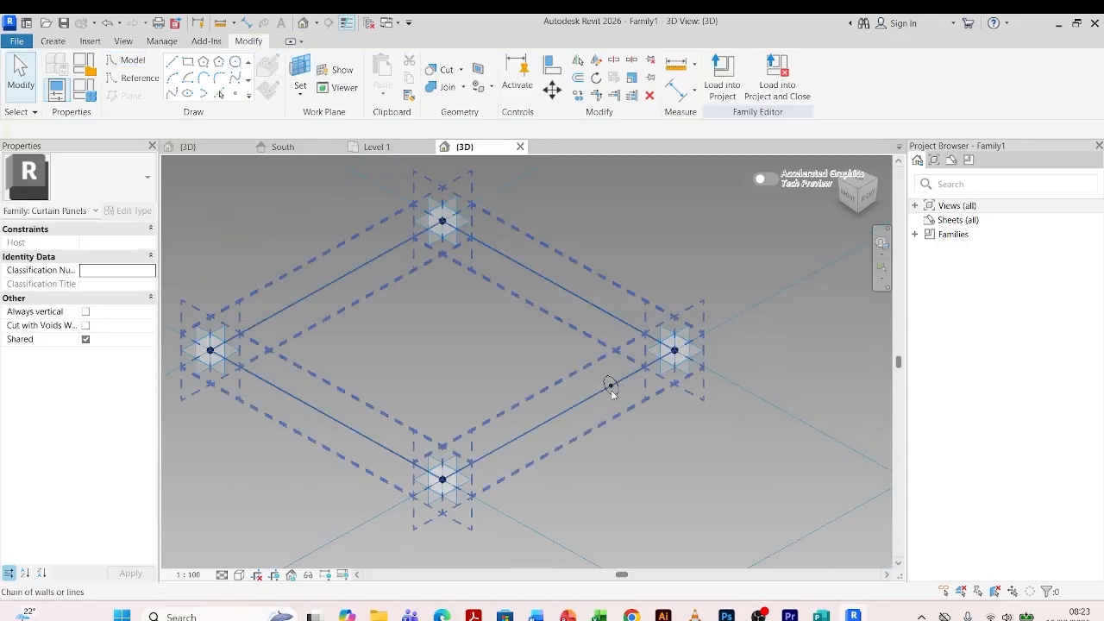
- Create a solid frame form by sweeping the circular profile along the closed chain of four reference lines
{"action": "left_click", "coordinate": [616, 395]}
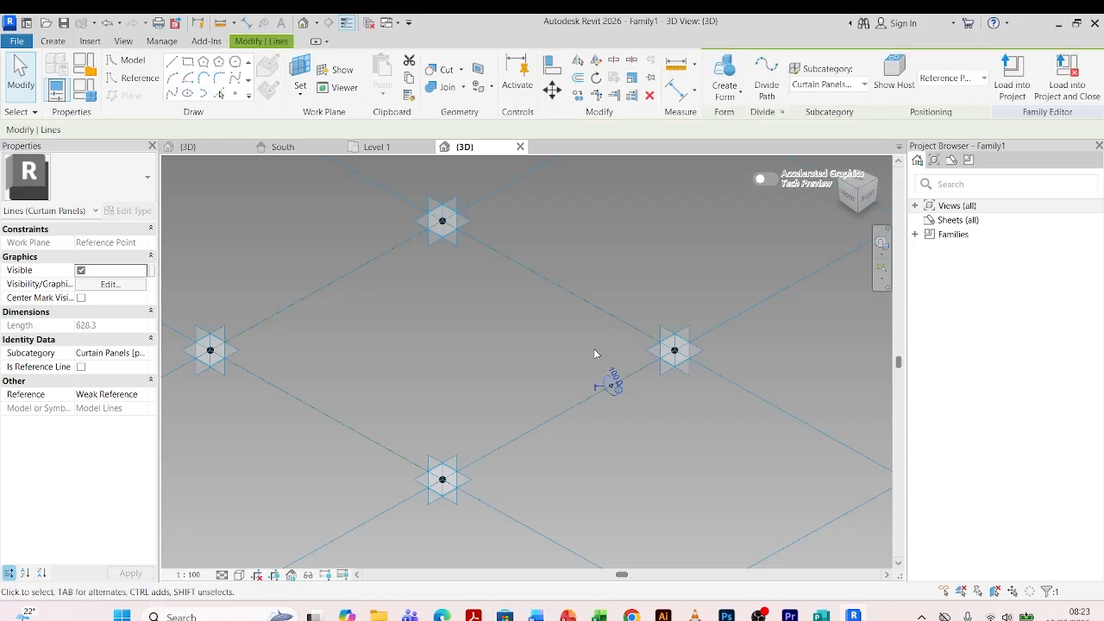
{"action": "scroll", "coordinate": [575, 351], "scroll_direction": "up", "scroll_amount": 2}
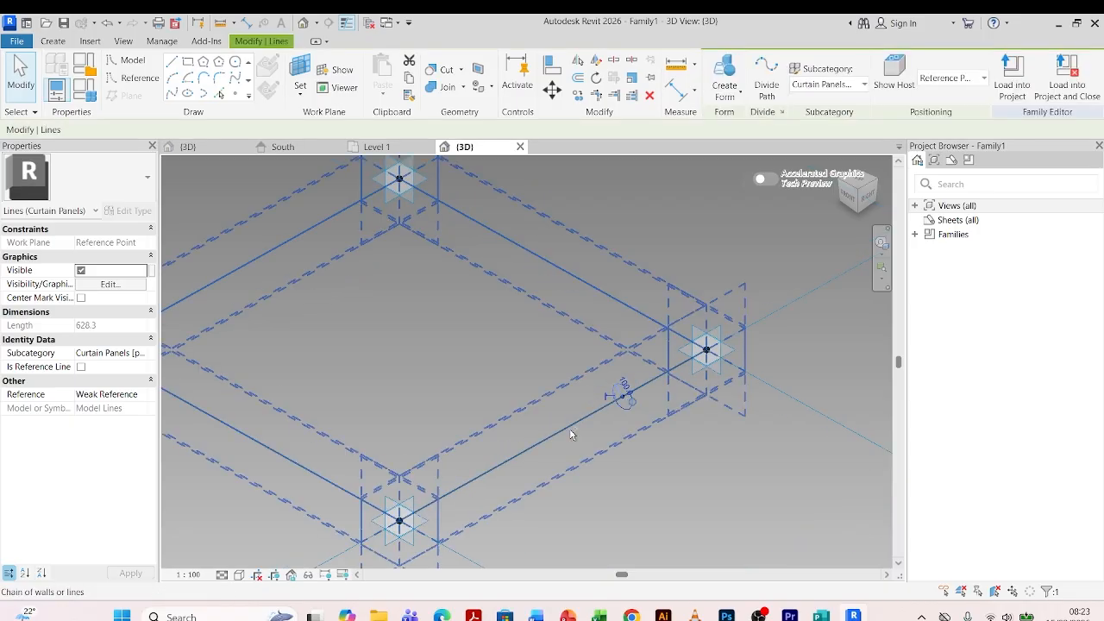
{"action": "key", "text": "Tab"}
{"action": "left_click", "coordinate": [584, 425]}
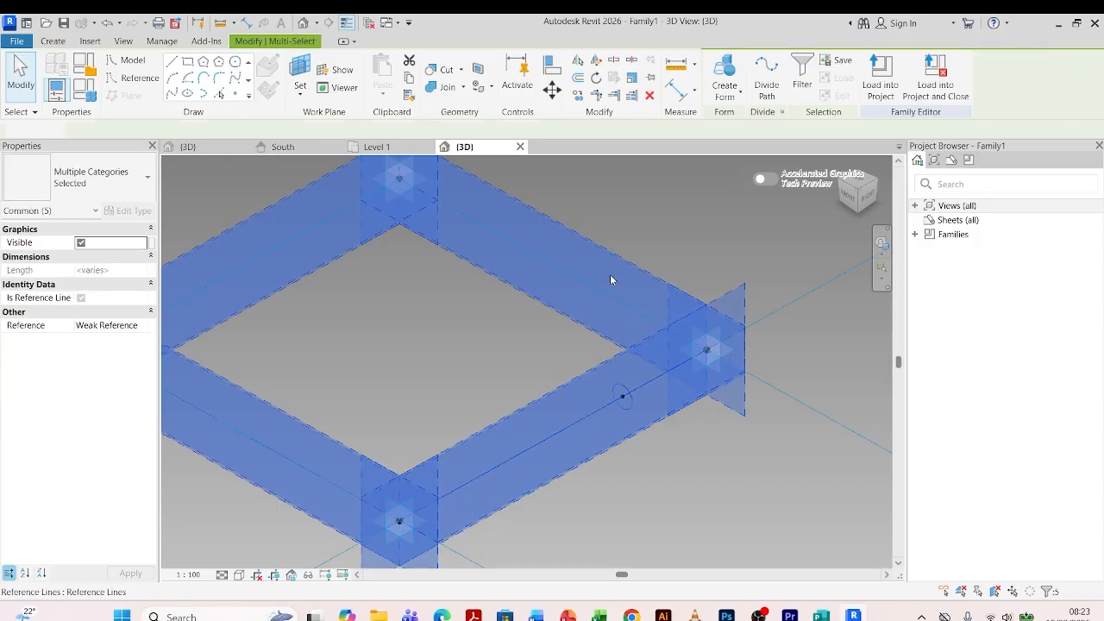
{"action": "scroll", "coordinate": [610, 275], "scroll_direction": "down", "scroll_amount": 2}
{"action": "left_click", "coordinate": [723, 73]}
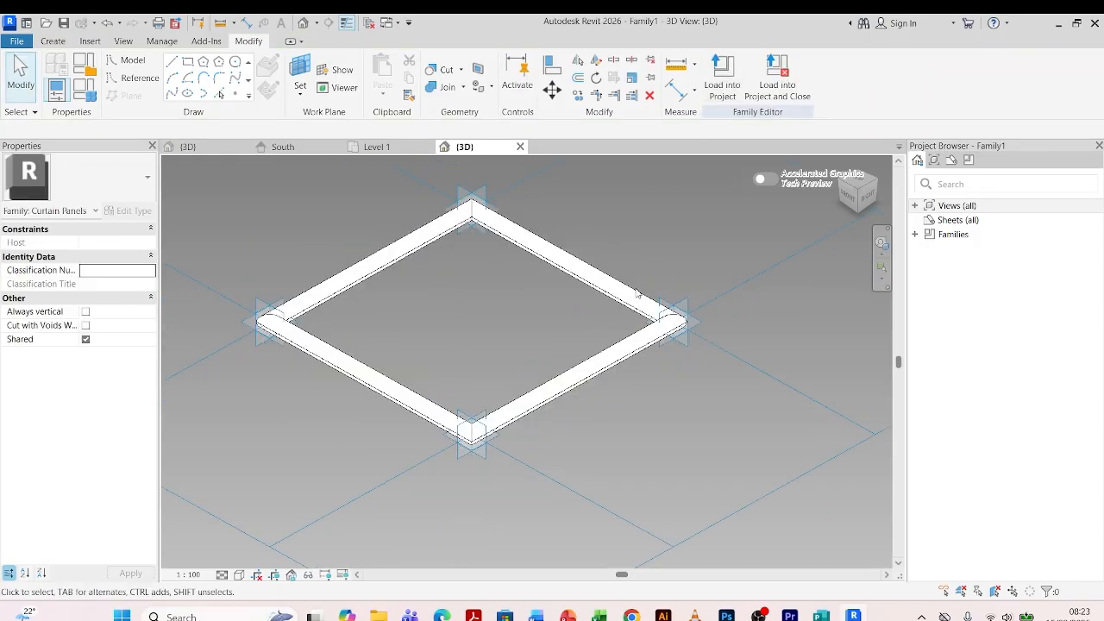
{"action": "scroll", "coordinate": [491, 446], "scroll_direction": "up", "scroll_amount": 3}
{"action": "scroll", "coordinate": [491, 445], "scroll_direction": "down", "scroll_amount": 2}
{"action": "scroll", "coordinate": [571, 383], "scroll_direction": "down", "scroll_amount": 2}
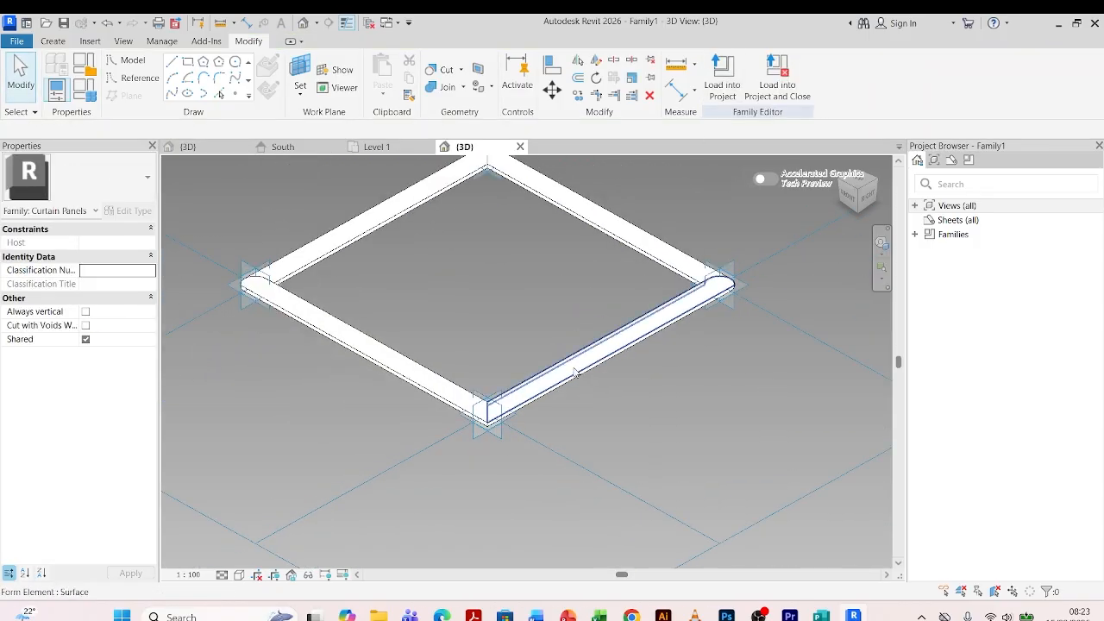
{"action": "scroll", "coordinate": [506, 362], "scroll_direction": "down", "scroll_amount": 2}
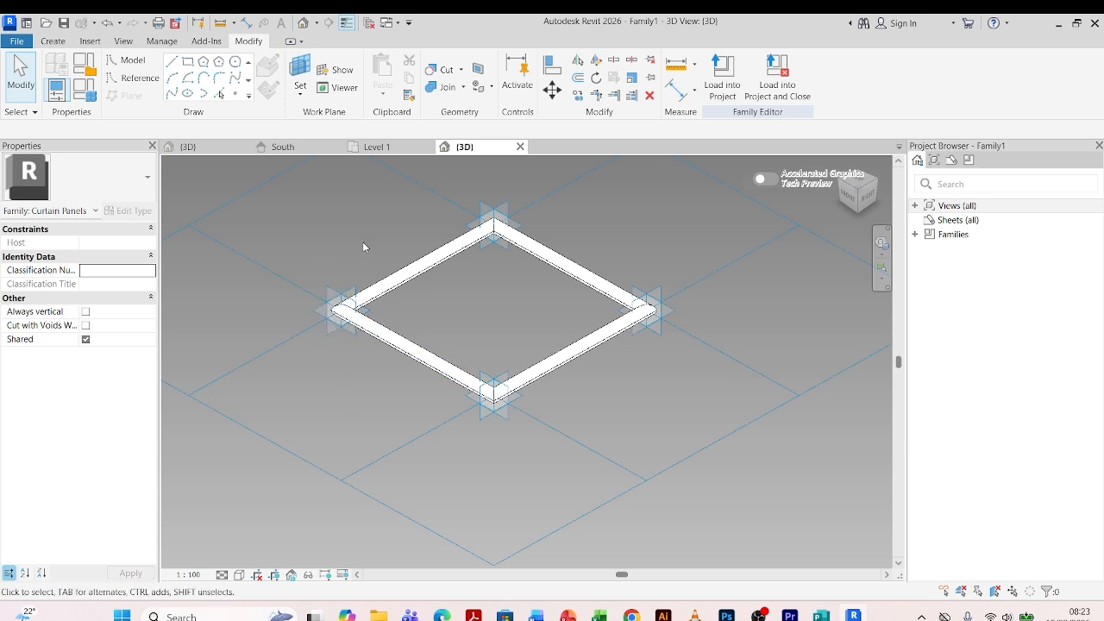
- Switch the view to Wireframe and create an extruded solid form from the closed chain of four reference lines
{"action": "left_click", "coordinate": [241, 575]}
{"action": "left_click", "coordinate": [270, 487]}
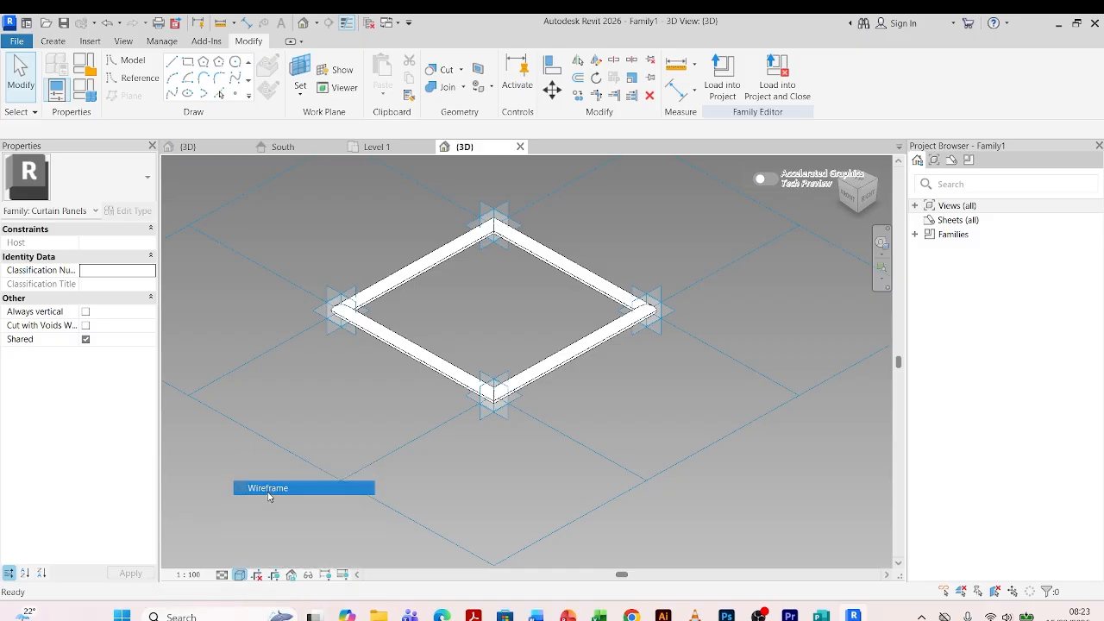
{"action": "scroll", "coordinate": [378, 291], "scroll_direction": "up", "scroll_amount": 1}
{"action": "key", "text": "Tab"}
{"action": "middle_click_drag", "start_coordinate": [378, 291], "coordinate": [391, 293]}
{"action": "scroll", "coordinate": [589, 410], "scroll_direction": "up", "scroll_amount": 1}
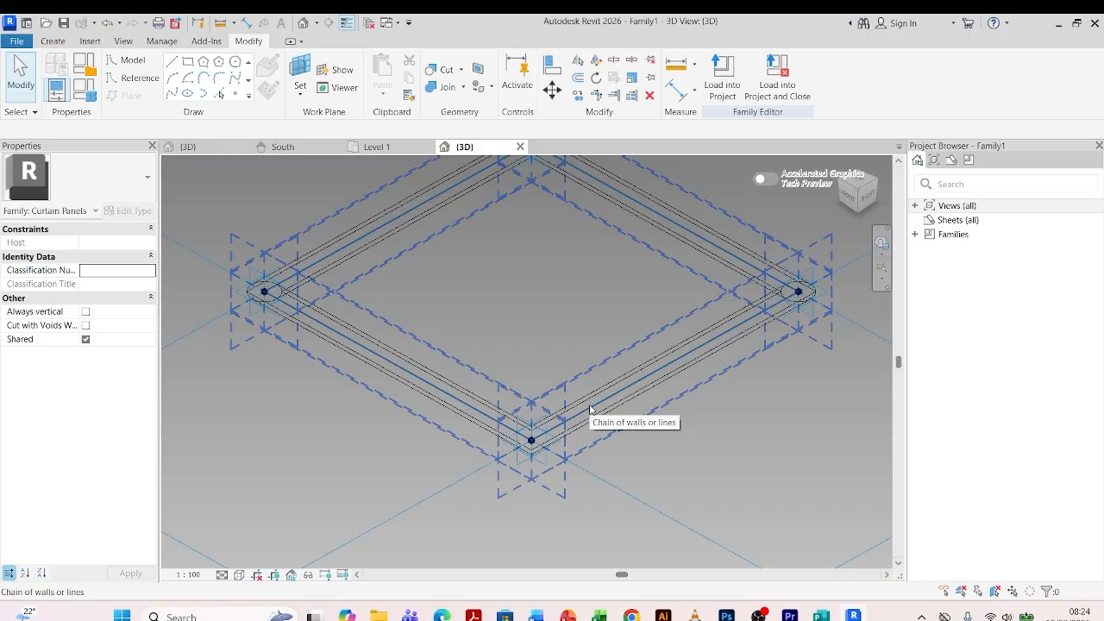
{"action": "left_click", "coordinate": [590, 409]}
{"action": "scroll", "coordinate": [508, 282], "scroll_direction": "down", "scroll_amount": 1}
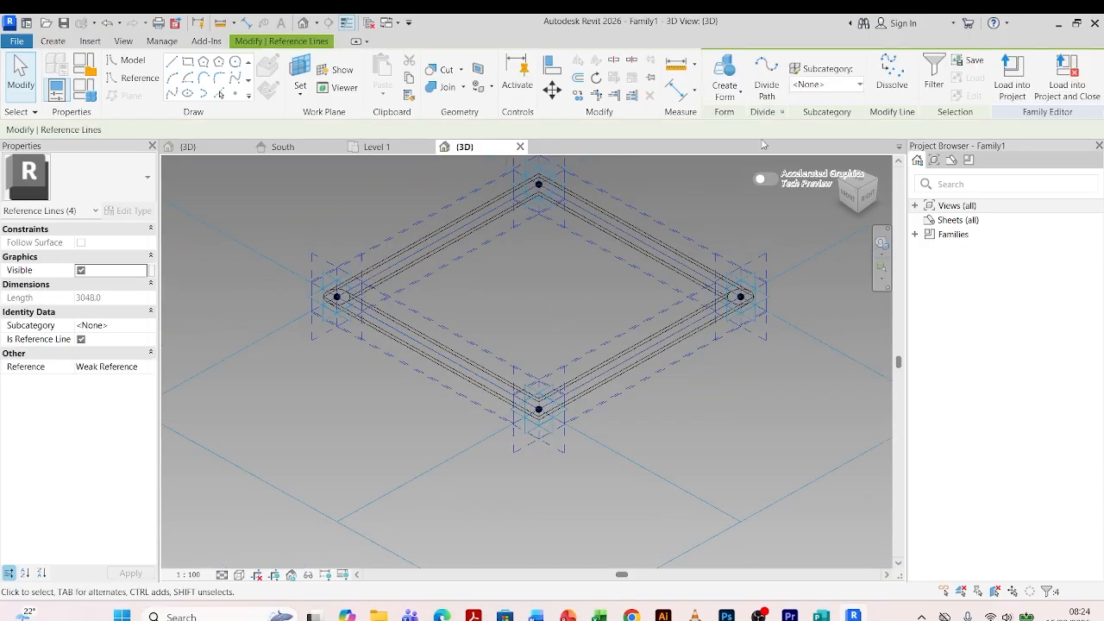
{"action": "left_click", "coordinate": [723, 76]}
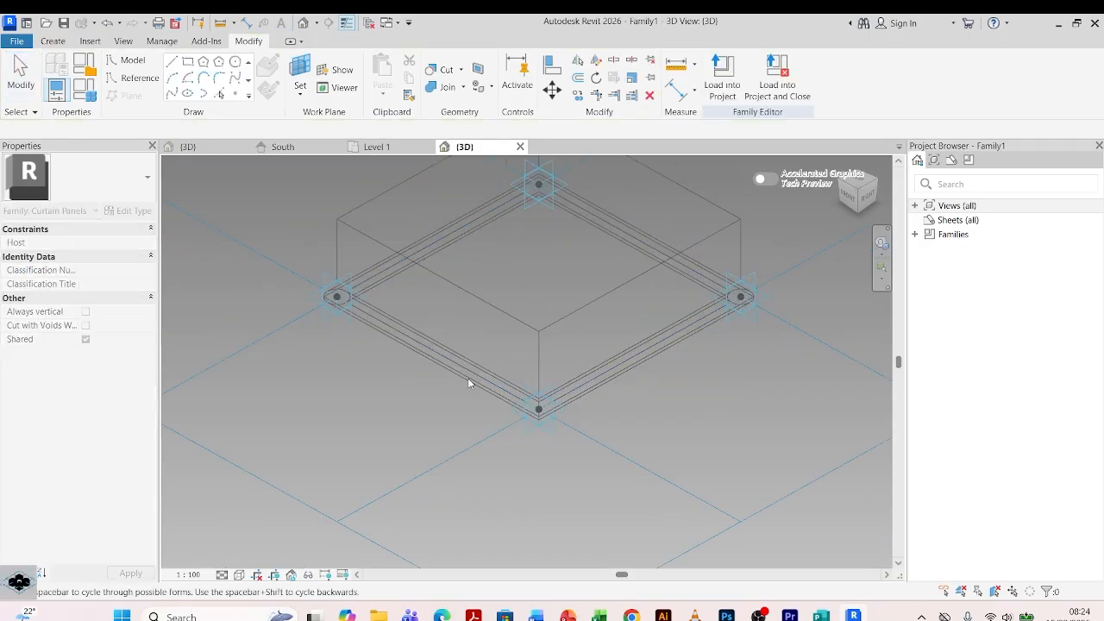
{"action": "scroll", "coordinate": [422, 442], "scroll_direction": "down", "scroll_amount": 1}
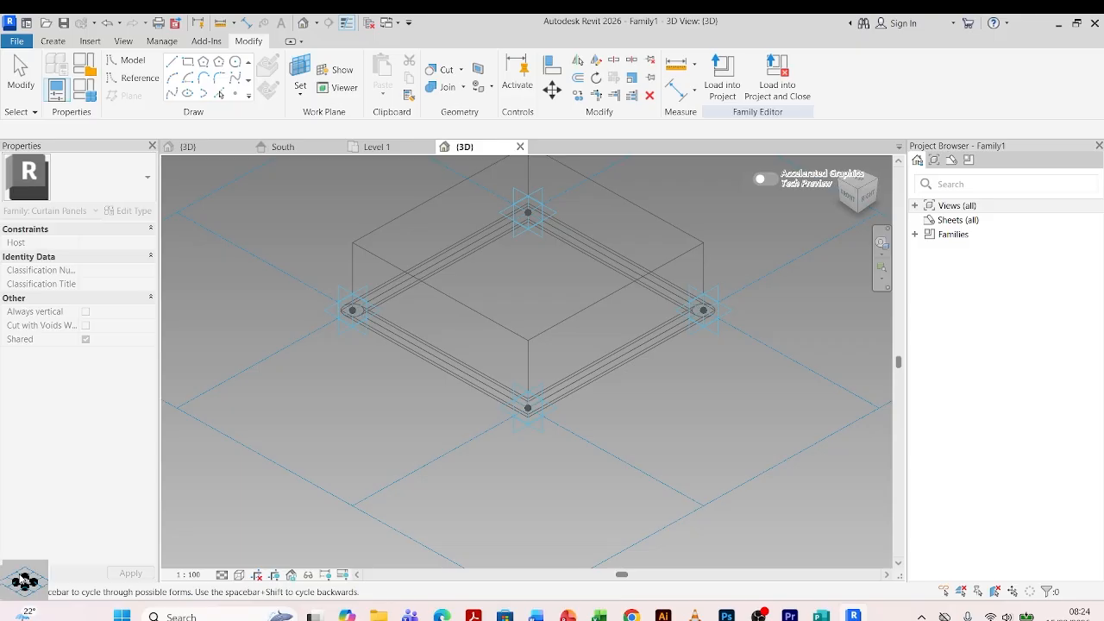
{"action": "left_click", "coordinate": [543, 236]}
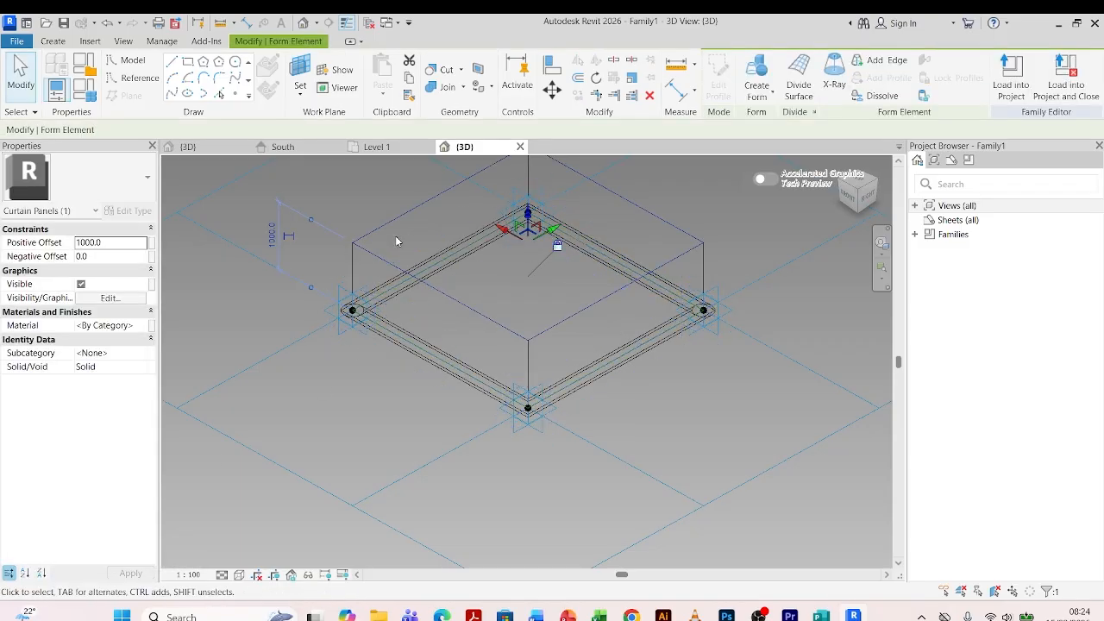
- Set the extruded panel form's height to 25 mm
{"action": "left_click", "coordinate": [271, 233]}
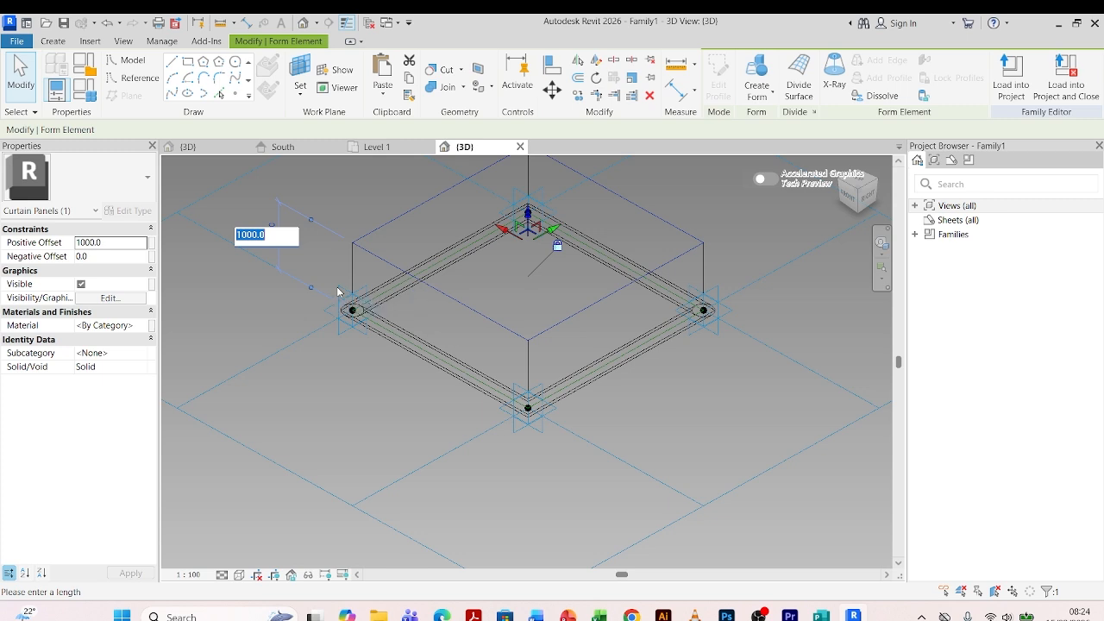
{"action": "type", "text": "25"}
{"action": "key", "text": "Return"}
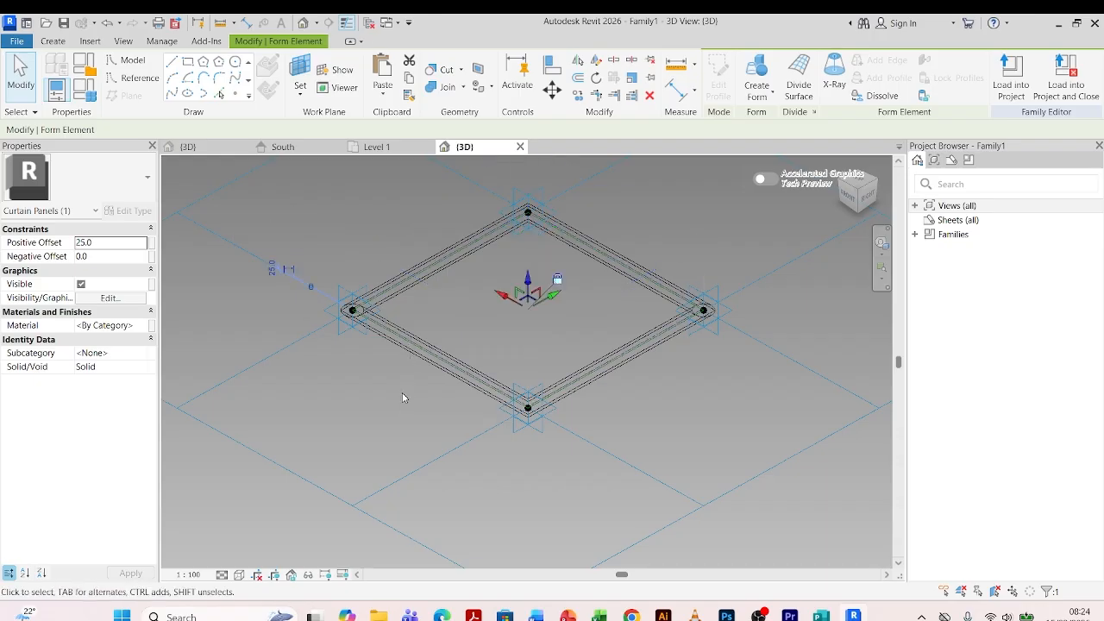
{"action": "left_click", "coordinate": [524, 362]}
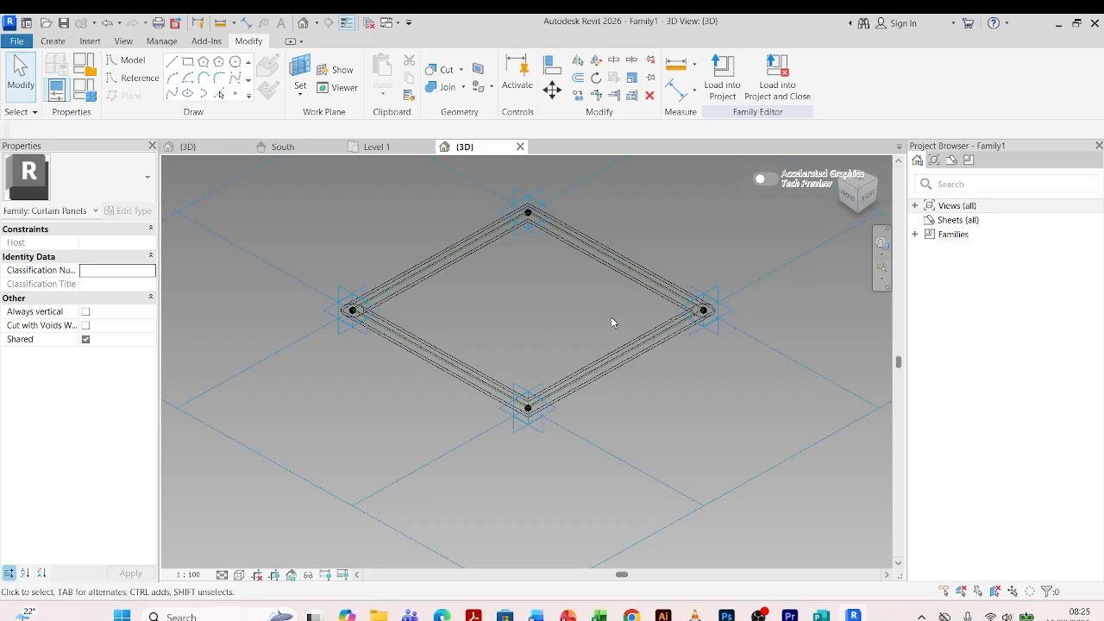
- Associate the swept frame's material with a new type-based family parameter named "material 1"
{"action": "key", "text": "Tab"}
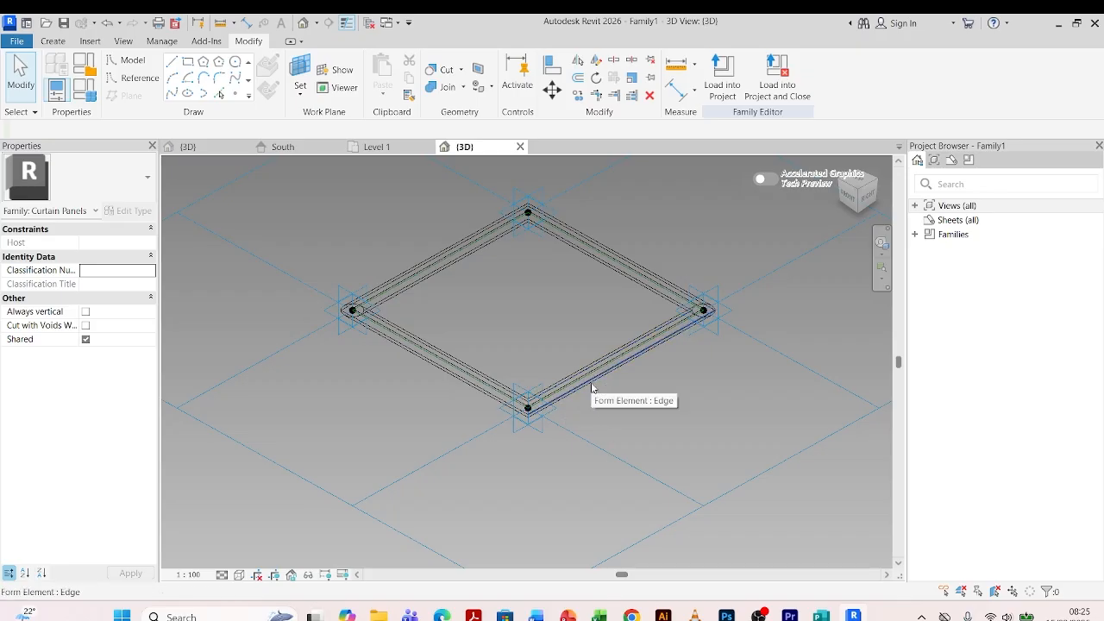
{"action": "key", "text": "Tab"}
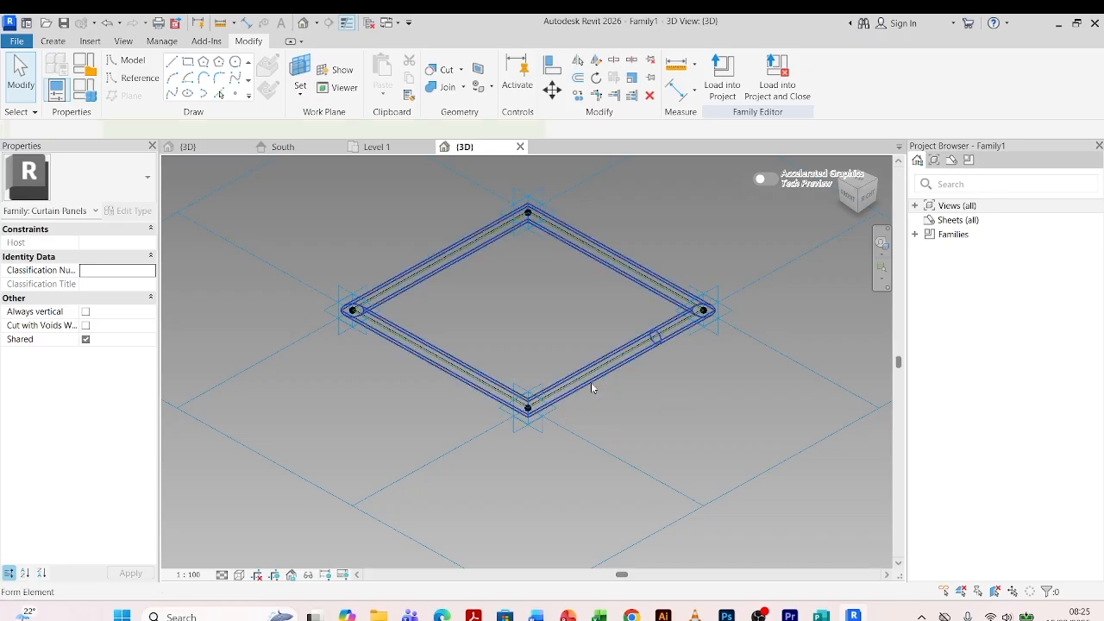
{"action": "left_click", "coordinate": [592, 385]}
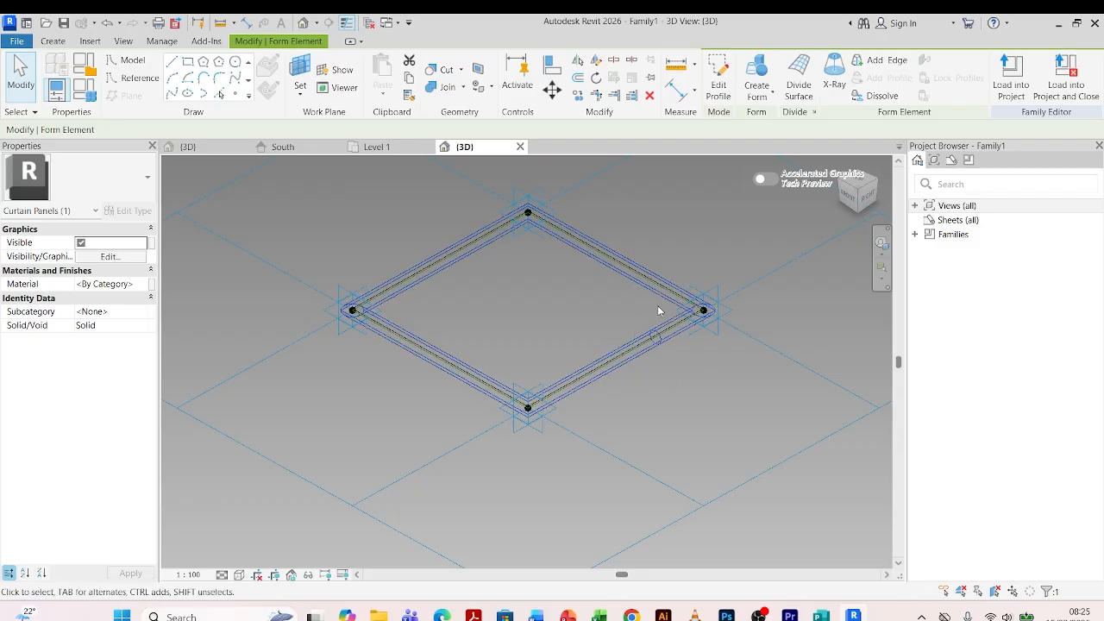
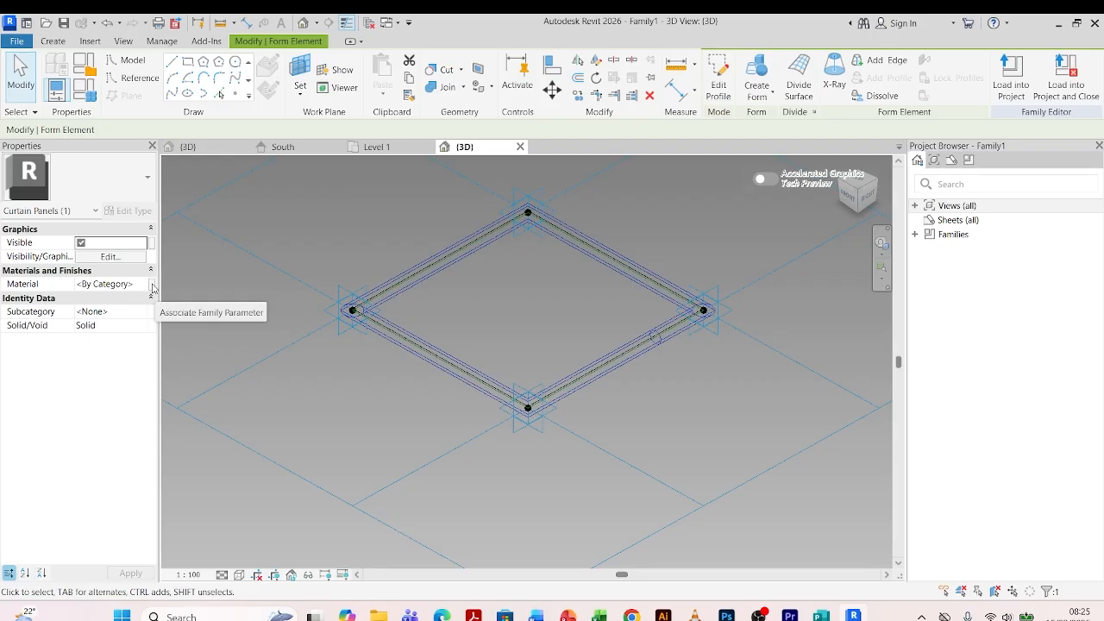
{"action": "left_click", "coordinate": [154, 288]}
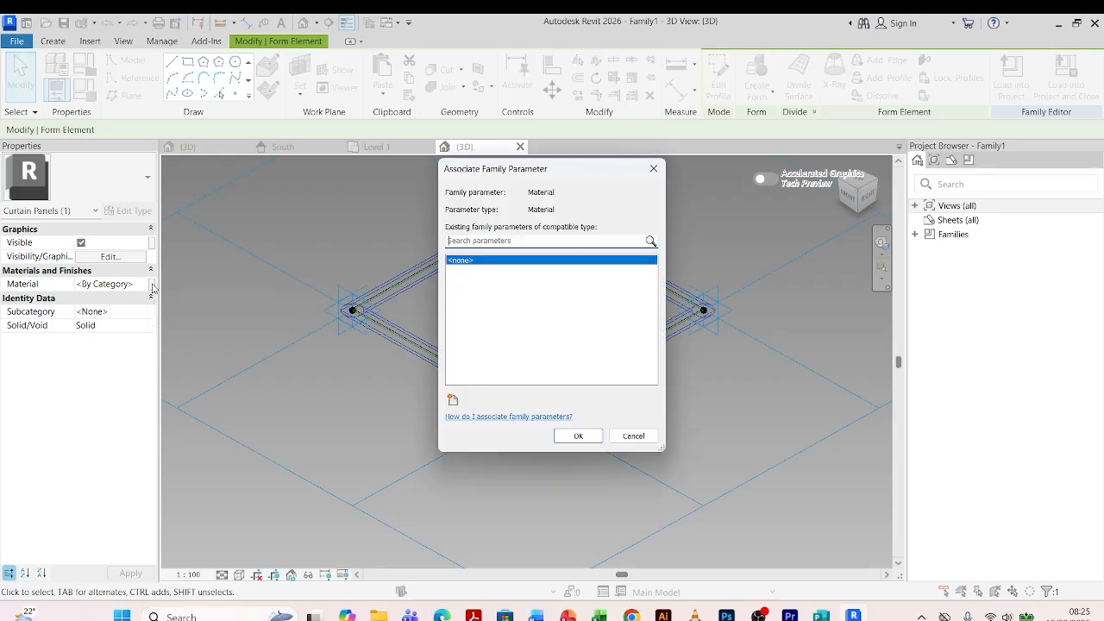
{"action": "left_click", "coordinate": [454, 401]}
{"action": "type", "text": "material 1"}
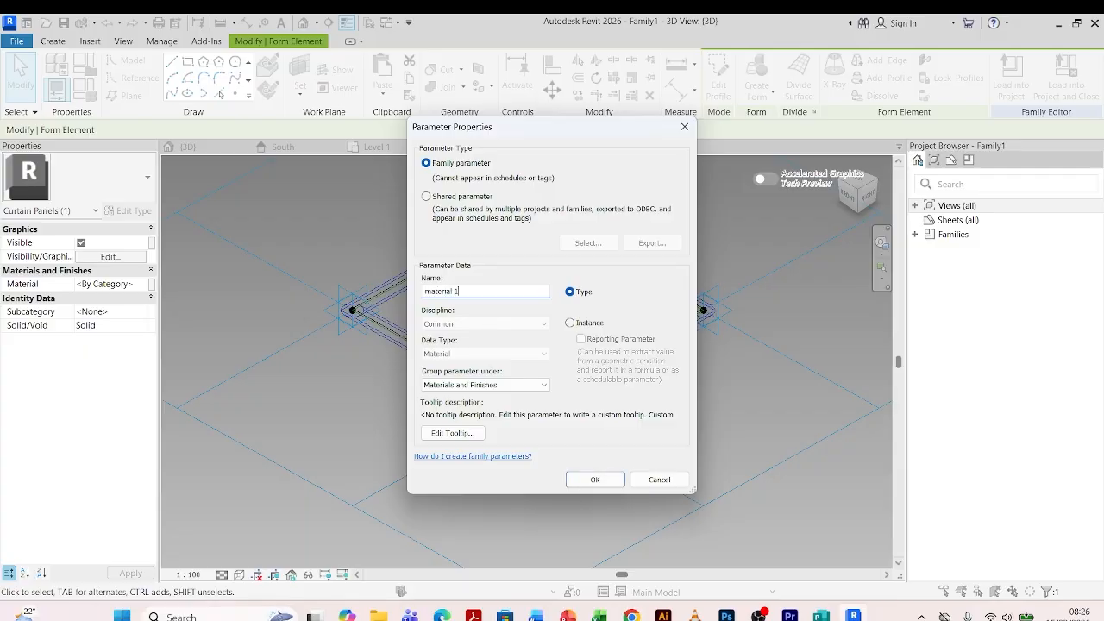
{"action": "left_click", "coordinate": [595, 480]}
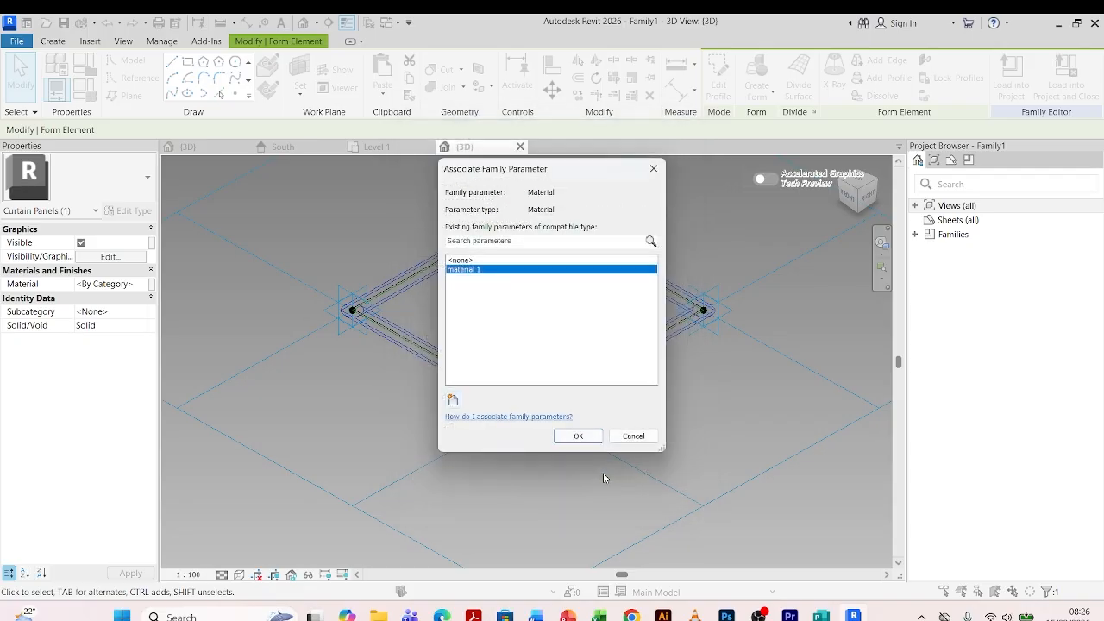
{"action": "left_click", "coordinate": [588, 437]}
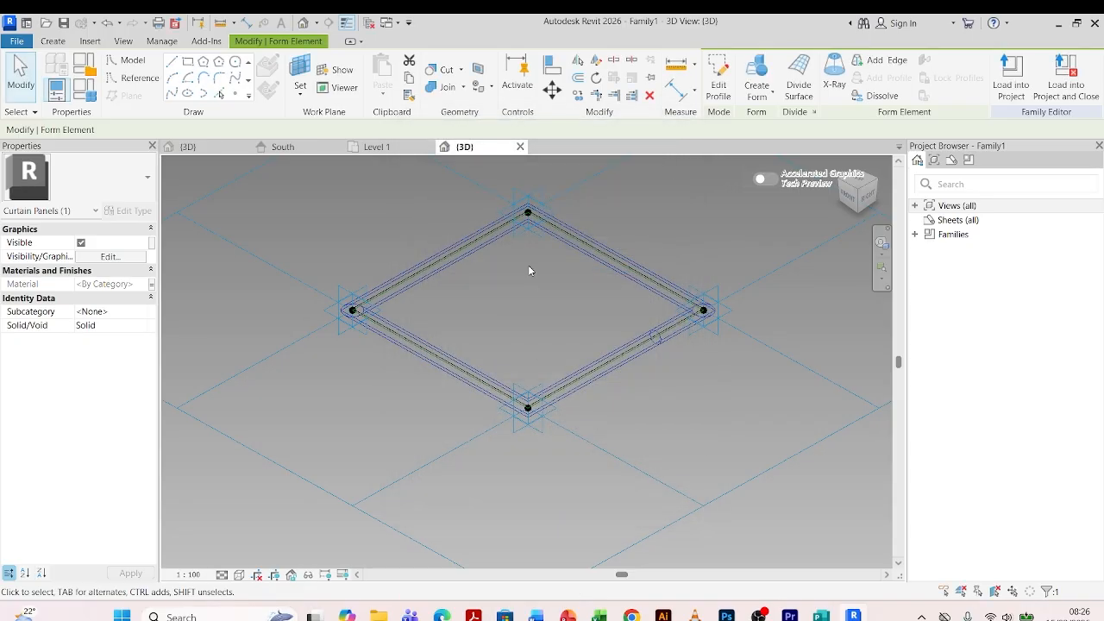
{"action": "left_click", "coordinate": [562, 277]}
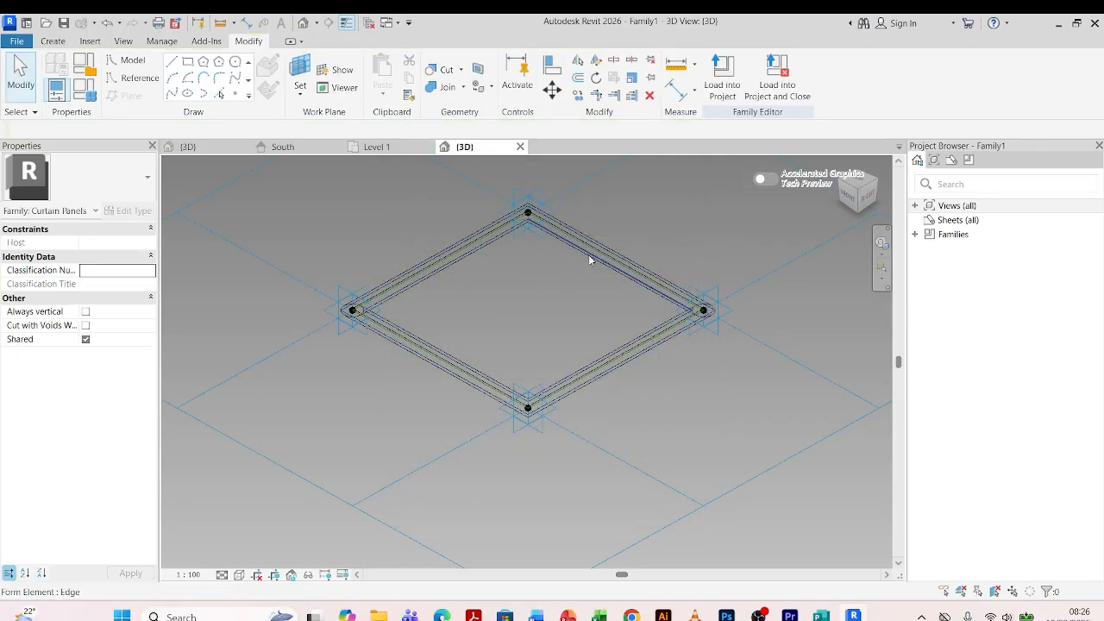
- Associate the inner panel form's material with a new type-based family parameter named "material 2"
{"action": "key", "text": "Tab"}
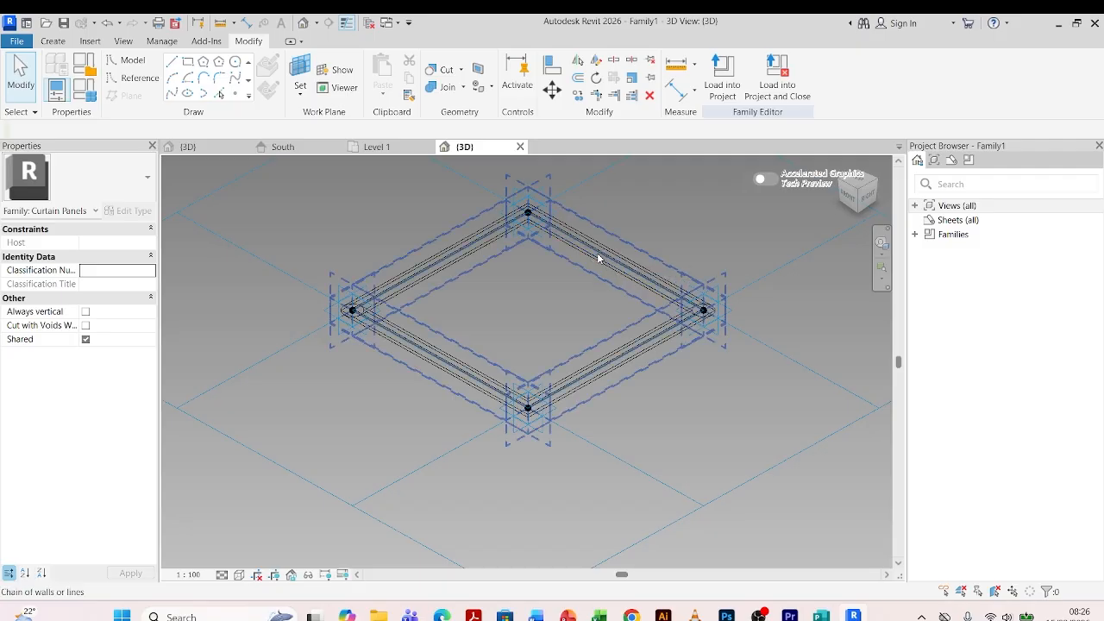
{"action": "key", "text": "Tab"}
{"action": "key", "text": "Tab"}
{"action": "key", "text": "Tab"}
{"action": "key", "text": "Tab"}
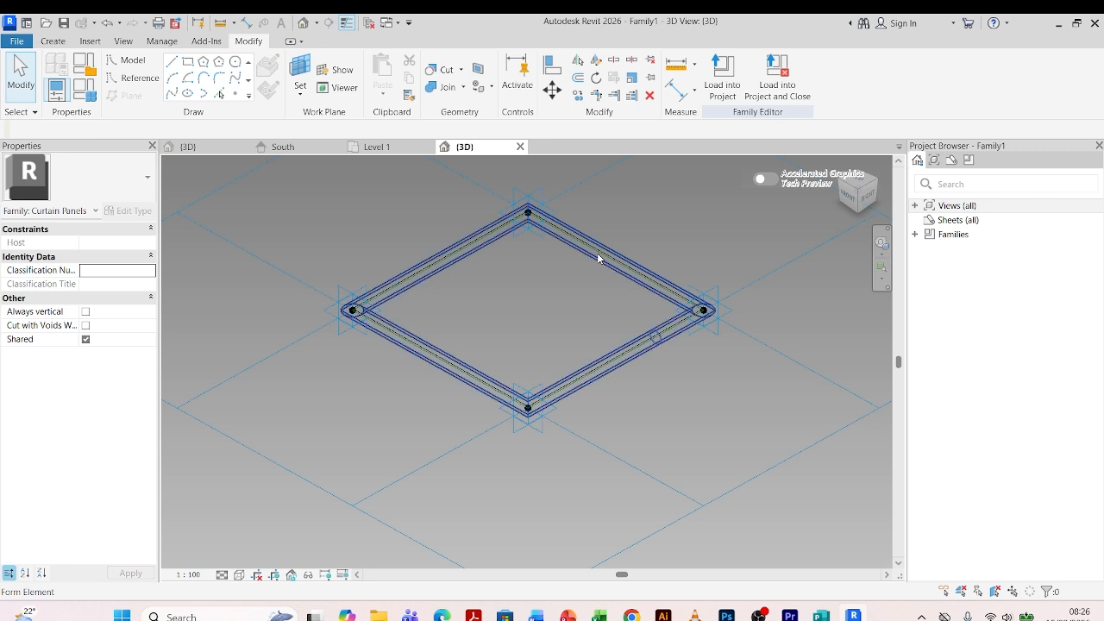
{"action": "key", "text": "Tab"}
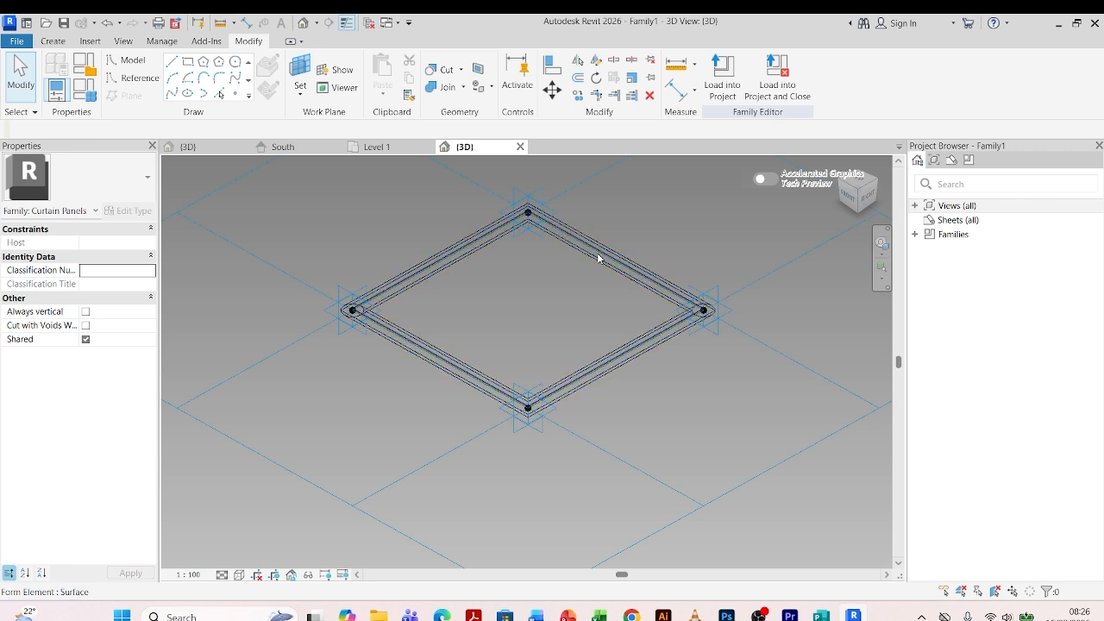
{"action": "left_click", "coordinate": [598, 257]}
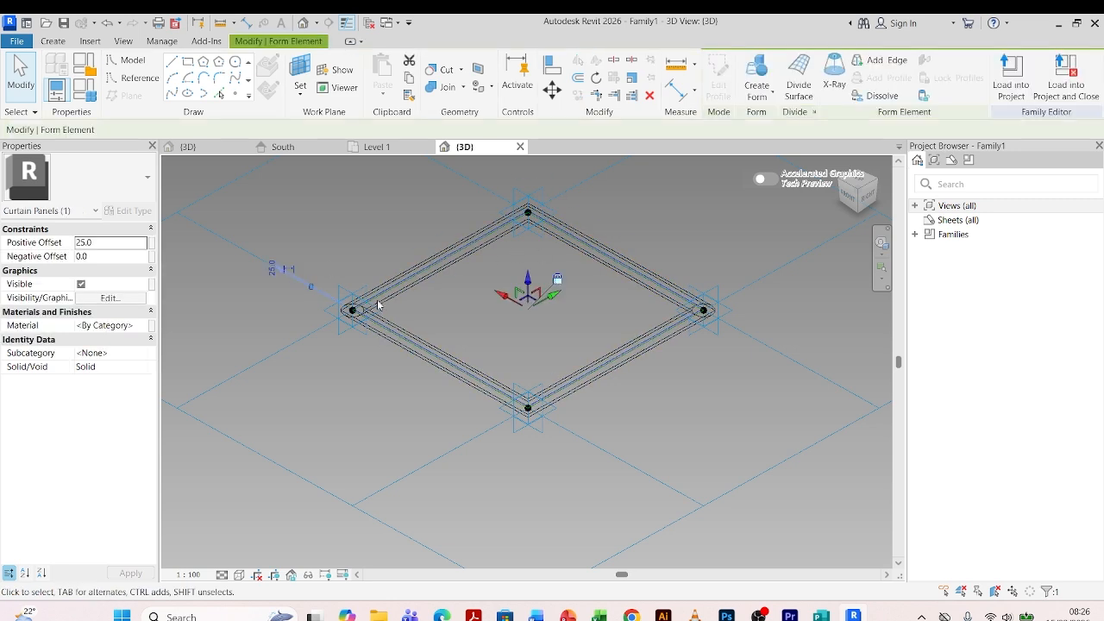
{"action": "left_click", "coordinate": [151, 328]}
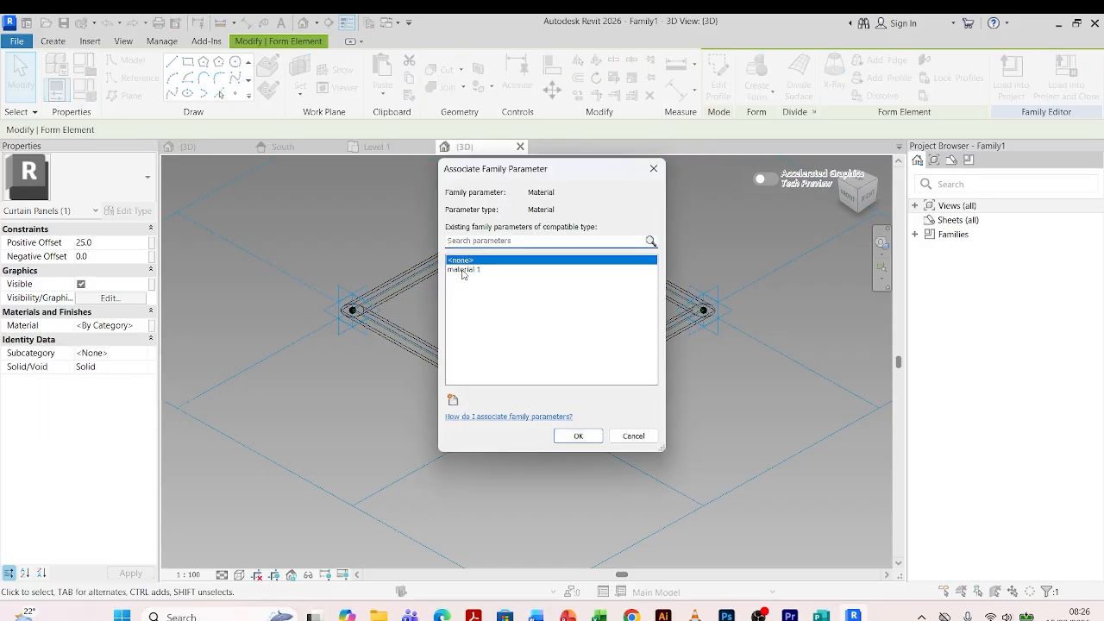
{"action": "left_click", "coordinate": [453, 399]}
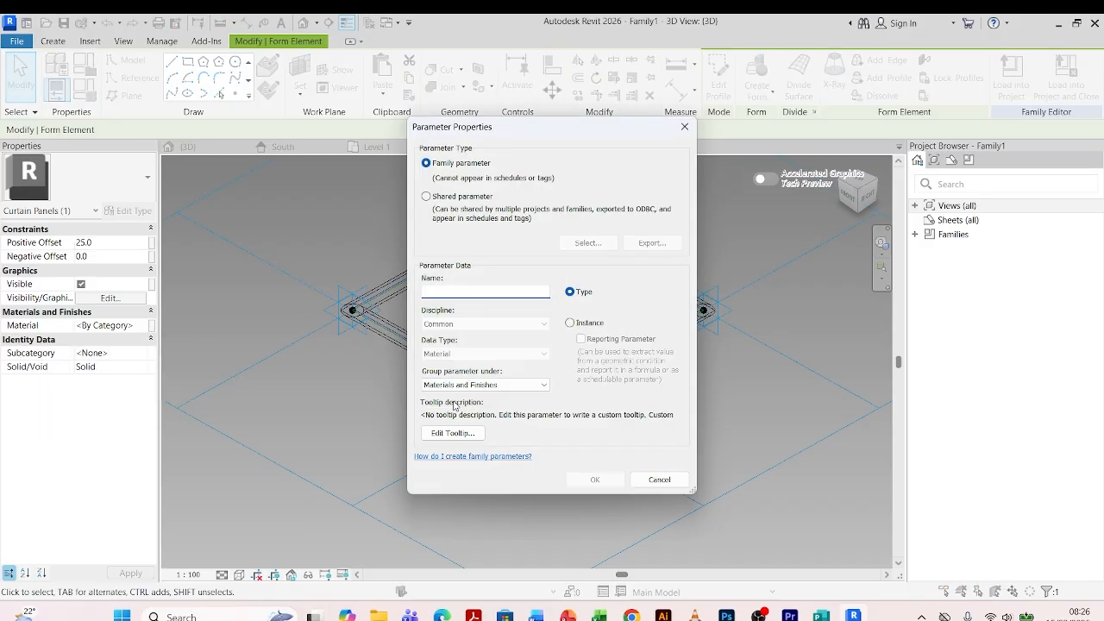
{"action": "type", "text": "material 2"}
{"action": "left_click", "coordinate": [595, 480]}
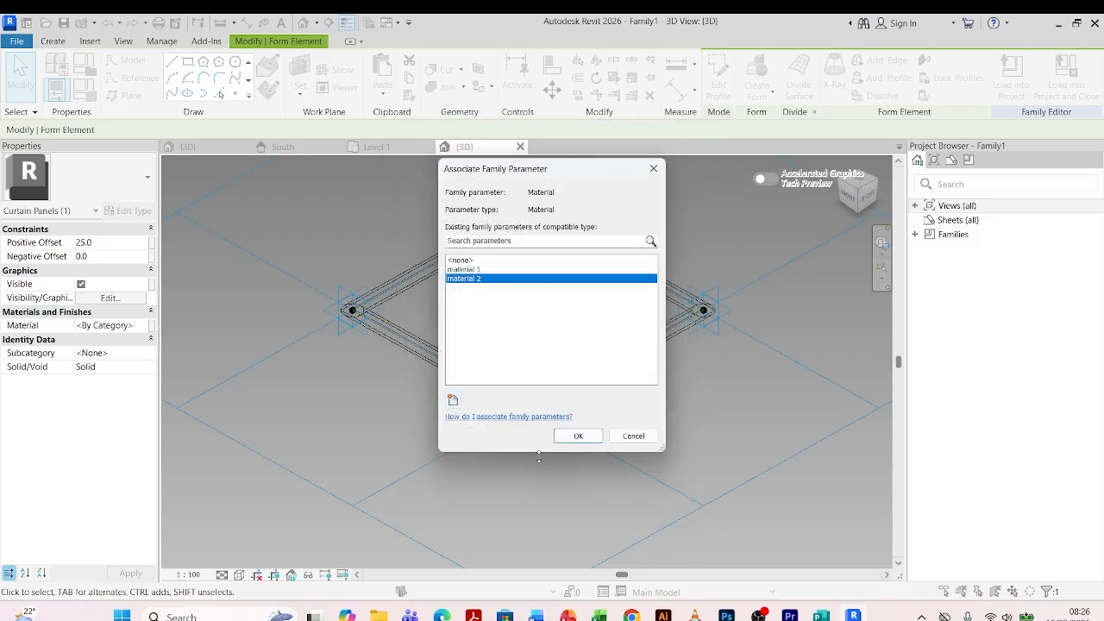
{"action": "left_click", "coordinate": [574, 437]}
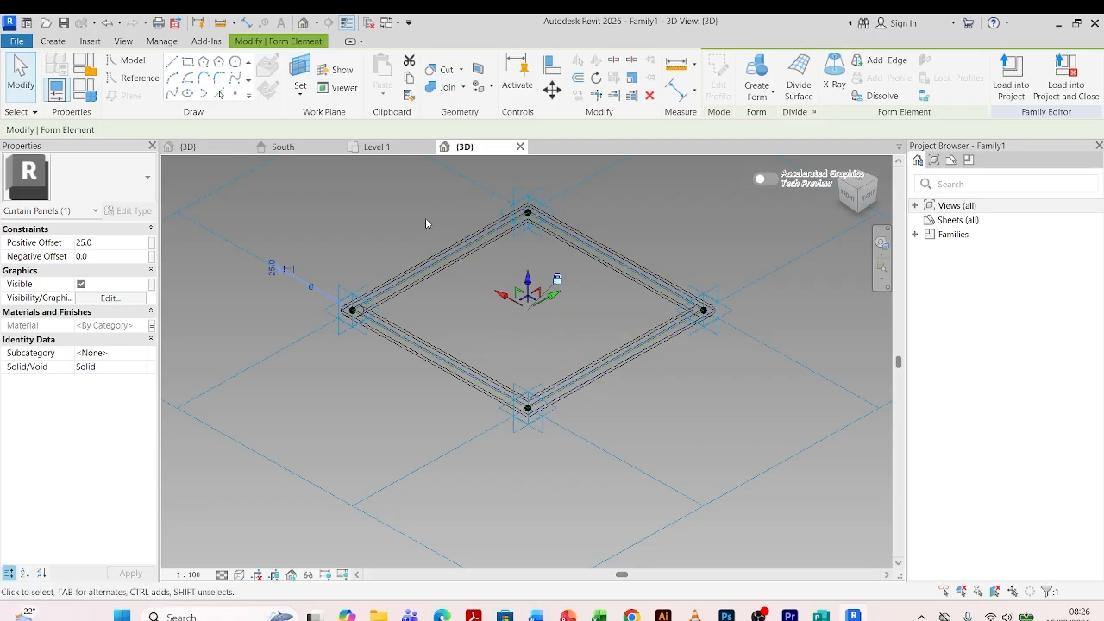
- Create a new material named "metal" for the "material 1" family parameter
{"action": "left_click", "coordinate": [90, 100]}
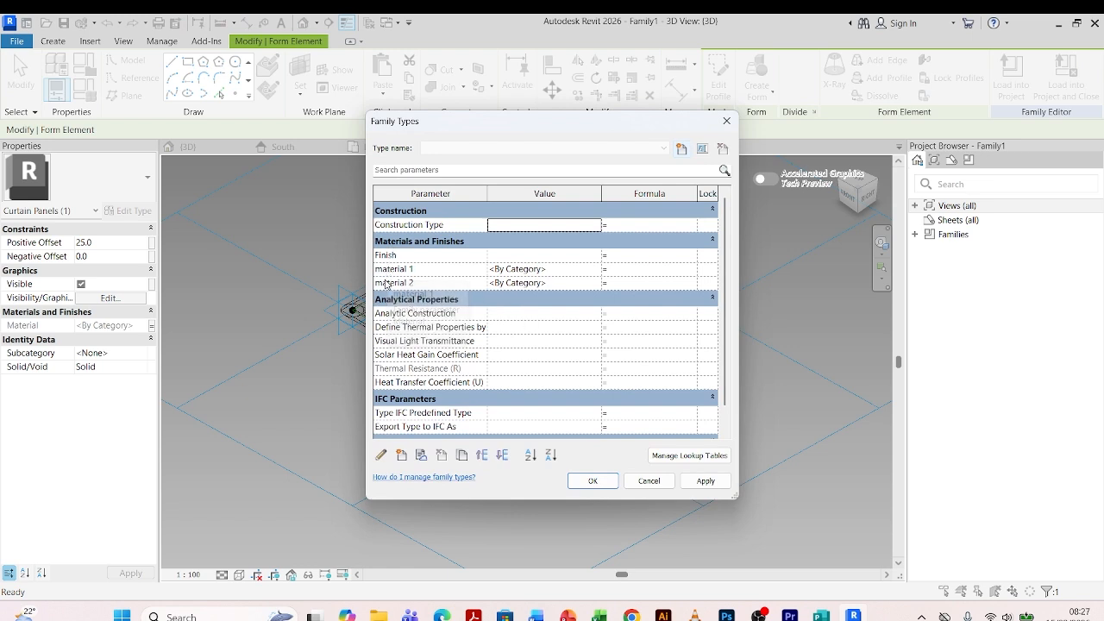
{"action": "left_click", "coordinate": [595, 270]}
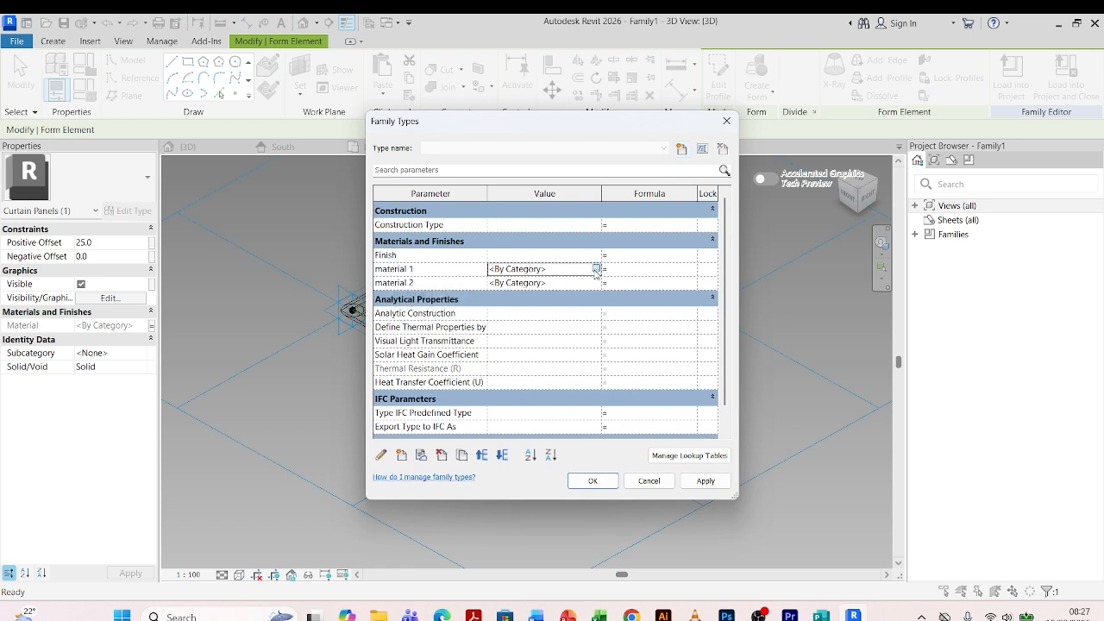
{"action": "left_click", "coordinate": [595, 269]}
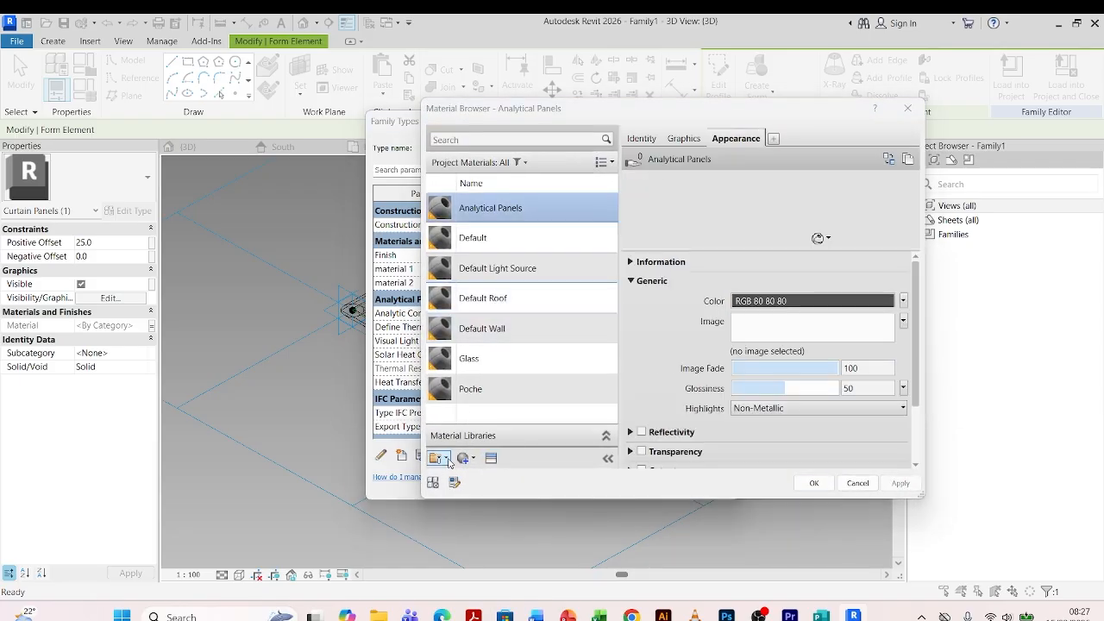
{"action": "left_click", "coordinate": [472, 458]}
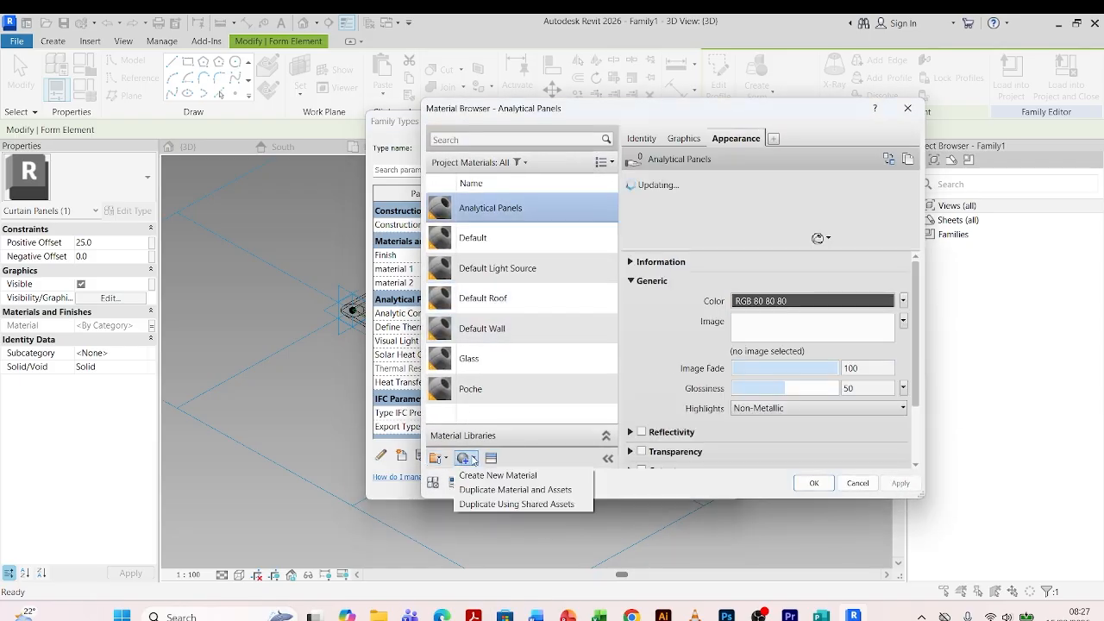
{"action": "left_click", "coordinate": [489, 476]}
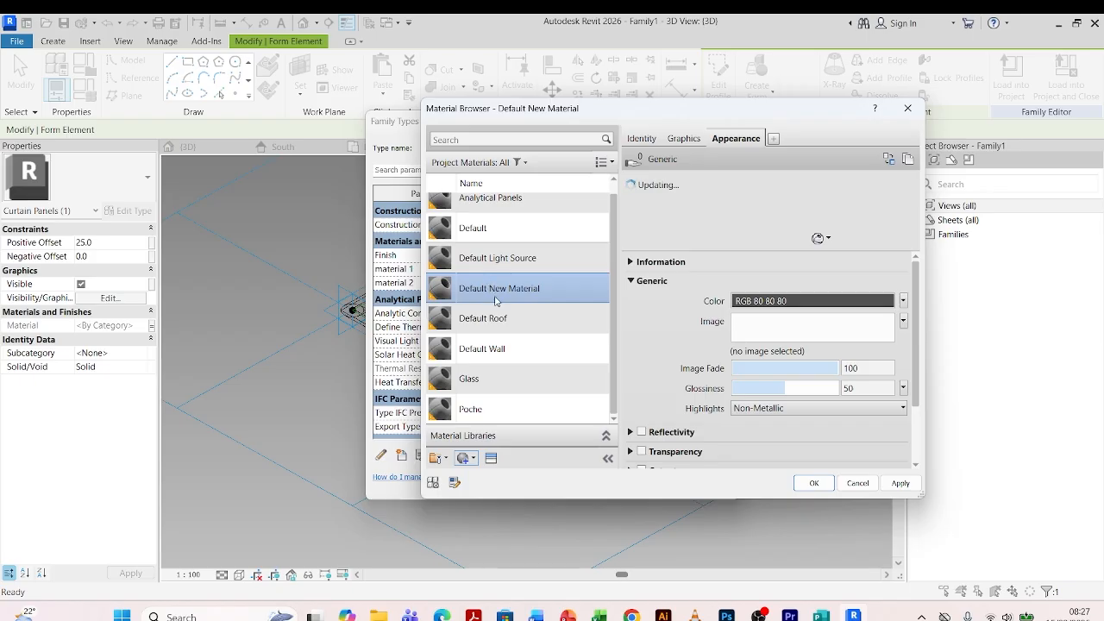
{"action": "right_click", "coordinate": [496, 290]}
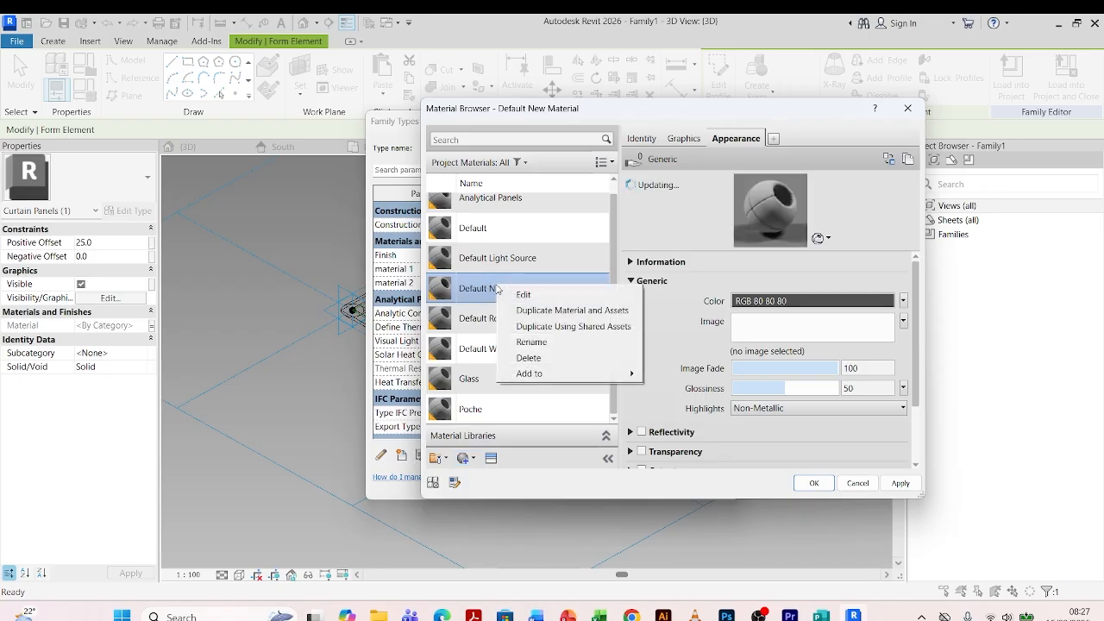
{"action": "left_click", "coordinate": [529, 343]}
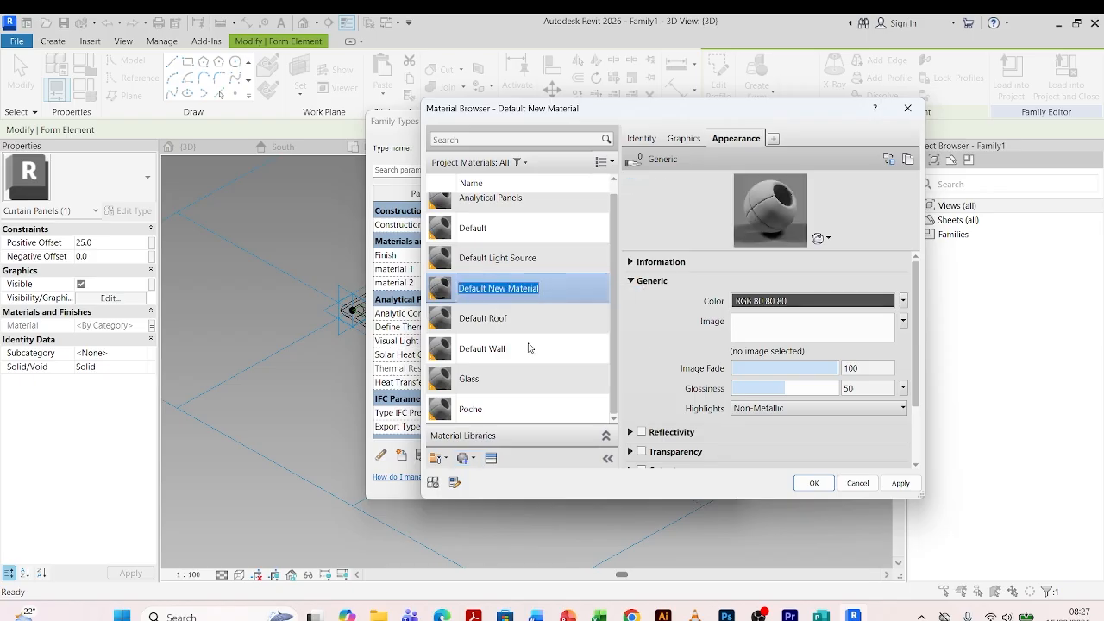
{"action": "type", "text": "metal"}
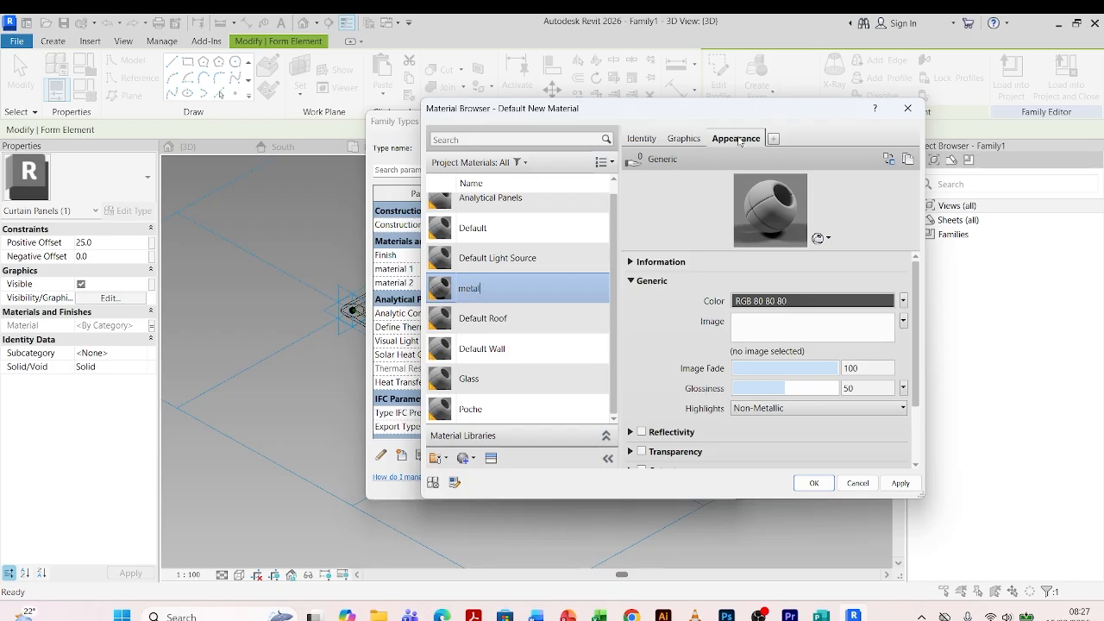
- Replace the metal material's appearance with the library asset Aluminum - Dark and assign the material to "material 1"
{"action": "left_click", "coordinate": [886, 159]}
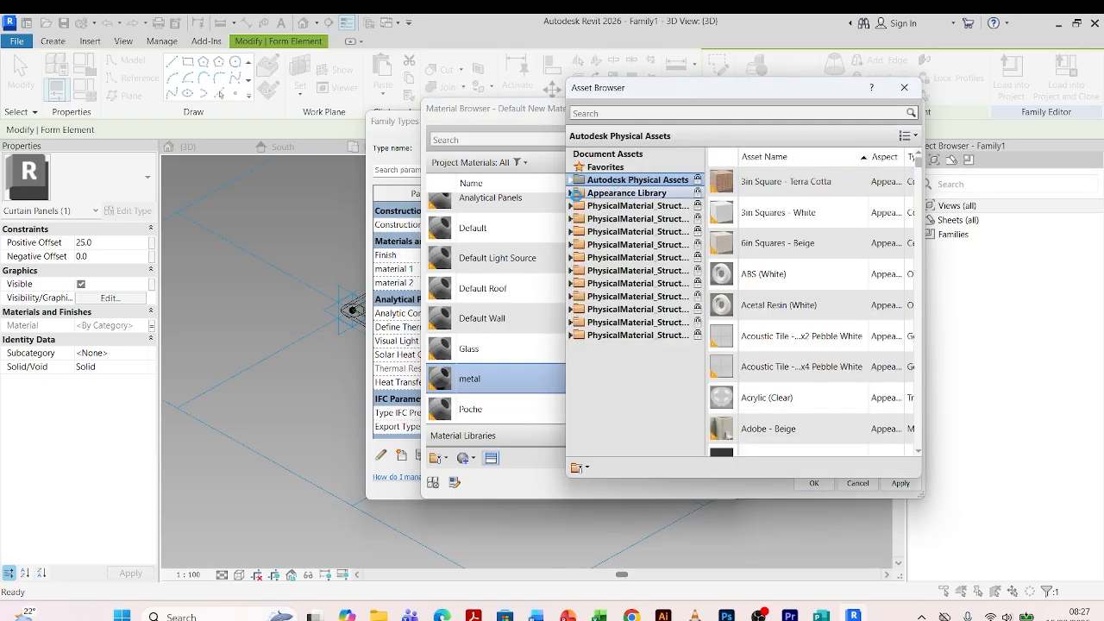
{"action": "left_click", "coordinate": [574, 192]}
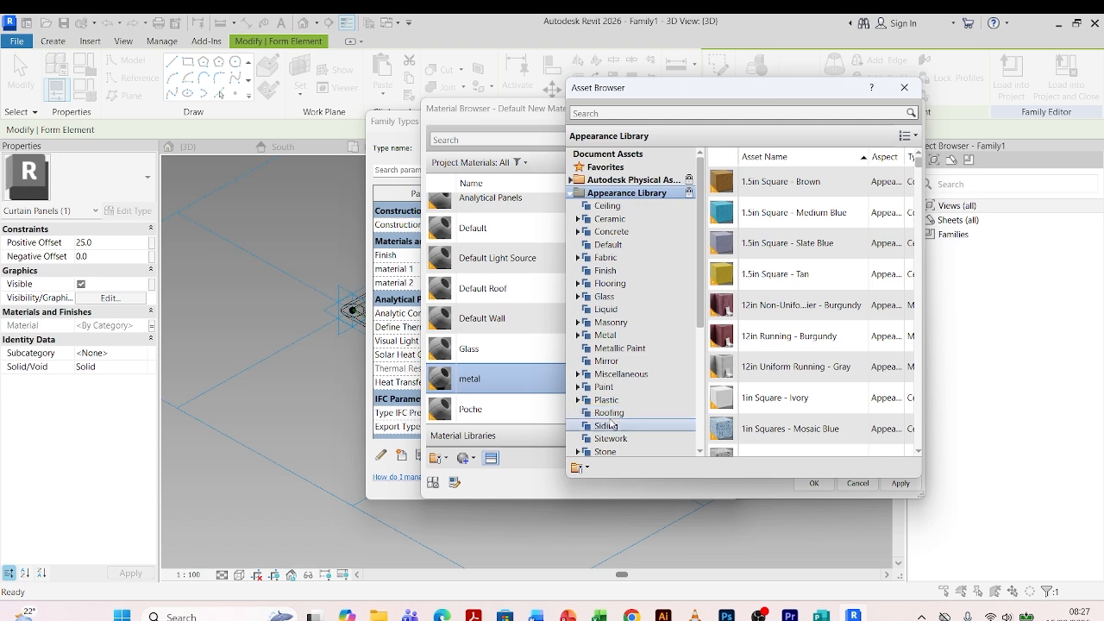
{"action": "scroll", "coordinate": [611, 425], "scroll_direction": "down", "scroll_amount": 1}
{"action": "scroll", "coordinate": [610, 424], "scroll_direction": "down", "scroll_amount": 1}
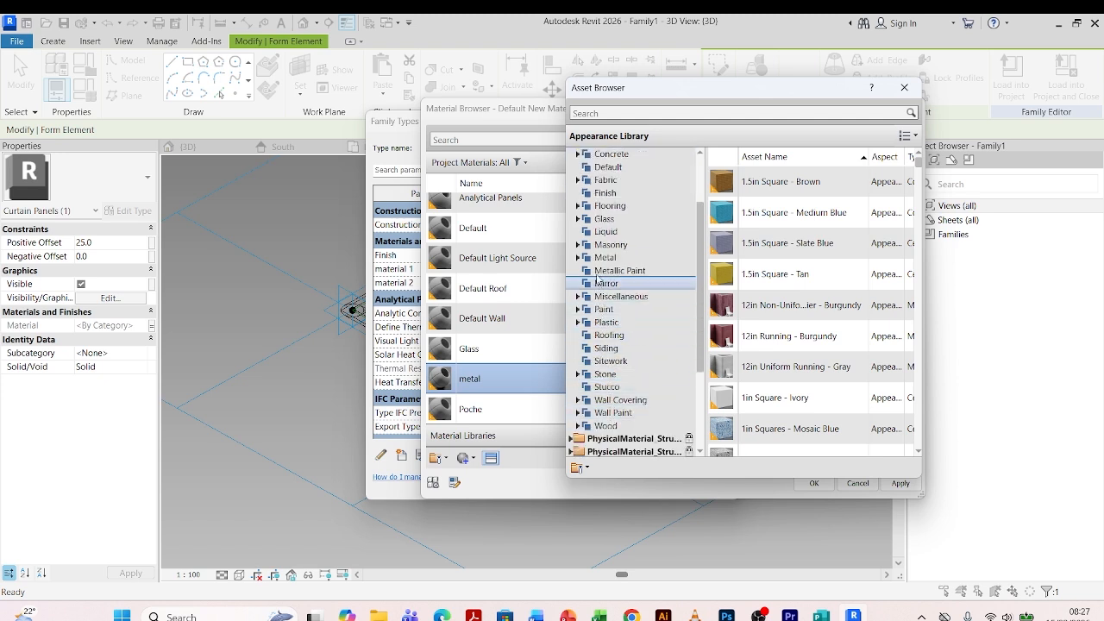
{"action": "left_click", "coordinate": [584, 259]}
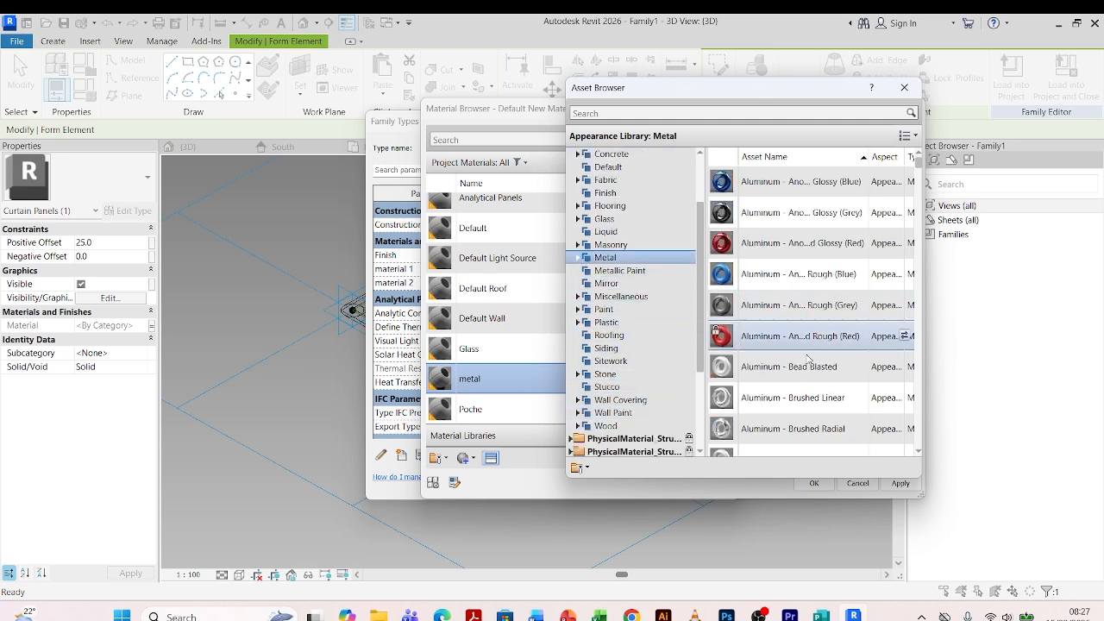
{"action": "scroll", "coordinate": [764, 367], "scroll_direction": "down", "scroll_amount": 3}
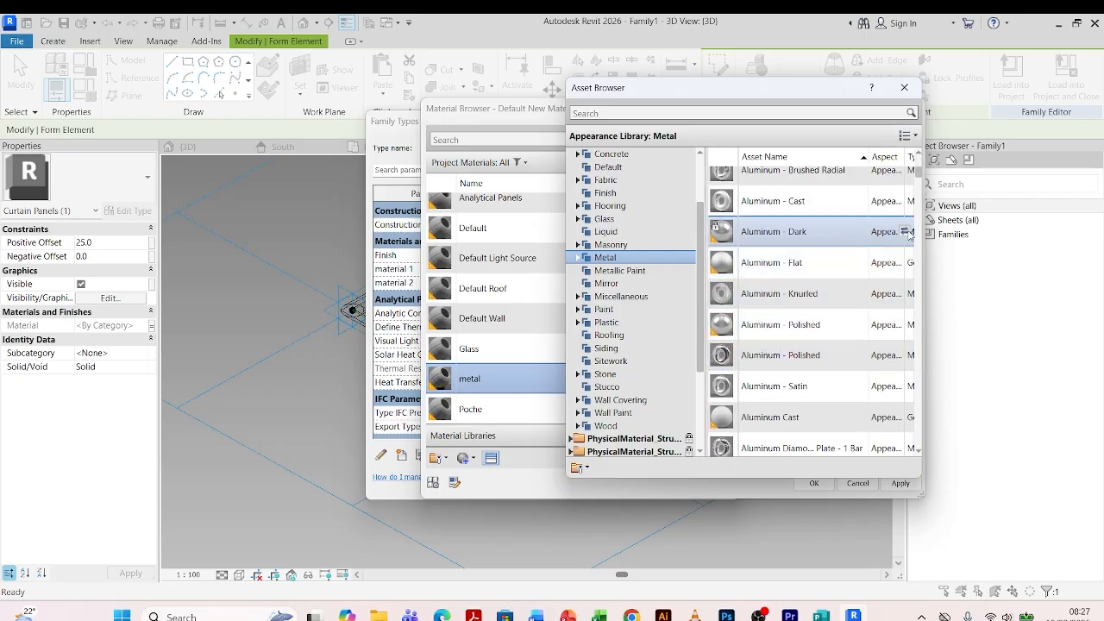
{"action": "left_click", "coordinate": [907, 233]}
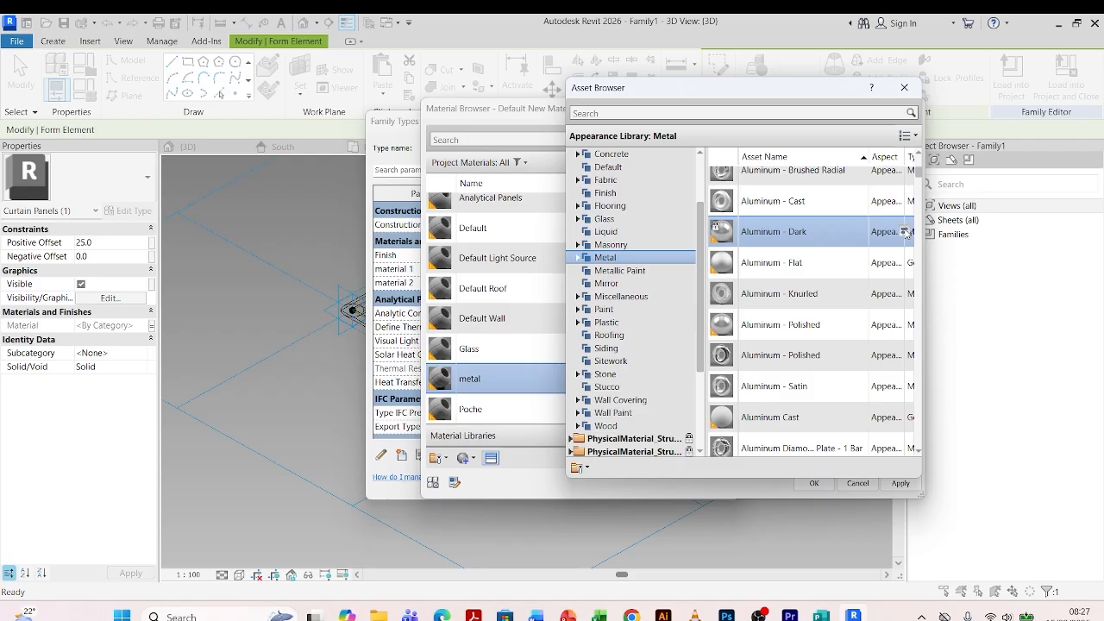
{"action": "left_click", "coordinate": [901, 90]}
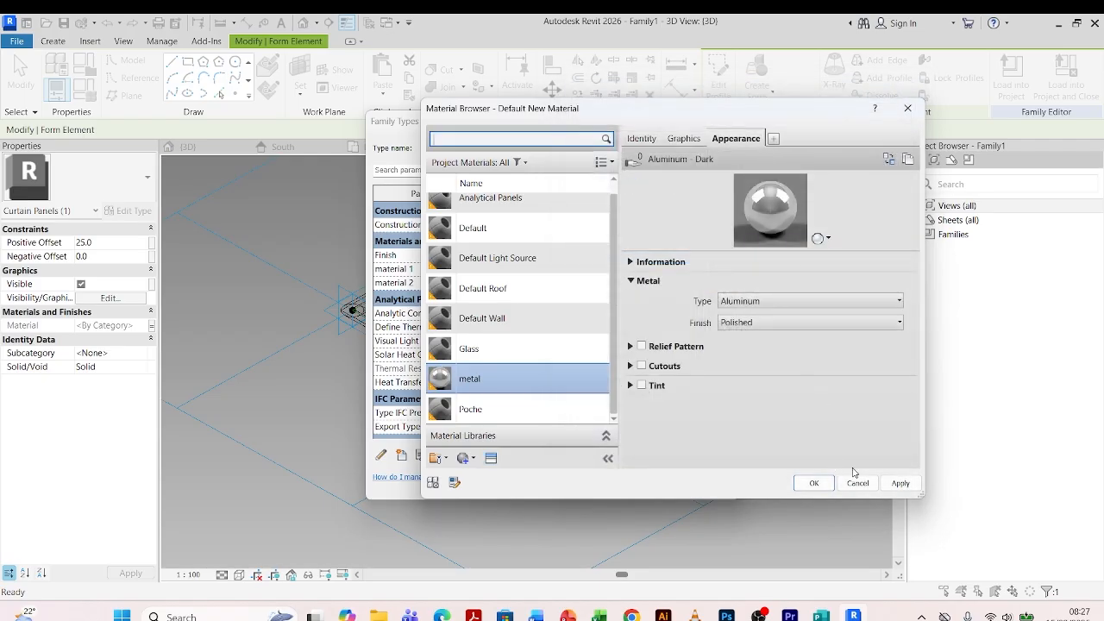
{"action": "left_click", "coordinate": [898, 485]}
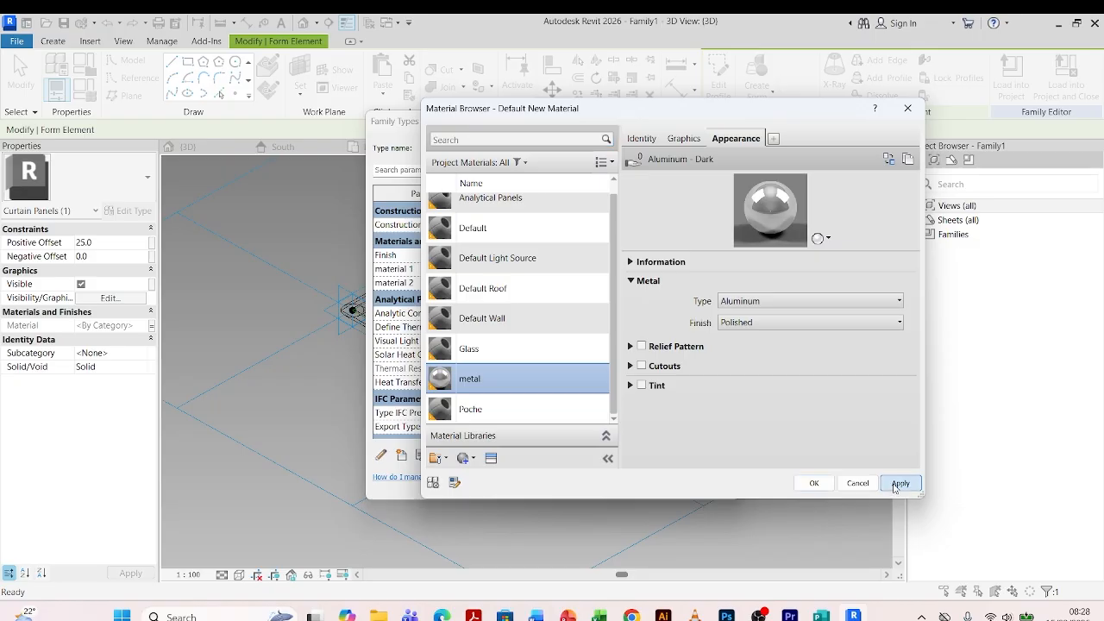
{"action": "left_click", "coordinate": [815, 484]}
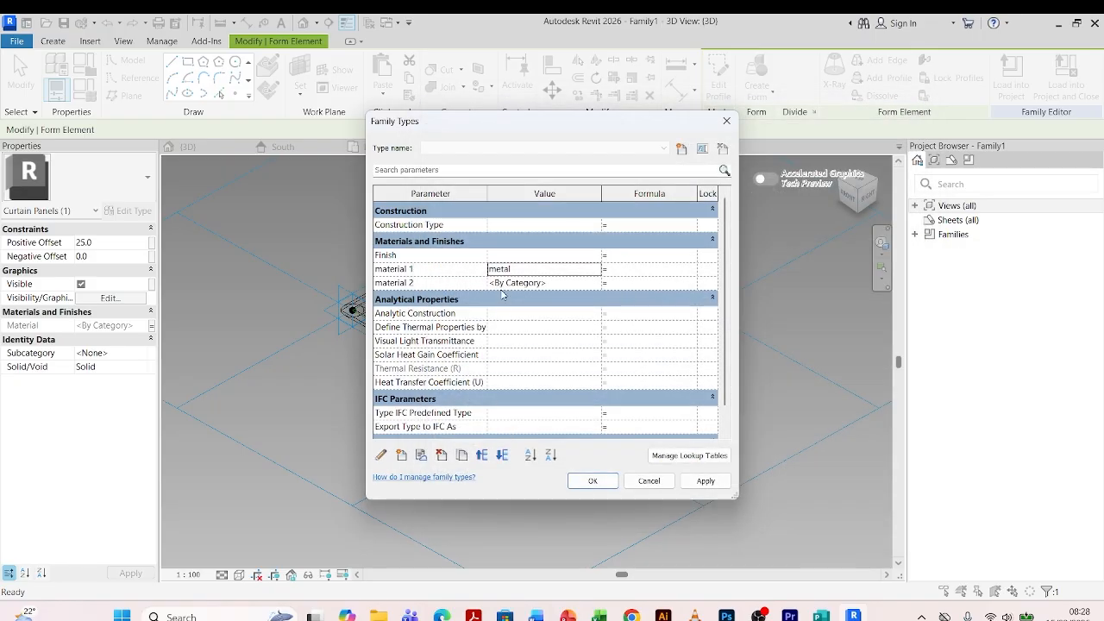
- Create a new material named "glss" for the "material 2" family parameter
{"action": "left_click", "coordinate": [595, 283]}
{"action": "left_click", "coordinate": [595, 283]}
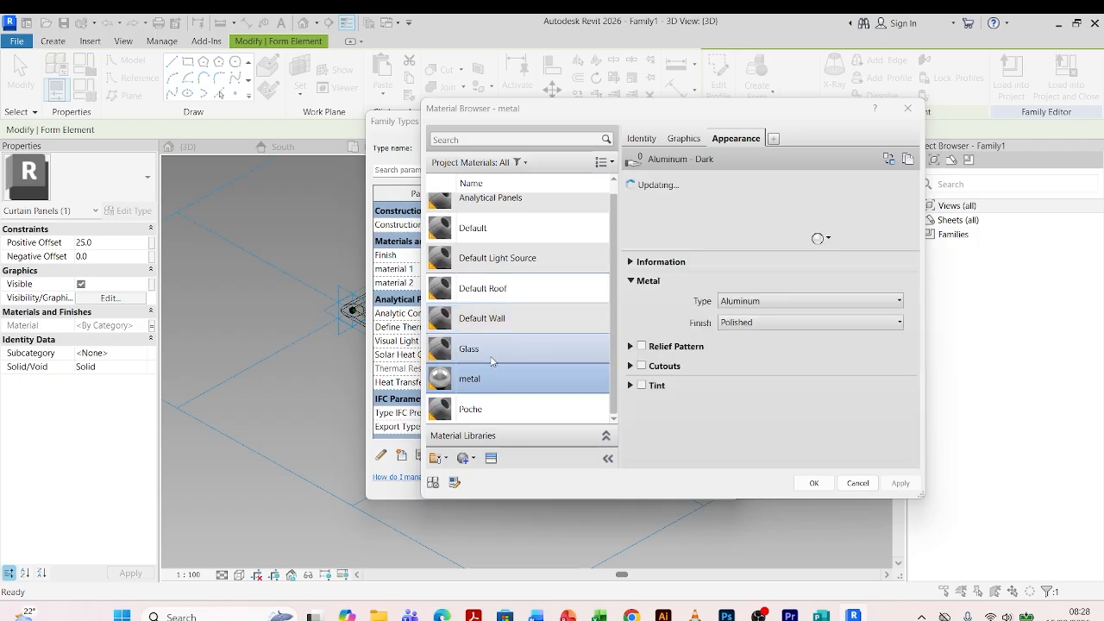
{"action": "left_click", "coordinate": [472, 461]}
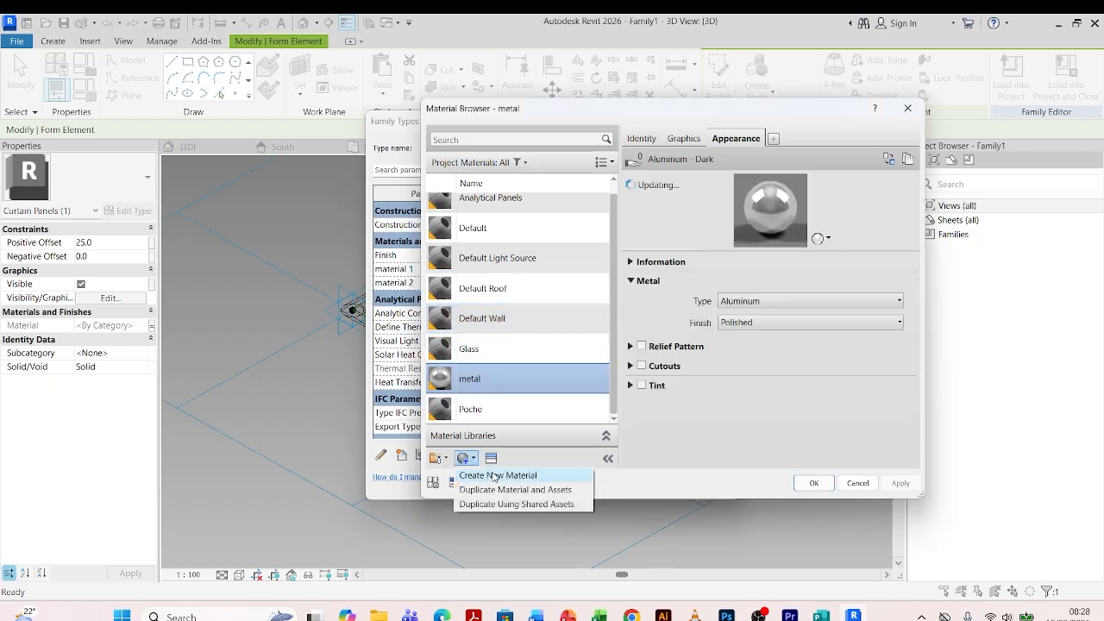
{"action": "left_click", "coordinate": [496, 477]}
{"action": "right_click", "coordinate": [512, 299]}
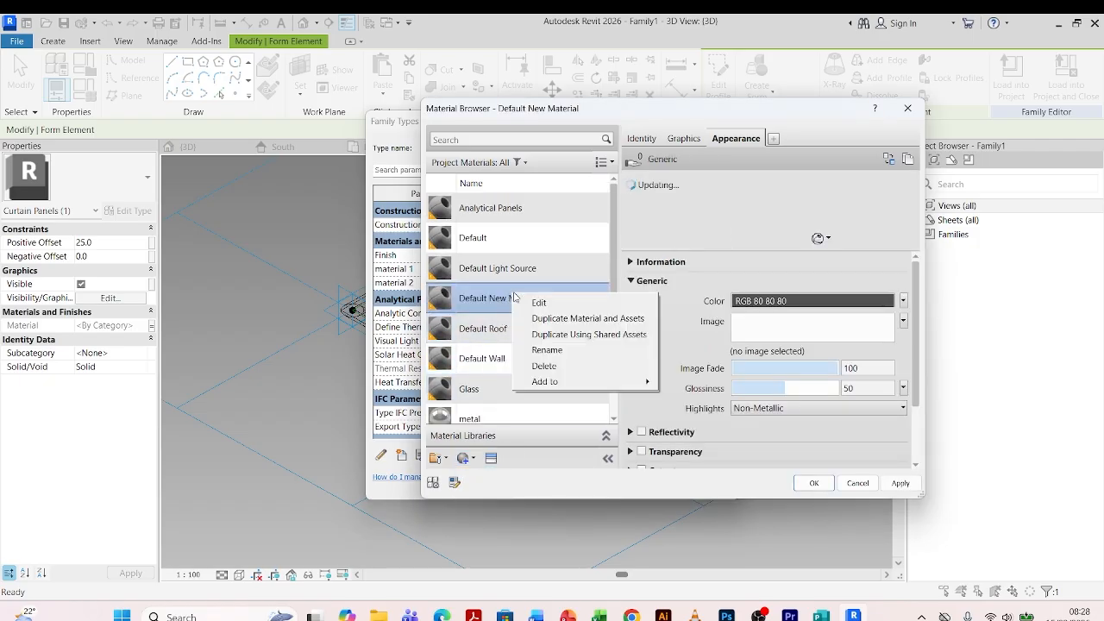
{"action": "left_click", "coordinate": [550, 354]}
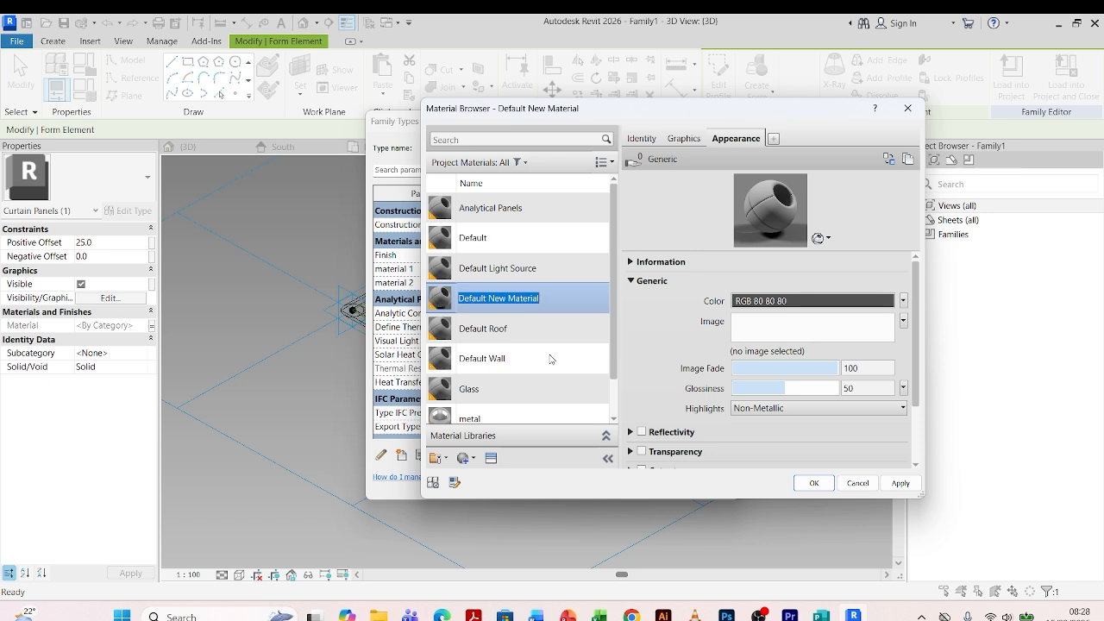
{"action": "type", "text": "glss"}
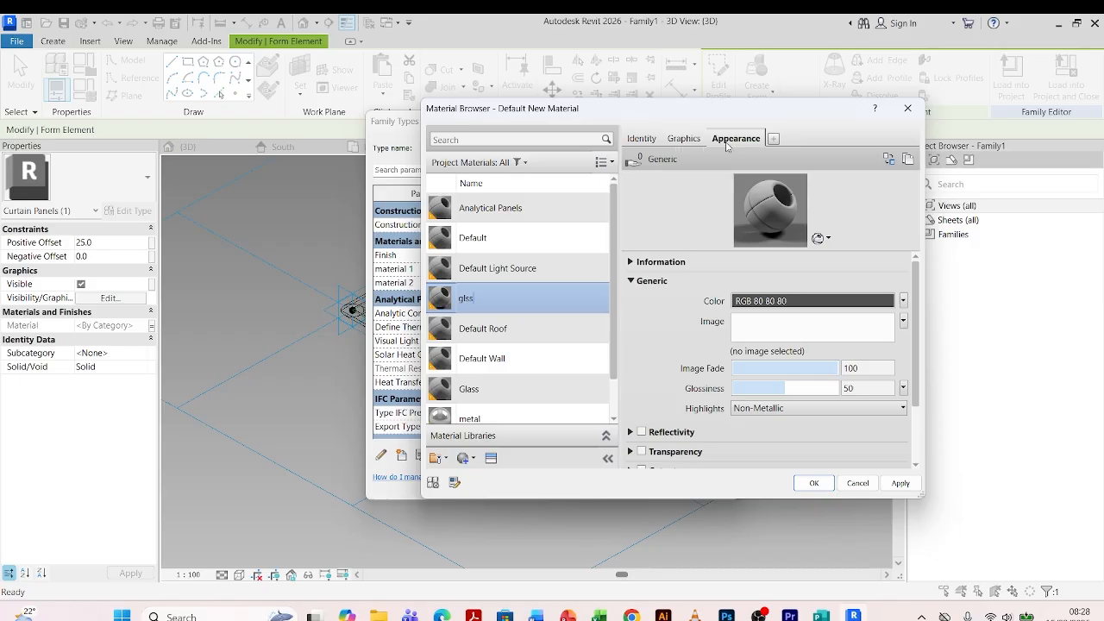
- Give the glss material the Blue - Single Pane glazing appearance, assign it to "material 2" and apply the family type changes
{"action": "left_click", "coordinate": [889, 159]}
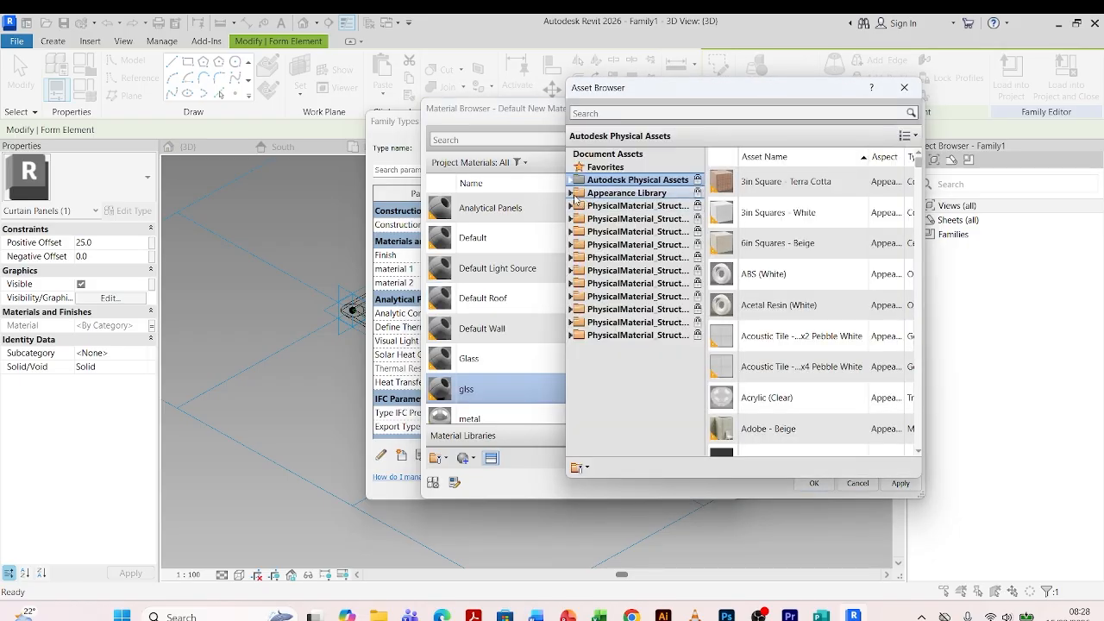
{"action": "left_click", "coordinate": [572, 193]}
{"action": "scroll", "coordinate": [575, 309], "scroll_direction": "down", "scroll_amount": 1}
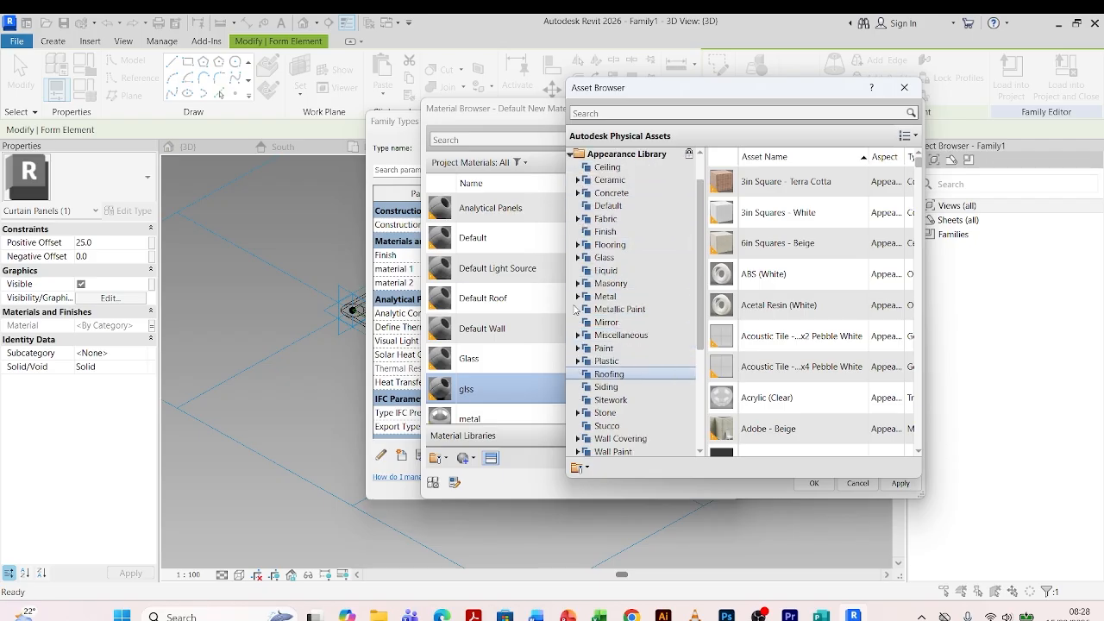
{"action": "left_click", "coordinate": [578, 257]}
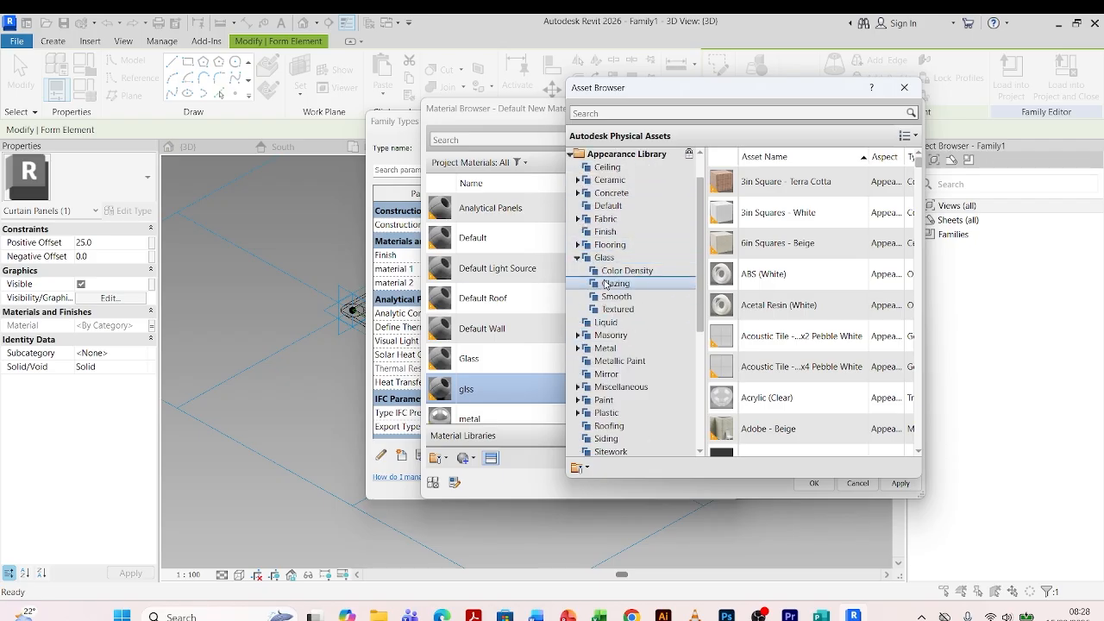
{"action": "left_click", "coordinate": [609, 284]}
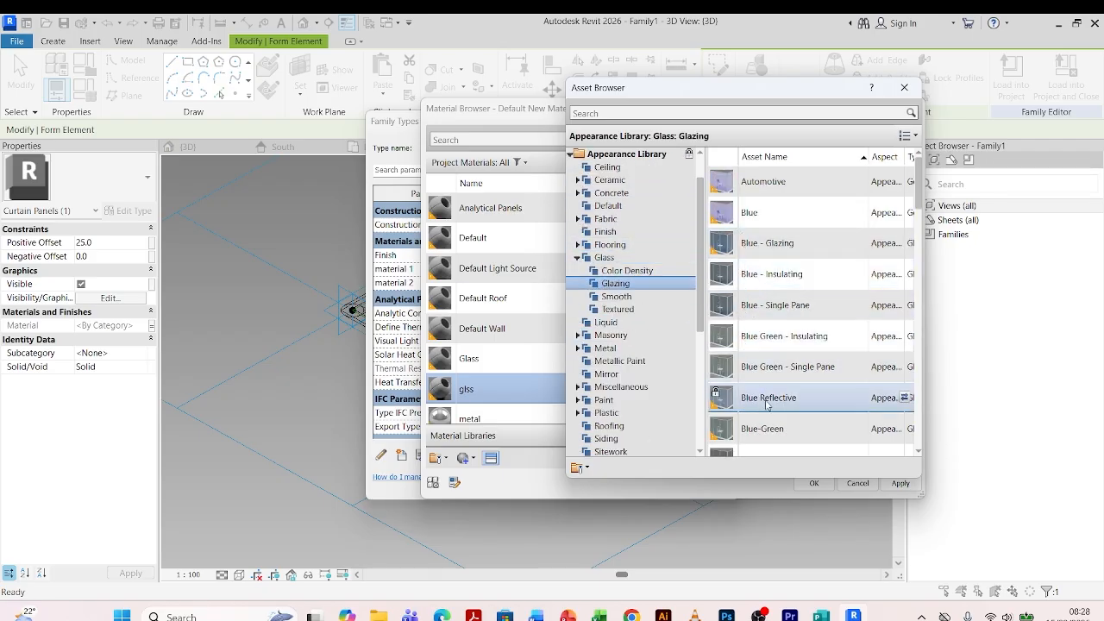
{"action": "scroll", "coordinate": [768, 388], "scroll_direction": "down", "scroll_amount": 1}
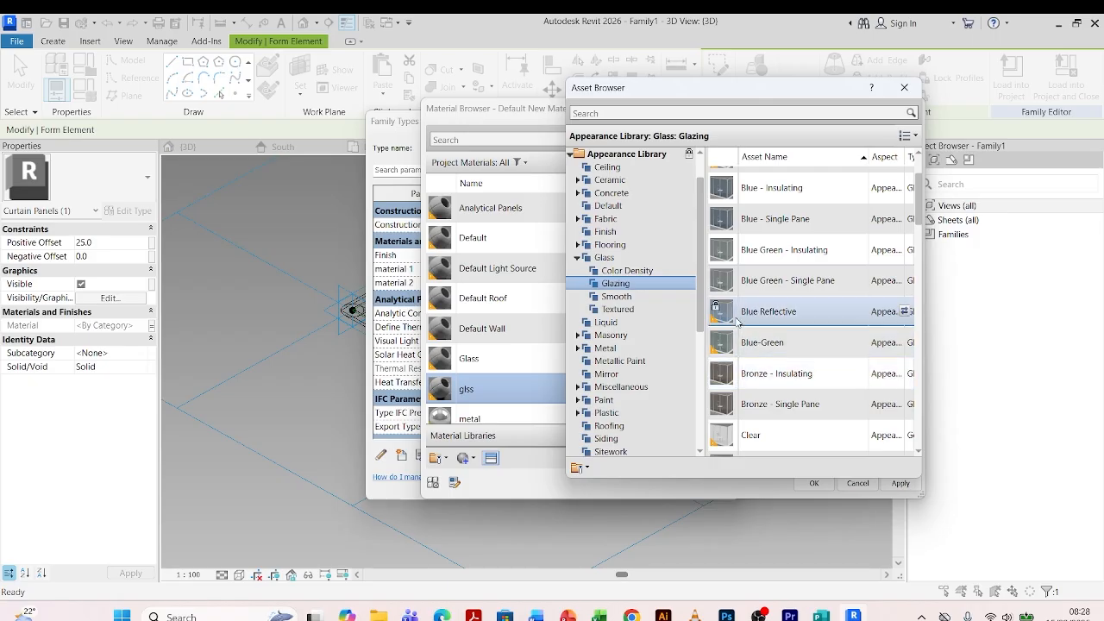
{"action": "scroll", "coordinate": [741, 319], "scroll_direction": "up", "scroll_amount": 1}
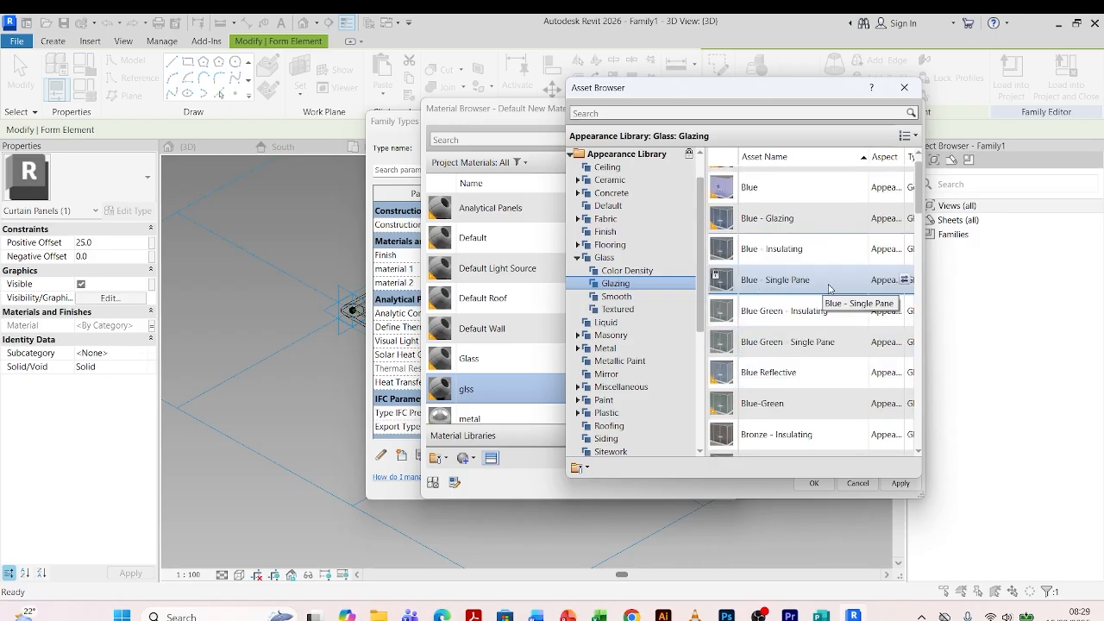
{"action": "left_click", "coordinate": [905, 280]}
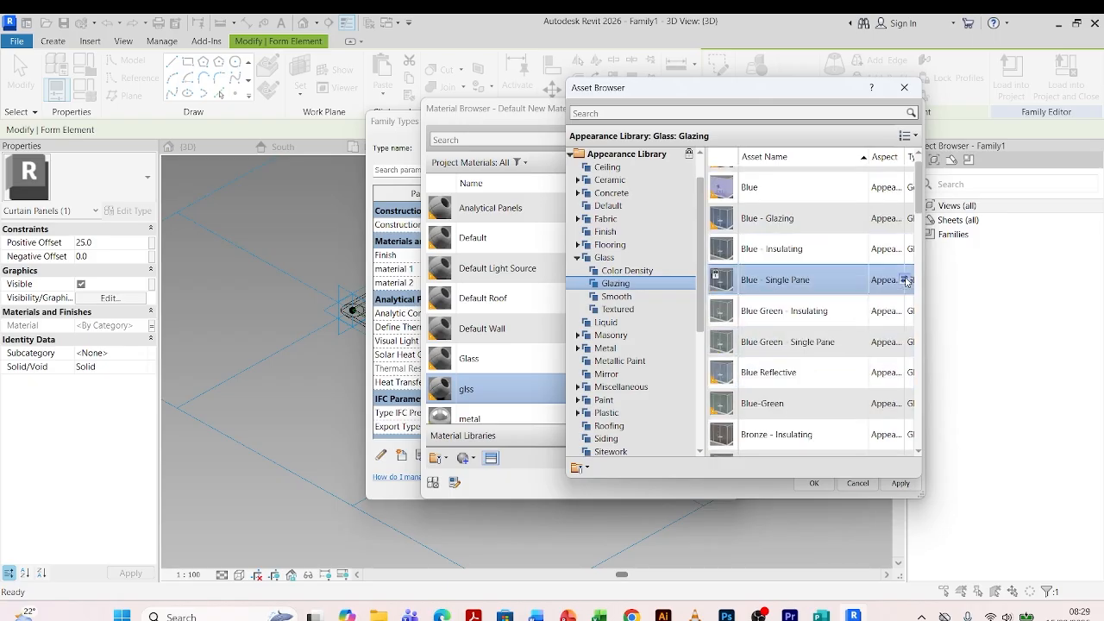
{"action": "left_click", "coordinate": [904, 89]}
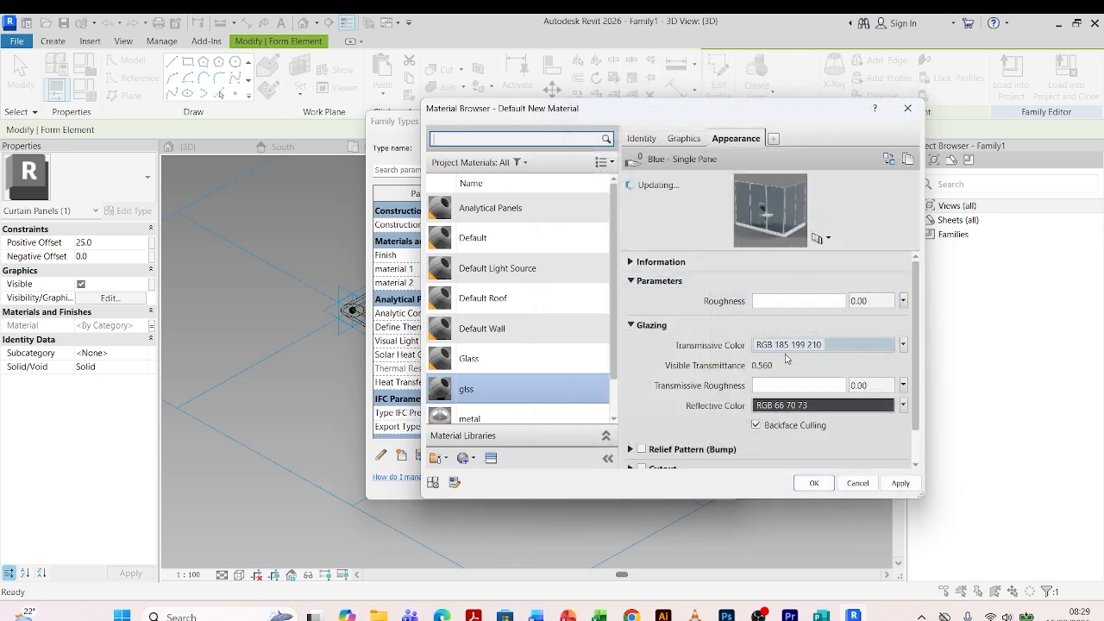
{"action": "left_click", "coordinate": [900, 484]}
{"action": "left_click", "coordinate": [813, 483]}
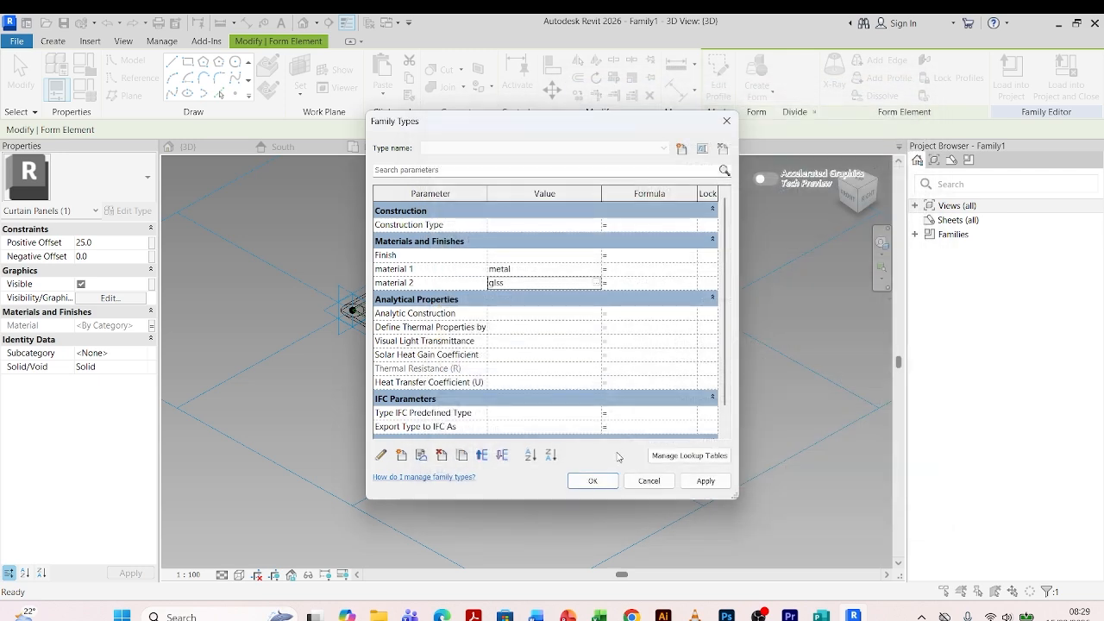
{"action": "left_click", "coordinate": [706, 480]}
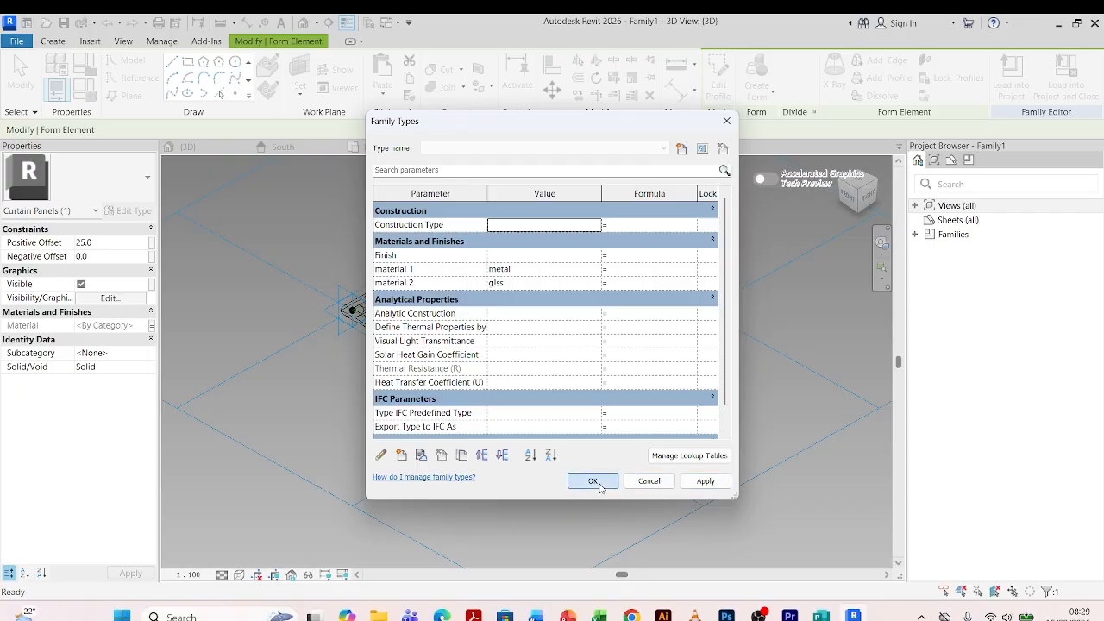
{"action": "left_click", "coordinate": [593, 481]}
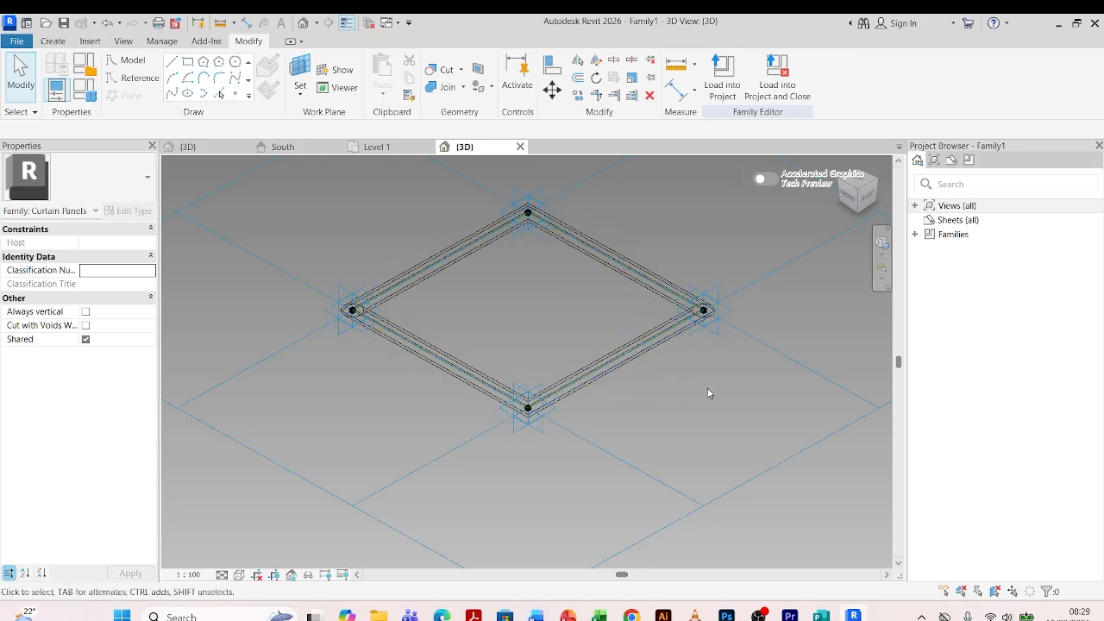
- Load the finished curtain panel family into the facade.0001 project
{"action": "scroll", "coordinate": [723, 414], "scroll_direction": "down", "scroll_amount": 1}
{"action": "scroll", "coordinate": [603, 294], "scroll_direction": "up", "scroll_amount": 1}
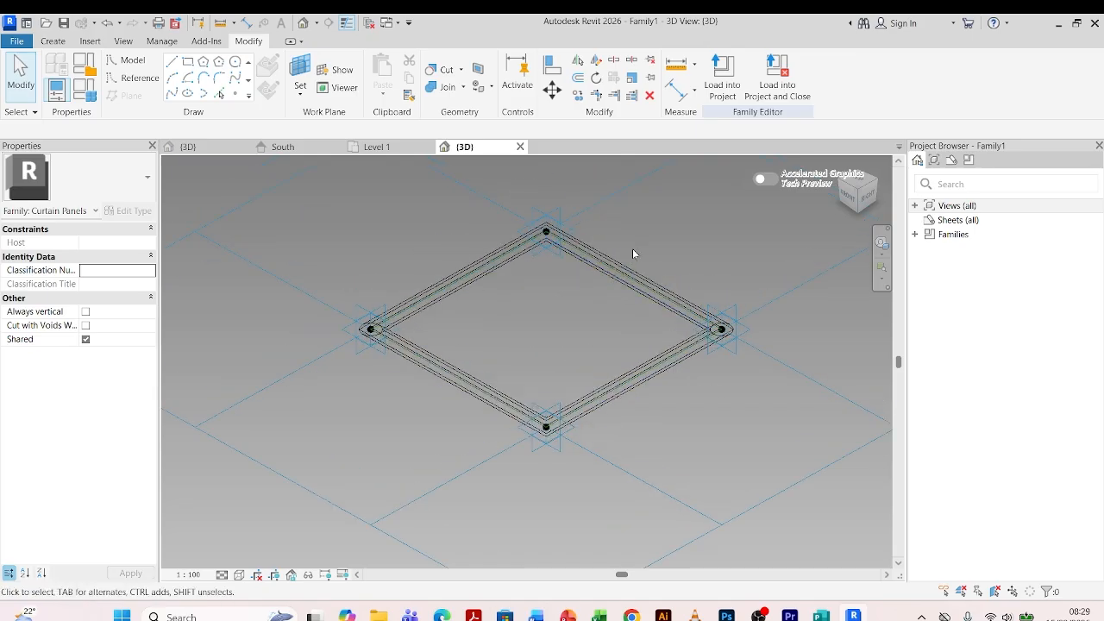
{"action": "left_click", "coordinate": [724, 86]}
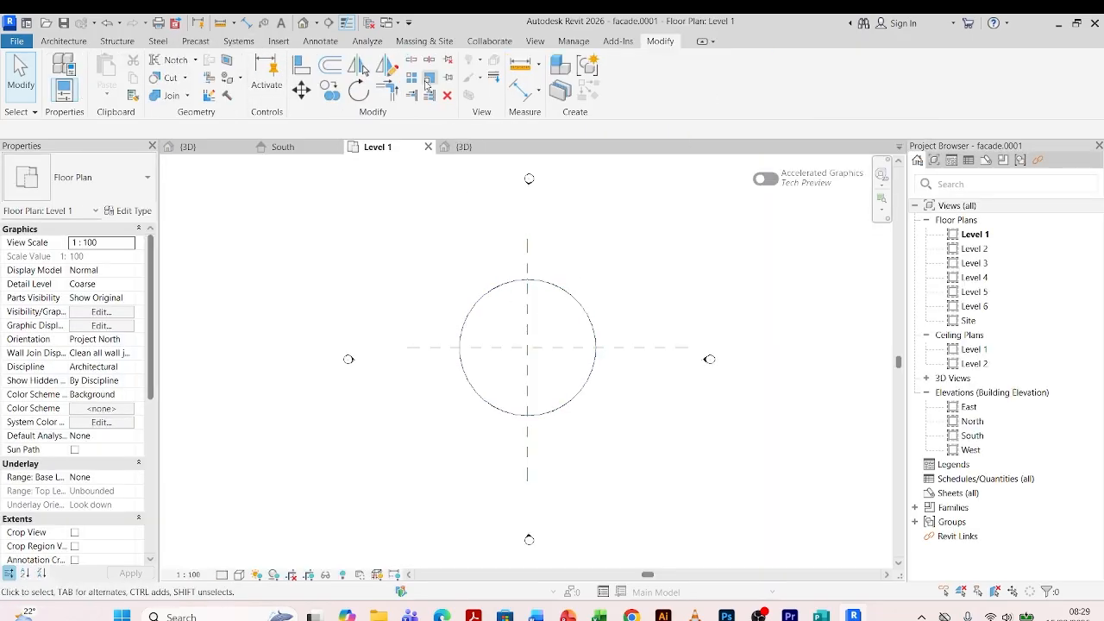
- Return to the facade project's 3D view and open the dome mass for in-place editing
{"action": "left_click", "coordinate": [474, 151]}
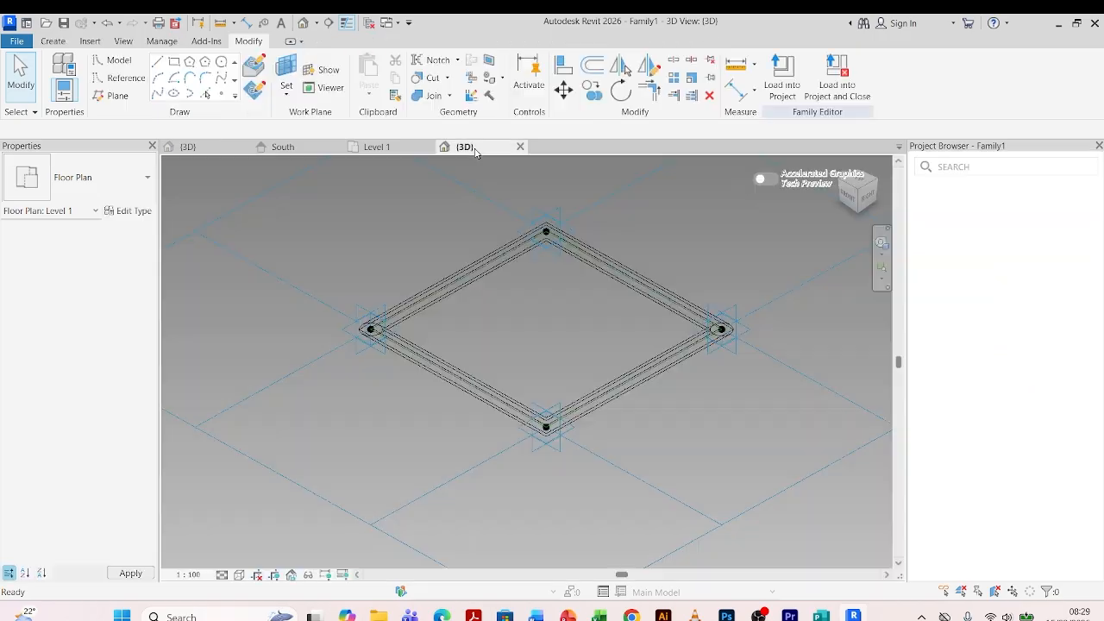
{"action": "left_click", "coordinate": [209, 148]}
{"action": "left_click", "coordinate": [537, 234]}
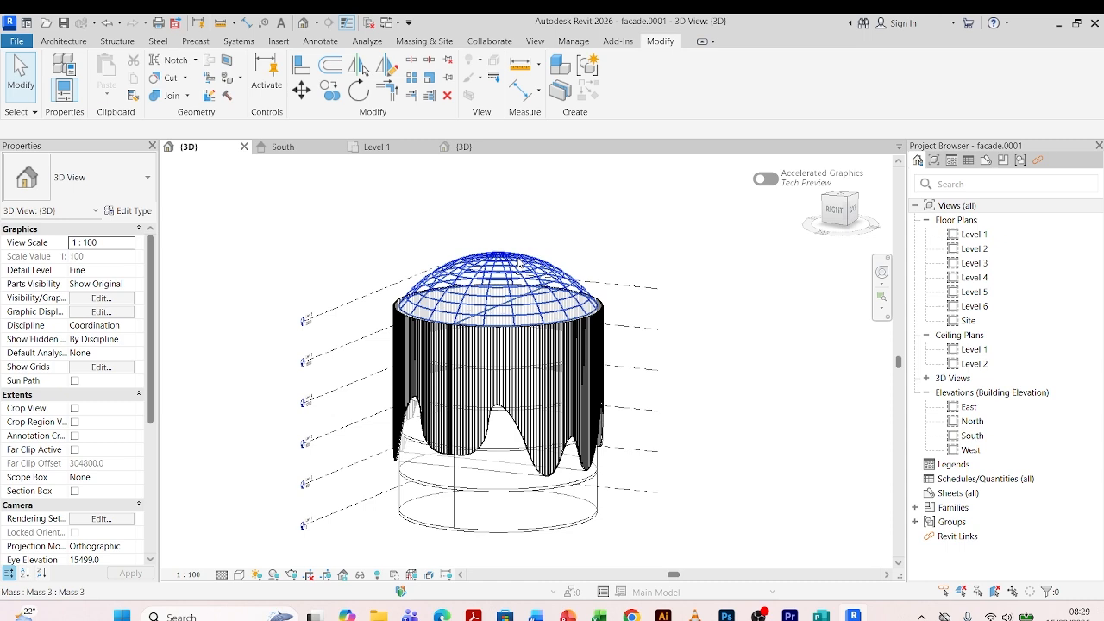
{"action": "left_click", "coordinate": [498, 257]}
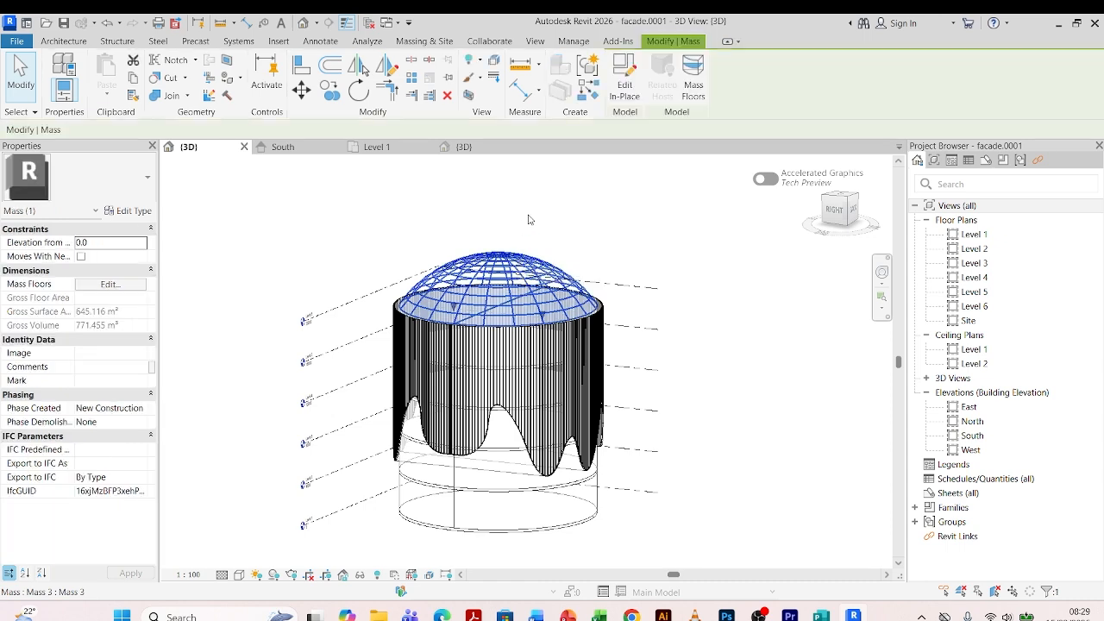
{"action": "left_click", "coordinate": [625, 86]}
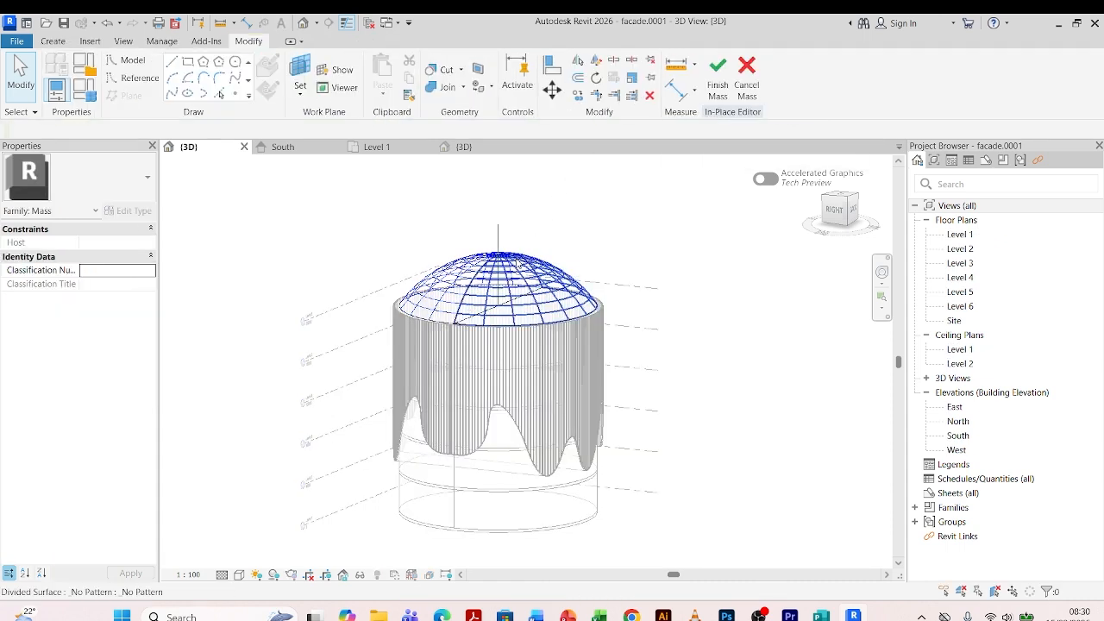
- Apply the Rectangle panel Family1 to both divided surfaces of the dome and finish the mass
{"action": "left_click", "coordinate": [548, 270]}
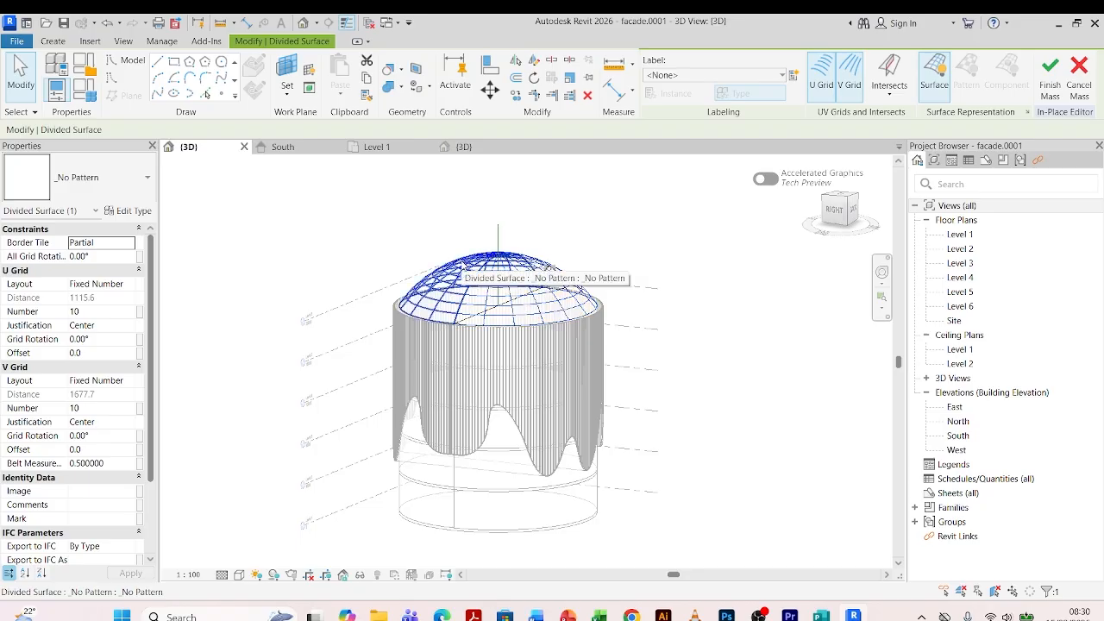
{"action": "left_click", "coordinate": [458, 261], "text": "ctrl"}
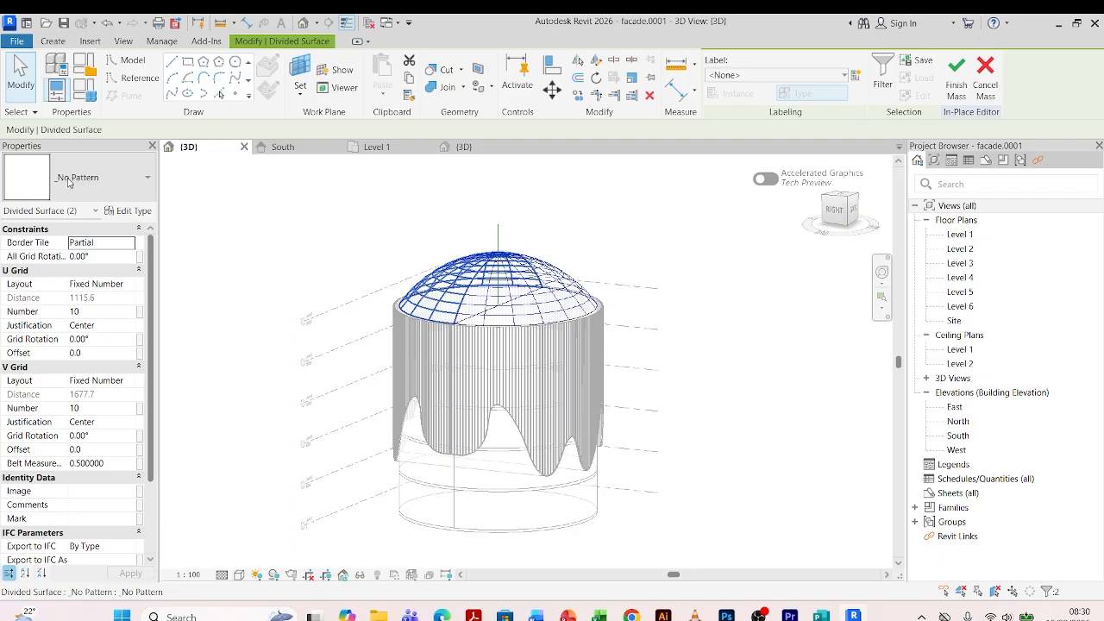
{"action": "left_click", "coordinate": [146, 177]}
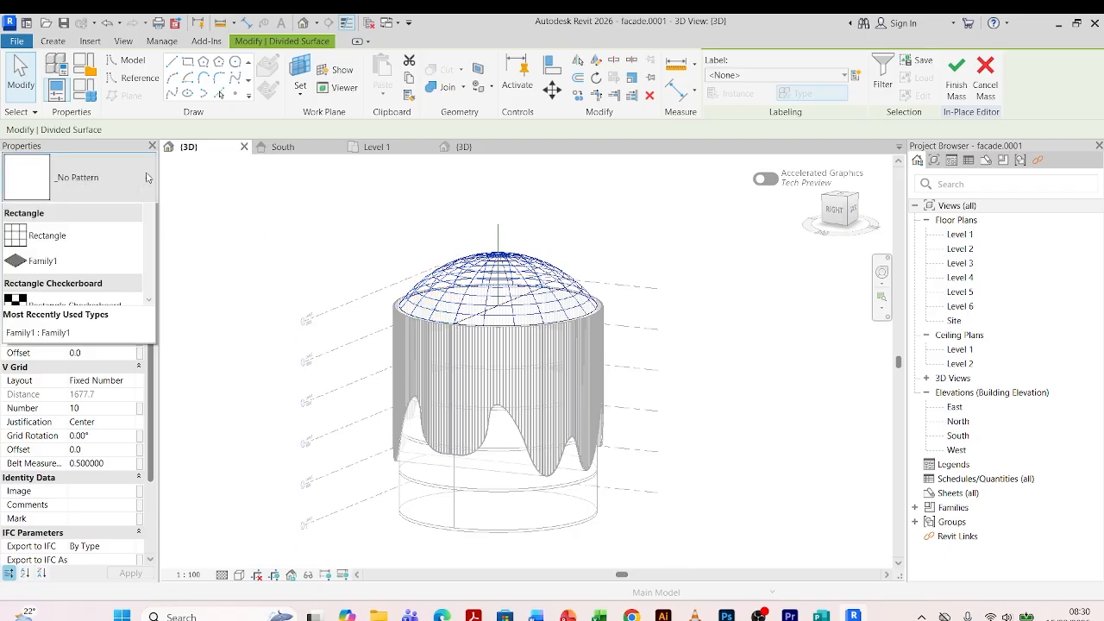
{"action": "mouse_move", "coordinate": [50, 516]}
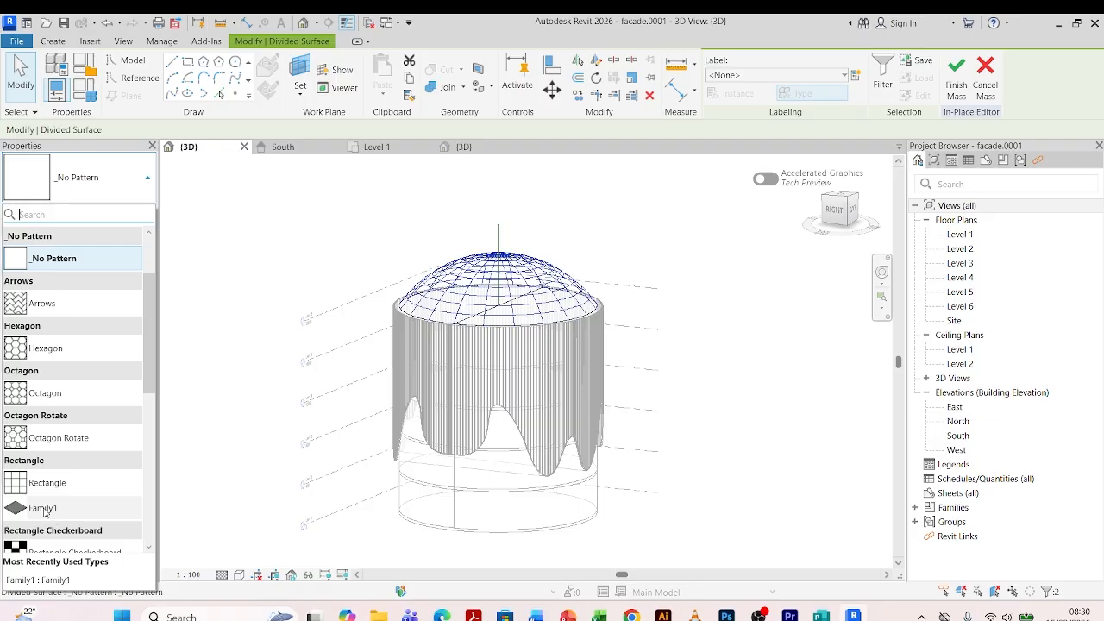
{"action": "left_click", "coordinate": [44, 509]}
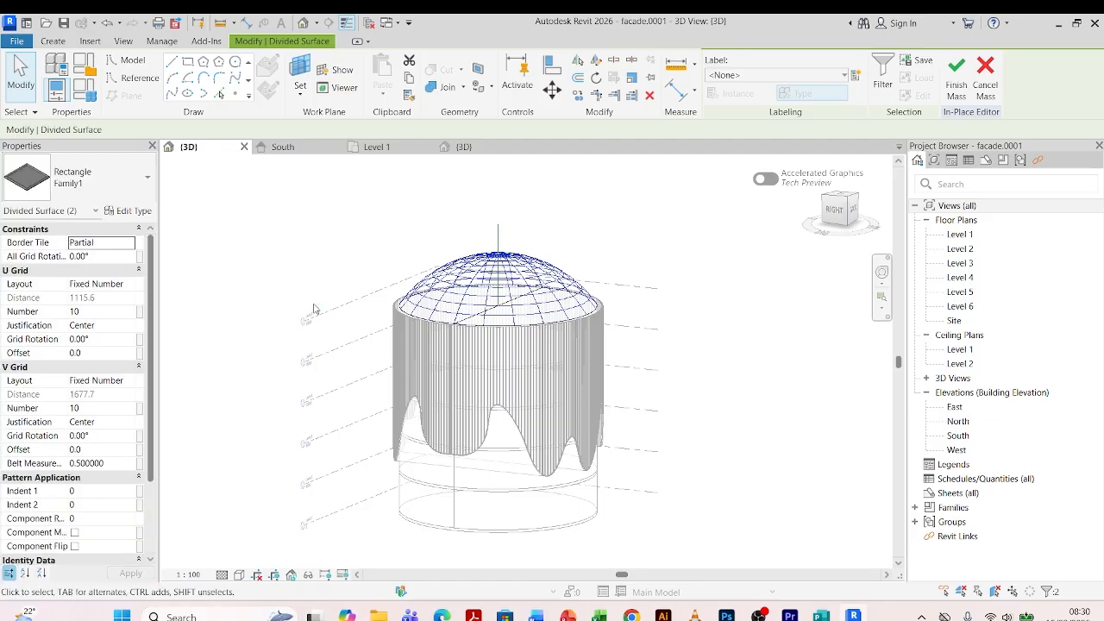
{"action": "scroll", "coordinate": [492, 275], "scroll_direction": "up", "scroll_amount": 2}
{"action": "left_click", "coordinate": [603, 228]}
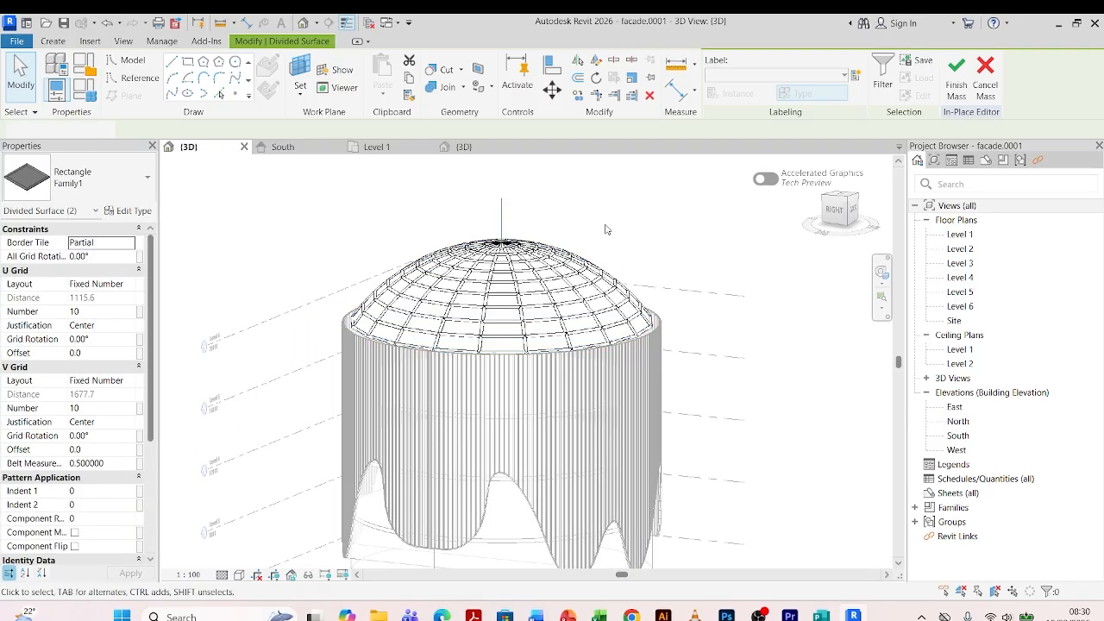
{"action": "middle_click_drag", "start_coordinate": [640, 224], "coordinate": [656, 291], "text": "shift"}
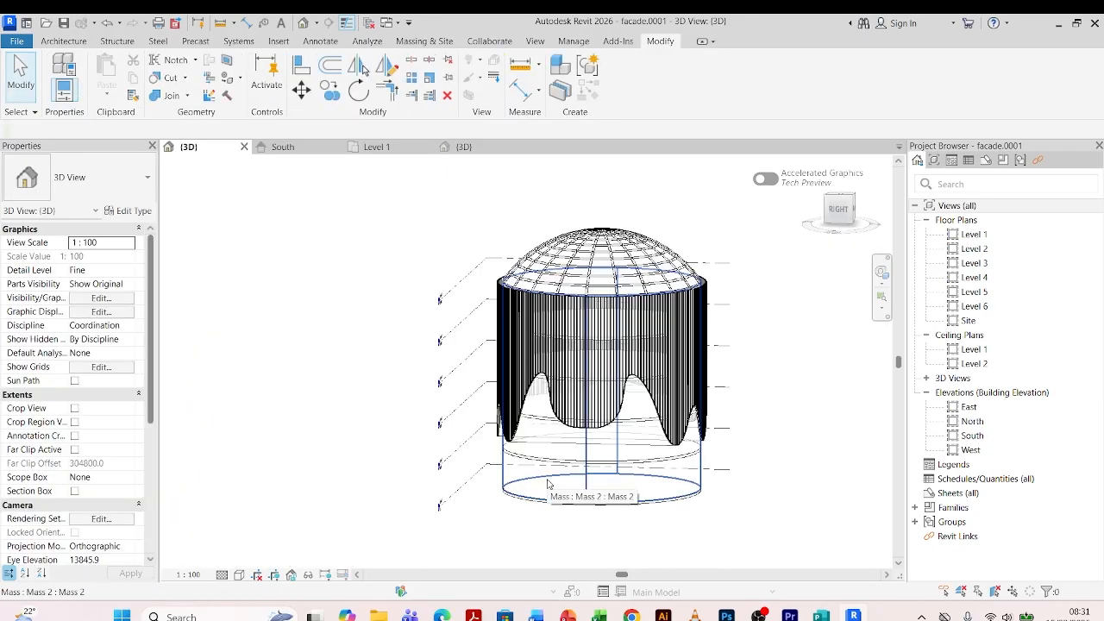
- Start a wall by face and duplicate the basic wall type Generic - 200mm as "250"
{"action": "middle_click_drag", "start_coordinate": [801, 420], "coordinate": [564, 494], "text": "shift"}
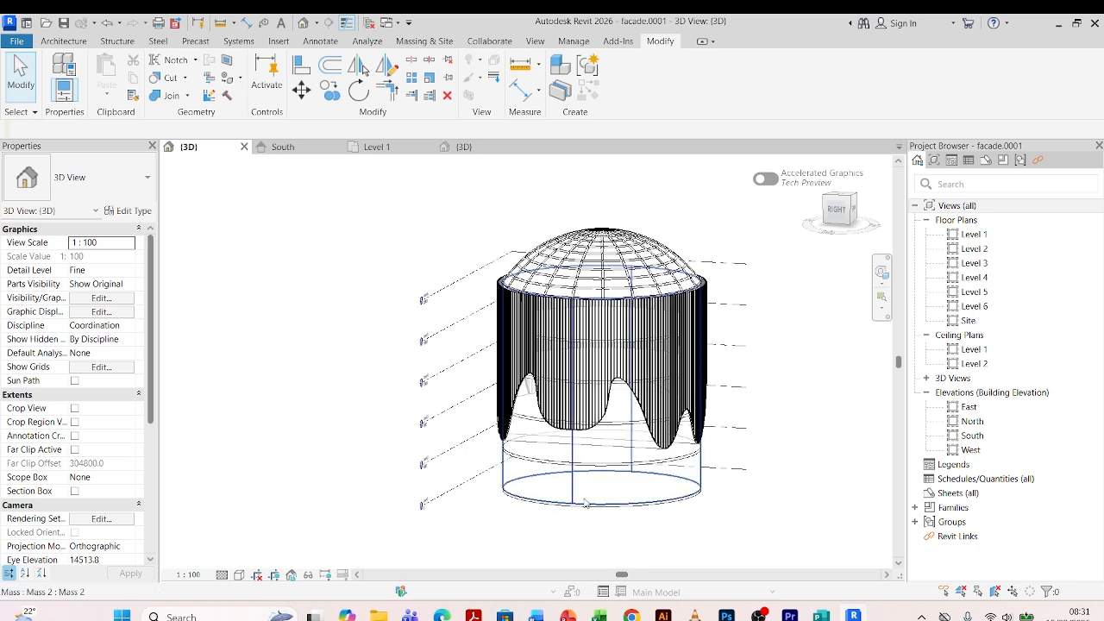
{"action": "mouse_move", "coordinate": [711, 469]}
{"action": "middle_mouse_down", "text": "shift"}
{"action": "mouse_move", "coordinate": [697, 473]}
{"action": "mouse_move", "coordinate": [715, 458]}
{"action": "middle_mouse_up", "text": "shift"}
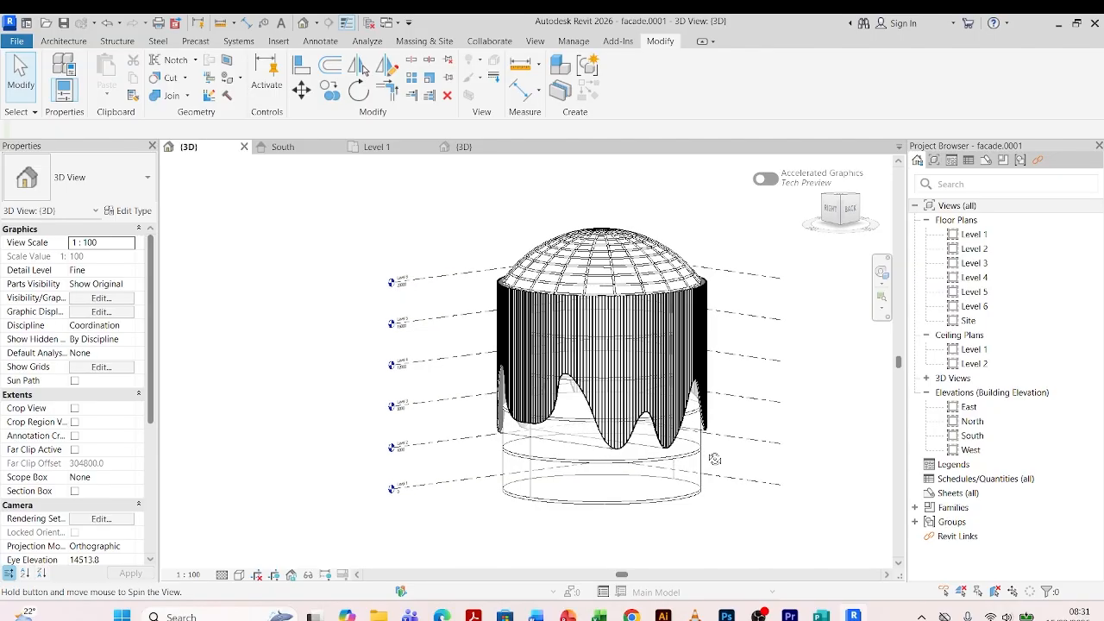
{"action": "scroll", "coordinate": [447, 207], "scroll_direction": "down", "scroll_amount": 1}
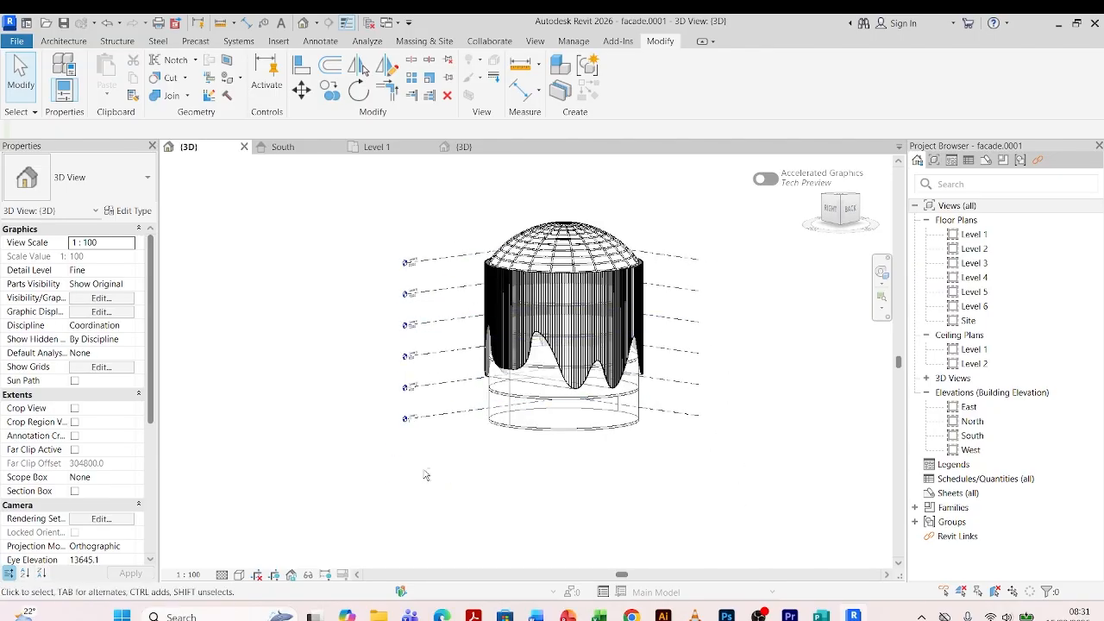
{"action": "middle_click_drag", "start_coordinate": [429, 478], "coordinate": [443, 475], "text": "shift"}
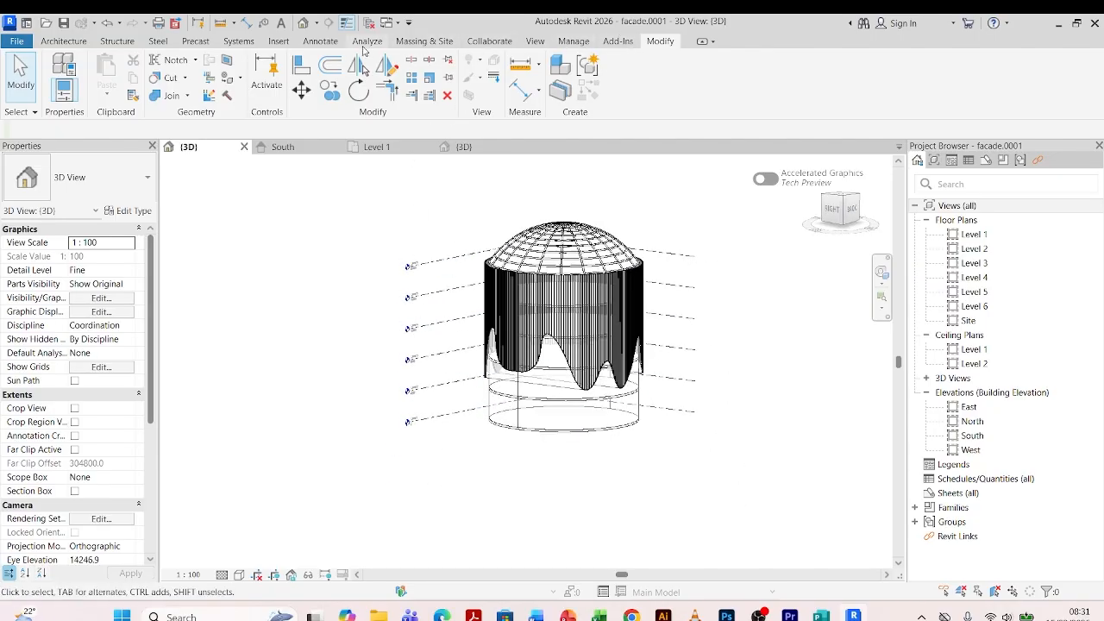
{"action": "left_click", "coordinate": [424, 40]}
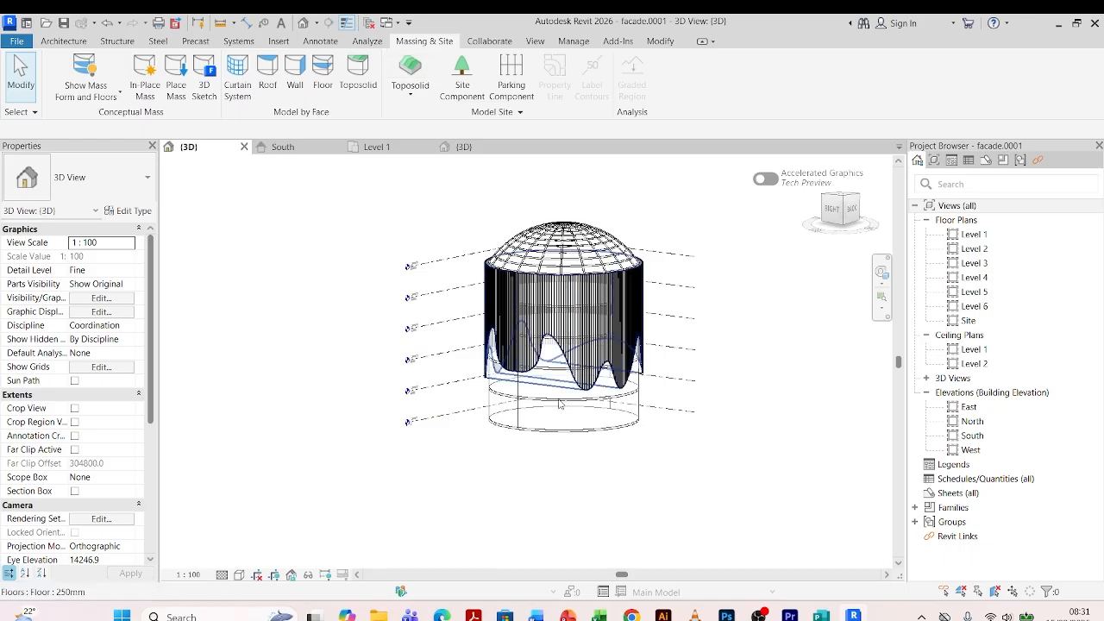
{"action": "left_click", "coordinate": [297, 70]}
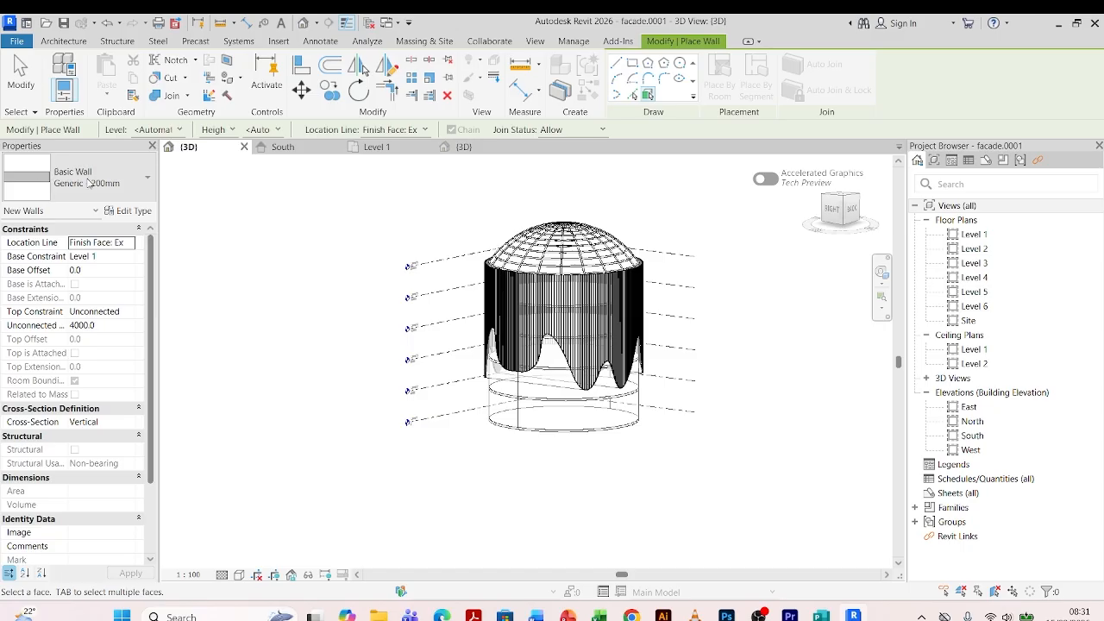
{"action": "left_click", "coordinate": [133, 213]}
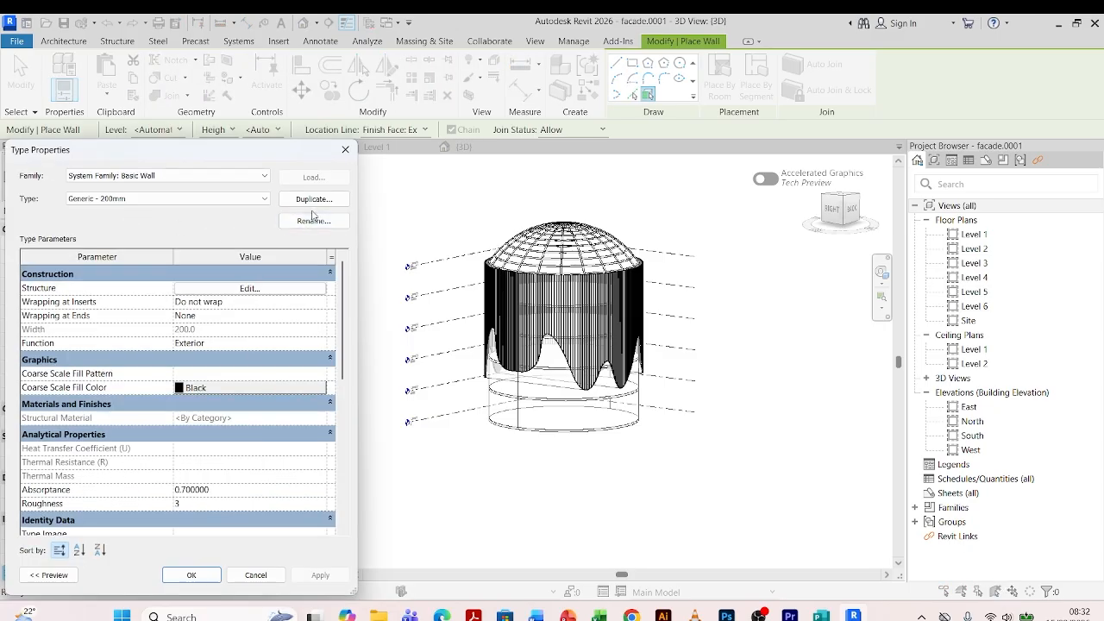
{"action": "left_click", "coordinate": [313, 199]}
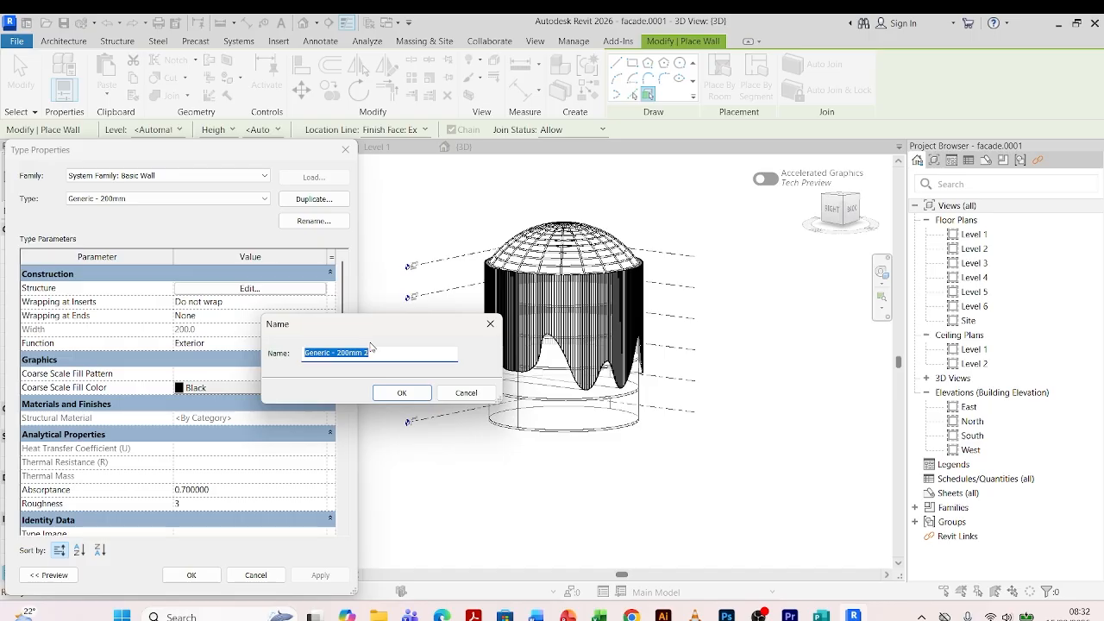
{"action": "type", "text": "250"}
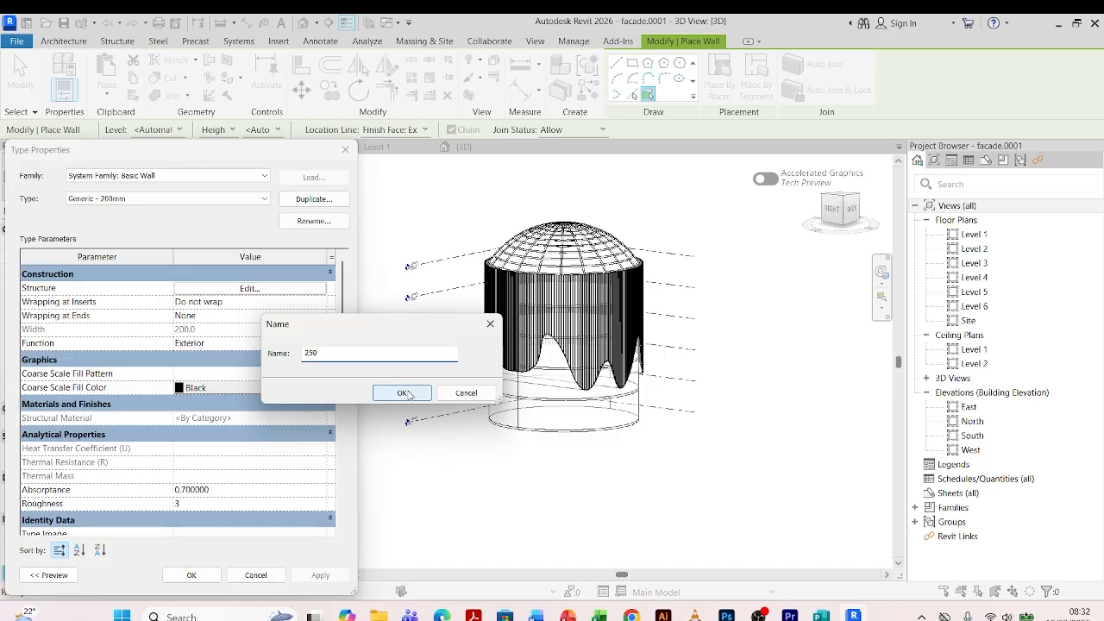
{"action": "left_click", "coordinate": [405, 393]}
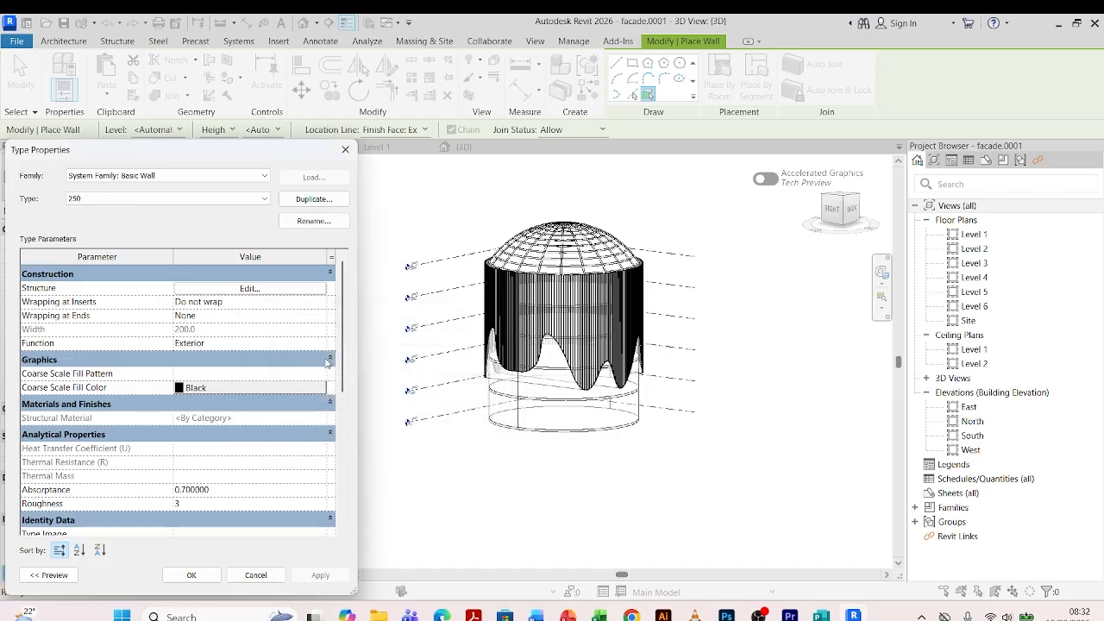
- Set the structure layer thickness of wall type 250 to 250 mm and accept the type changes
{"action": "left_click", "coordinate": [249, 290]}
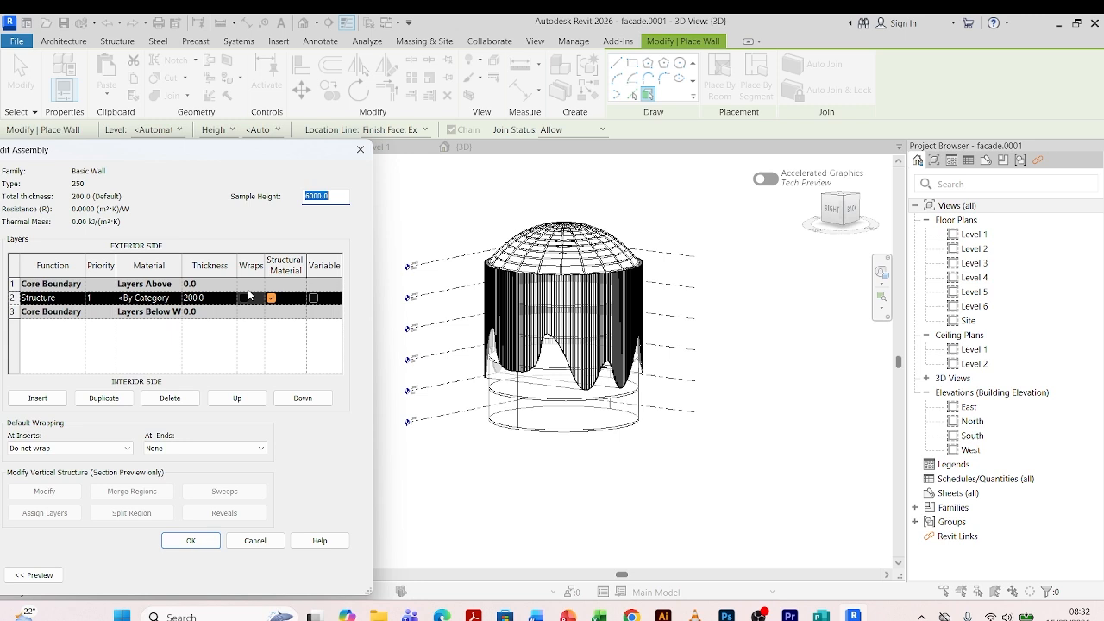
{"action": "left_click", "coordinate": [217, 297]}
{"action": "type", "text": "250"}
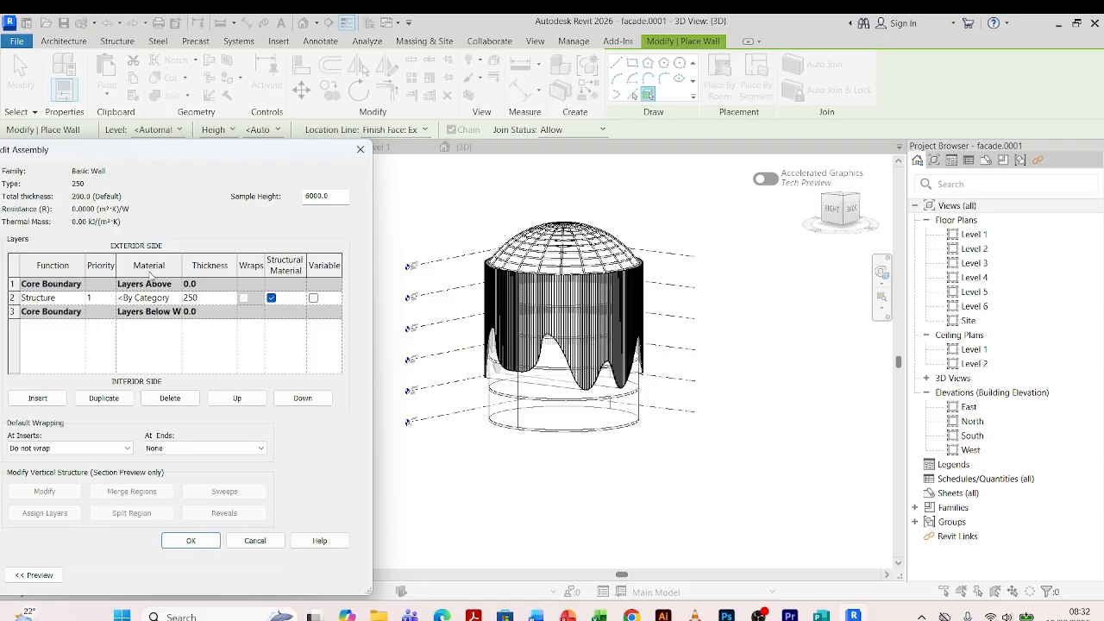
{"action": "left_click", "coordinate": [191, 541]}
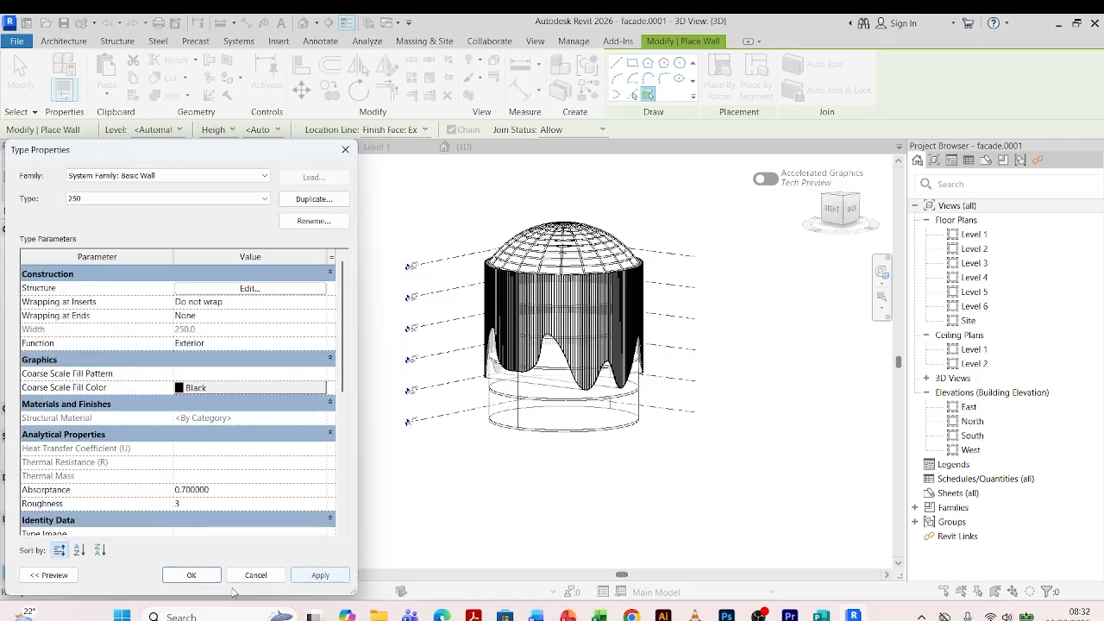
{"action": "left_click", "coordinate": [192, 575]}
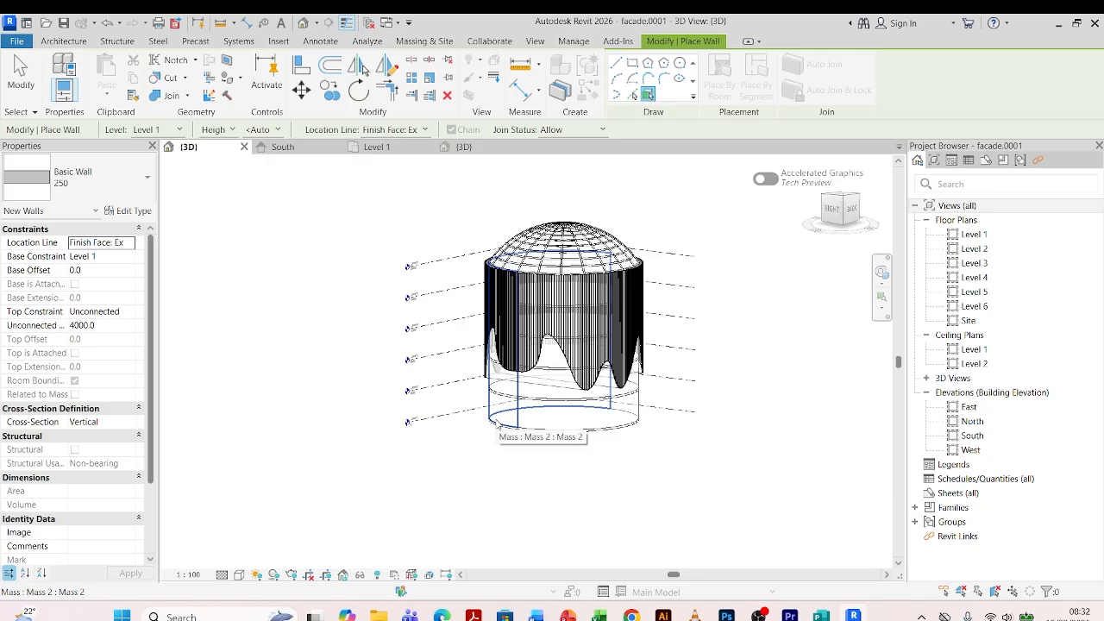
- Set the 3D view's visual style to Shaded
{"action": "scroll", "coordinate": [526, 477], "scroll_direction": "up", "scroll_amount": 3}
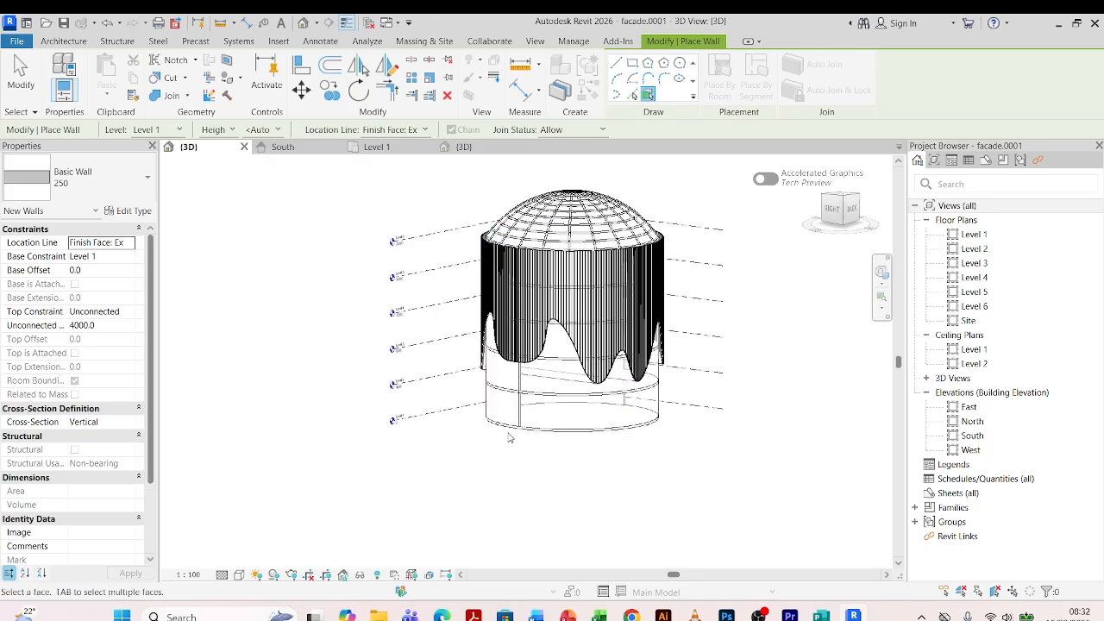
{"action": "middle_click_drag", "start_coordinate": [454, 454], "coordinate": [562, 454], "text": "shift"}
{"action": "scroll", "coordinate": [623, 379], "scroll_direction": "up", "scroll_amount": 3}
{"action": "middle_click_drag", "start_coordinate": [606, 519], "coordinate": [555, 505], "text": "shift"}
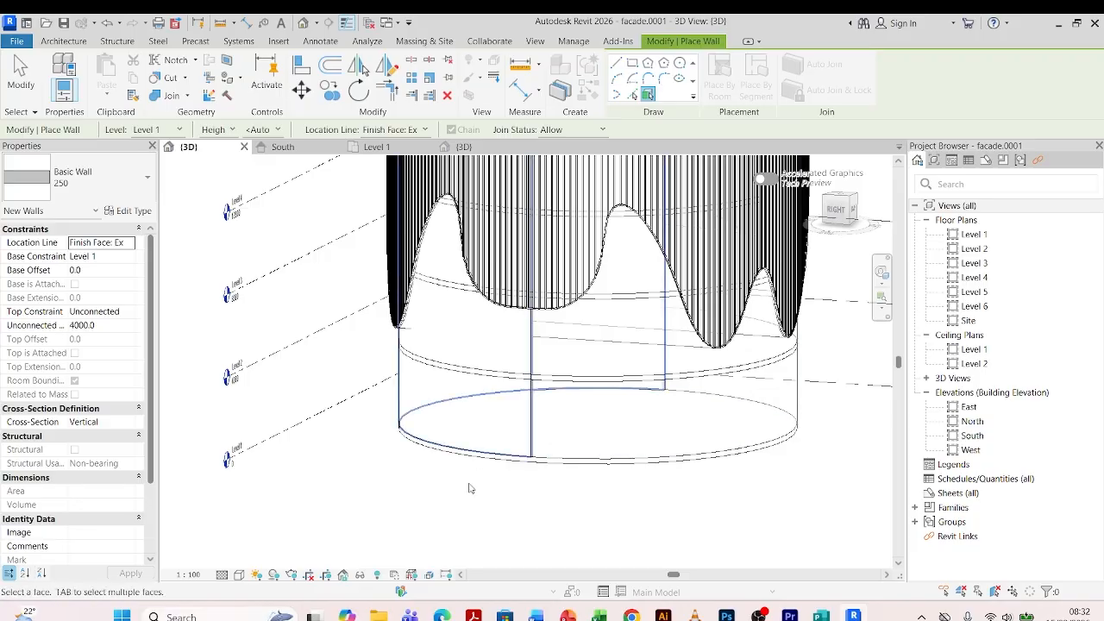
{"action": "left_click", "coordinate": [239, 575]}
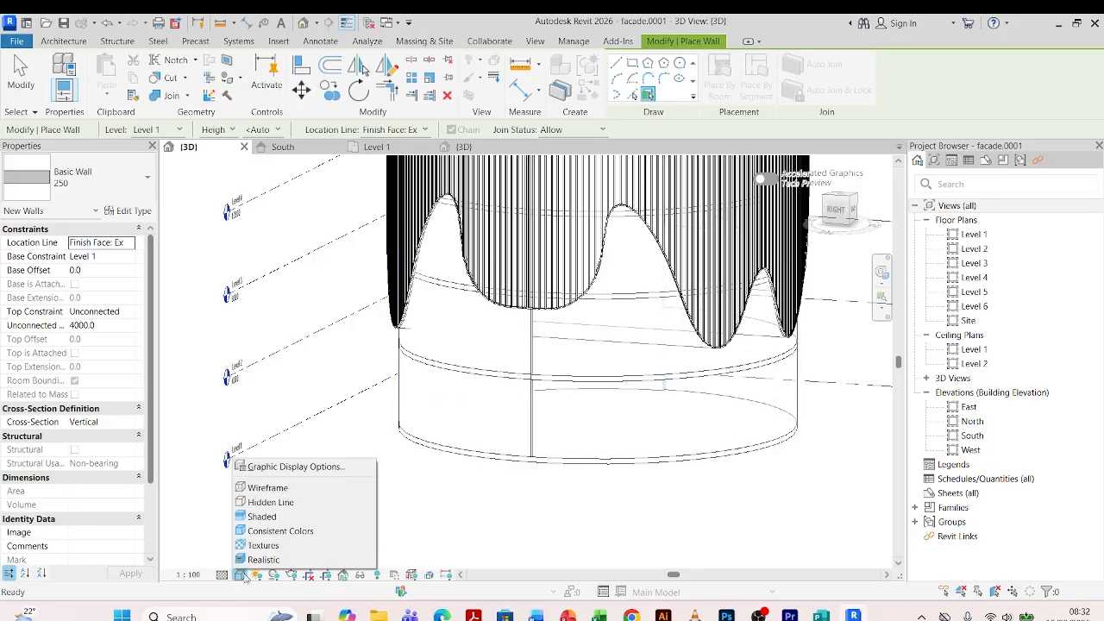
{"action": "left_click", "coordinate": [269, 516]}
- Examine the lower storeys beneath the wavy facade edge from several sides
{"action": "mouse_move", "coordinate": [556, 505]}
{"action": "middle_mouse_down", "text": "shift"}
{"action": "mouse_move", "coordinate": [480, 402]}
{"action": "mouse_move", "coordinate": [457, 439]}
{"action": "middle_mouse_up", "text": "shift"}
{"action": "scroll", "coordinate": [455, 433], "scroll_direction": "down", "scroll_amount": 3}
{"action": "middle_click_drag", "start_coordinate": [592, 466], "coordinate": [549, 440], "text": "shift"}
{"action": "scroll", "coordinate": [549, 438], "scroll_direction": "up", "scroll_amount": 4}
{"action": "middle_click_drag", "start_coordinate": [726, 443], "coordinate": [647, 457], "text": "shift"}
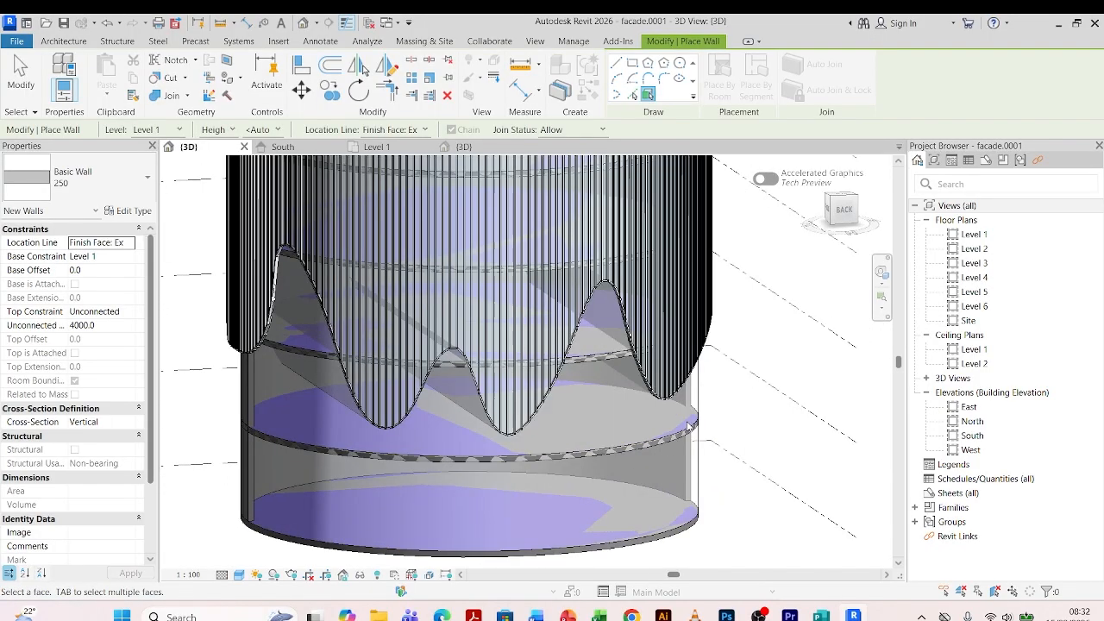
{"action": "scroll", "coordinate": [509, 473], "scroll_direction": "down", "scroll_amount": 2}
{"action": "middle_click_drag", "start_coordinate": [508, 477], "coordinate": [524, 458], "text": "shift"}
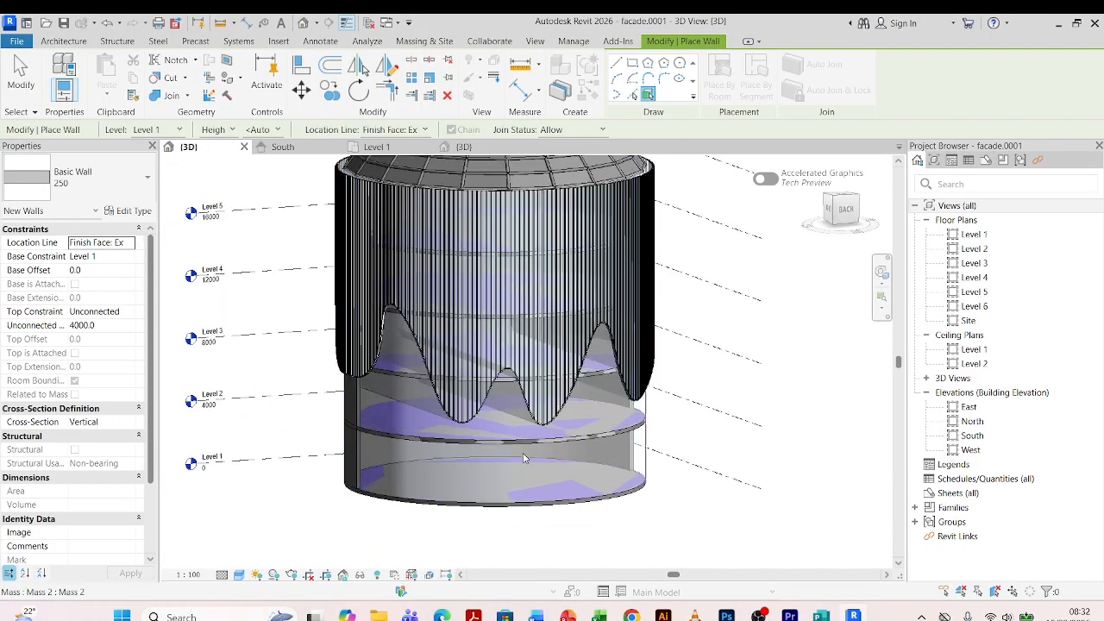
{"action": "scroll", "coordinate": [689, 357], "scroll_direction": "down", "scroll_amount": 2}
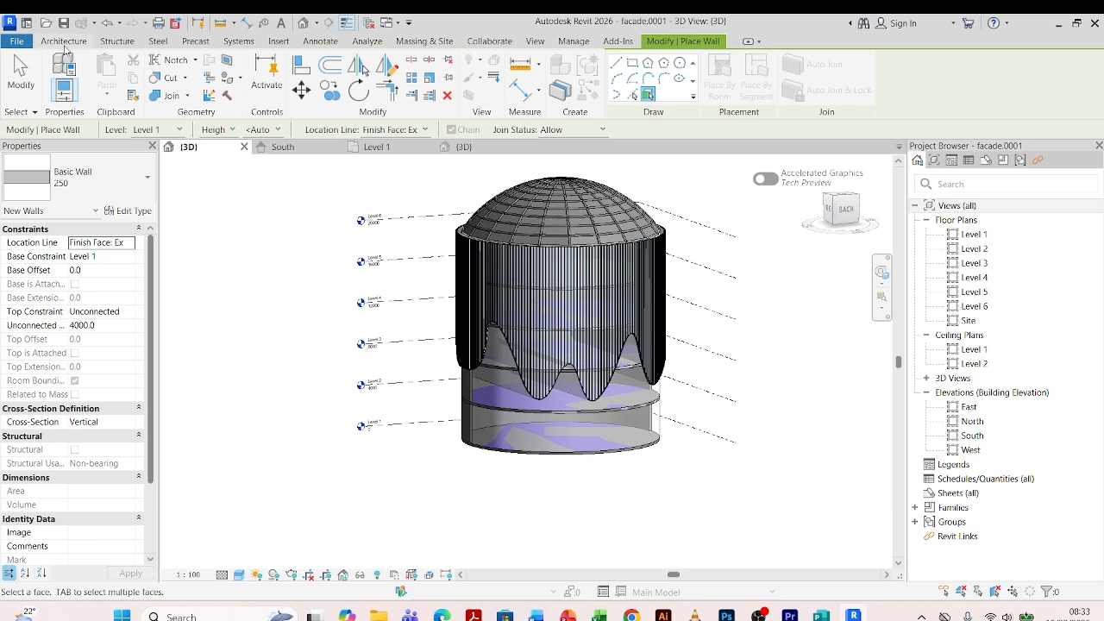
- Start a curtain system by face and open the type properties of the slanting wood type
{"action": "left_click", "coordinate": [423, 42]}
{"action": "left_click", "coordinate": [237, 72]}
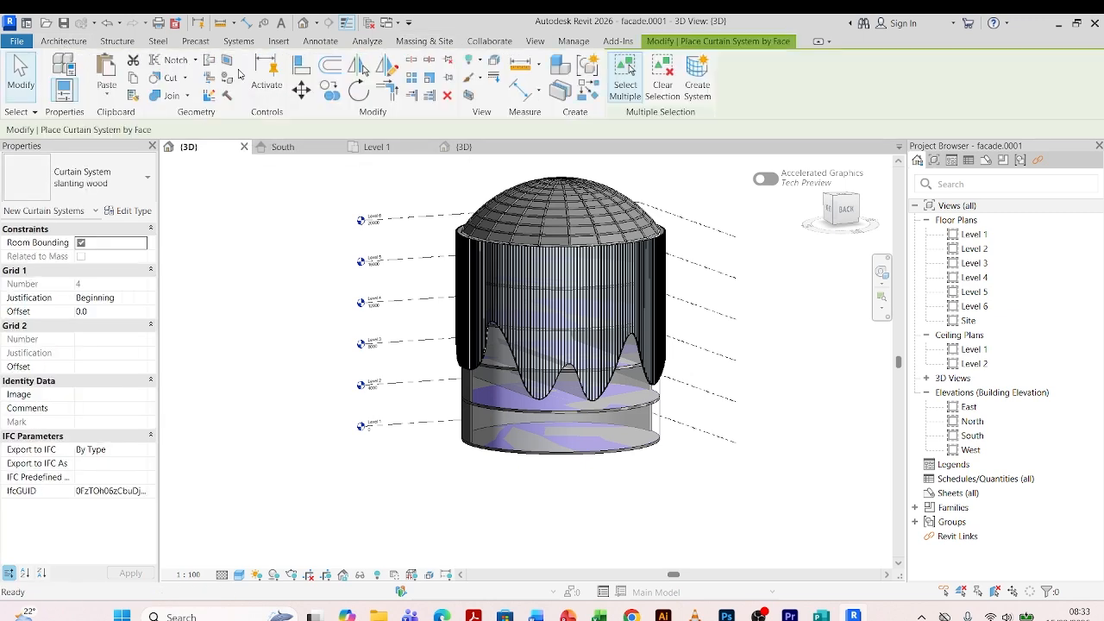
{"action": "left_click", "coordinate": [128, 212]}
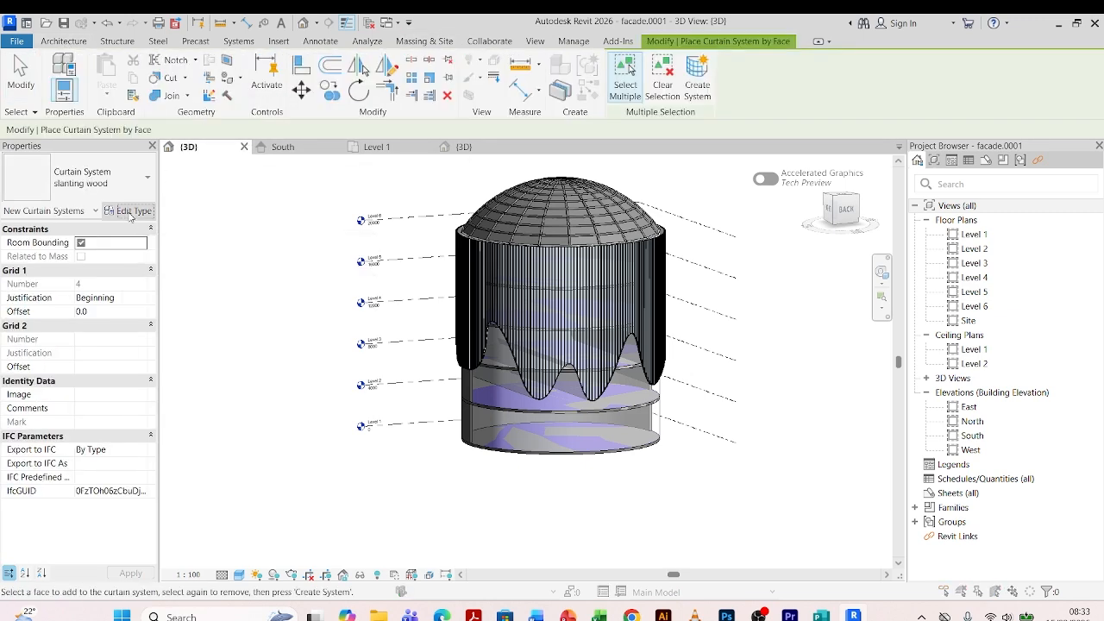
{"action": "left_click", "coordinate": [324, 199]}
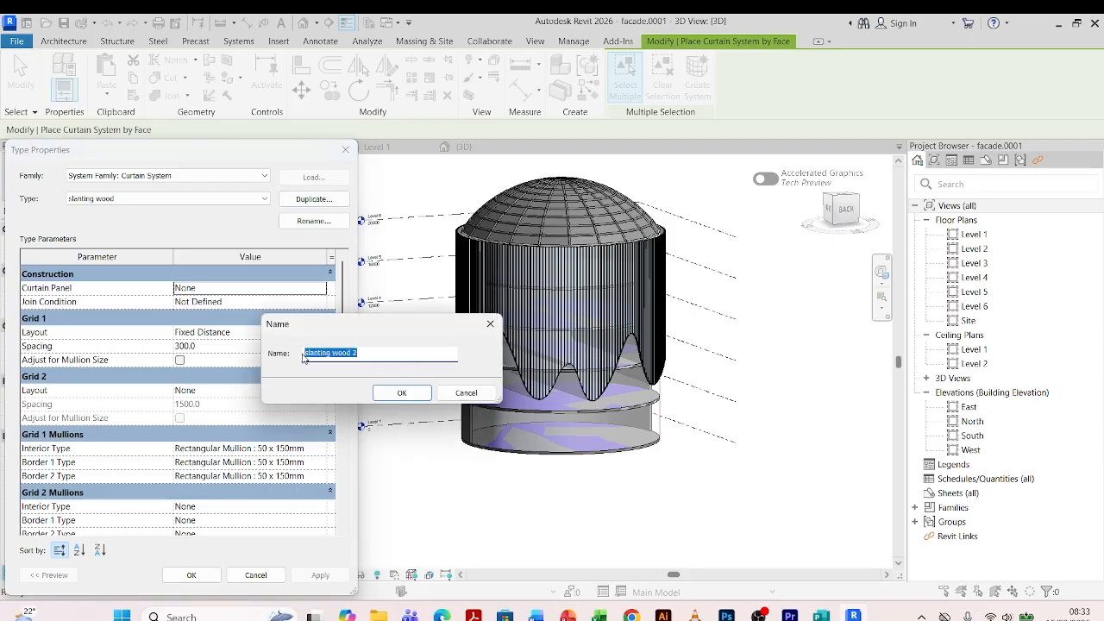
{"action": "type", "text": "store front"}
{"action": "left_click", "coordinate": [491, 324]}
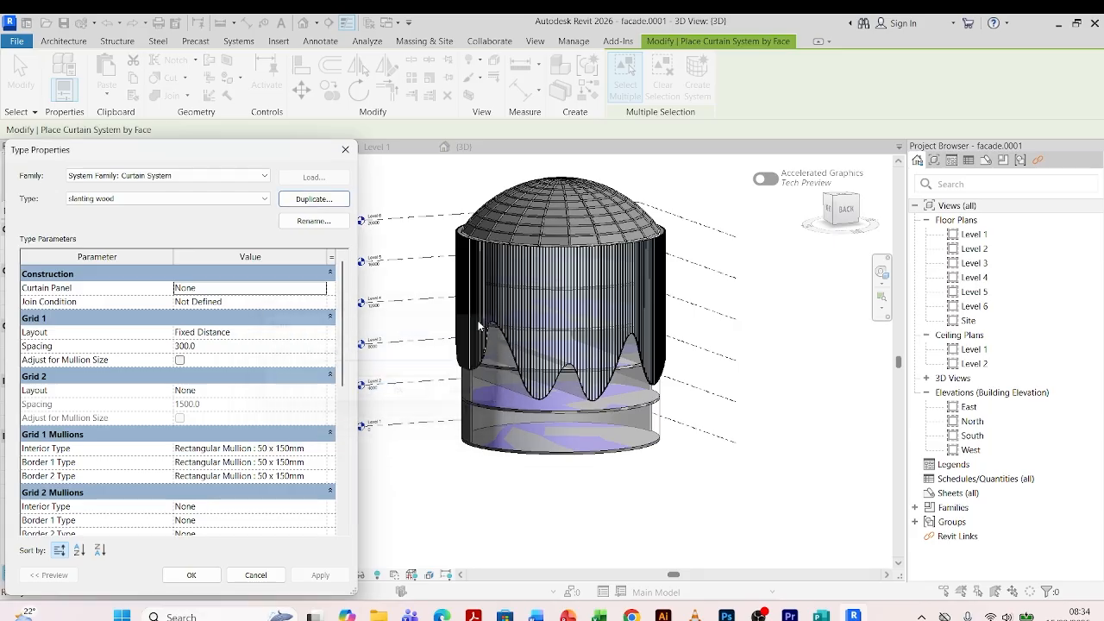
- Duplicate the 1500 x 3000mm curtain system type under the name "store front"
{"action": "left_click", "coordinate": [264, 199]}
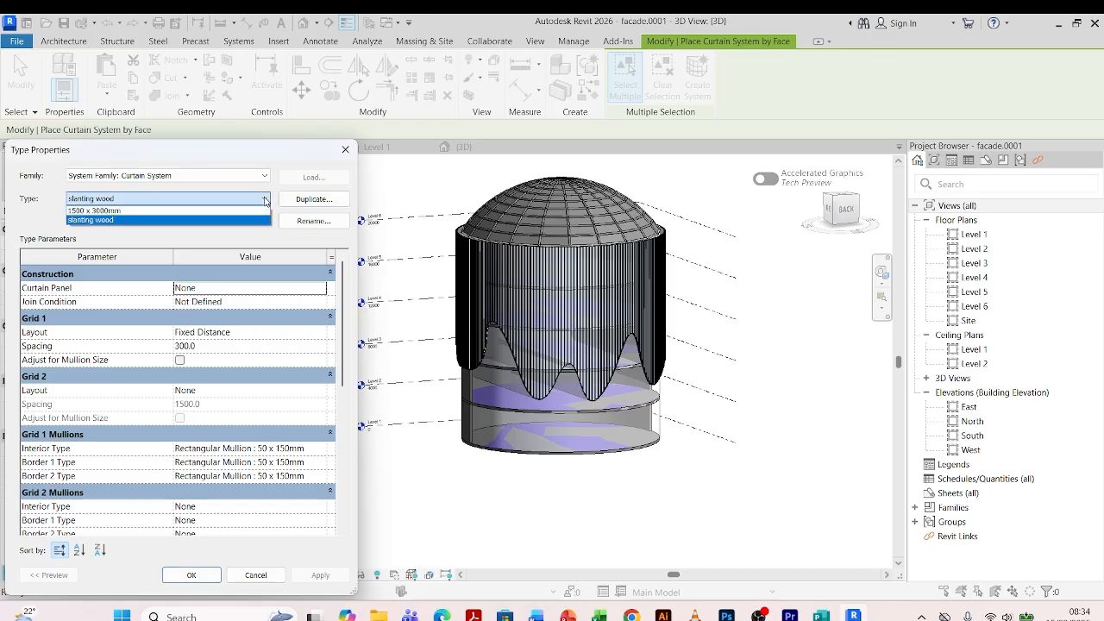
{"action": "left_click", "coordinate": [200, 211]}
{"action": "scroll", "coordinate": [190, 440], "scroll_direction": "down", "scroll_amount": 2}
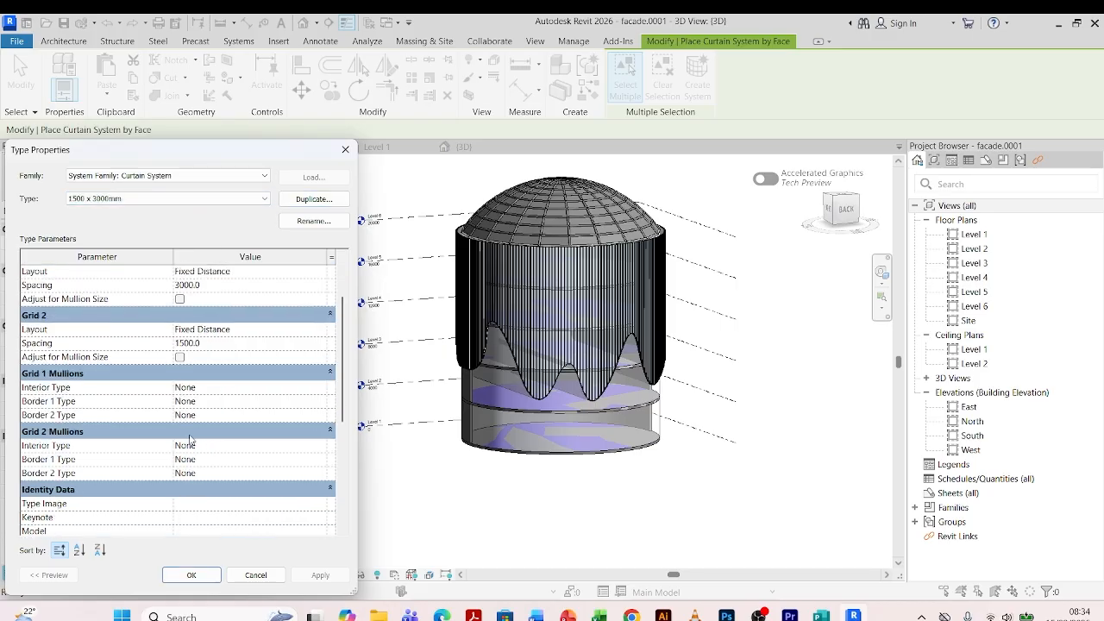
{"action": "scroll", "coordinate": [190, 440], "scroll_direction": "up", "scroll_amount": 2}
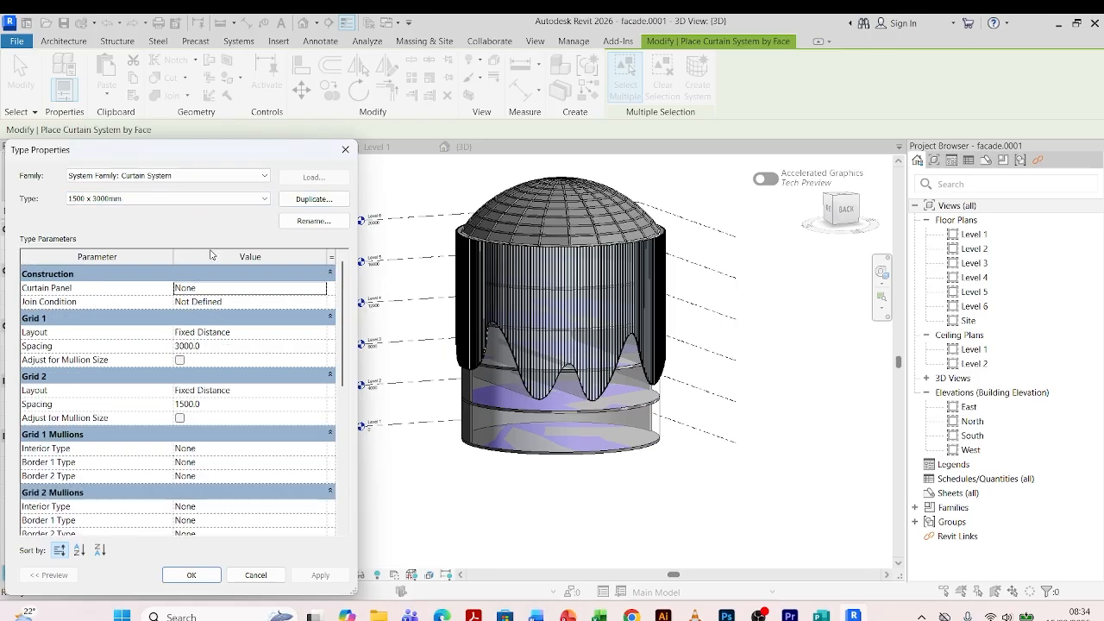
{"action": "left_click", "coordinate": [304, 201]}
{"action": "type", "text": "store front"}
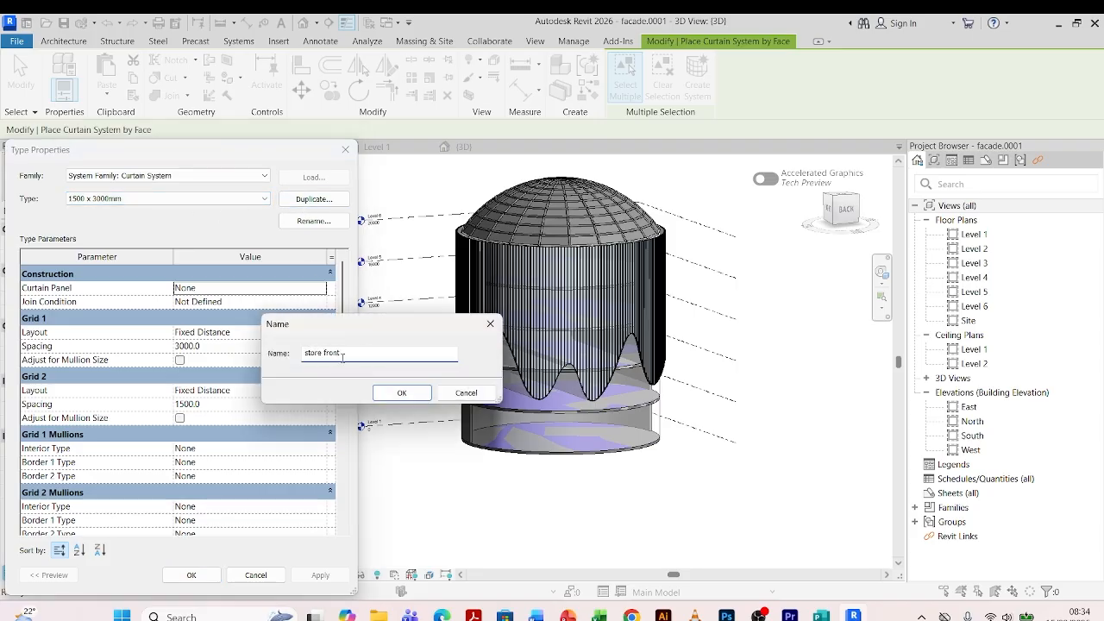
{"action": "left_click", "coordinate": [399, 393]}
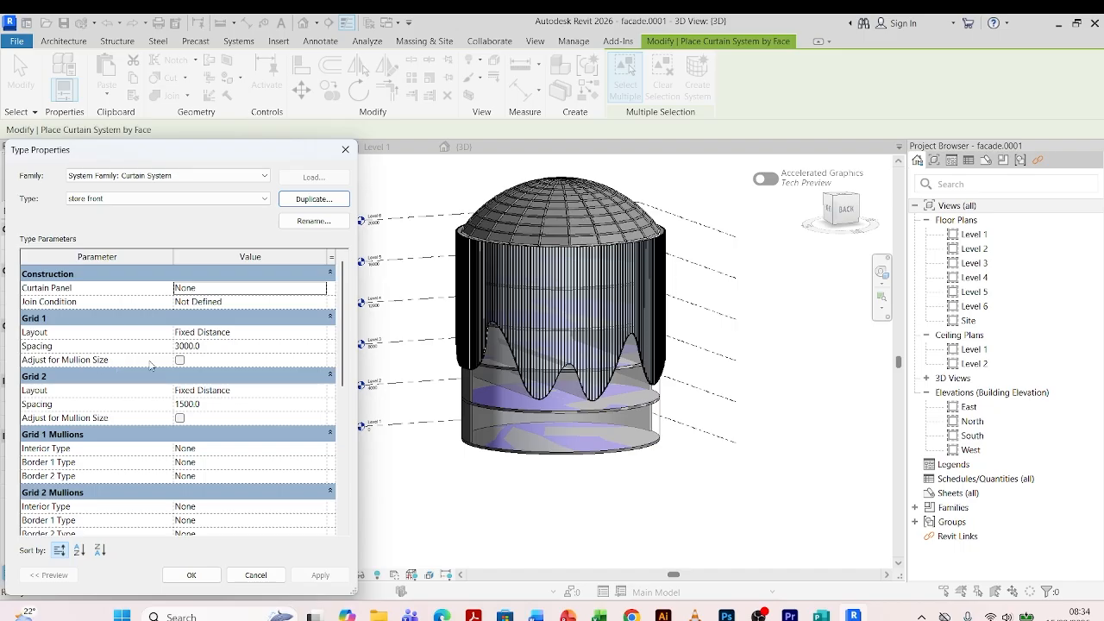
- Set the store front type's Grid 1 spacing to 1500 and enable Adjust for Mullion Size for both grids
{"action": "left_click", "coordinate": [218, 349]}
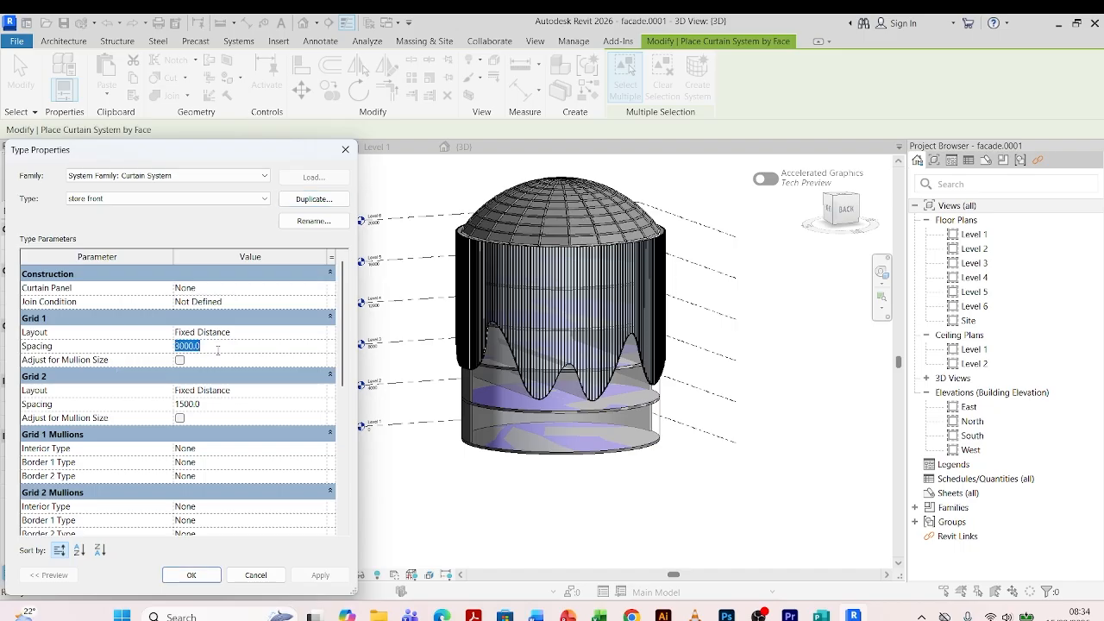
{"action": "type", "text": "1500"}
{"action": "left_click", "coordinate": [180, 362]}
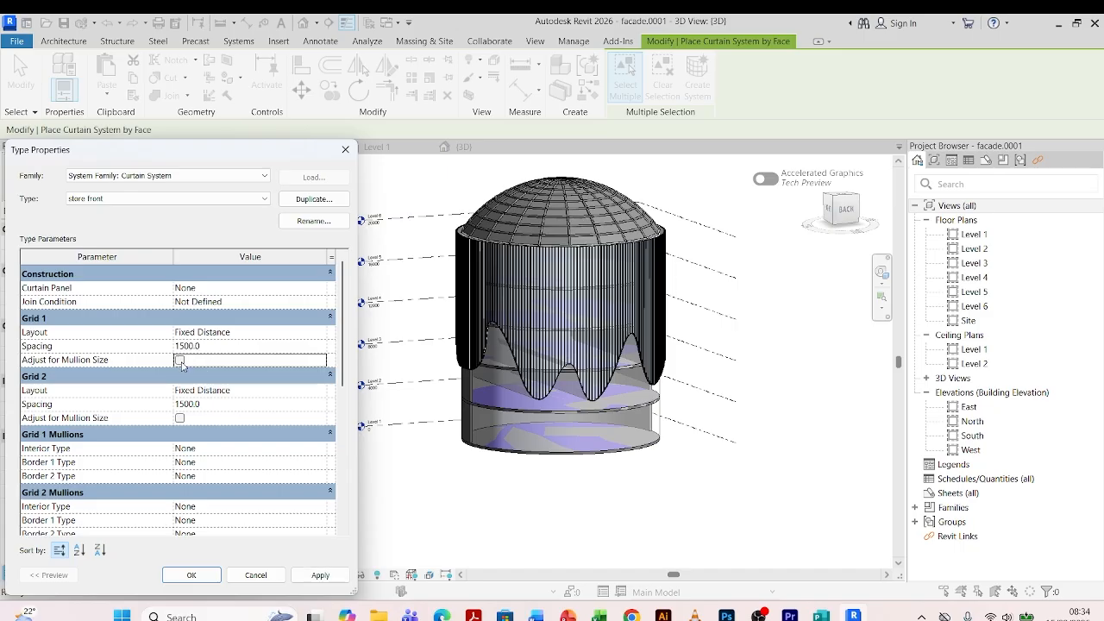
{"action": "left_click", "coordinate": [181, 360]}
{"action": "left_click", "coordinate": [208, 407]}
{"action": "left_click", "coordinate": [209, 405]}
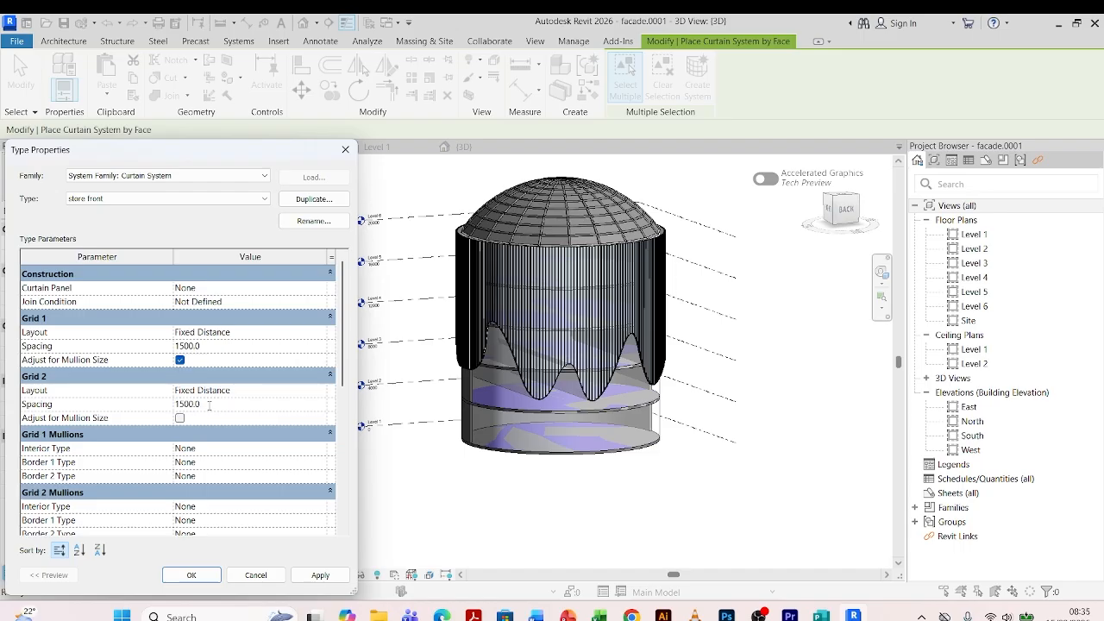
{"action": "left_click", "coordinate": [180, 419]}
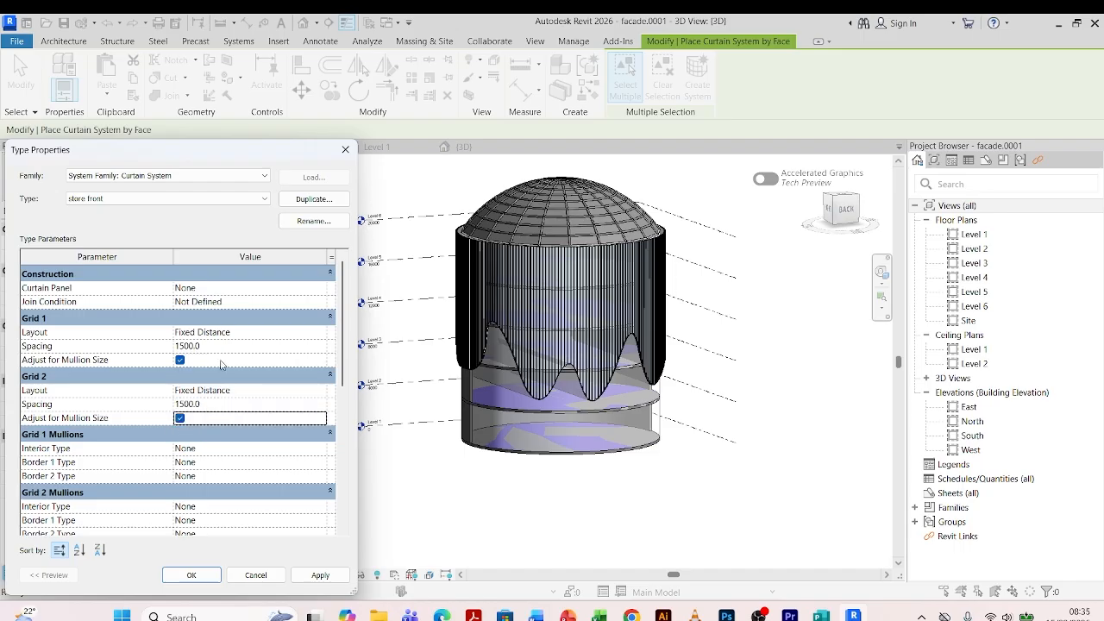
- Assign Rectangular Mullion : 50 x 150mm to the interior, Border 1 and Border 2 types of the Grid 1 mullions
{"action": "scroll", "coordinate": [221, 364], "scroll_direction": "down", "scroll_amount": 1}
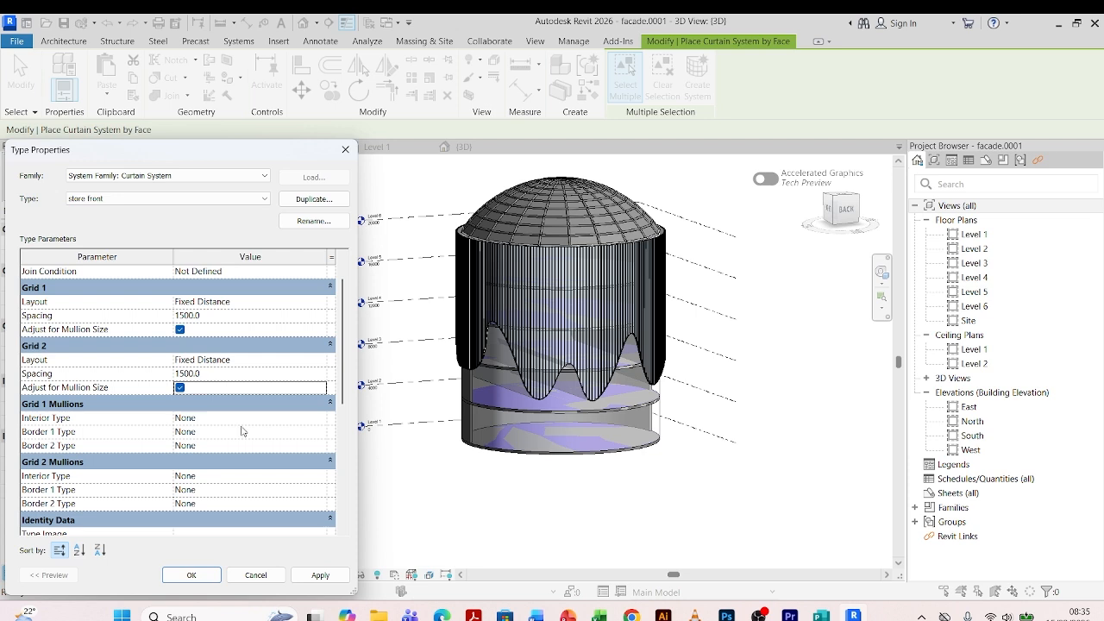
{"action": "left_click", "coordinate": [319, 422]}
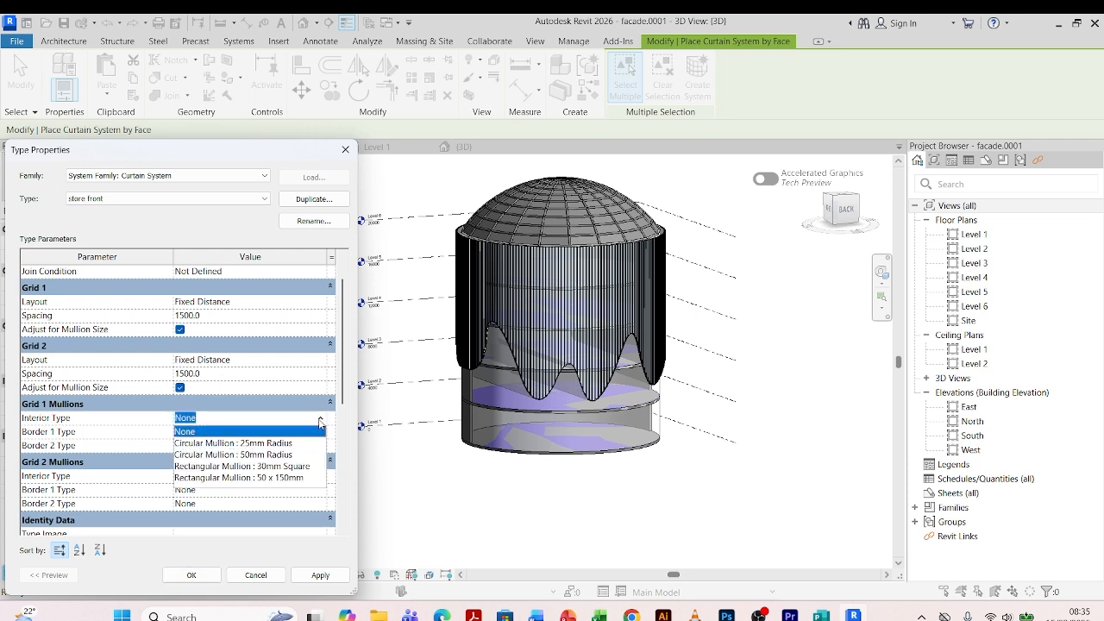
{"action": "left_click", "coordinate": [279, 478]}
{"action": "scroll", "coordinate": [280, 483], "scroll_direction": "down", "scroll_amount": 1}
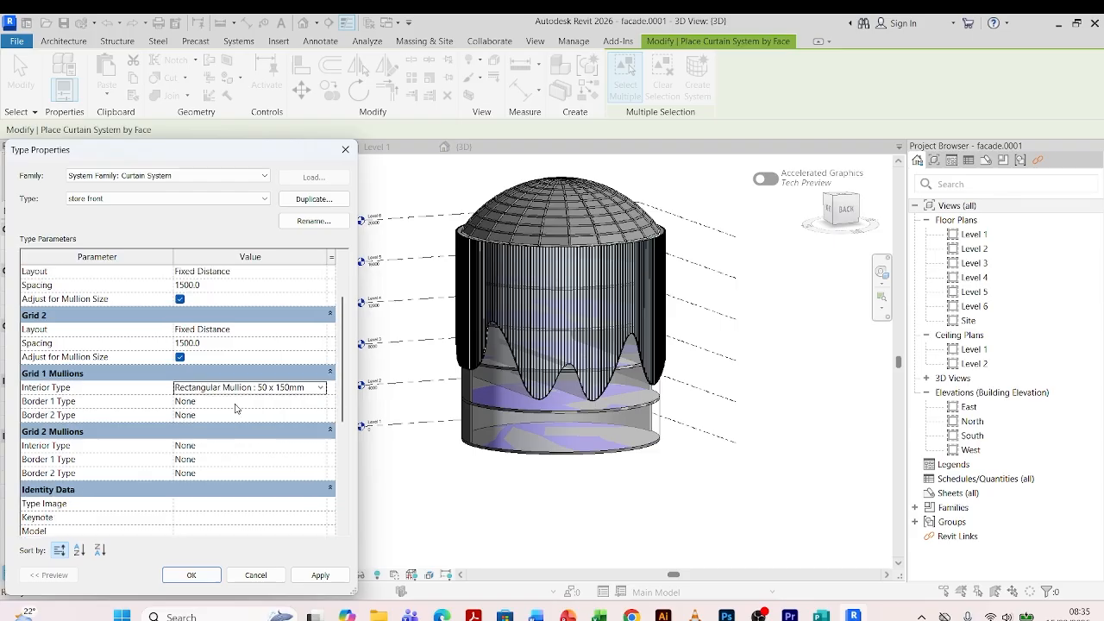
{"action": "left_click", "coordinate": [285, 402]}
{"action": "scroll", "coordinate": [279, 463], "scroll_direction": "down", "scroll_amount": 1}
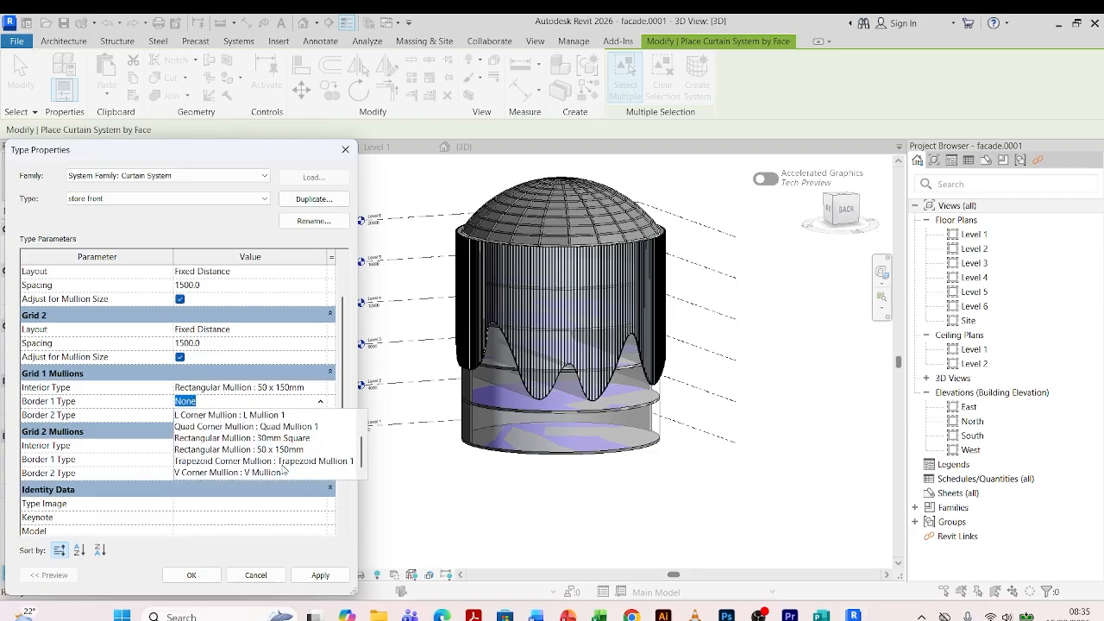
{"action": "left_click", "coordinate": [280, 451]}
{"action": "left_click", "coordinate": [290, 415]}
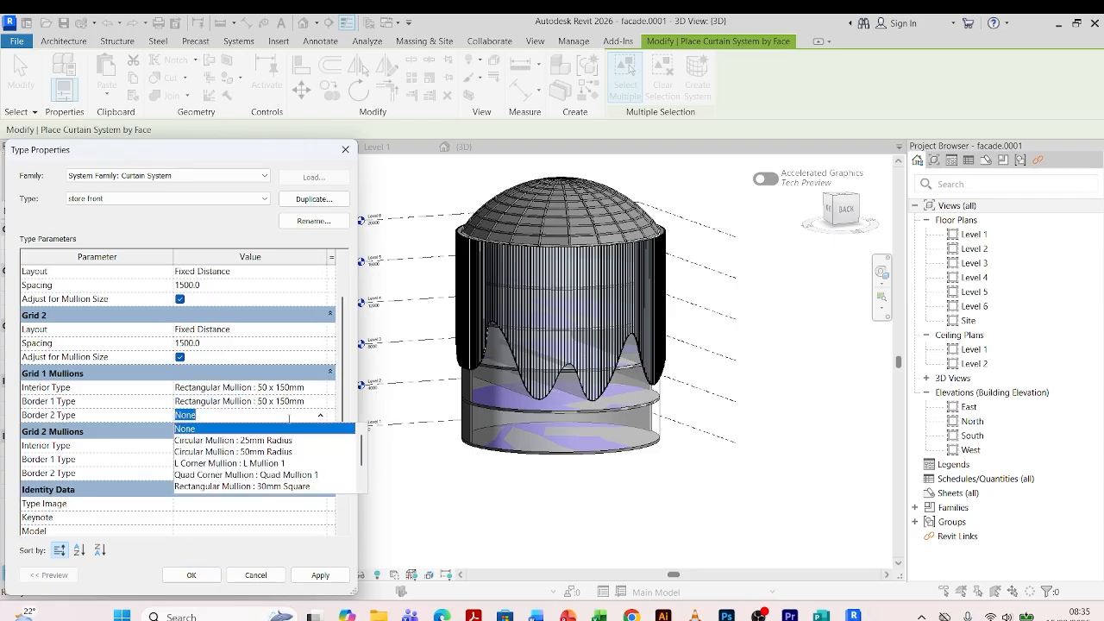
{"action": "scroll", "coordinate": [267, 481], "scroll_direction": "down", "scroll_amount": 1}
{"action": "left_click", "coordinate": [292, 463]}
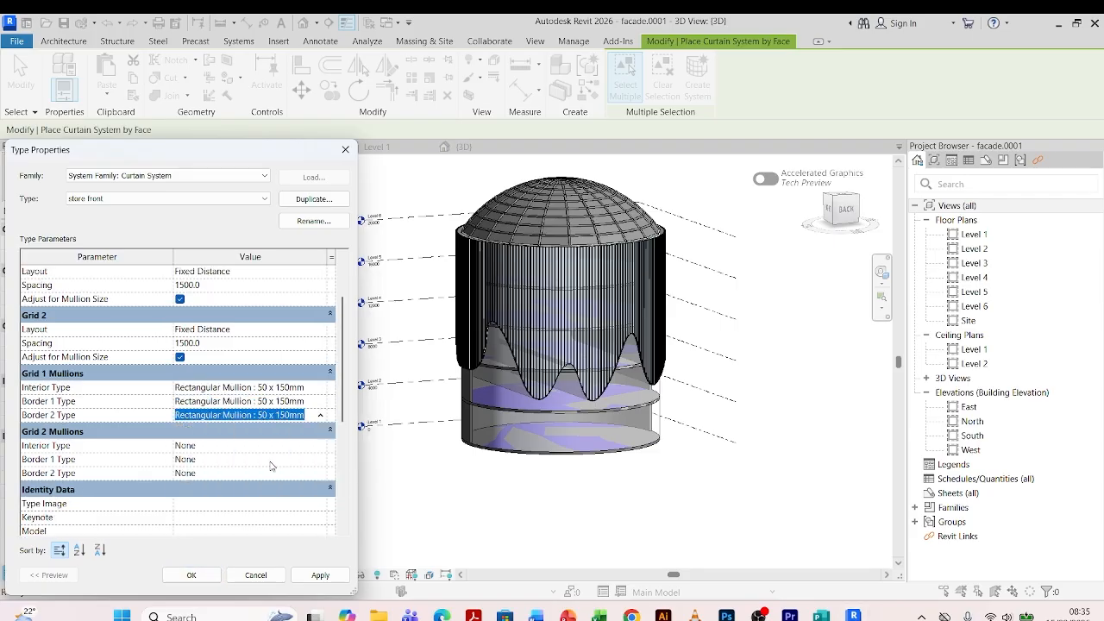
- Assign Rectangular Mullion : 50 x 150mm to all three Grid 2 mullion types and accept the store front type
{"action": "left_click", "coordinate": [319, 446]}
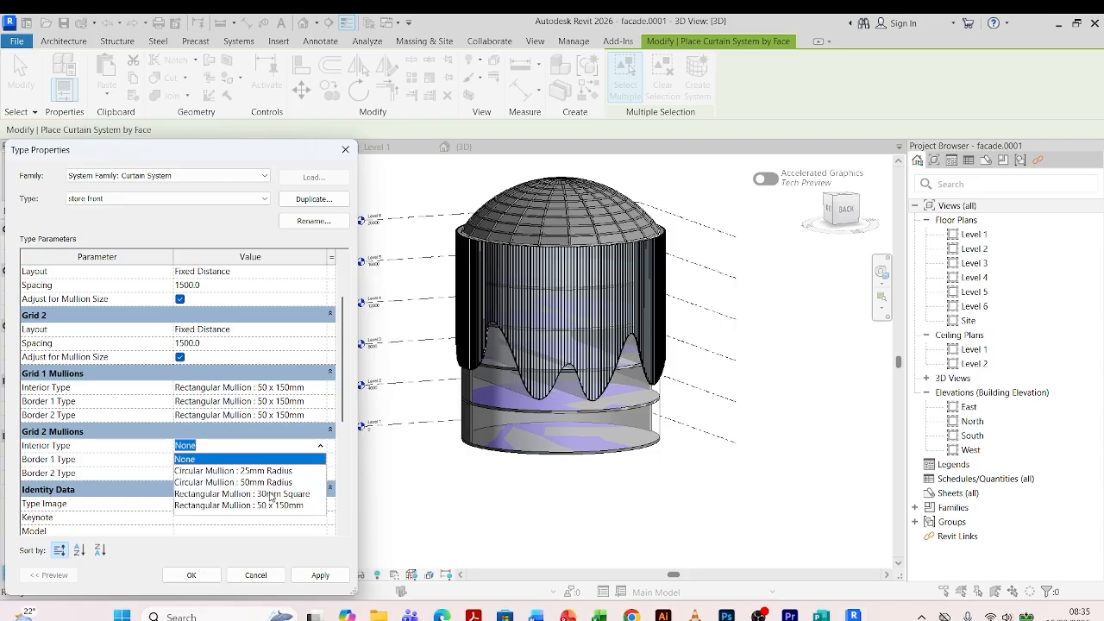
{"action": "left_click", "coordinate": [282, 507]}
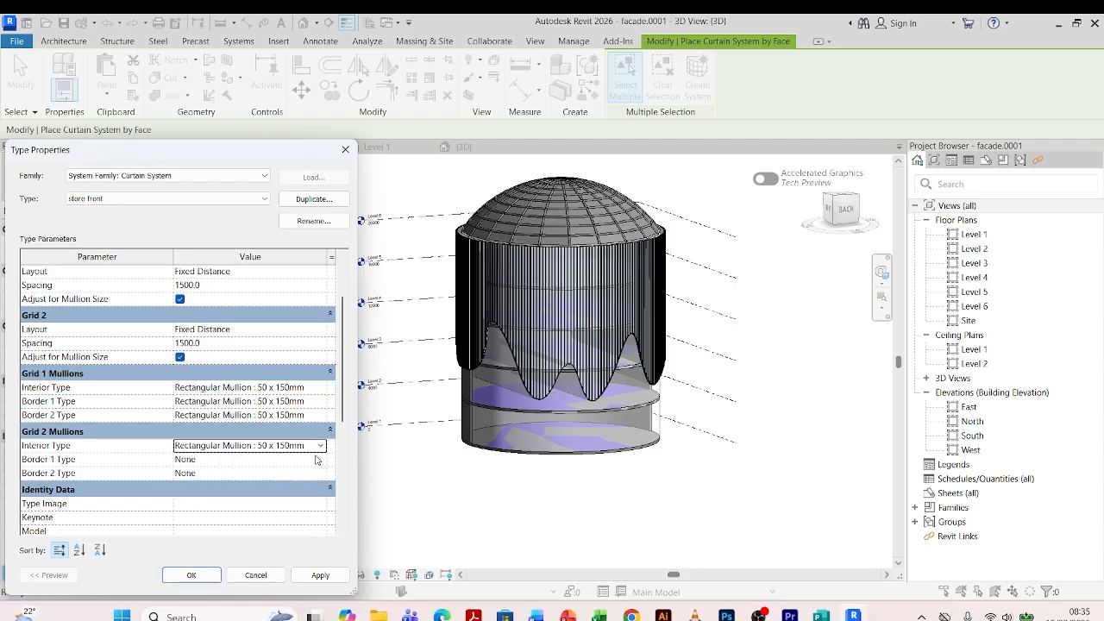
{"action": "left_click", "coordinate": [318, 460]}
{"action": "left_click", "coordinate": [283, 516]}
{"action": "scroll", "coordinate": [317, 477], "scroll_direction": "down", "scroll_amount": 2}
{"action": "left_click", "coordinate": [319, 401]}
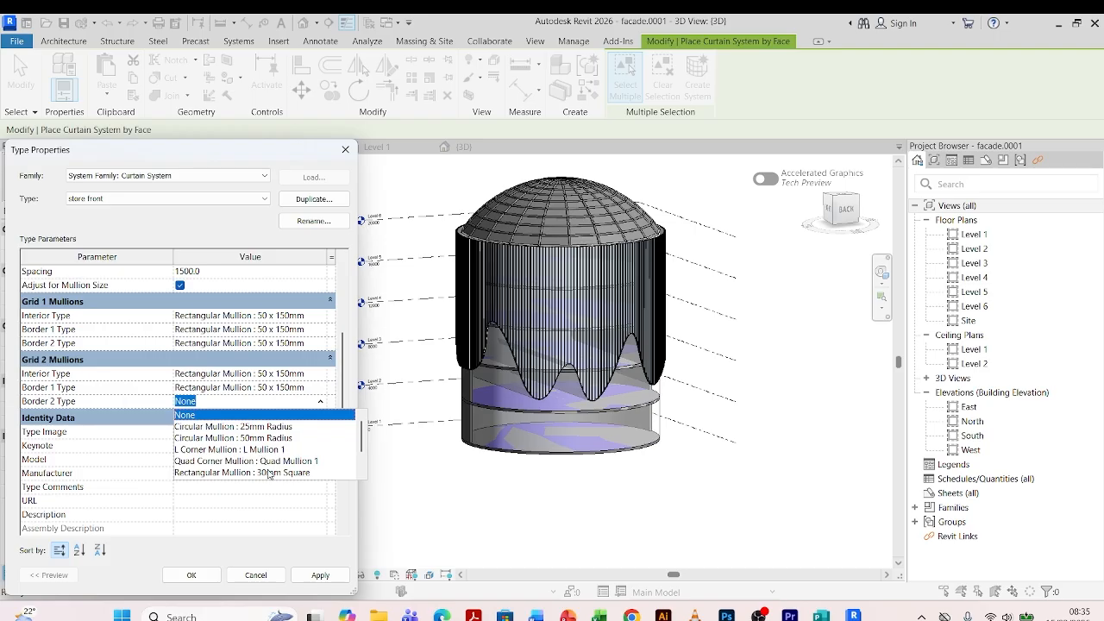
{"action": "scroll", "coordinate": [268, 474], "scroll_direction": "down", "scroll_amount": 1}
{"action": "left_click", "coordinate": [273, 450]}
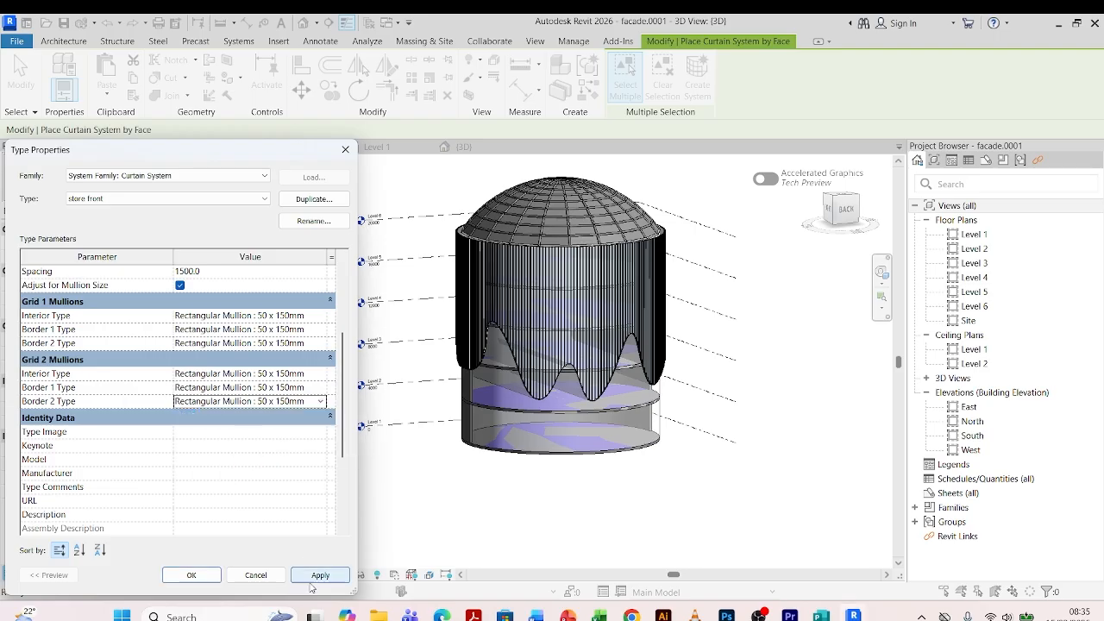
{"action": "left_click", "coordinate": [219, 576]}
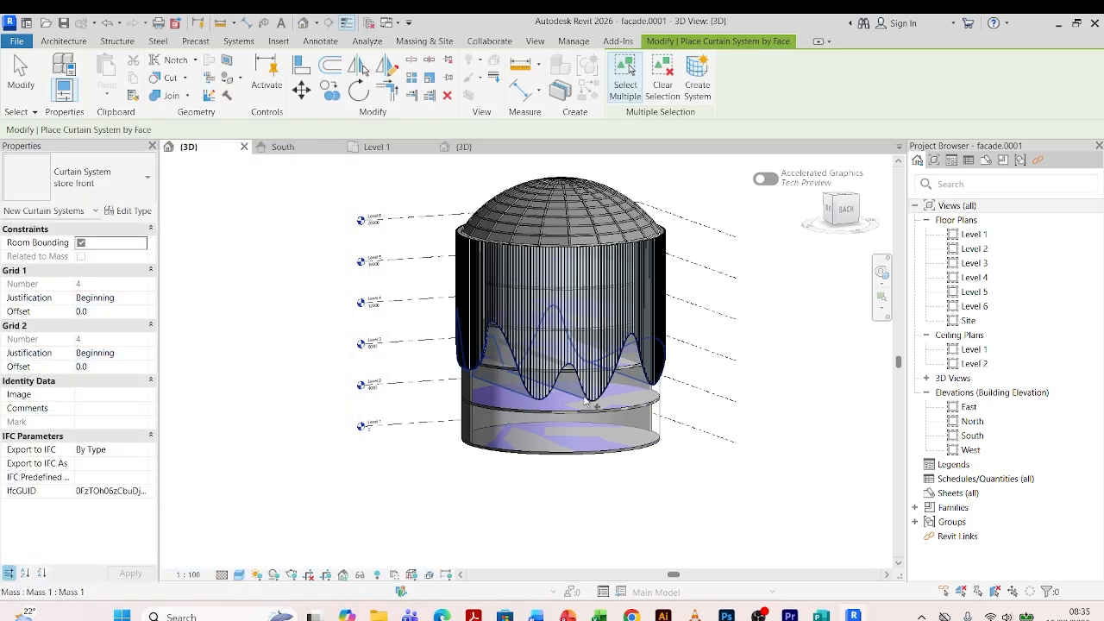
- Create the store front curtain system on the curved glass-side face of the inner cylindrical mass and end the command
{"action": "left_click", "coordinate": [628, 455]}
{"action": "scroll", "coordinate": [595, 453], "scroll_direction": "up", "scroll_amount": 3}
{"action": "middle_click_drag", "start_coordinate": [760, 488], "coordinate": [797, 480], "text": "shift"}
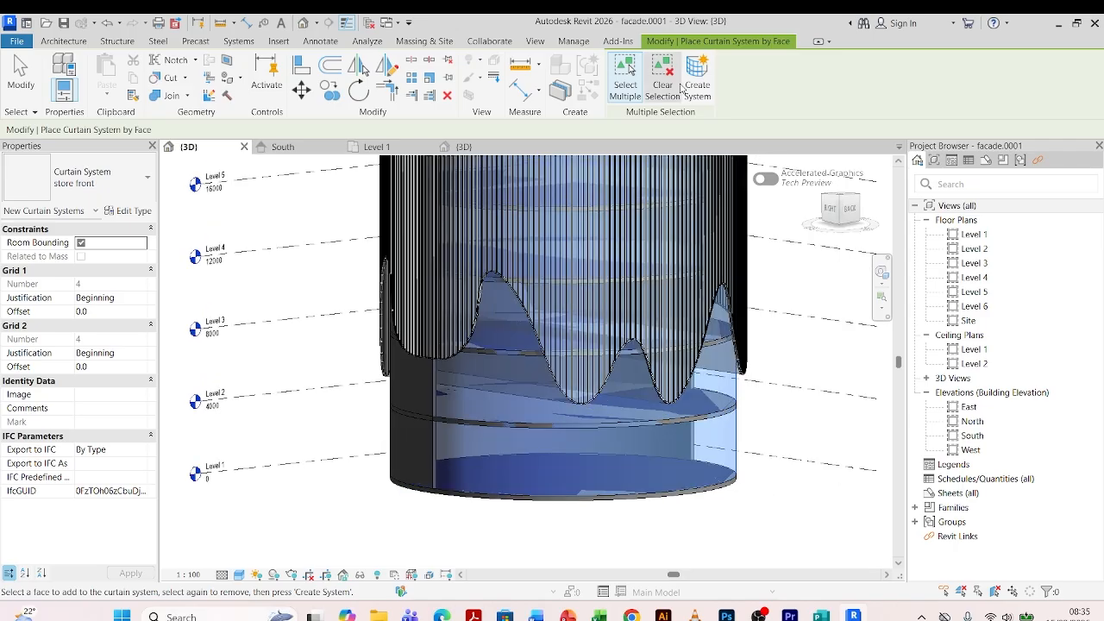
{"action": "left_click", "coordinate": [698, 79]}
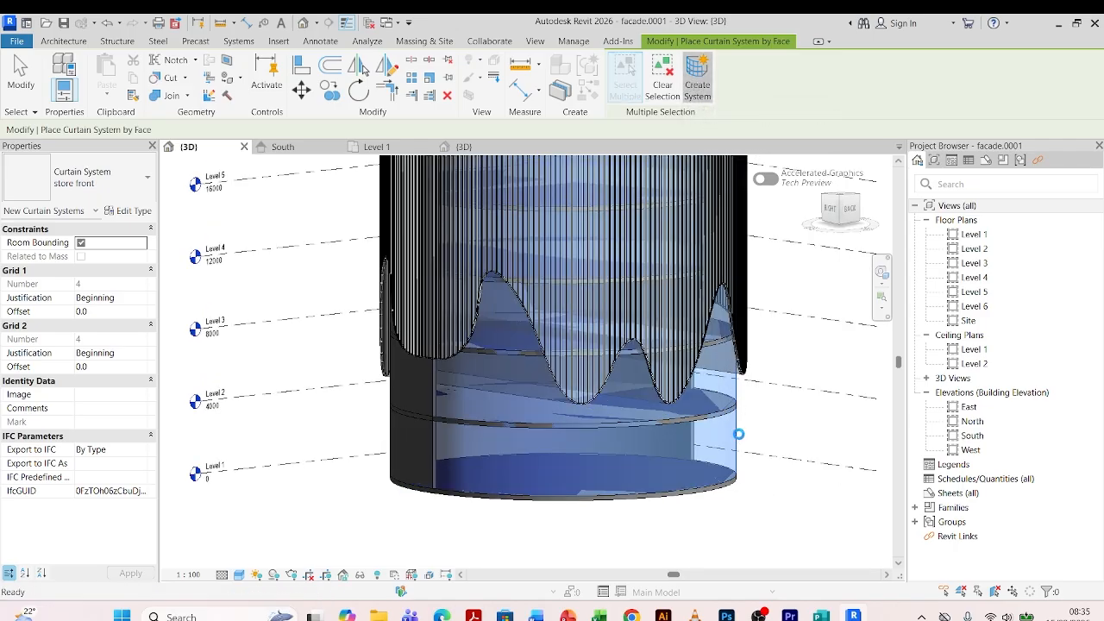
{"action": "middle_click_drag", "start_coordinate": [742, 437], "coordinate": [553, 469], "text": "shift"}
{"action": "middle_click_drag", "start_coordinate": [462, 490], "coordinate": [591, 246], "text": "shift"}
{"action": "key", "text": "Escape"}
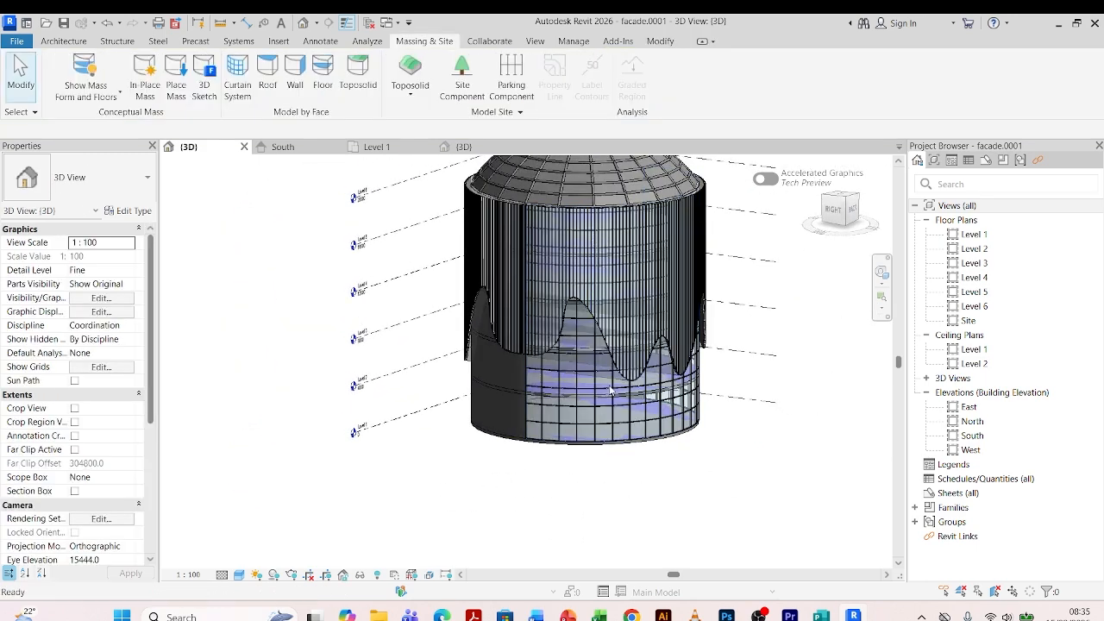
- Examine the store front grid beneath and behind the wavy slanting wood facade from several sides and close up
{"action": "middle_click_drag", "start_coordinate": [561, 480], "coordinate": [526, 480], "text": "shift"}
{"action": "scroll", "coordinate": [588, 254], "scroll_direction": "up", "scroll_amount": 4}
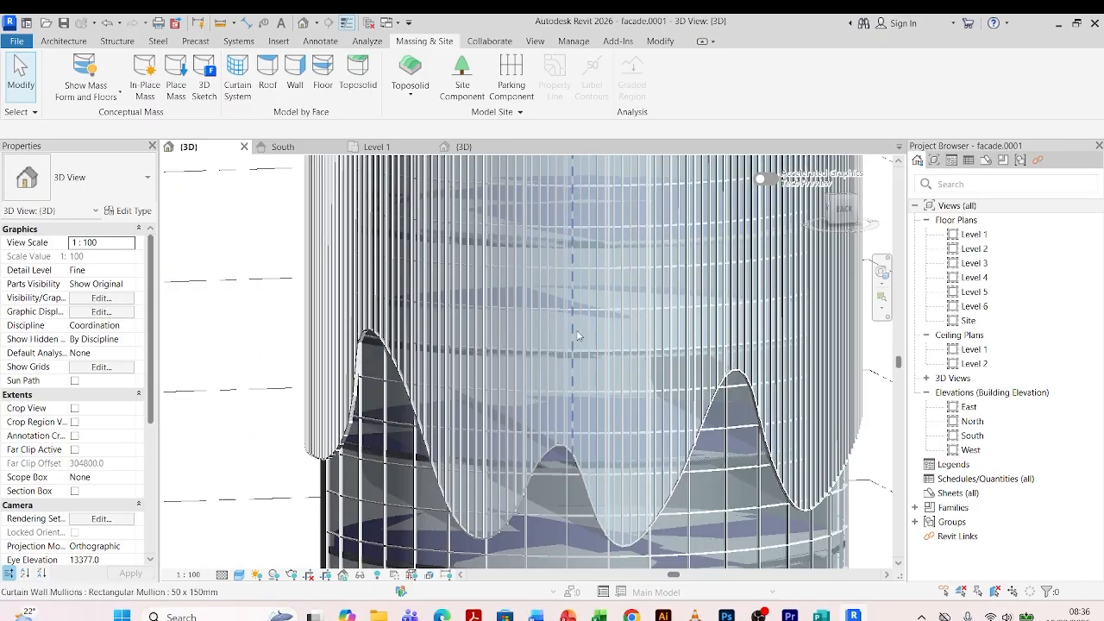
{"action": "scroll", "coordinate": [590, 276], "scroll_direction": "up", "scroll_amount": 5}
{"action": "scroll", "coordinate": [578, 307], "scroll_direction": "down", "scroll_amount": 9}
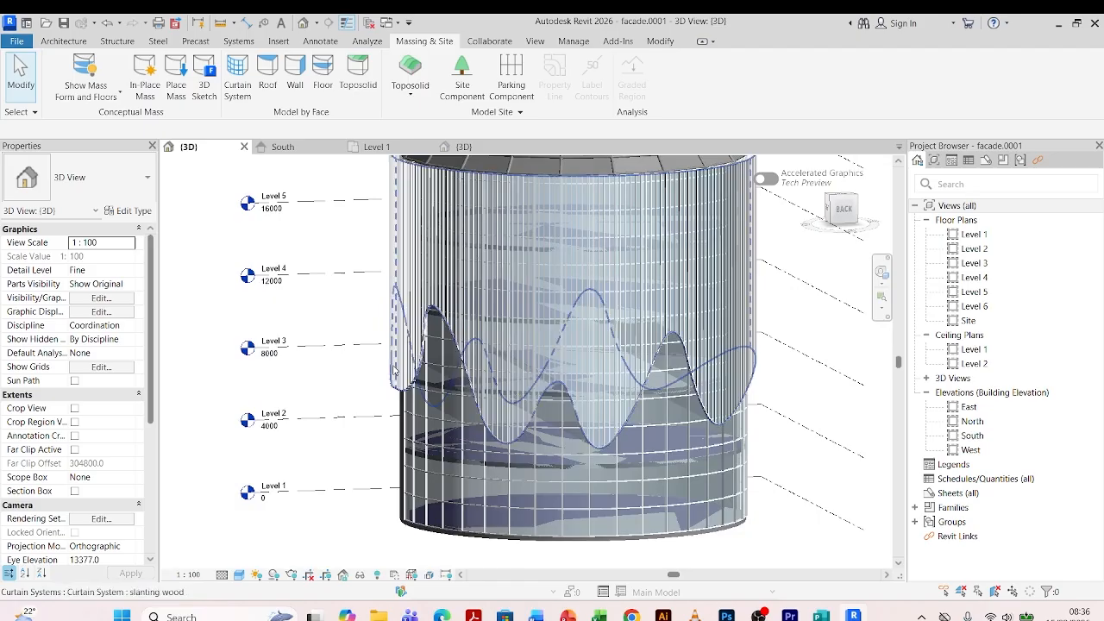
{"action": "middle_click_drag", "start_coordinate": [394, 369], "coordinate": [430, 354], "text": "shift"}
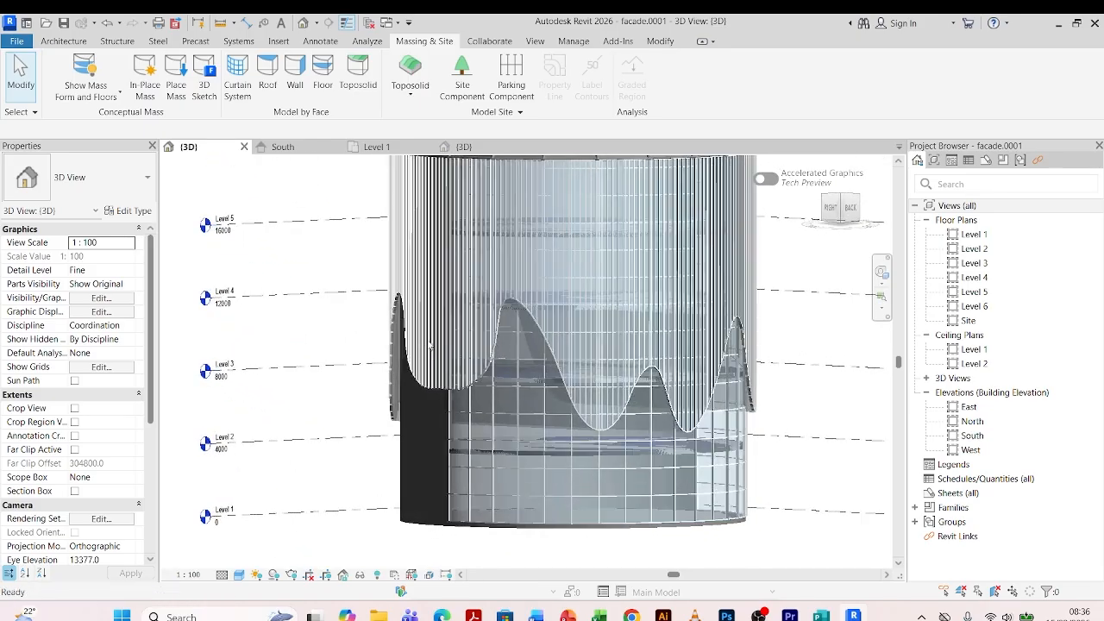
{"action": "scroll", "coordinate": [538, 352], "scroll_direction": "down", "scroll_amount": 3}
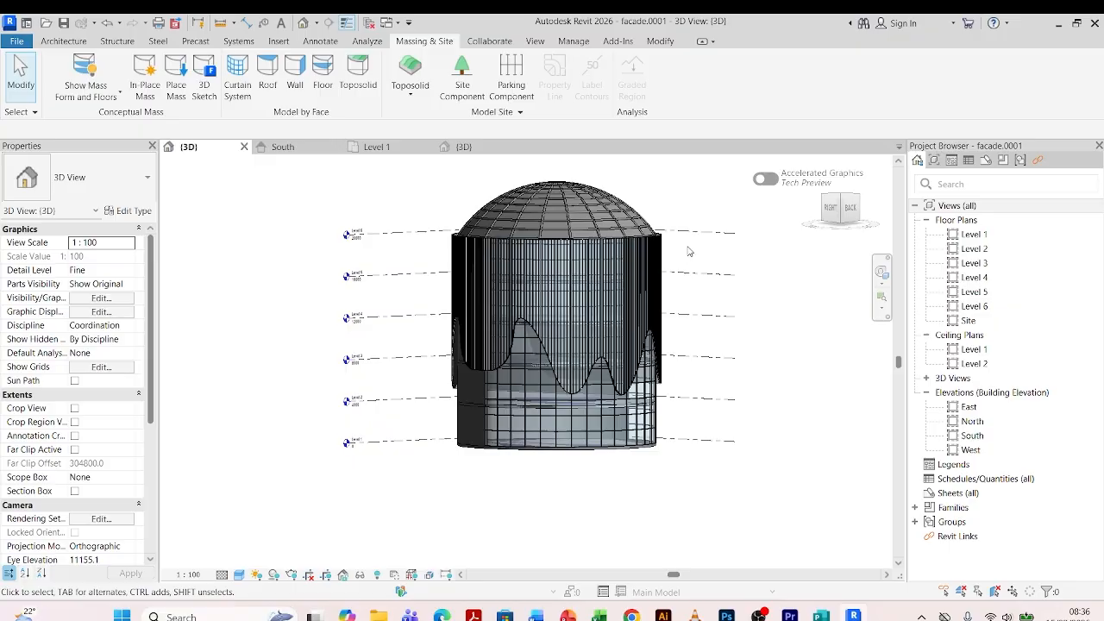
{"action": "middle_click_drag", "start_coordinate": [688, 251], "coordinate": [749, 266], "text": "shift"}
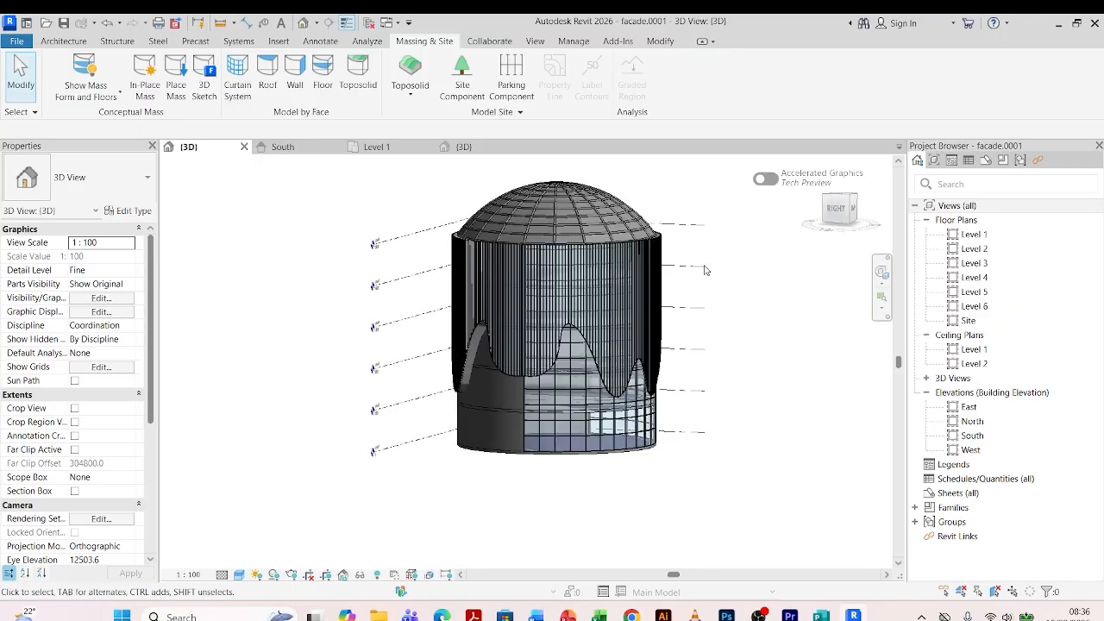
{"action": "scroll", "coordinate": [597, 246], "scroll_direction": "up", "scroll_amount": 3}
{"action": "scroll", "coordinate": [621, 253], "scroll_direction": "up", "scroll_amount": 2}
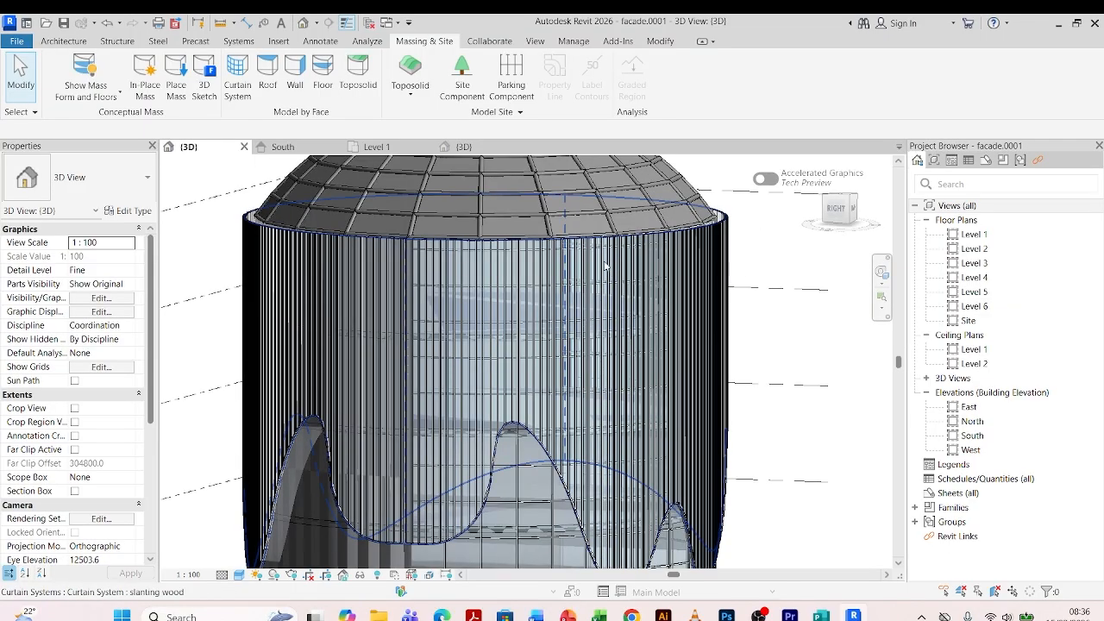
{"action": "scroll", "coordinate": [477, 333], "scroll_direction": "down", "scroll_amount": 2}
{"action": "scroll", "coordinate": [496, 345], "scroll_direction": "up", "scroll_amount": 5}
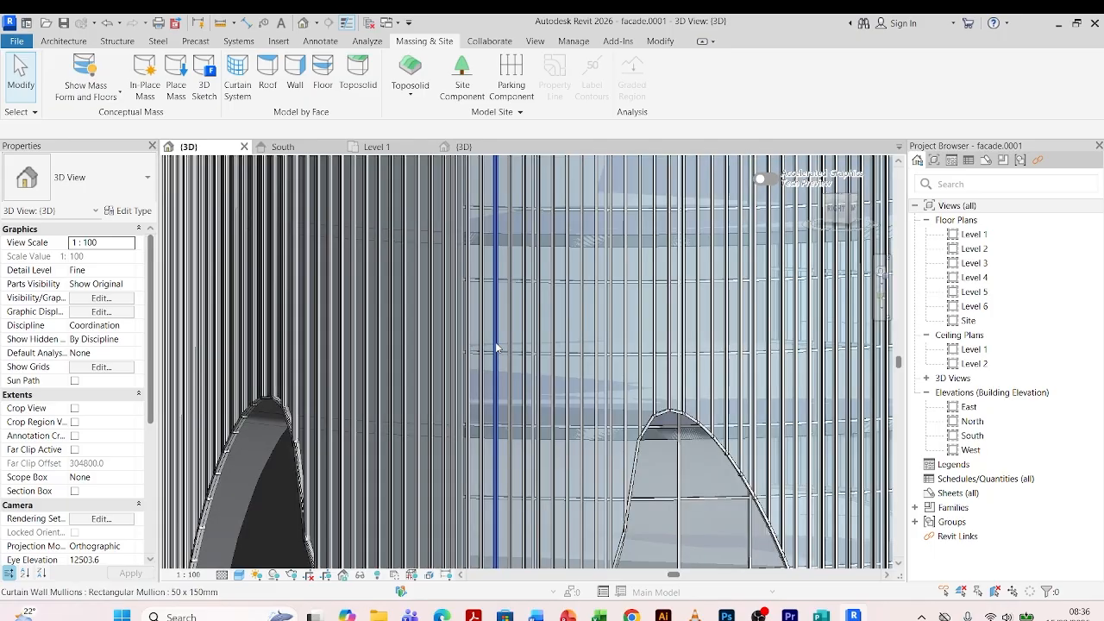
{"action": "scroll", "coordinate": [496, 346], "scroll_direction": "down", "scroll_amount": 6}
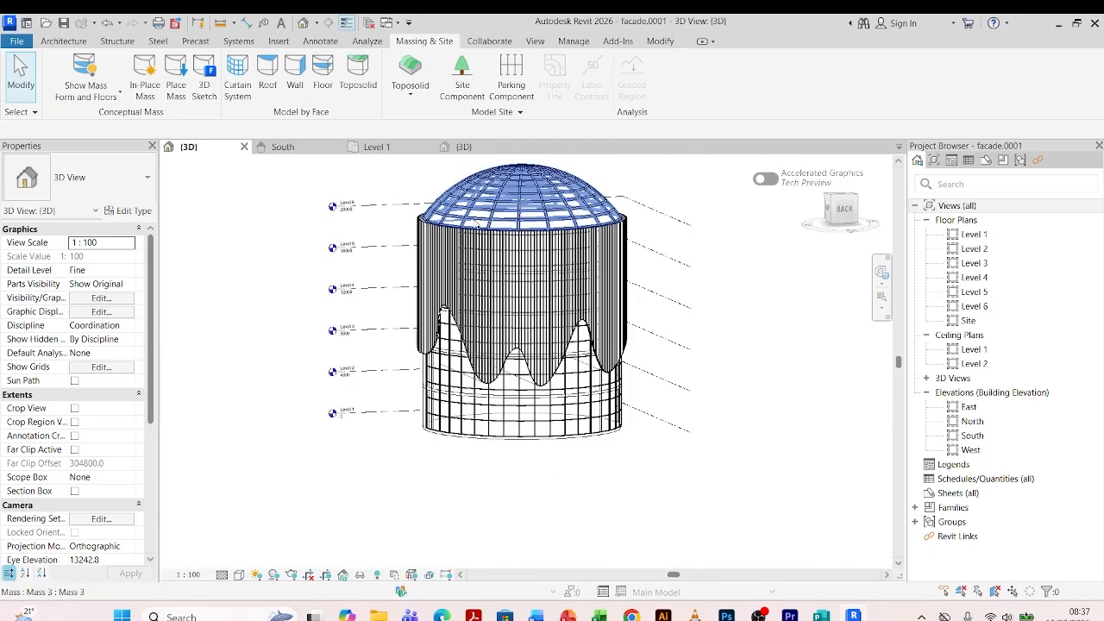
{"action": "middle_click_drag", "start_coordinate": [356, 447], "coordinate": [550, 259], "text": "shift"}
{"action": "scroll", "coordinate": [550, 259], "scroll_direction": "up", "scroll_amount": 8}
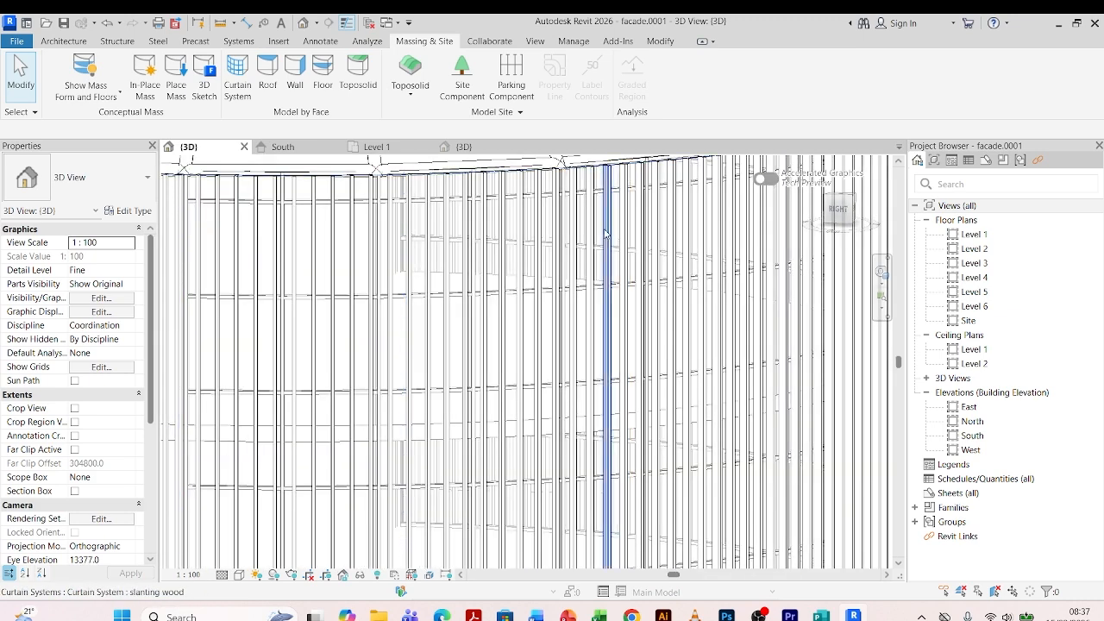
{"action": "scroll", "coordinate": [580, 233], "scroll_direction": "down", "scroll_amount": 3}
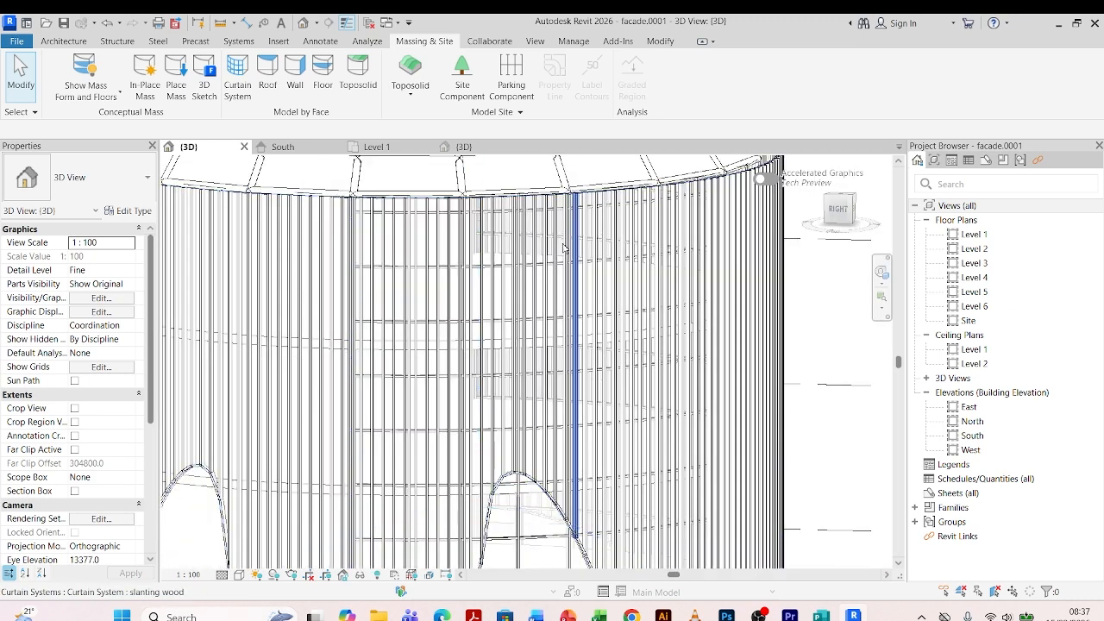
- Set the 3D view's visual style to Shaded
{"action": "left_click", "coordinate": [240, 576]}
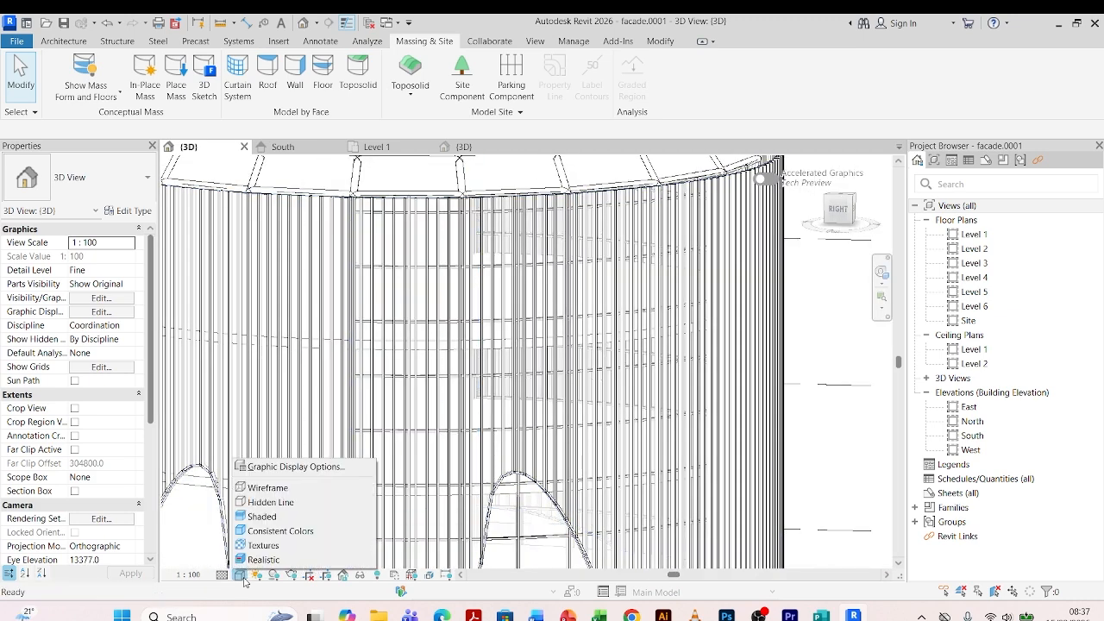
{"action": "left_click", "coordinate": [263, 517]}
{"action": "scroll", "coordinate": [524, 465], "scroll_direction": "down", "scroll_amount": 2}
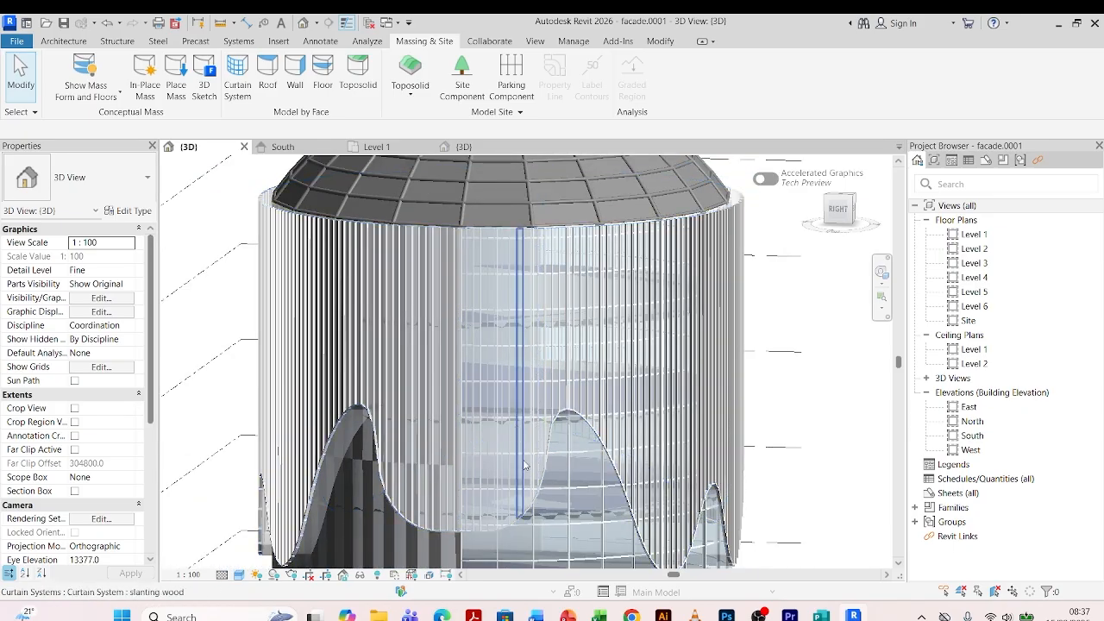
- Examine the shaded slanting wood facade and the glazing behind it from several angles, both close up and as a whole
{"action": "scroll", "coordinate": [524, 466], "scroll_direction": "up", "scroll_amount": 2}
{"action": "scroll", "coordinate": [583, 302], "scroll_direction": "down", "scroll_amount": 4}
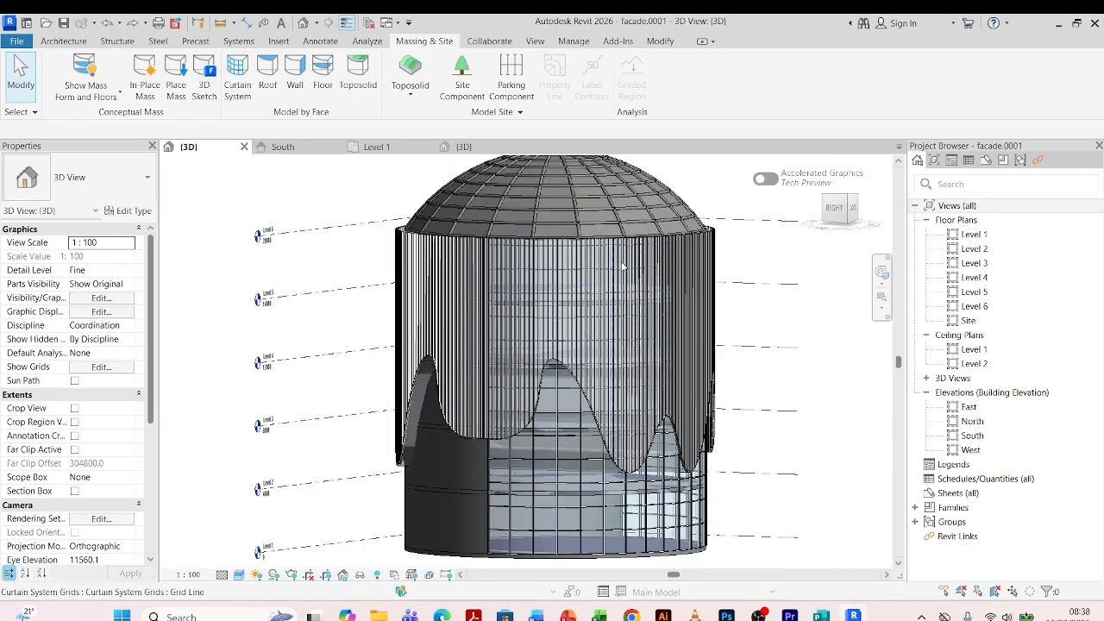
{"action": "middle_click_drag", "start_coordinate": [622, 298], "coordinate": [591, 307], "text": "shift"}
{"action": "scroll", "coordinate": [604, 302], "scroll_direction": "up", "scroll_amount": 2}
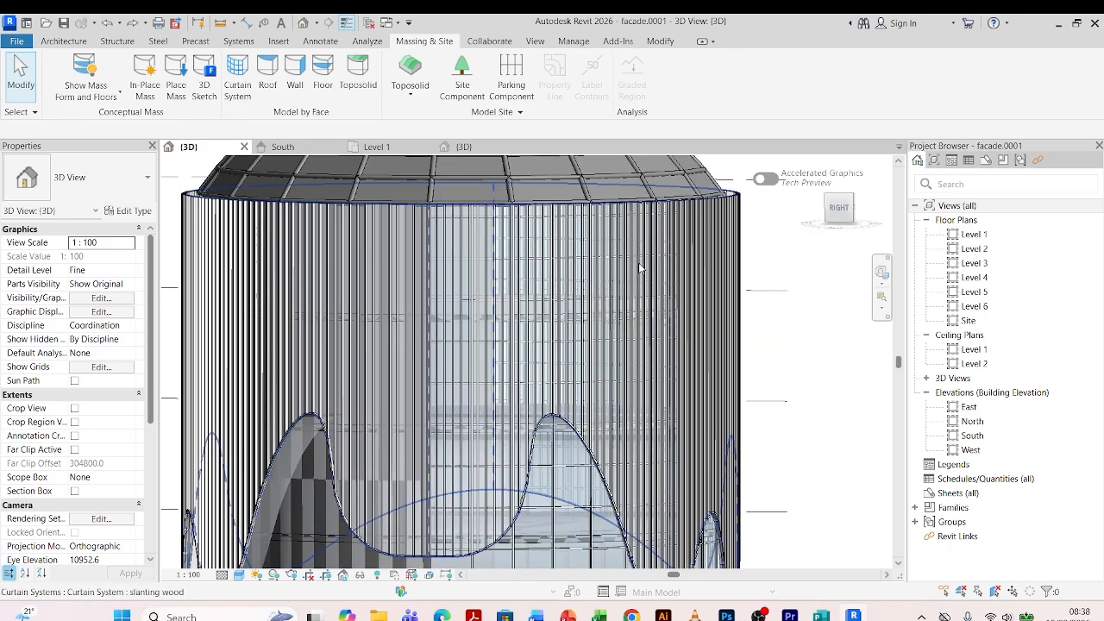
{"action": "scroll", "coordinate": [595, 302], "scroll_direction": "down", "scroll_amount": 3}
{"action": "middle_click_drag", "start_coordinate": [760, 246], "coordinate": [767, 336], "text": "shift"}
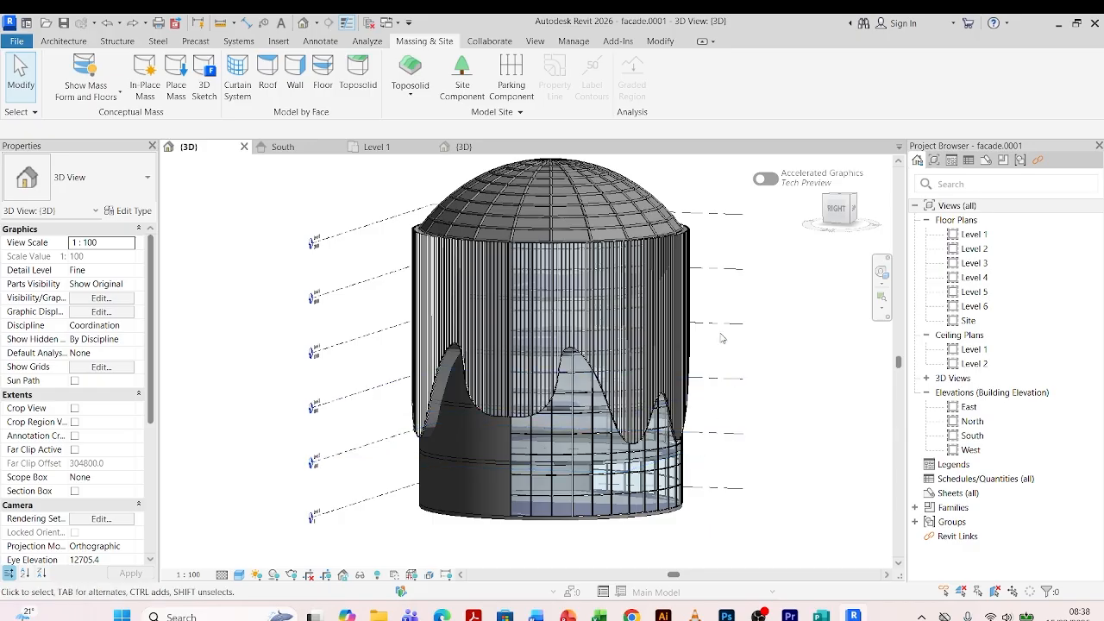
{"action": "scroll", "coordinate": [669, 272], "scroll_direction": "up", "scroll_amount": 2}
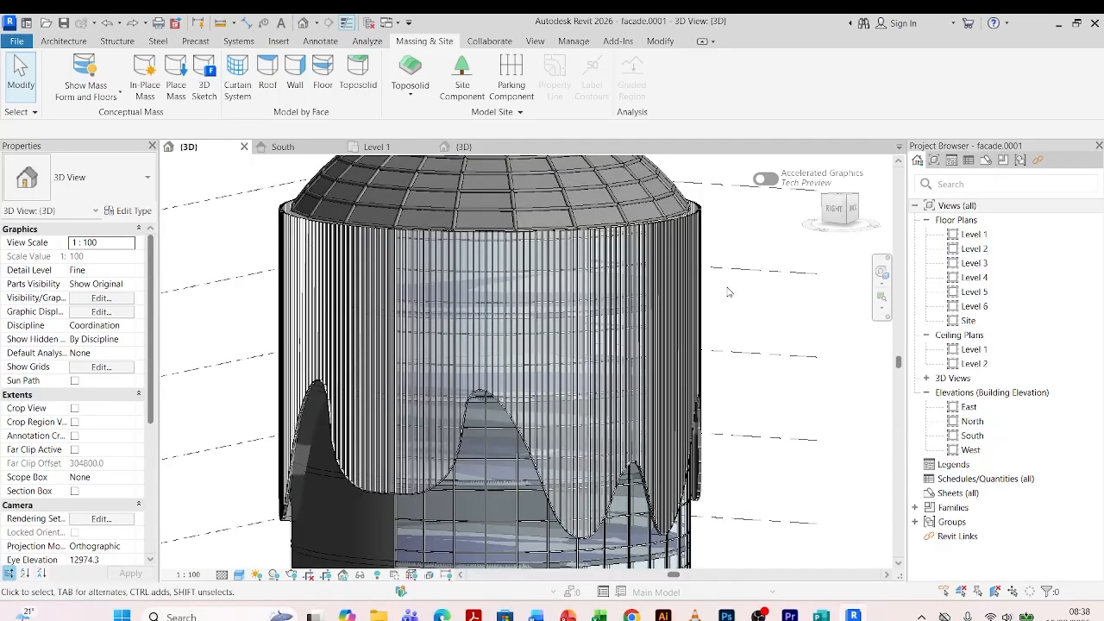
{"action": "scroll", "coordinate": [733, 283], "scroll_direction": "down", "scroll_amount": 2}
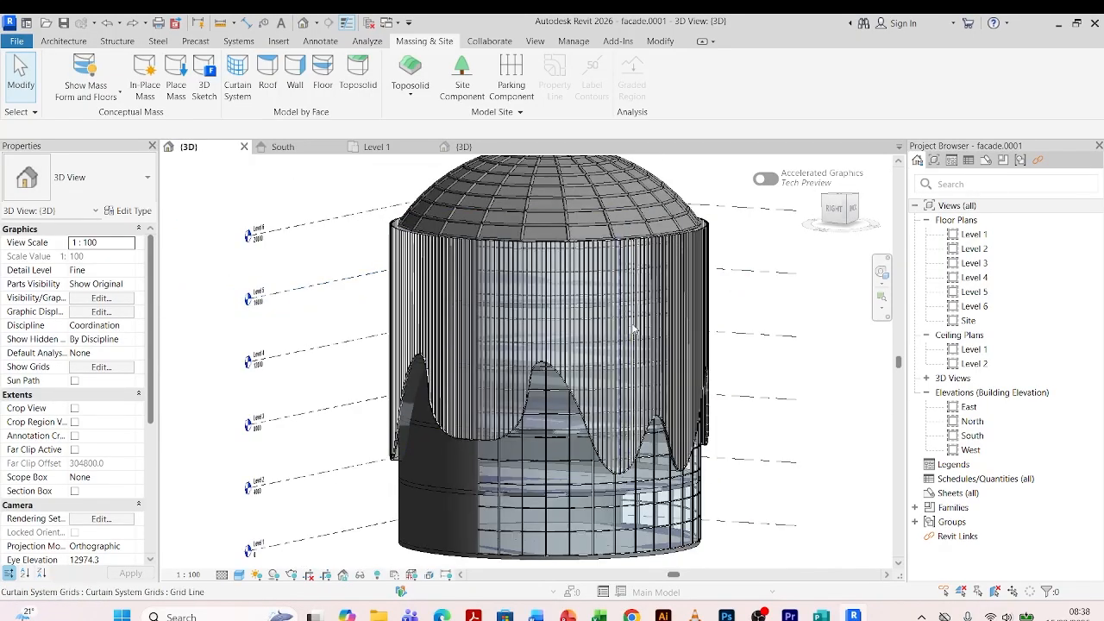
{"action": "scroll", "coordinate": [623, 252], "scroll_direction": "up", "scroll_amount": 3}
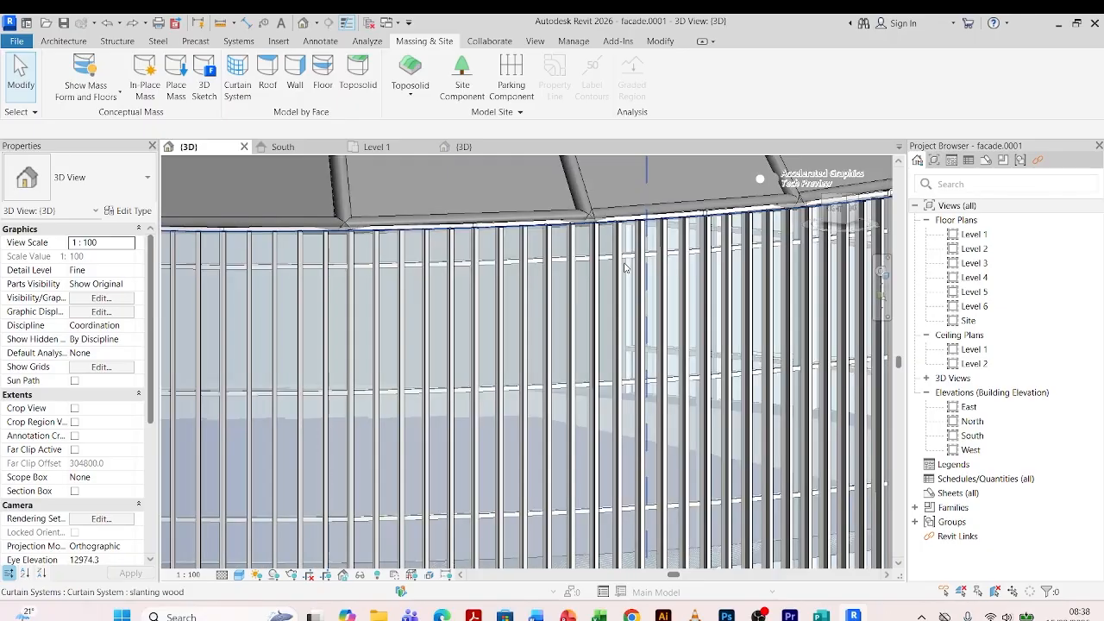
{"action": "scroll", "coordinate": [634, 308], "scroll_direction": "down", "scroll_amount": 1}
{"action": "scroll", "coordinate": [634, 311], "scroll_direction": "down", "scroll_amount": 3}
{"action": "middle_click_drag", "start_coordinate": [618, 307], "coordinate": [766, 261], "text": "shift"}
{"action": "scroll", "coordinate": [730, 320], "scroll_direction": "up", "scroll_amount": 3}
{"action": "scroll", "coordinate": [754, 260], "scroll_direction": "down", "scroll_amount": 5}
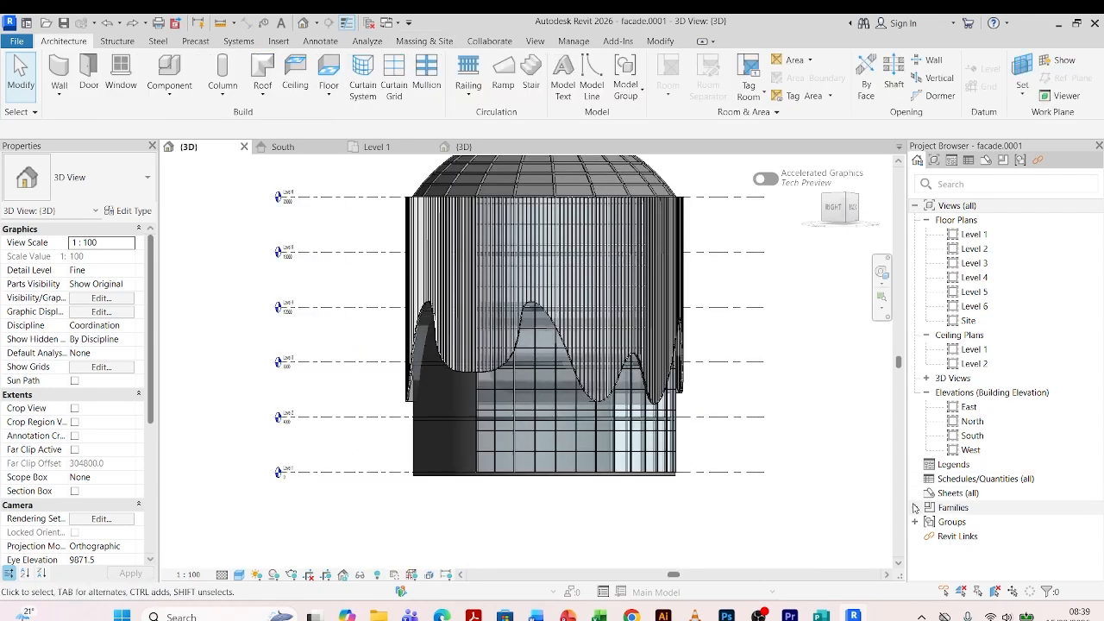
- Duplicate the 50 x 150mm Rectangular Mullion type under Curtain Wall Mullions and name the copy 50 x 150mm wood
{"action": "double_click", "coordinate": [919, 509]}
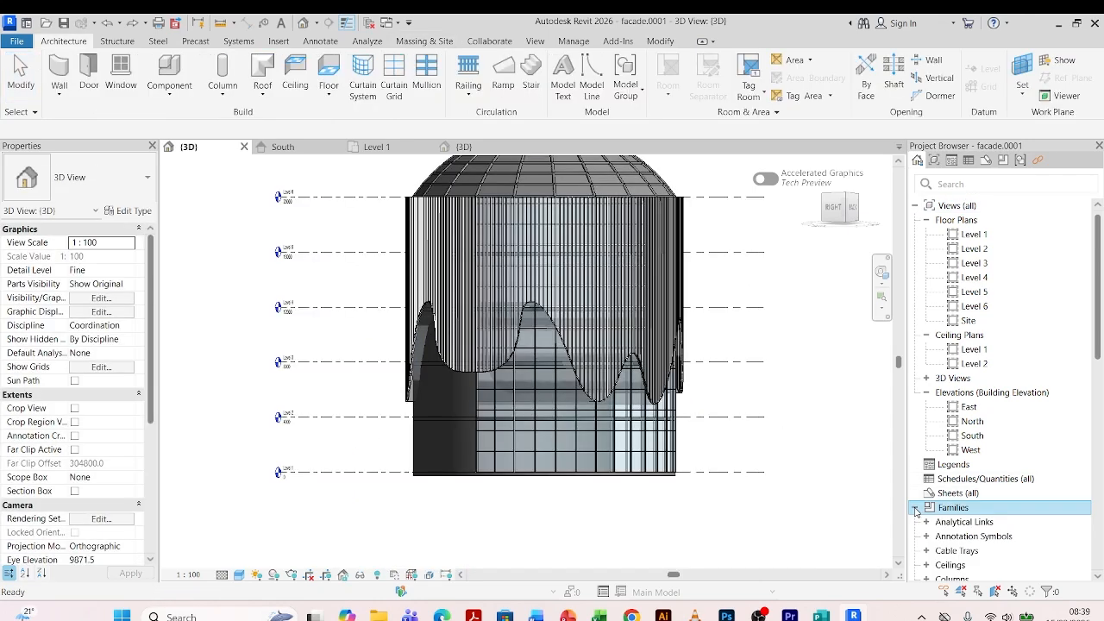
{"action": "scroll", "coordinate": [932, 509], "scroll_direction": "down", "scroll_amount": 5}
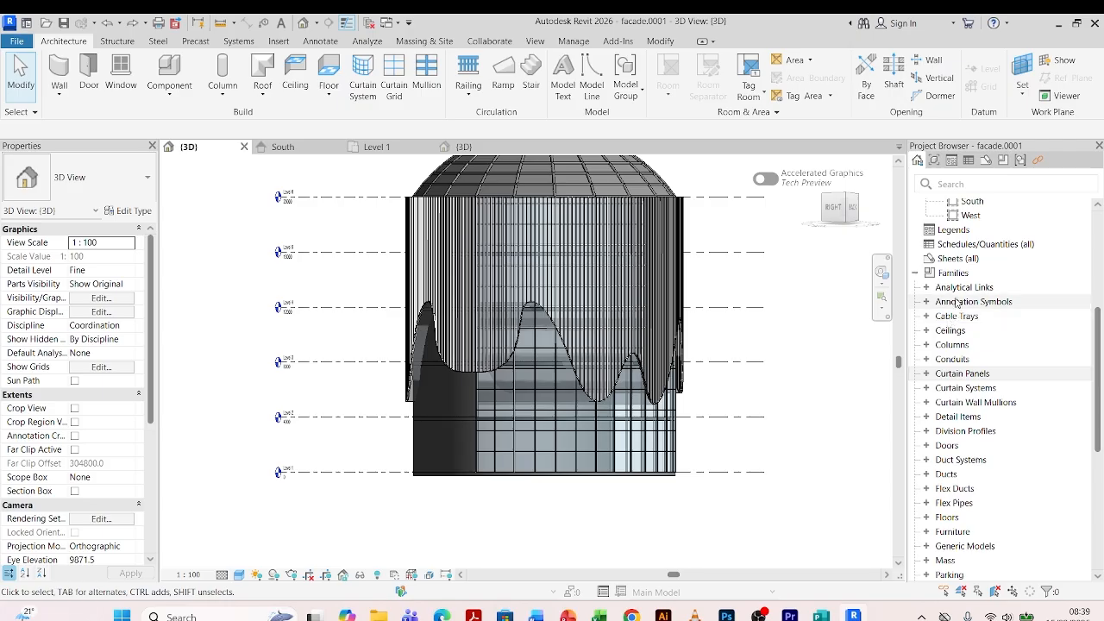
{"action": "left_click", "coordinate": [927, 403]}
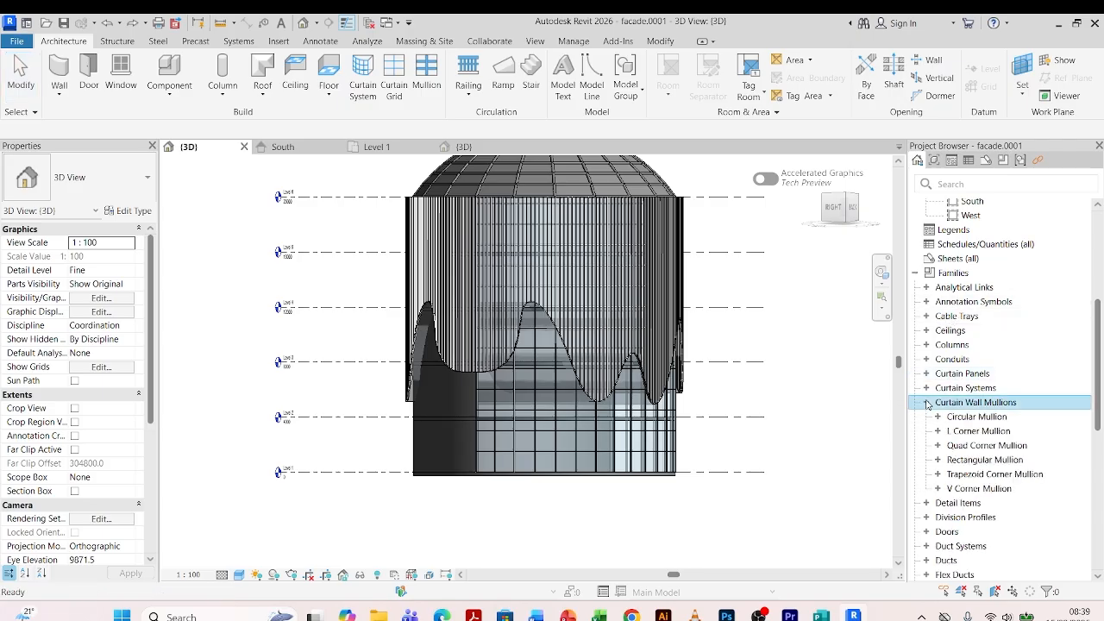
{"action": "left_click", "coordinate": [938, 462]}
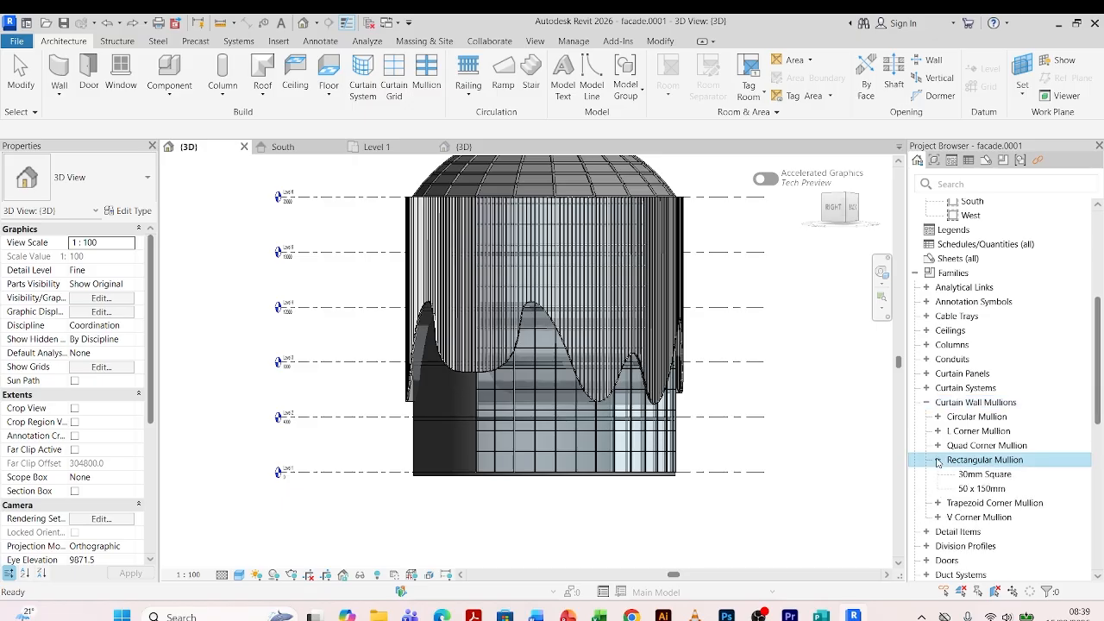
{"action": "left_click", "coordinate": [975, 489]}
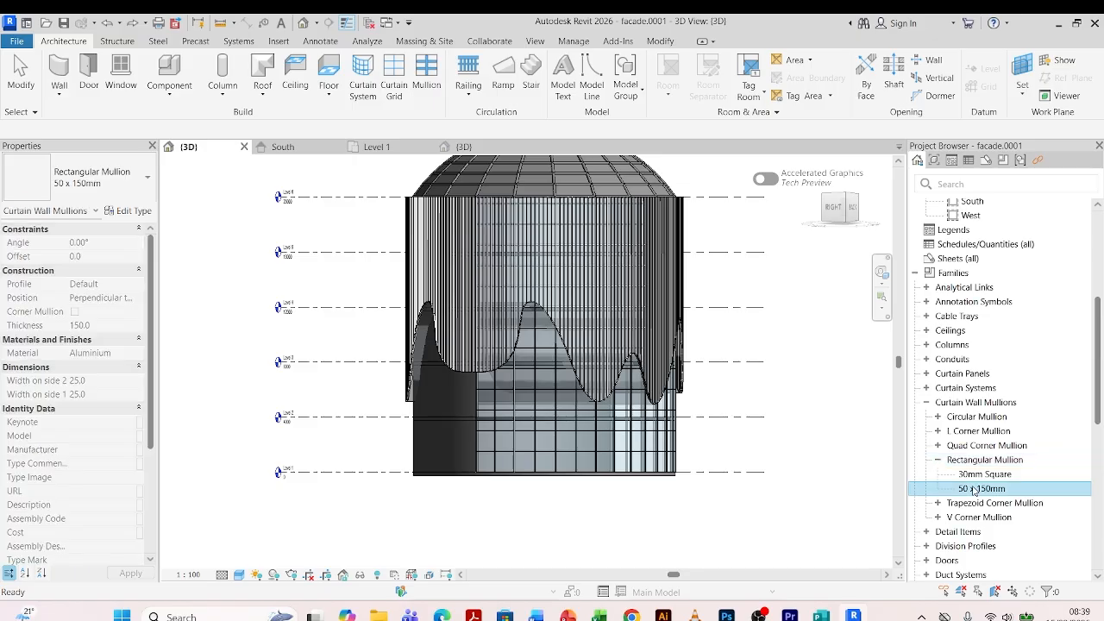
{"action": "right_click", "coordinate": [975, 491]}
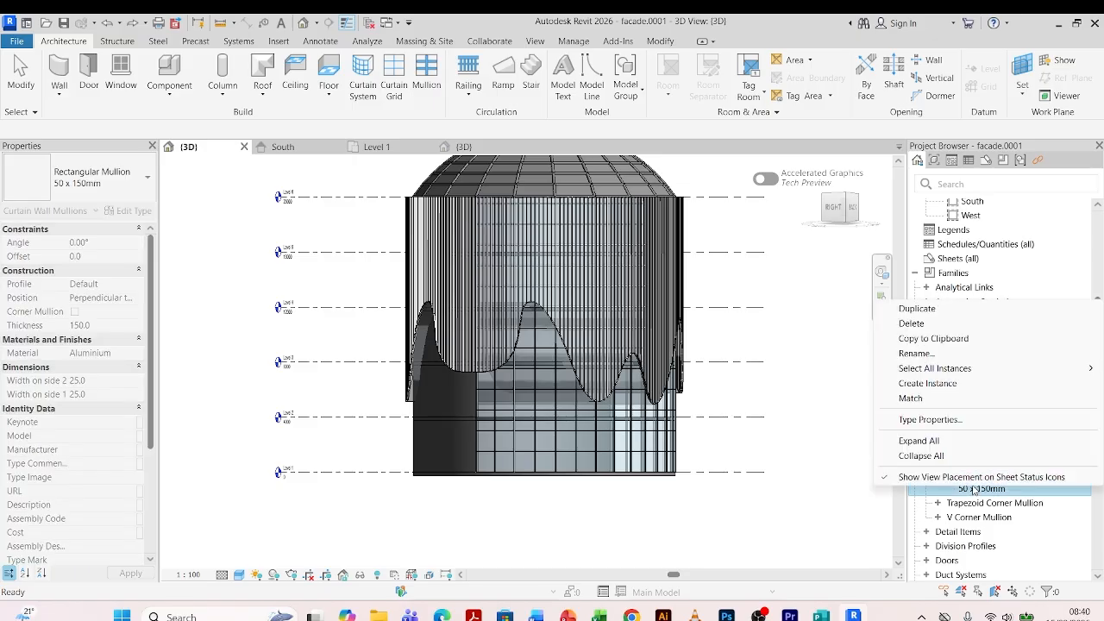
{"action": "left_click", "coordinate": [927, 309]}
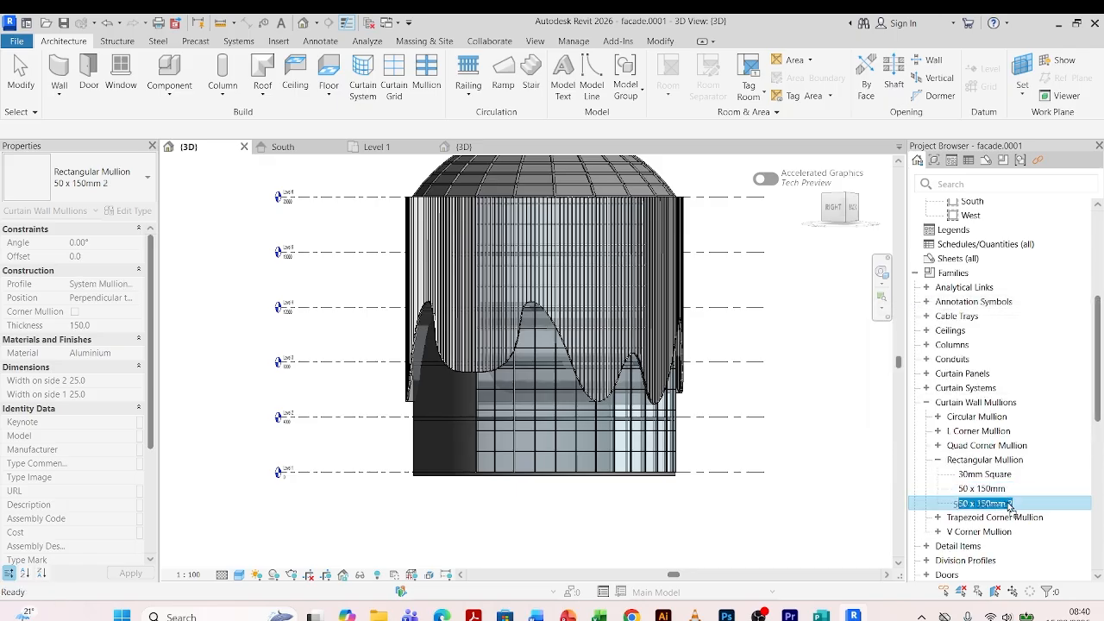
{"action": "left_click", "coordinate": [1013, 502]}
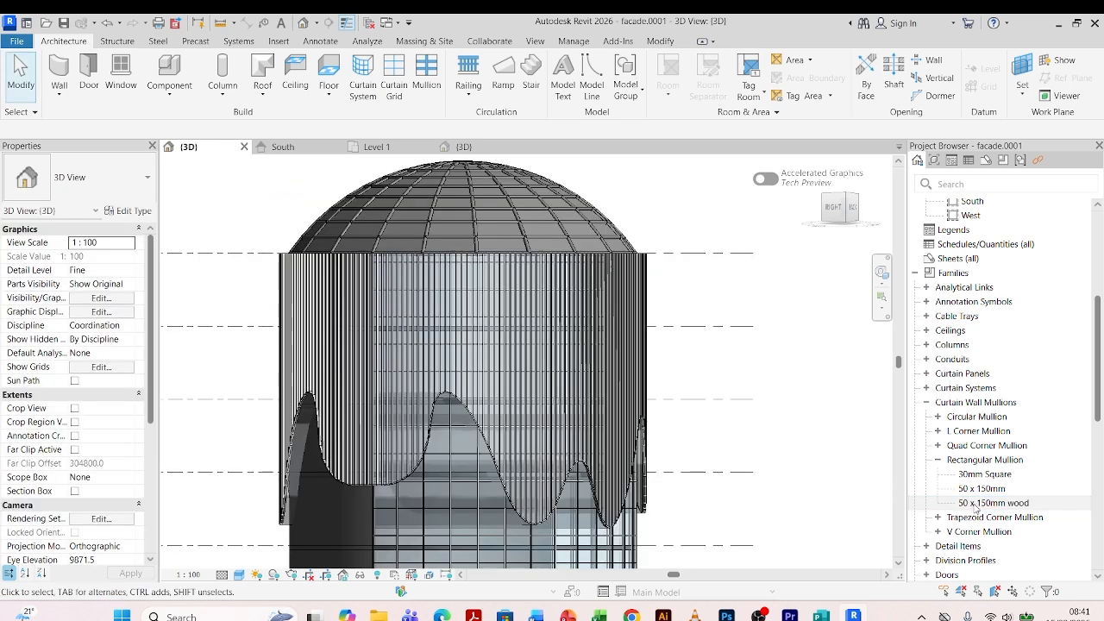
- Create a new material named wood from the Material parameter of the 50 x 150mm wood mullion type
{"action": "right_click", "coordinate": [976, 504]}
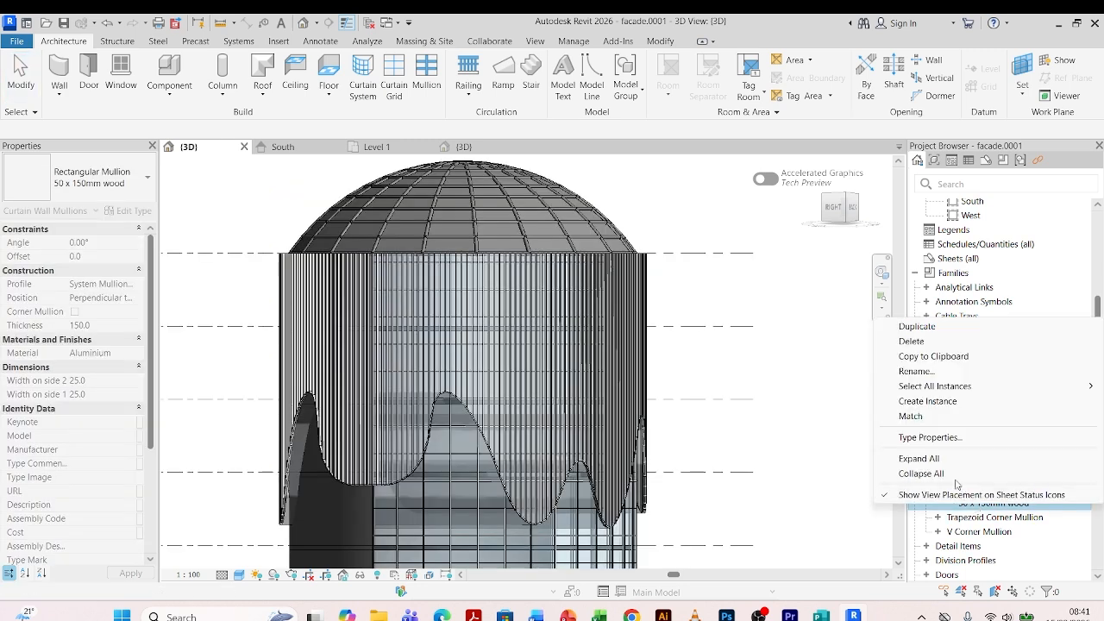
{"action": "left_click", "coordinate": [930, 439]}
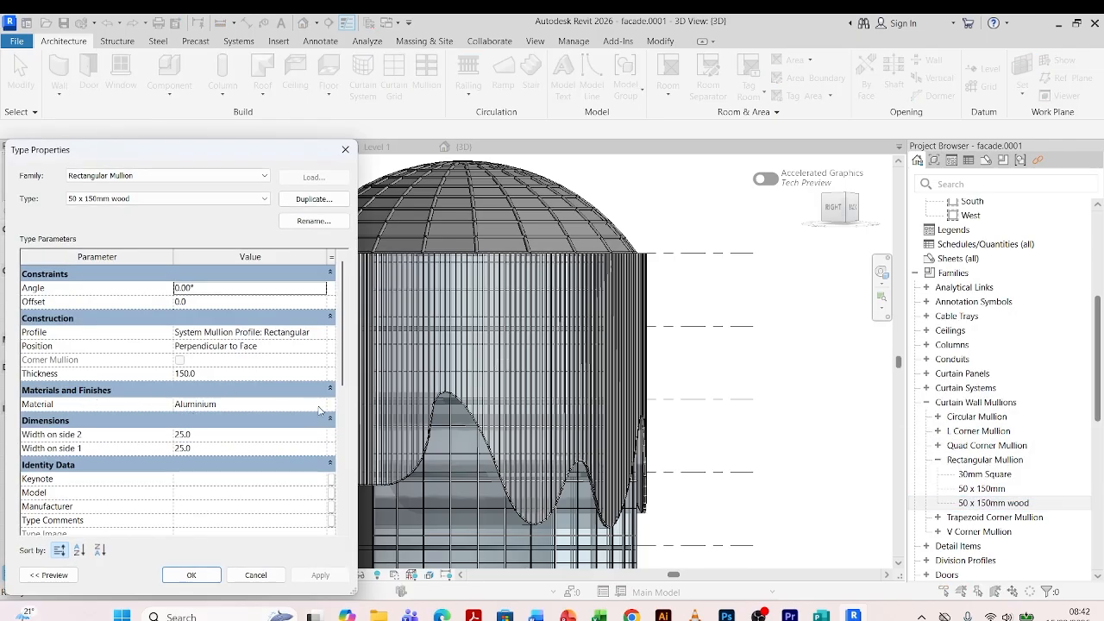
{"action": "left_click", "coordinate": [319, 408]}
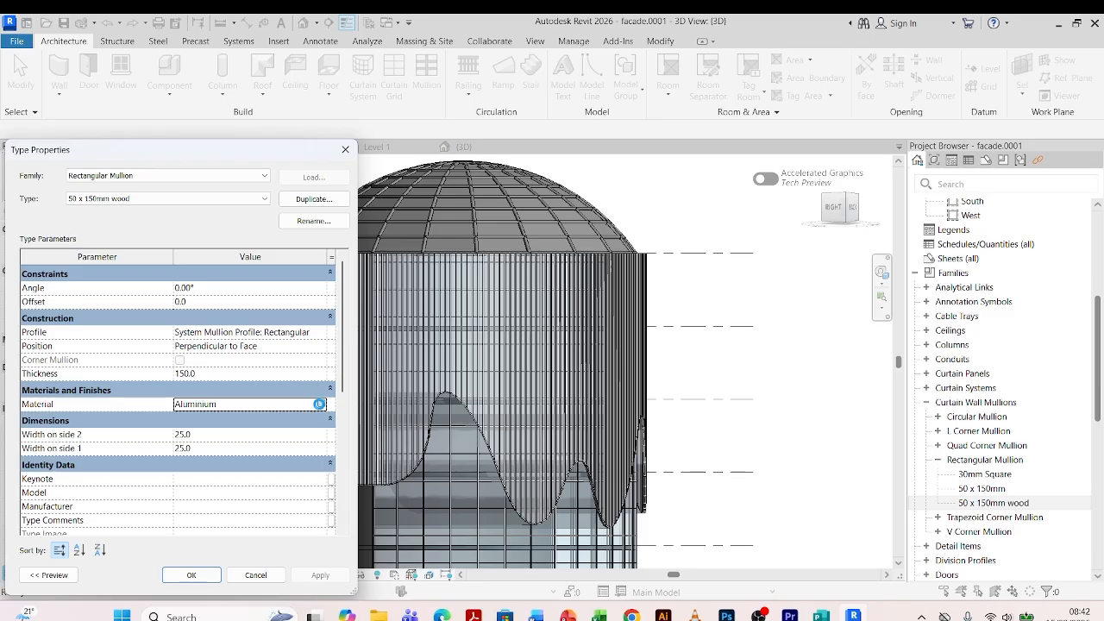
{"action": "left_click", "coordinate": [319, 403]}
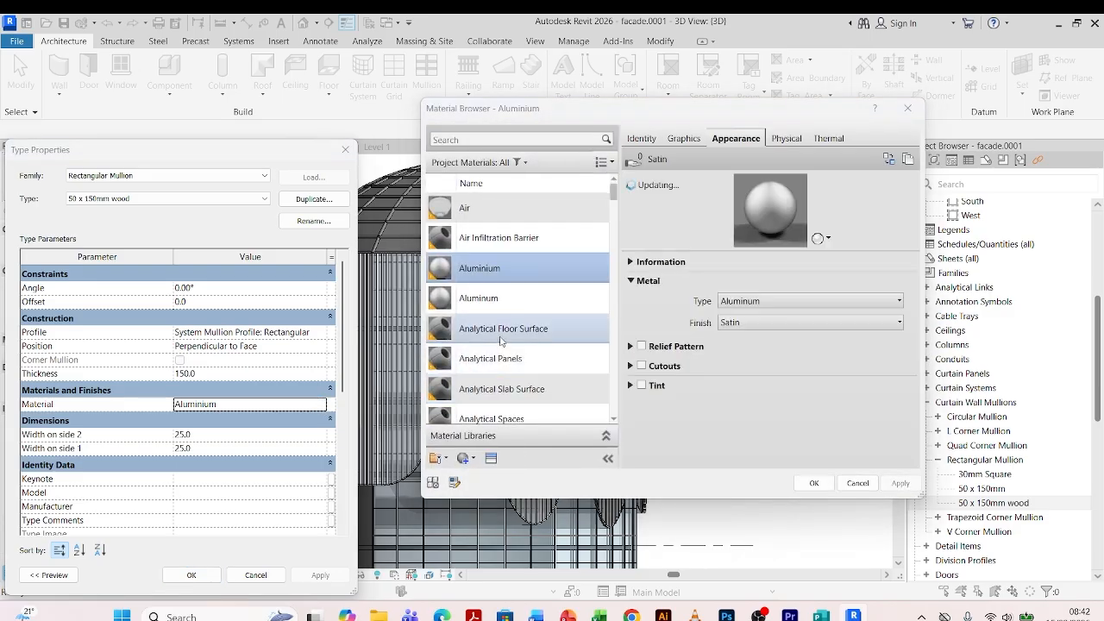
{"action": "left_click", "coordinate": [471, 459]}
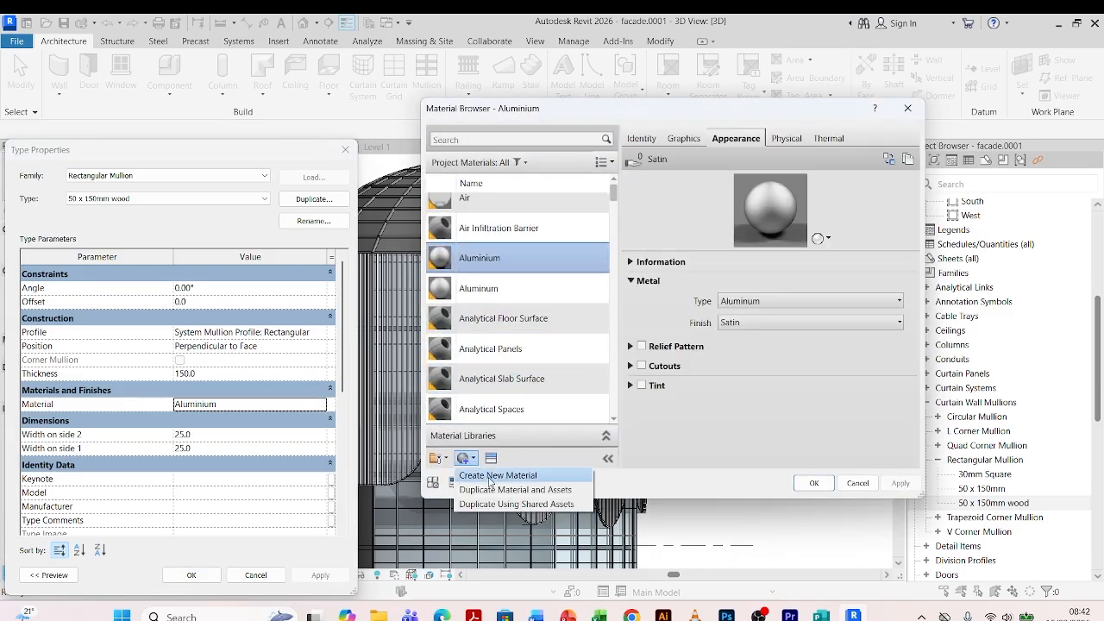
{"action": "left_click", "coordinate": [494, 475]}
{"action": "right_click", "coordinate": [501, 293]}
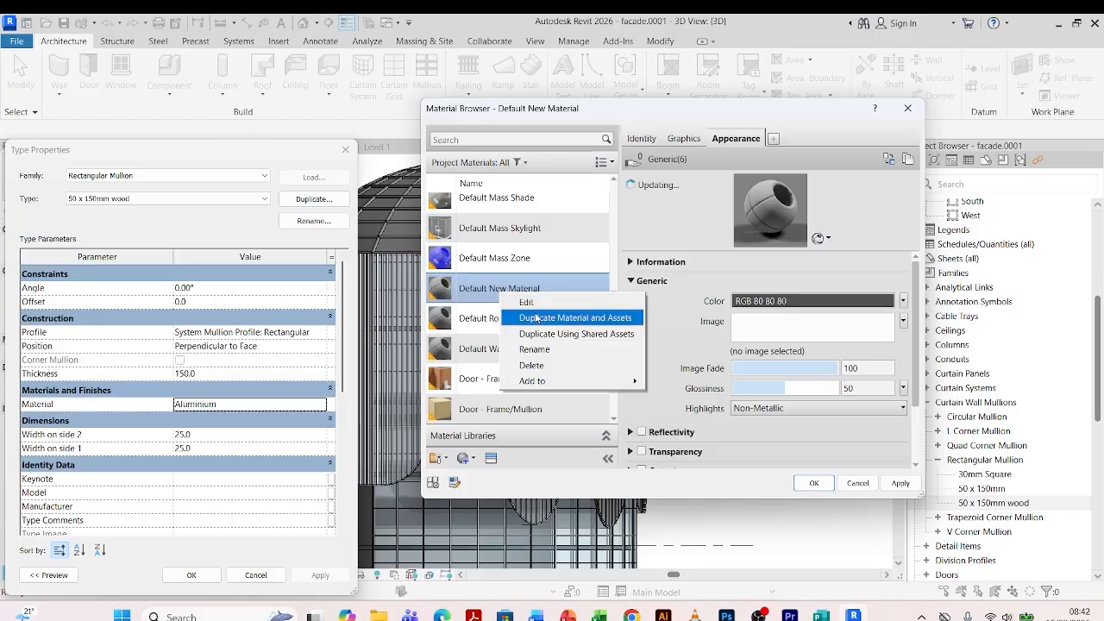
{"action": "left_click", "coordinate": [541, 349]}
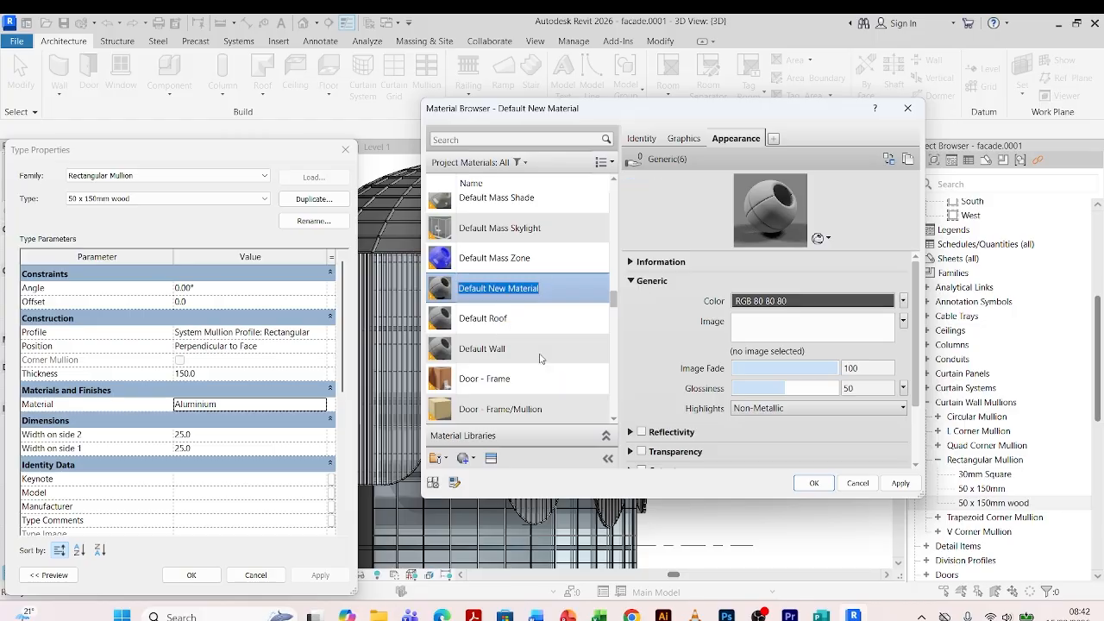
{"action": "type", "text": "wood"}
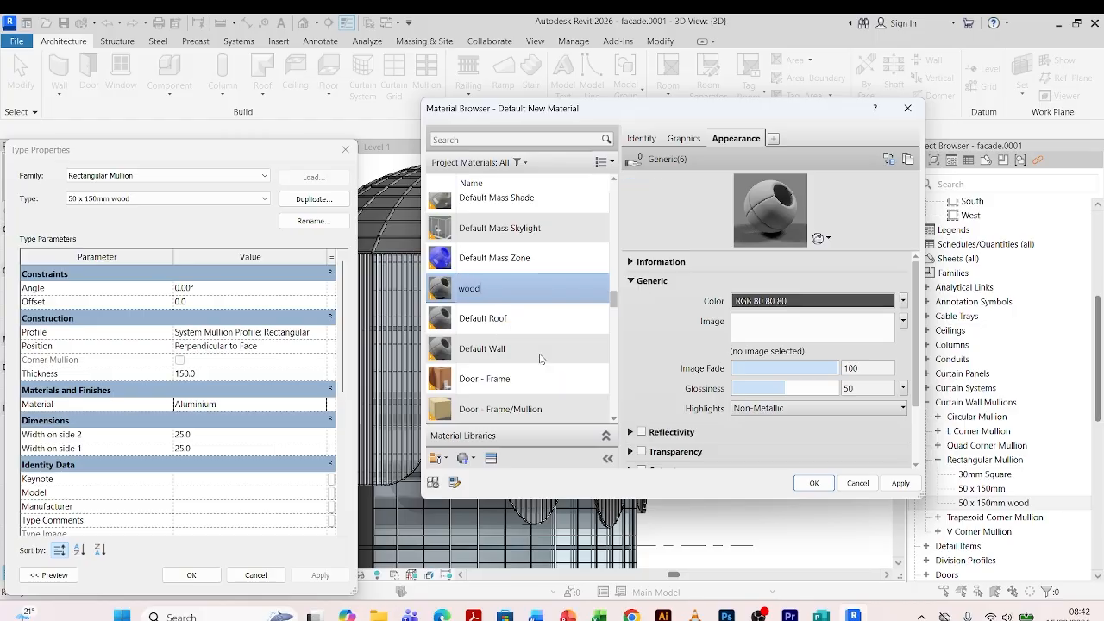
- Replace the wood material's appearance asset with Birch from the Wood category of the Appearance Library
{"action": "left_click", "coordinate": [887, 160]}
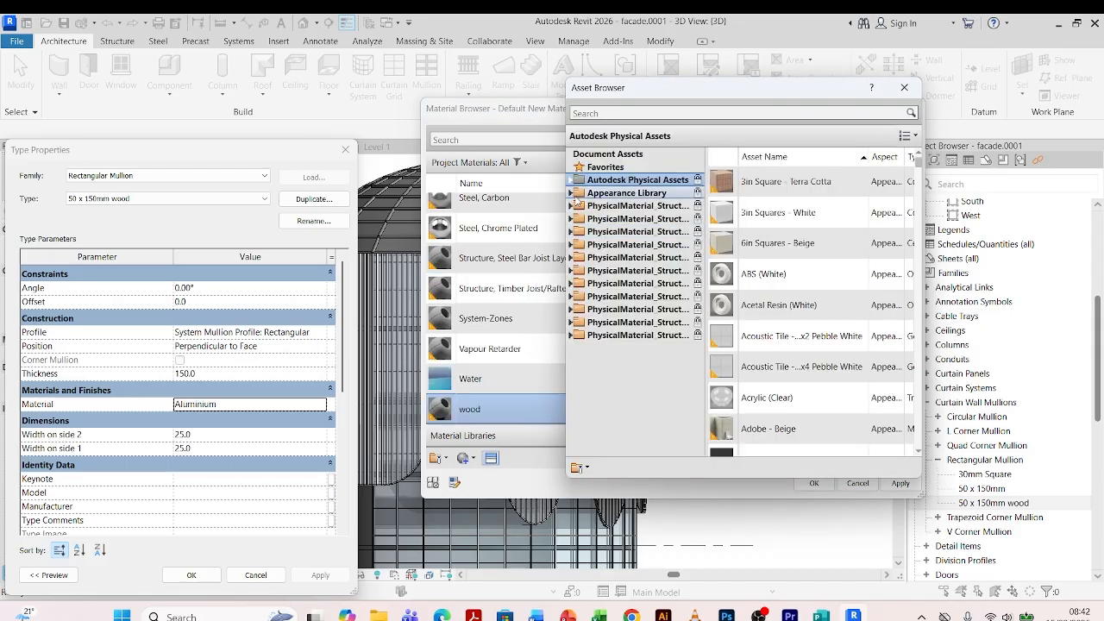
{"action": "double_click", "coordinate": [575, 193]}
{"action": "scroll", "coordinate": [607, 412], "scroll_direction": "down", "scroll_amount": 4}
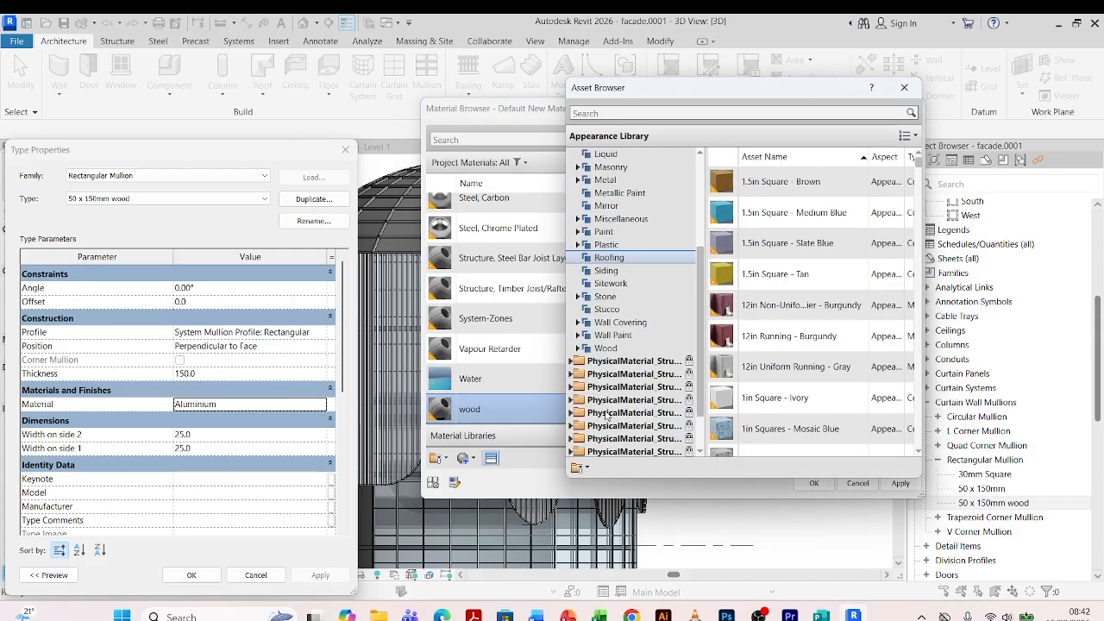
{"action": "left_click", "coordinate": [583, 348]}
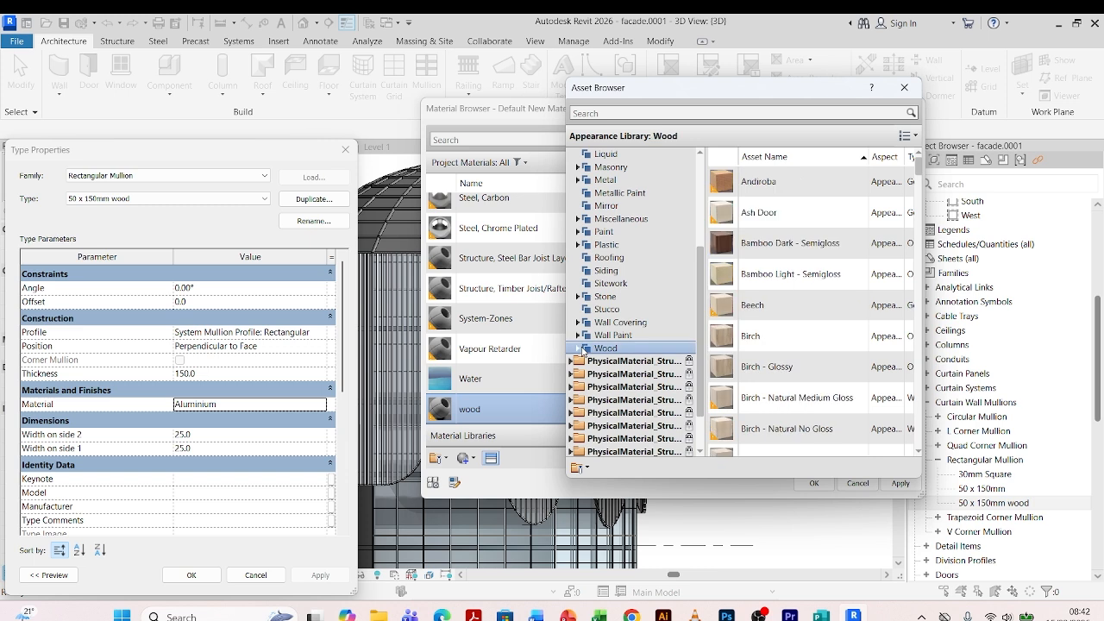
{"action": "scroll", "coordinate": [774, 276], "scroll_direction": "down", "scroll_amount": 1}
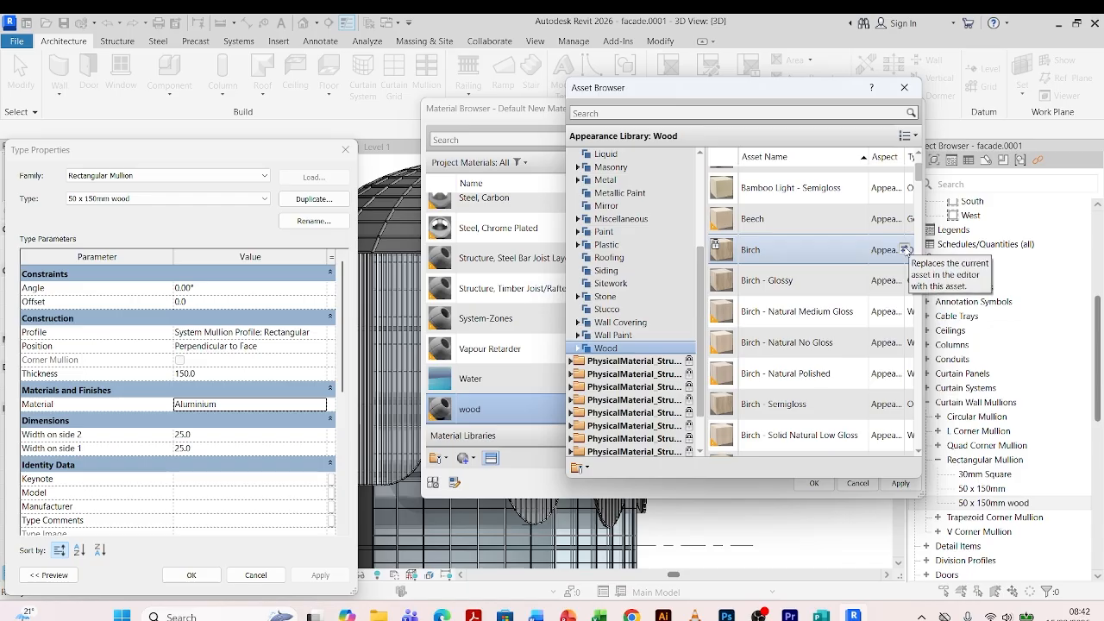
{"action": "left_click", "coordinate": [906, 251]}
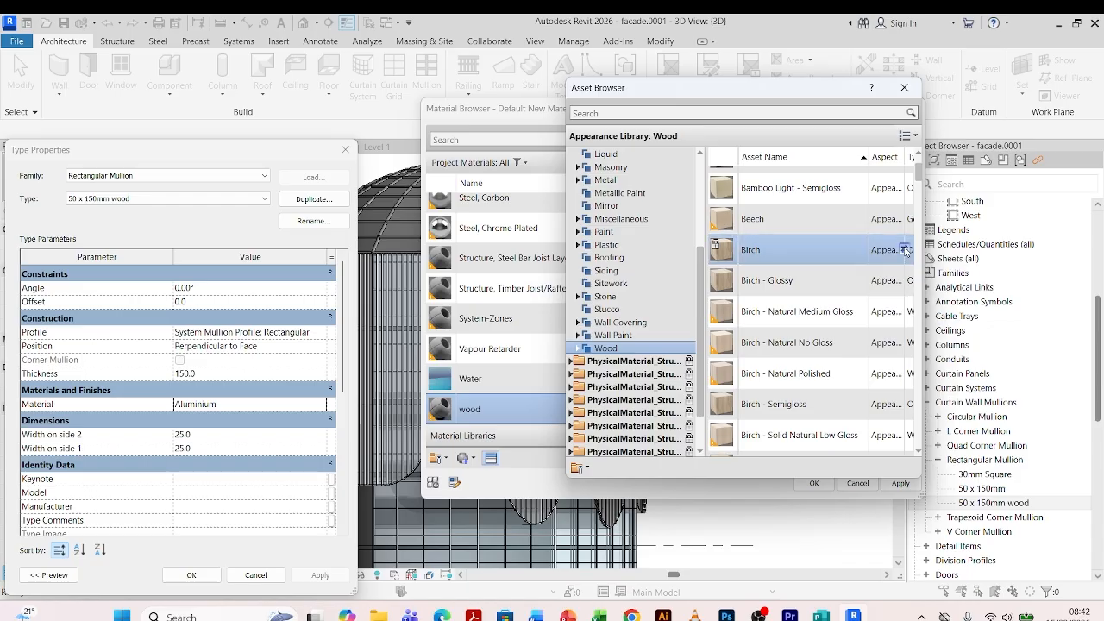
{"action": "left_click", "coordinate": [903, 90]}
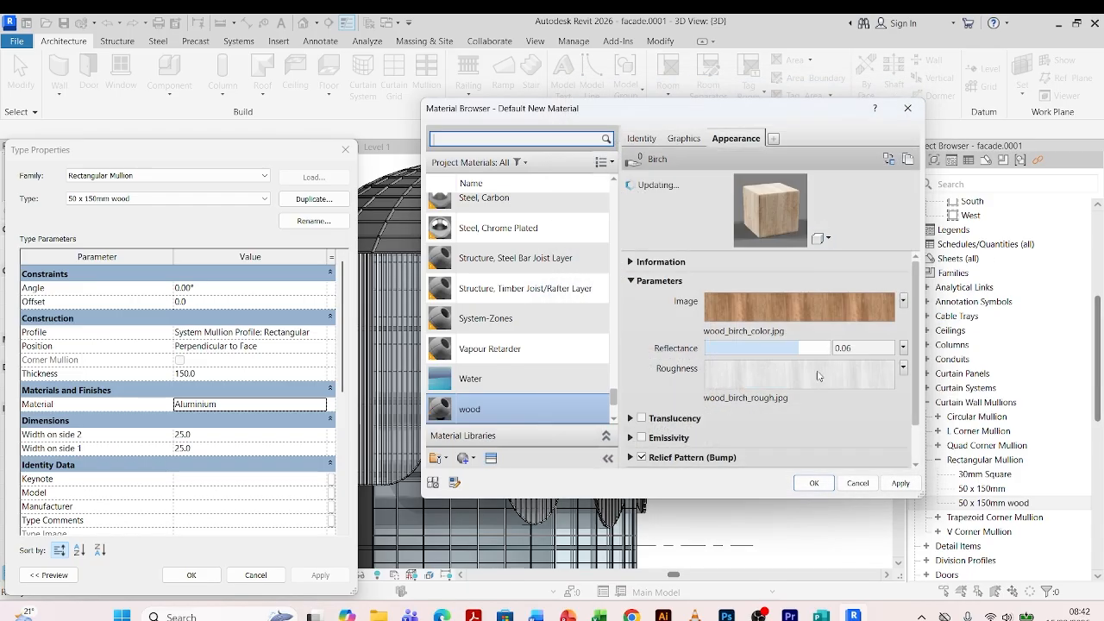
- Assign the wood material to the 50 x 150mm wood mullion type and accept the type properties
{"action": "left_click", "coordinate": [899, 484]}
{"action": "left_click", "coordinate": [814, 484]}
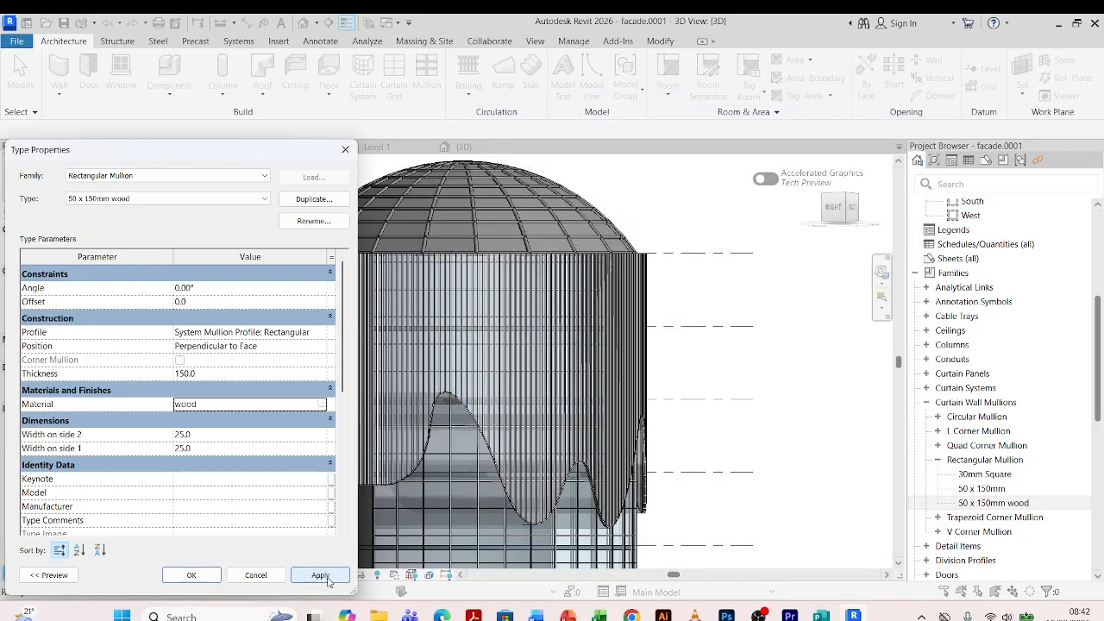
{"action": "left_click", "coordinate": [323, 576]}
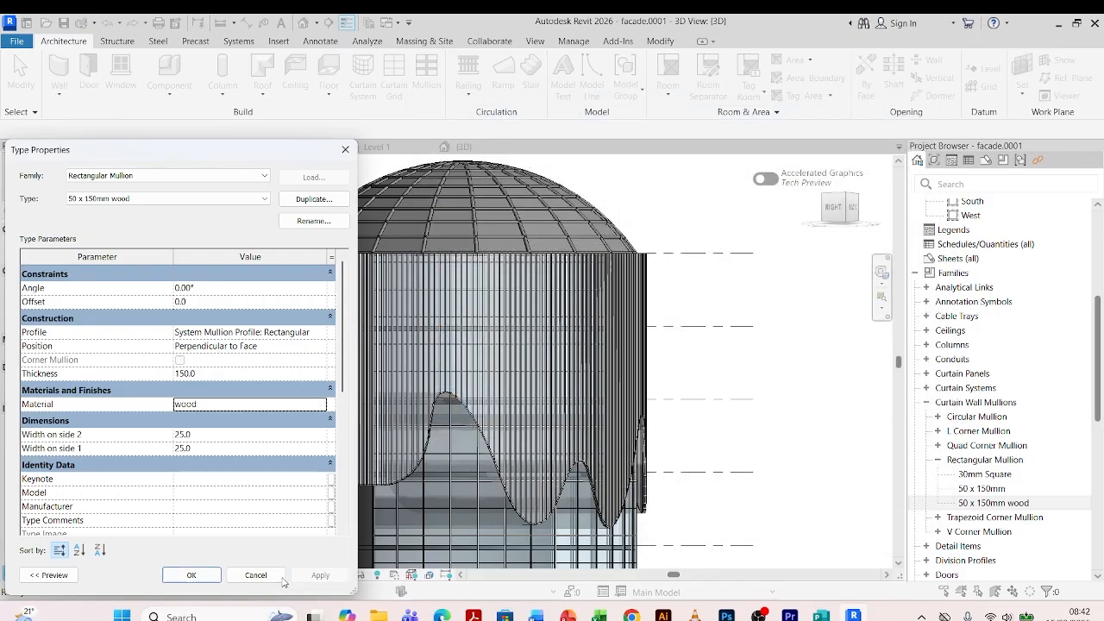
{"action": "left_click", "coordinate": [191, 575]}
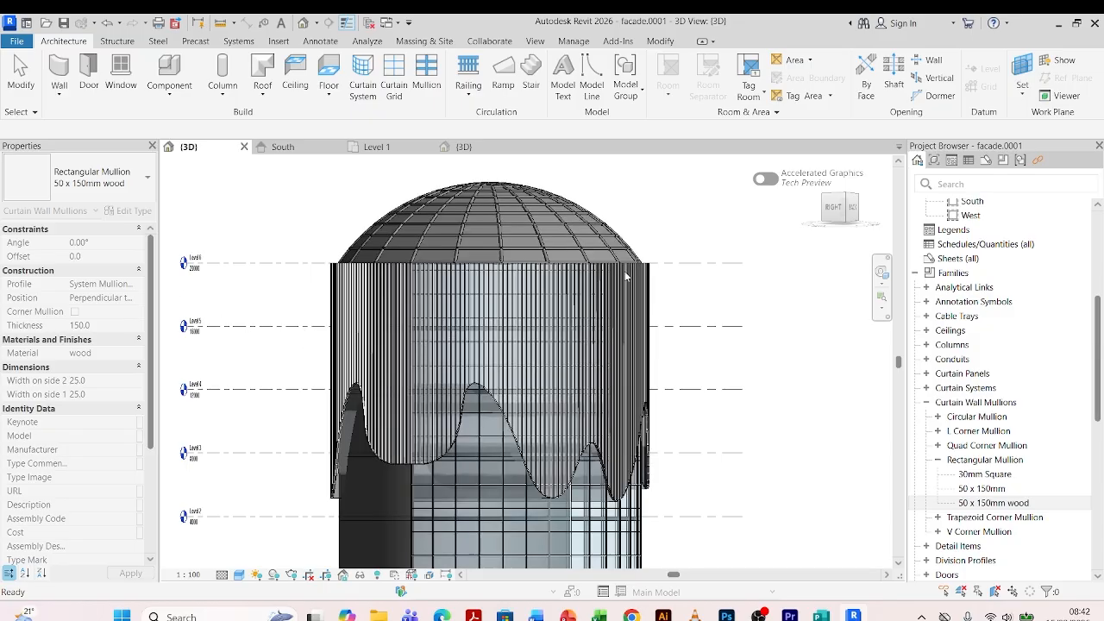
- Save the project from the save reminder, declining to redirect the save to facade.rvt
{"action": "scroll", "coordinate": [626, 274], "scroll_direction": "up", "scroll_amount": 3}
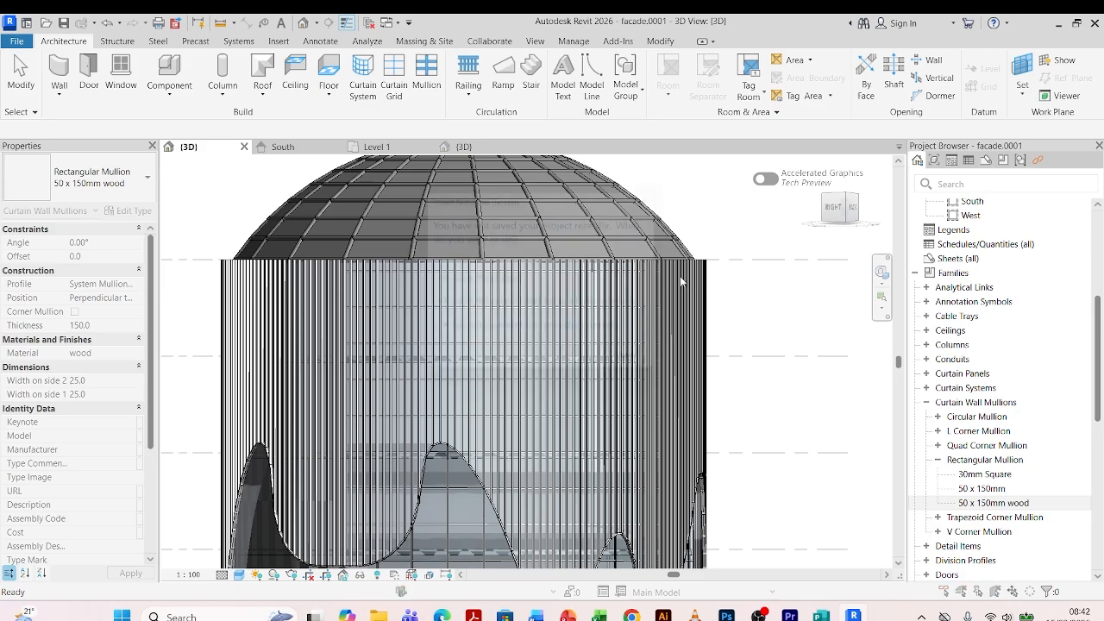
{"action": "left_click", "coordinate": [484, 279]}
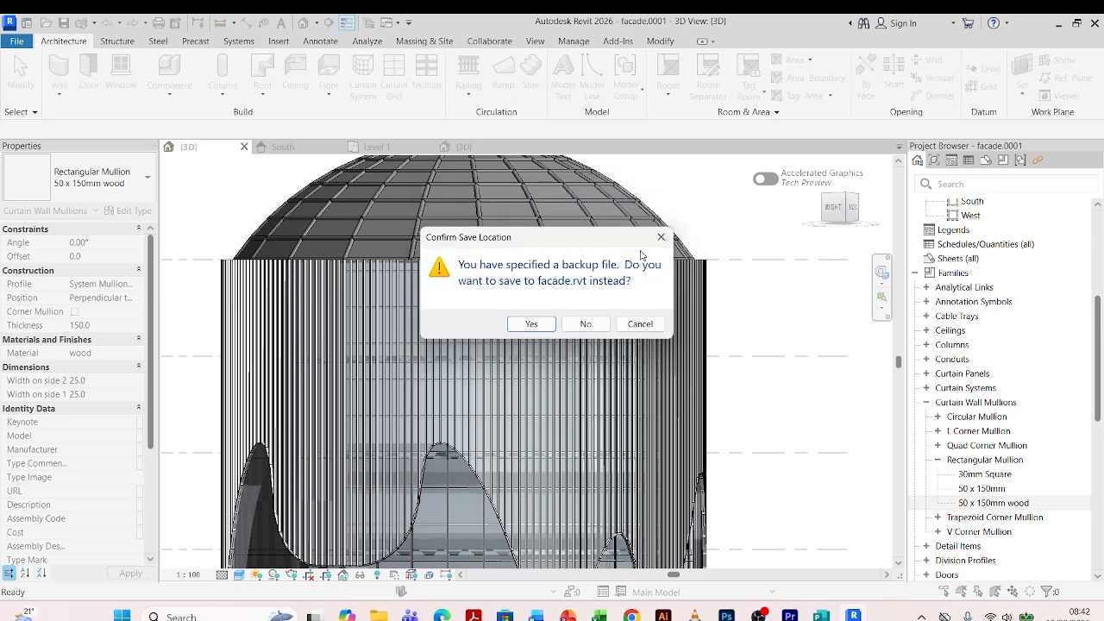
{"action": "left_click", "coordinate": [586, 323]}
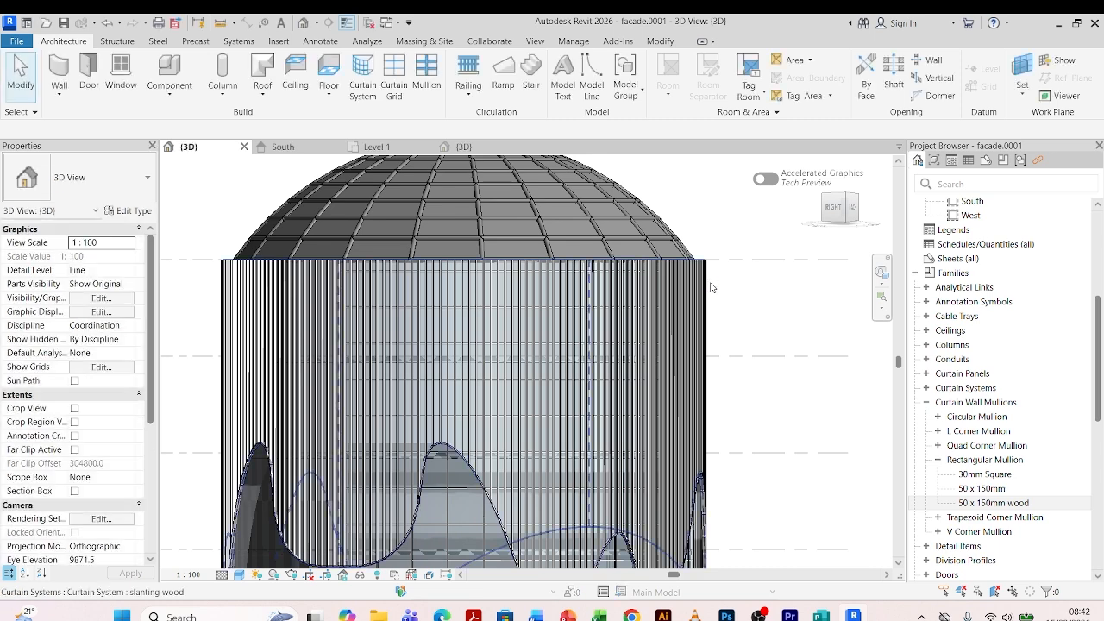
- Set the Grid 1 interior mullion type of the slanting wood curtain system to Rectangular Mullion : 50 x 150mm wood
{"action": "left_click", "coordinate": [711, 288]}
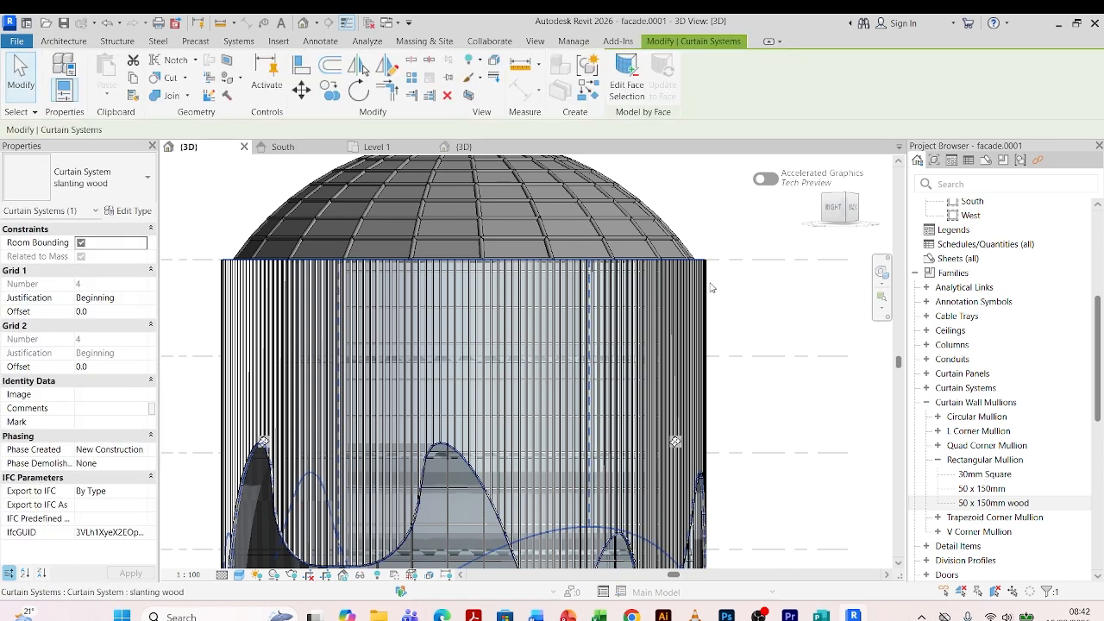
{"action": "scroll", "coordinate": [631, 273], "scroll_direction": "down", "scroll_amount": 2}
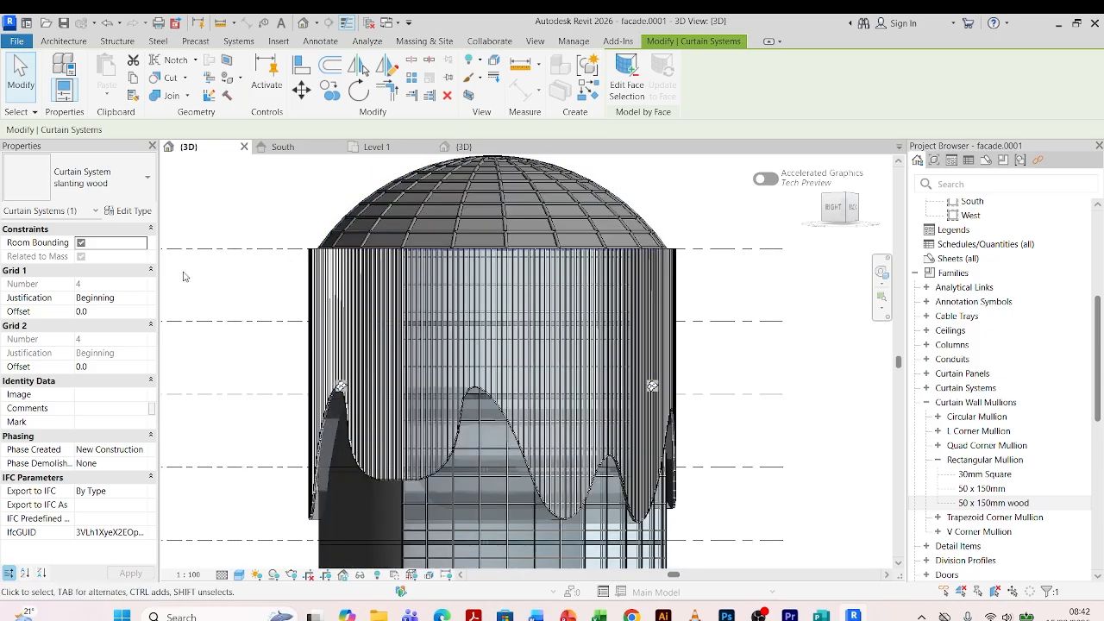
{"action": "left_click", "coordinate": [127, 210]}
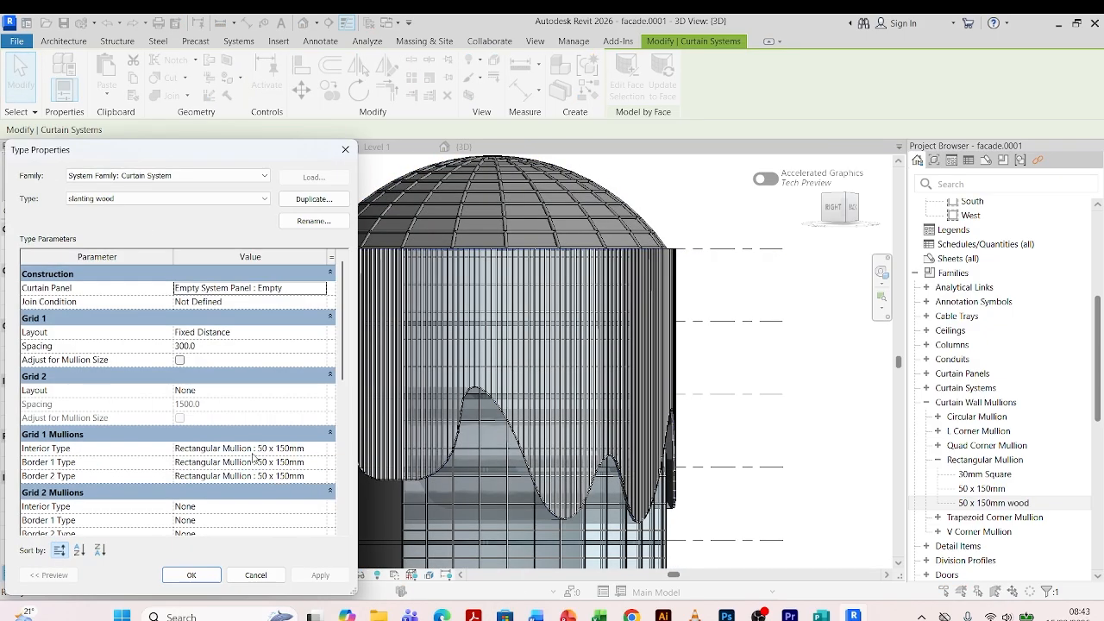
{"action": "left_click", "coordinate": [314, 452]}
{"action": "left_click", "coordinate": [319, 449]}
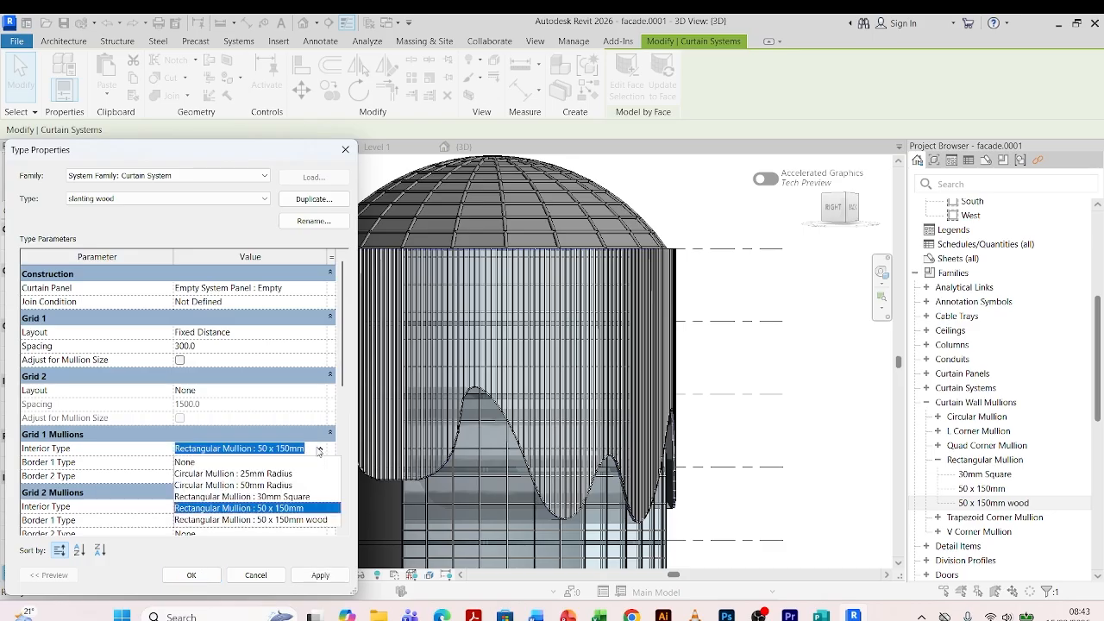
{"action": "left_click", "coordinate": [287, 521]}
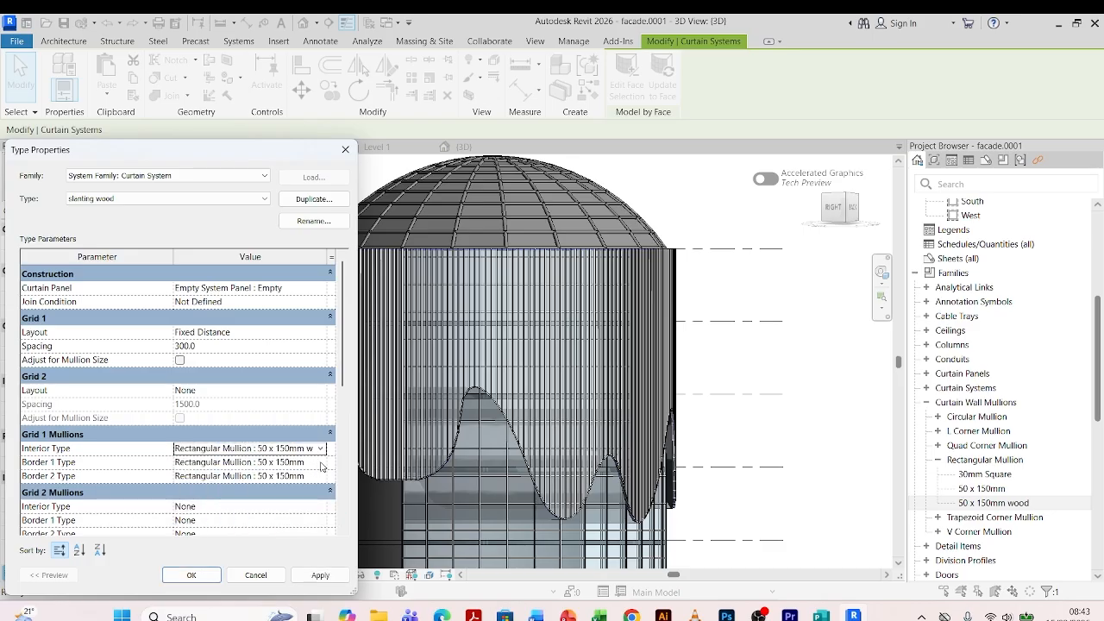
- Set the Grid 1 Border 1 and Border 2 mullion types to Rectangular Mullion : 50 x 150mm wood and accept the type properties
{"action": "left_click", "coordinate": [320, 464]}
{"action": "left_click", "coordinate": [318, 464]}
{"action": "scroll", "coordinate": [289, 535], "scroll_direction": "down", "scroll_amount": 1}
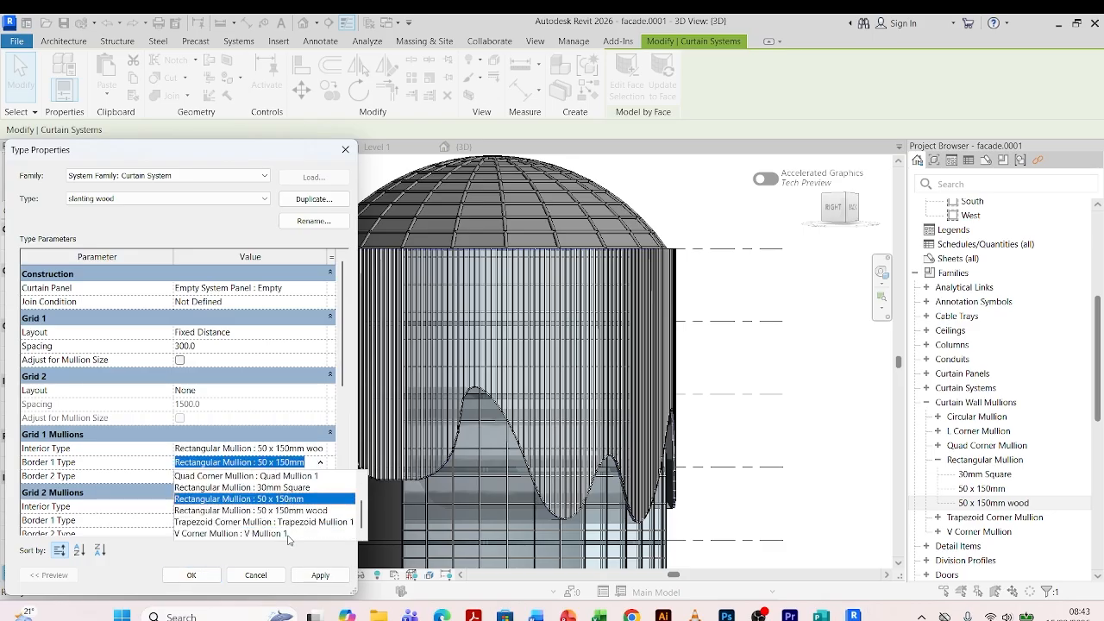
{"action": "left_click", "coordinate": [298, 511]}
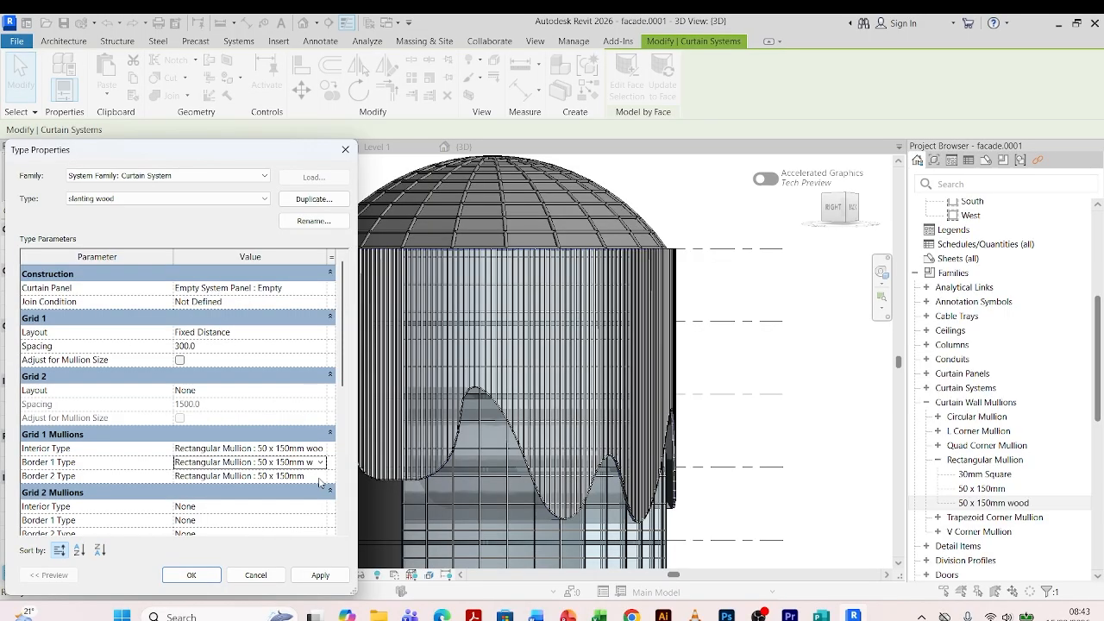
{"action": "left_click", "coordinate": [319, 476]}
{"action": "left_click", "coordinate": [320, 476]}
{"action": "scroll", "coordinate": [296, 523], "scroll_direction": "down", "scroll_amount": 1}
{"action": "left_click", "coordinate": [291, 524]}
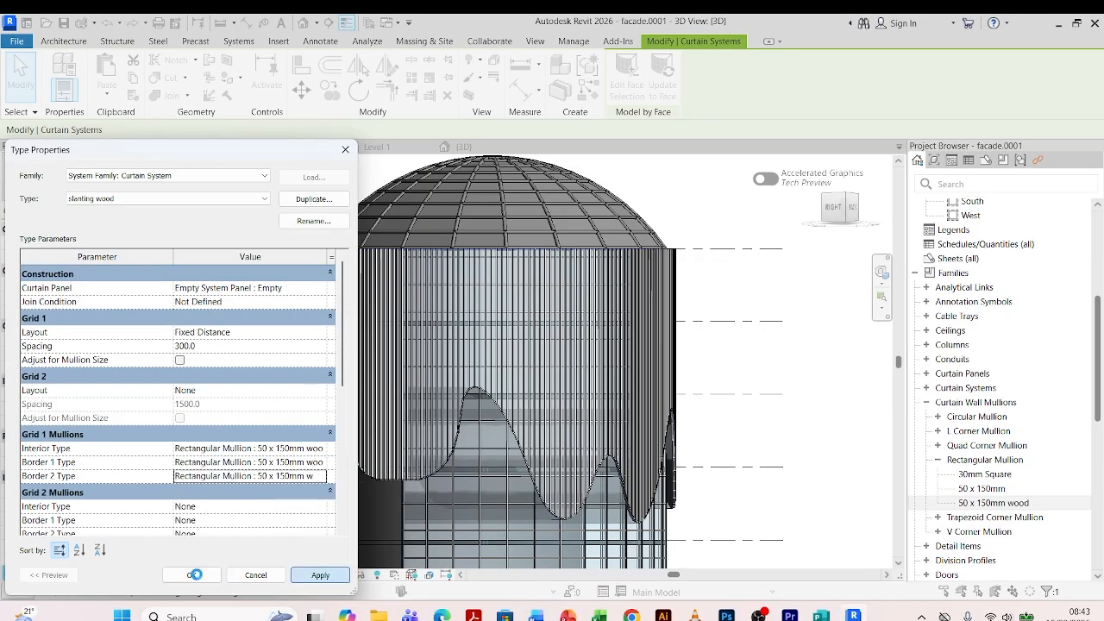
- Deselect the slanting wood curtain system and set the 3D view's visual style to Realistic
{"action": "scroll", "coordinate": [369, 447], "scroll_direction": "up", "scroll_amount": 5}
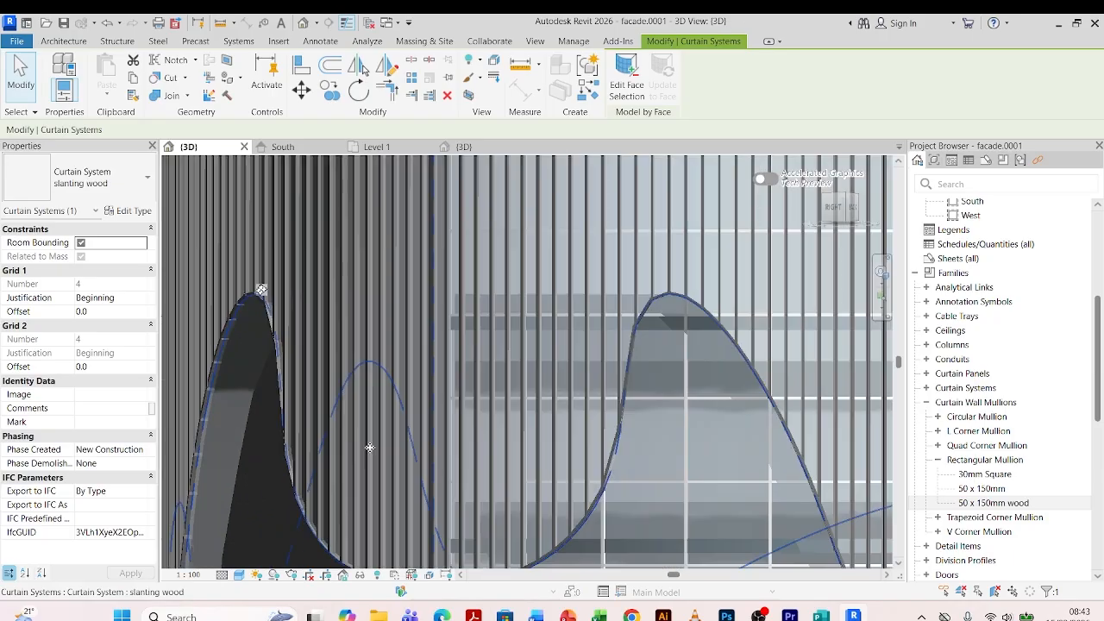
{"action": "key", "text": "Escape"}
{"action": "scroll", "coordinate": [369, 447], "scroll_direction": "down", "scroll_amount": 6}
{"action": "left_click", "coordinate": [240, 574]}
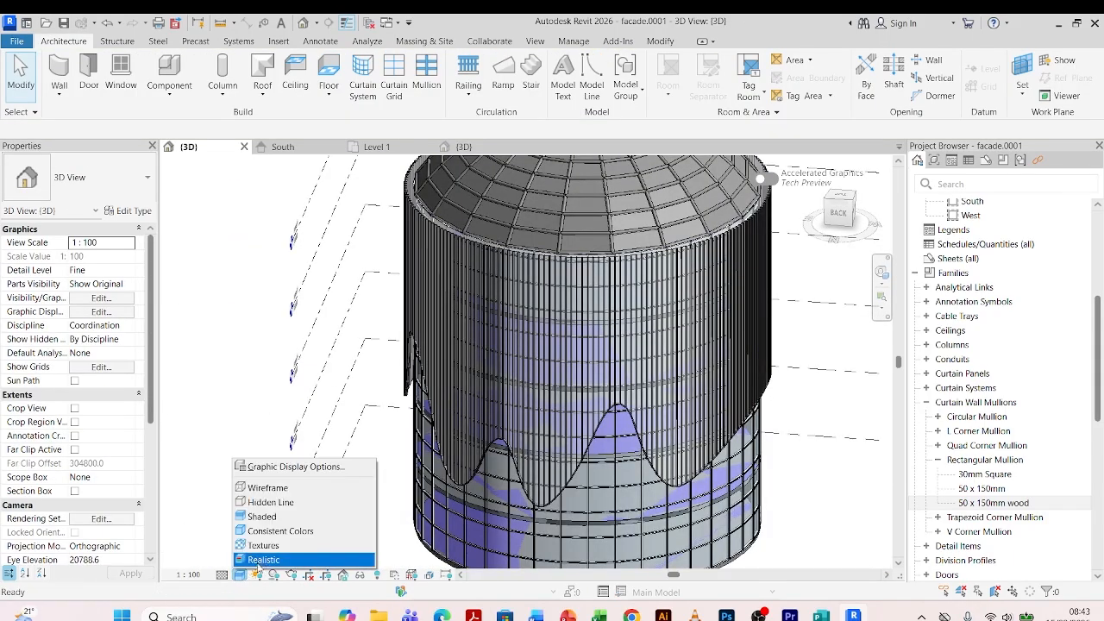
{"action": "left_click", "coordinate": [264, 560]}
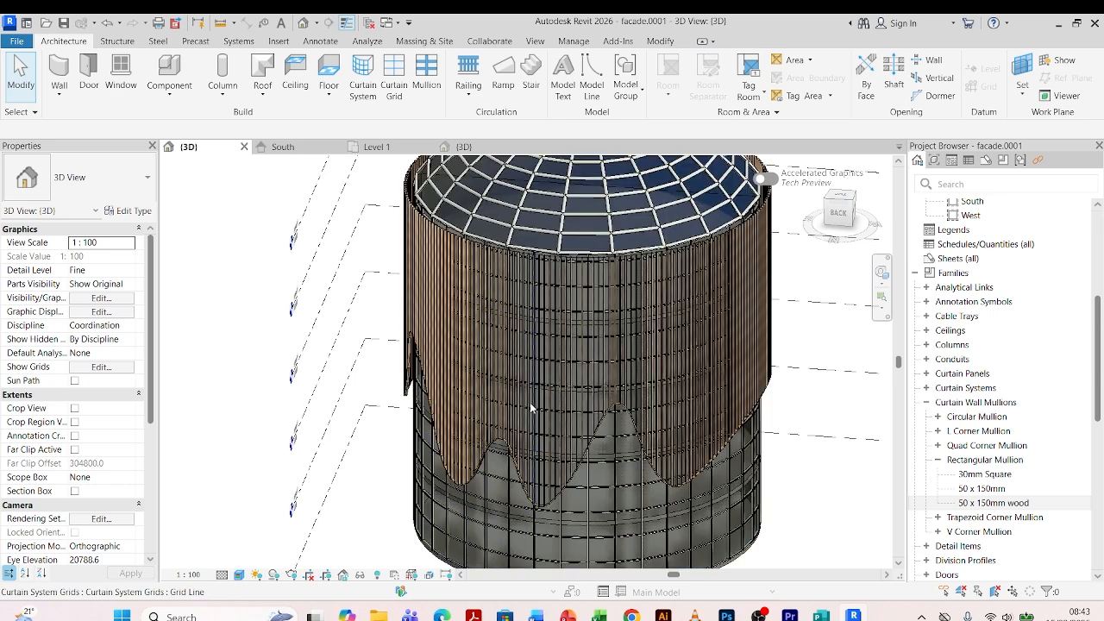
- Examine the wood mullions, the dome edge and the store front glazing at the base from several angles
{"action": "middle_click_drag", "start_coordinate": [452, 411], "coordinate": [436, 310], "text": "shift"}
{"action": "scroll", "coordinate": [676, 457], "scroll_direction": "up", "scroll_amount": 4}
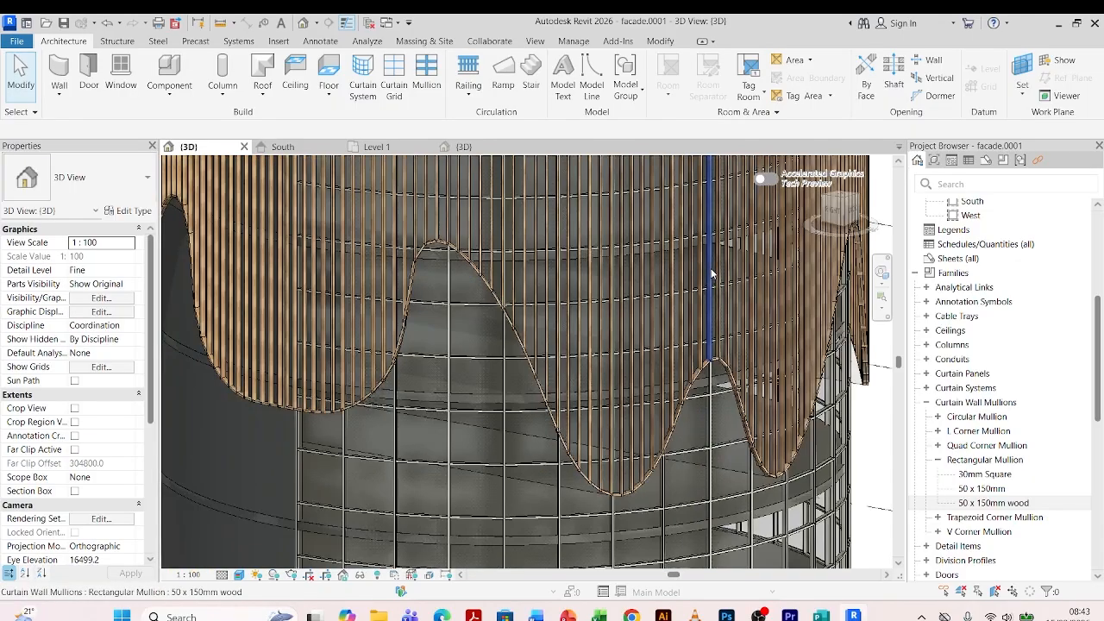
{"action": "scroll", "coordinate": [713, 274], "scroll_direction": "down", "scroll_amount": 6}
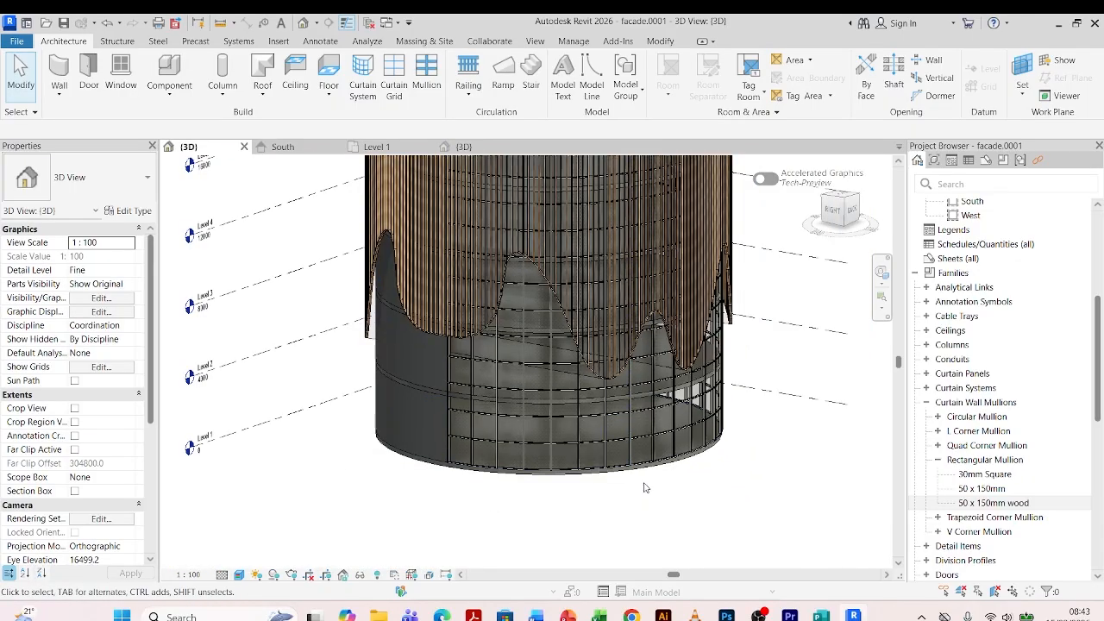
{"action": "middle_click_drag", "start_coordinate": [756, 249], "coordinate": [664, 324], "text": "shift"}
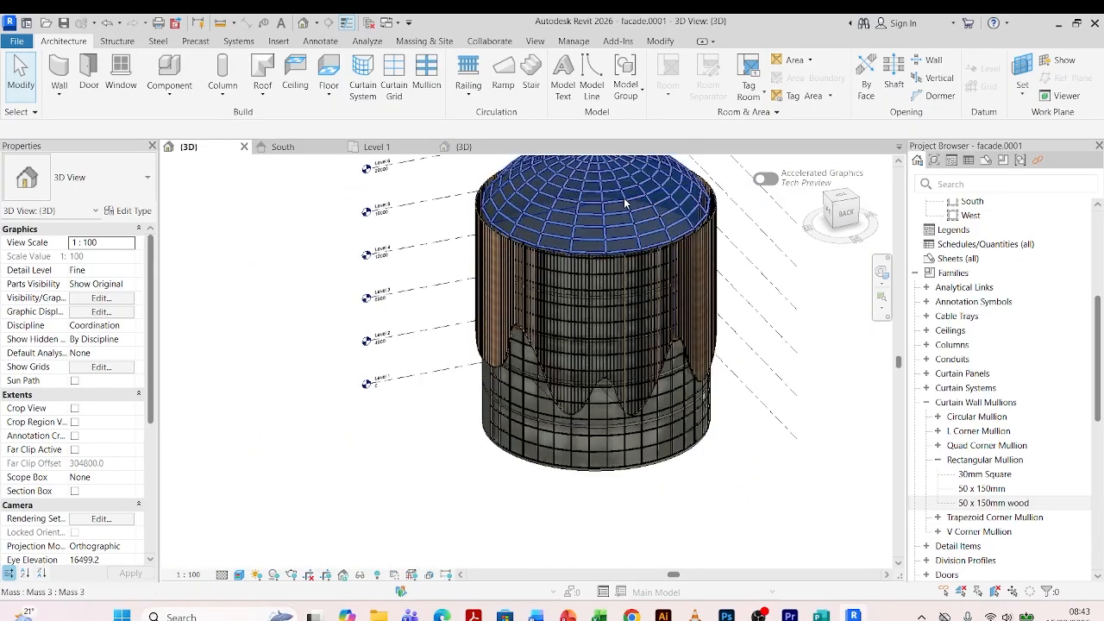
{"action": "scroll", "coordinate": [618, 207], "scroll_direction": "up", "scroll_amount": 4}
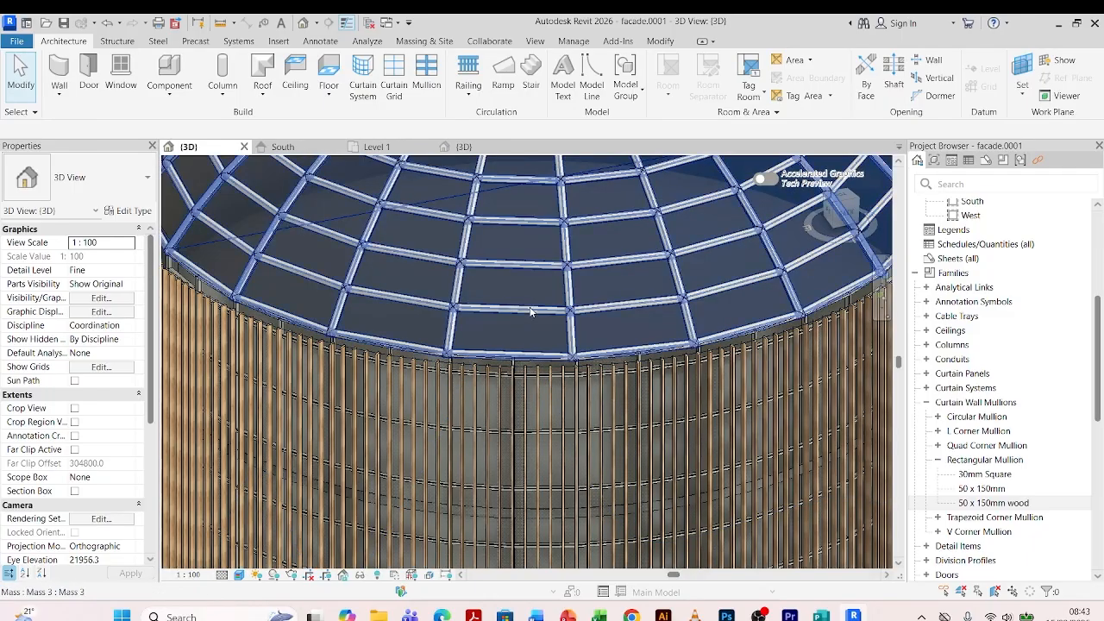
{"action": "scroll", "coordinate": [542, 303], "scroll_direction": "down", "scroll_amount": 3}
{"action": "scroll", "coordinate": [542, 304], "scroll_direction": "down", "scroll_amount": 2}
{"action": "middle_click_drag", "start_coordinate": [679, 443], "coordinate": [783, 357], "text": "shift"}
{"action": "scroll", "coordinate": [420, 452], "scroll_direction": "up", "scroll_amount": 2}
{"action": "middle_click_drag", "start_coordinate": [382, 537], "coordinate": [365, 570], "text": "shift"}
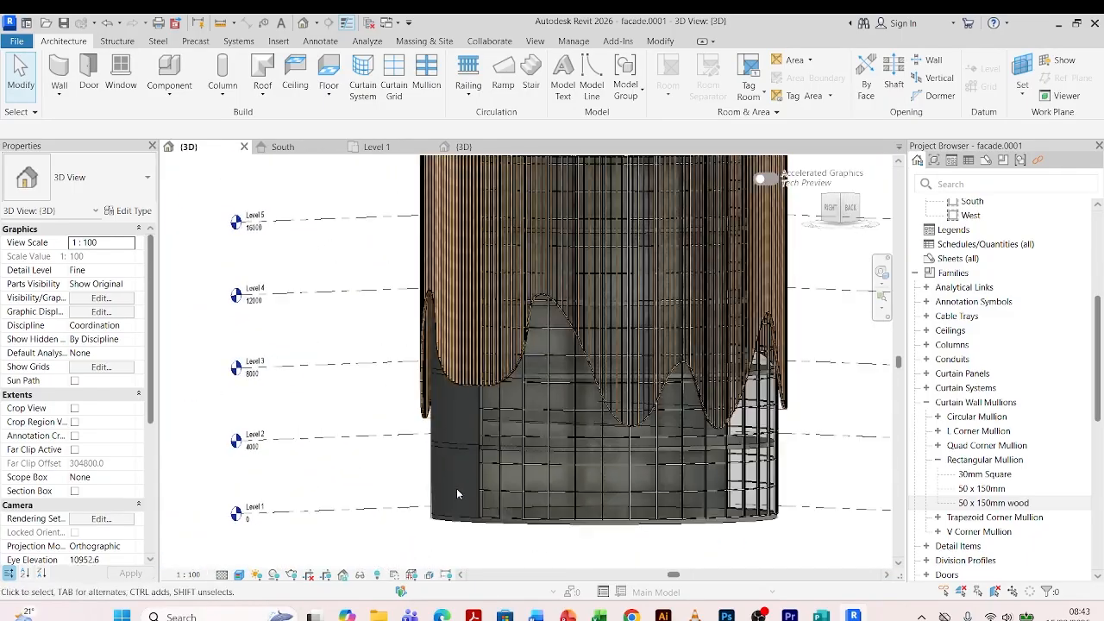
{"action": "scroll", "coordinate": [457, 488], "scroll_direction": "down", "scroll_amount": 2}
{"action": "middle_click_drag", "start_coordinate": [654, 522], "coordinate": [671, 536], "text": "shift"}
- Remove the two lowest segments of a vertical grid line on the store front curtain system to make room for a door
{"action": "scroll", "coordinate": [608, 507], "scroll_direction": "up", "scroll_amount": 6}
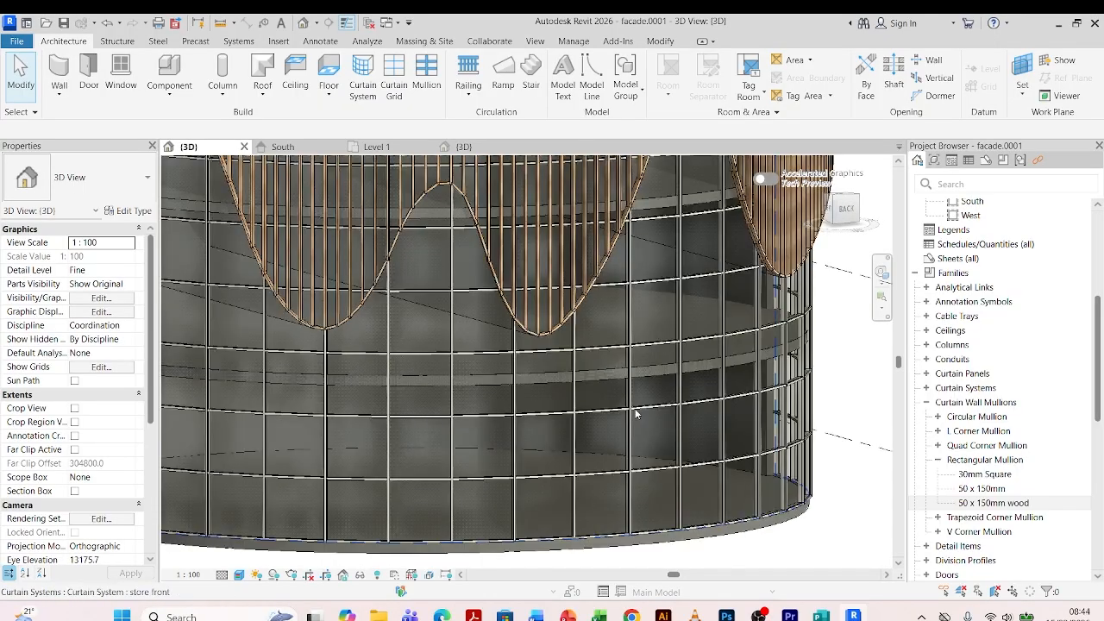
{"action": "middle_click_drag", "start_coordinate": [577, 473], "coordinate": [587, 450], "text": "shift"}
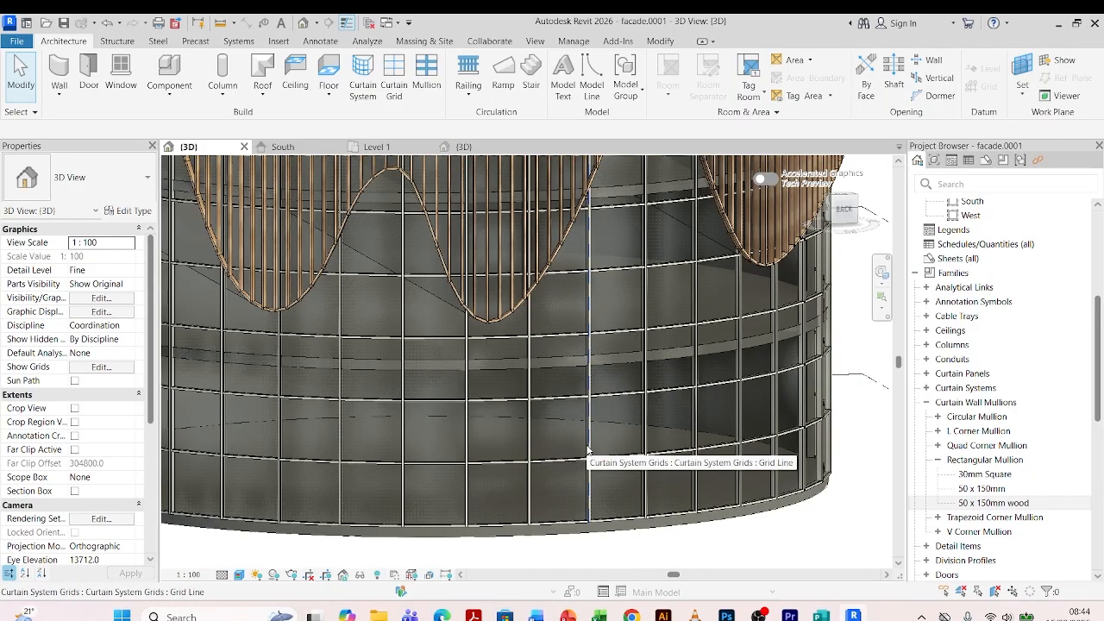
{"action": "left_click", "coordinate": [588, 449]}
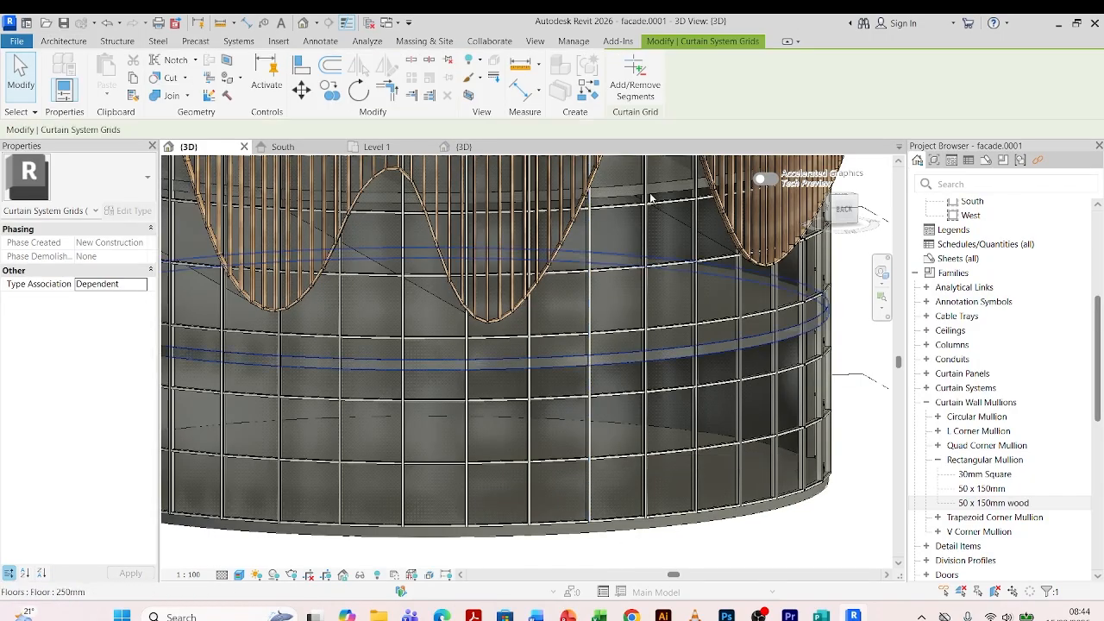
{"action": "left_click", "coordinate": [634, 87]}
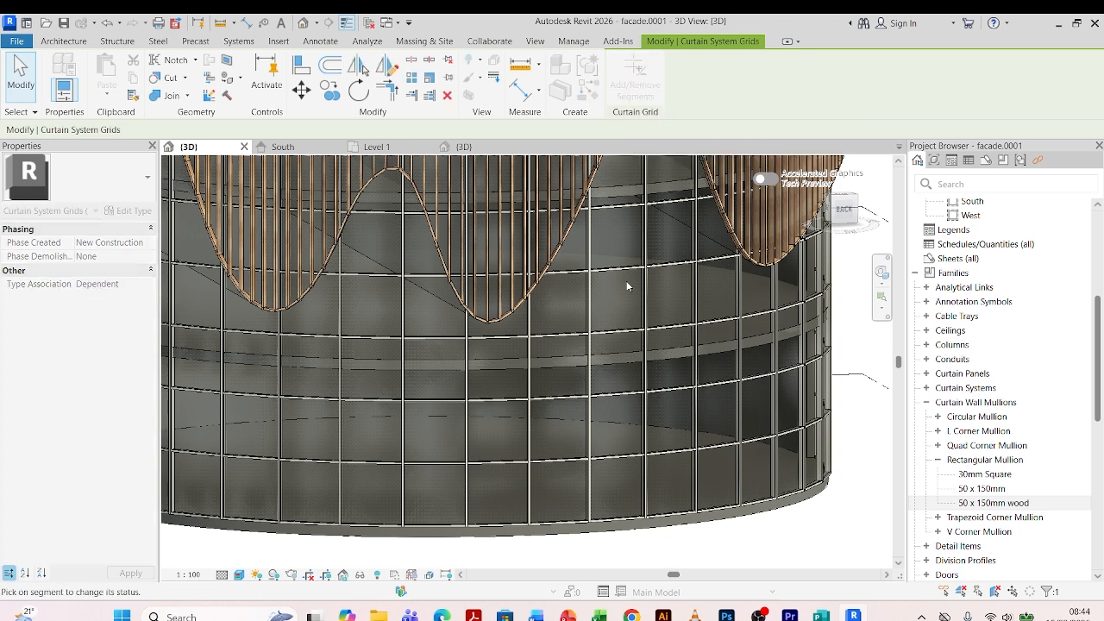
{"action": "left_click", "coordinate": [593, 493]}
{"action": "left_click", "coordinate": [586, 479]}
{"action": "scroll", "coordinate": [614, 465], "scroll_direction": "down", "scroll_amount": 2}
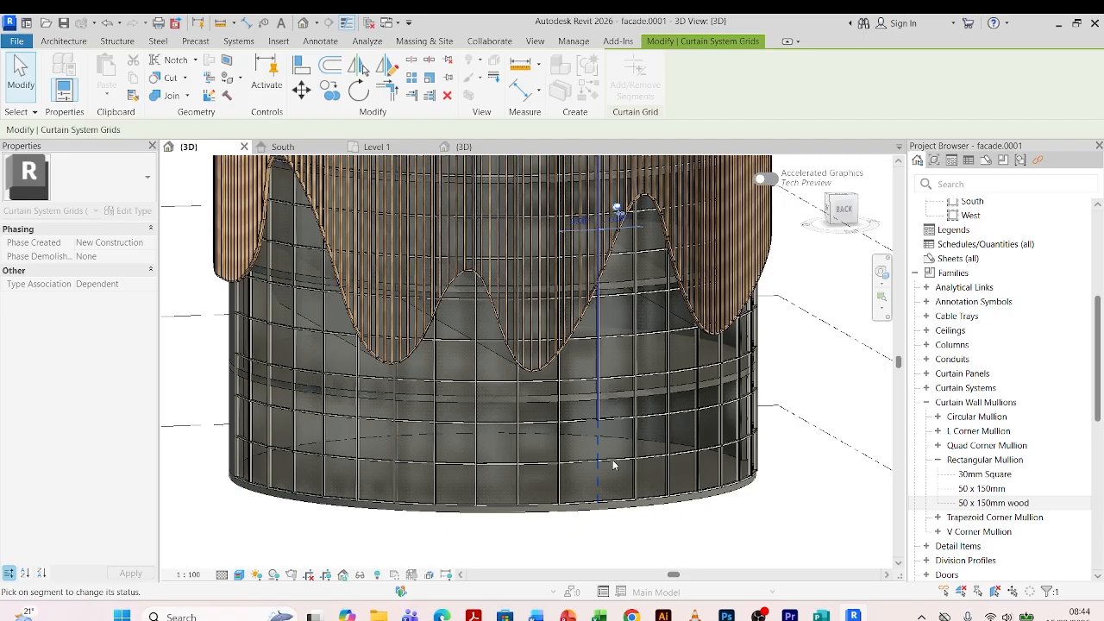
{"action": "key", "text": "Escape"}
{"action": "key", "text": "Escape"}
{"action": "scroll", "coordinate": [613, 465], "scroll_direction": "up", "scroll_amount": 1}
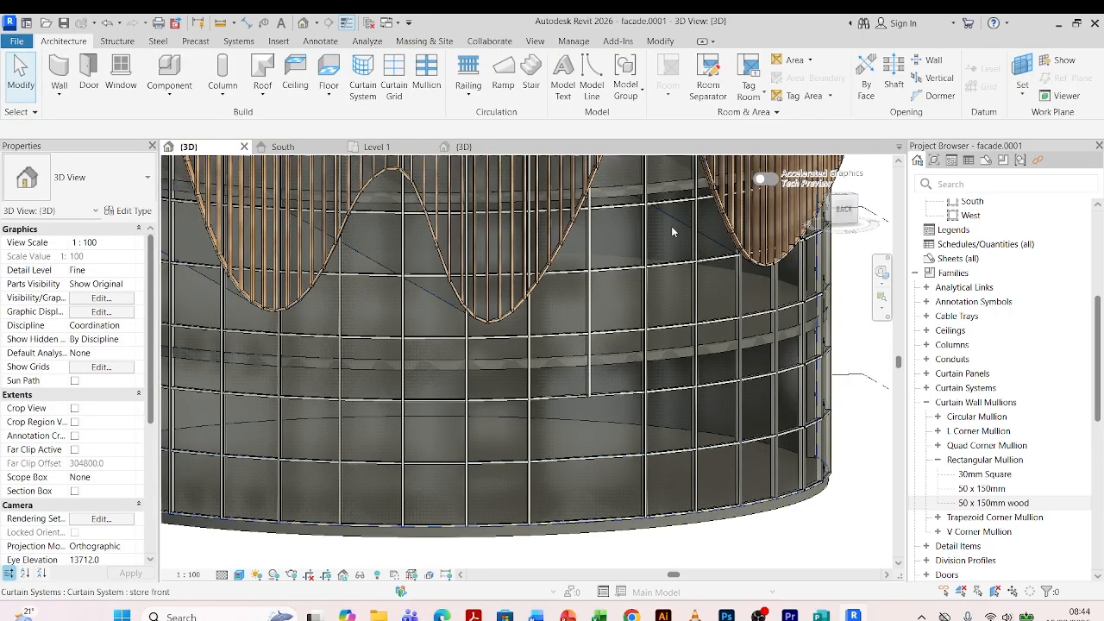
- Remove the lowest horizontal grid line's segments across the two bays beneath the shortened vertical mullion
{"action": "left_click", "coordinate": [609, 463]}
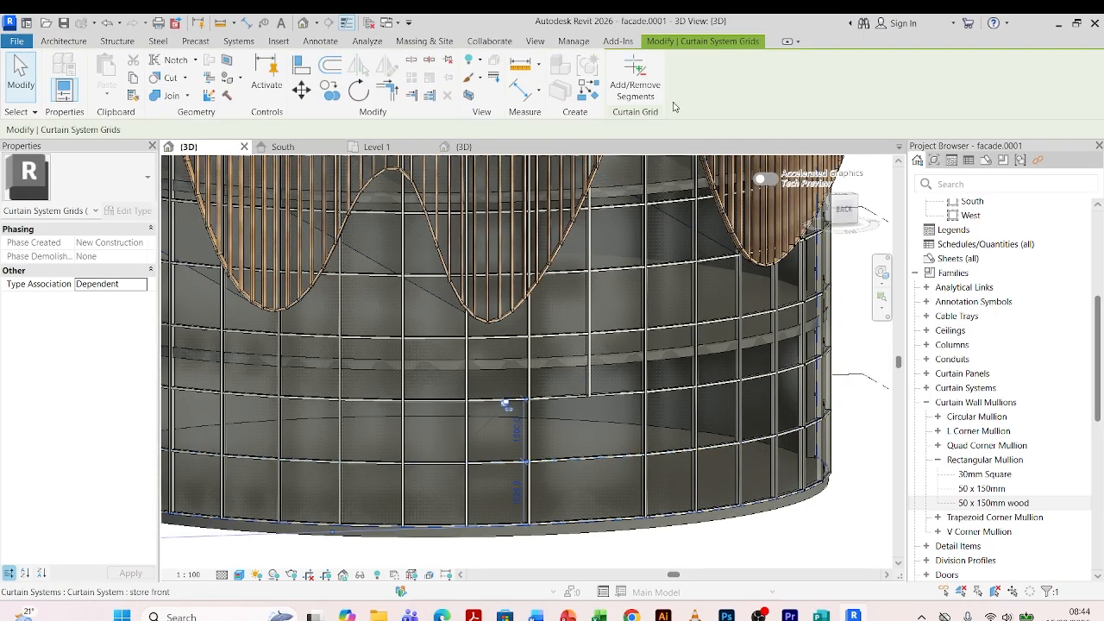
{"action": "left_click", "coordinate": [636, 78]}
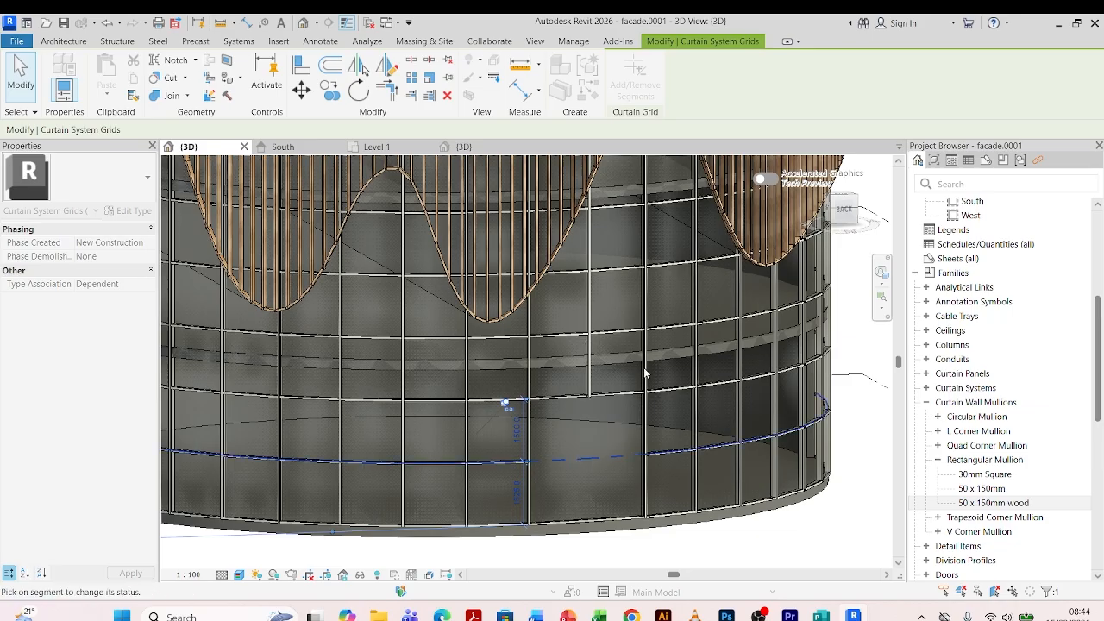
{"action": "scroll", "coordinate": [506, 405], "scroll_direction": "down", "scroll_amount": 5}
{"action": "middle_click_drag", "start_coordinate": [578, 468], "coordinate": [503, 454], "text": "shift"}
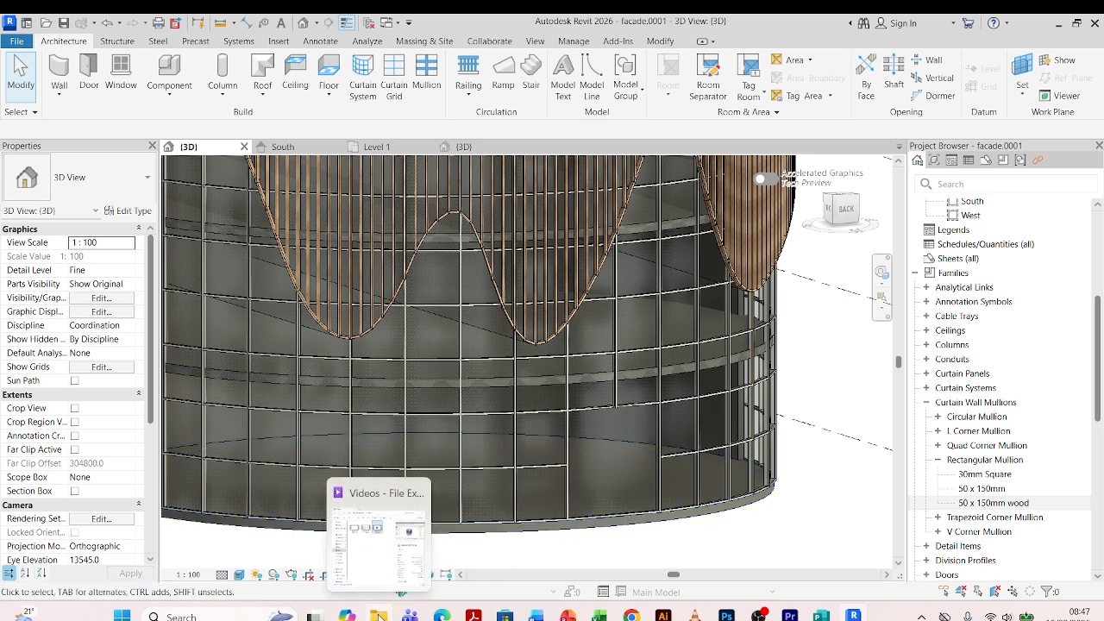
- Switch to File Explorer and open the folder fILES > Libraries > Lib 2025 > Libraries > Metric Library > Doors on drive D
{"action": "left_click", "coordinate": [380, 615]}
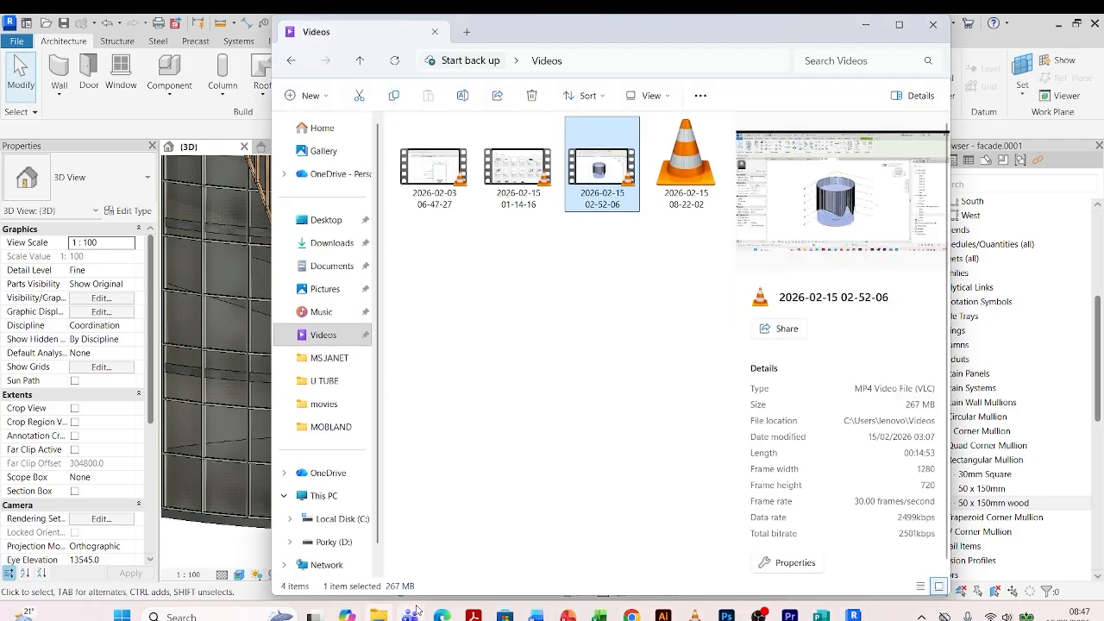
{"action": "left_click", "coordinate": [333, 541]}
{"action": "double_click", "coordinate": [437, 294]}
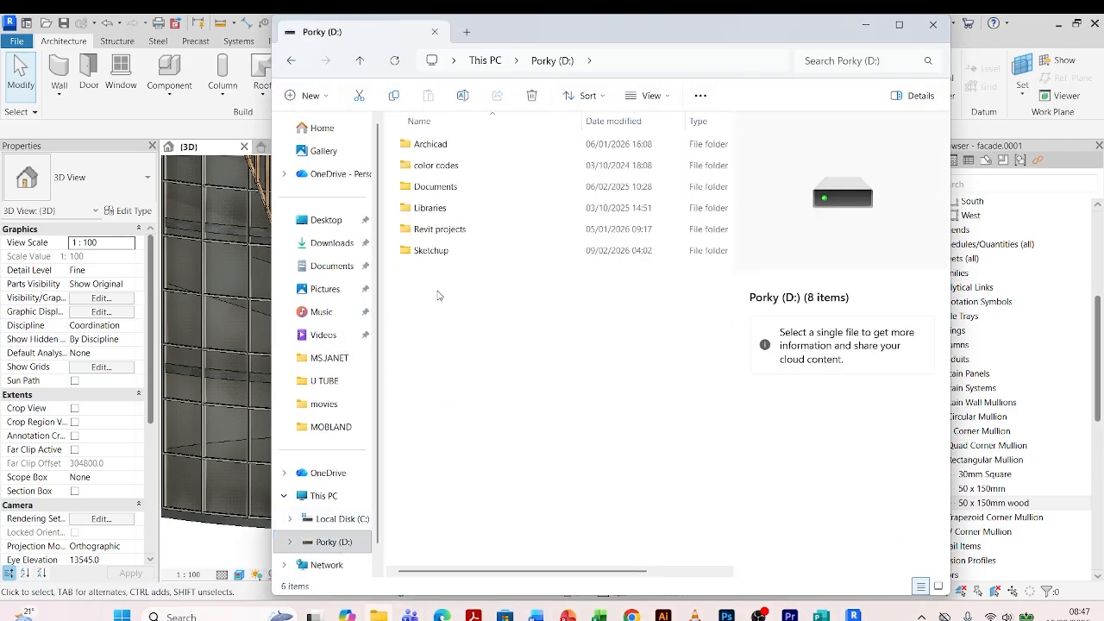
{"action": "double_click", "coordinate": [448, 209]}
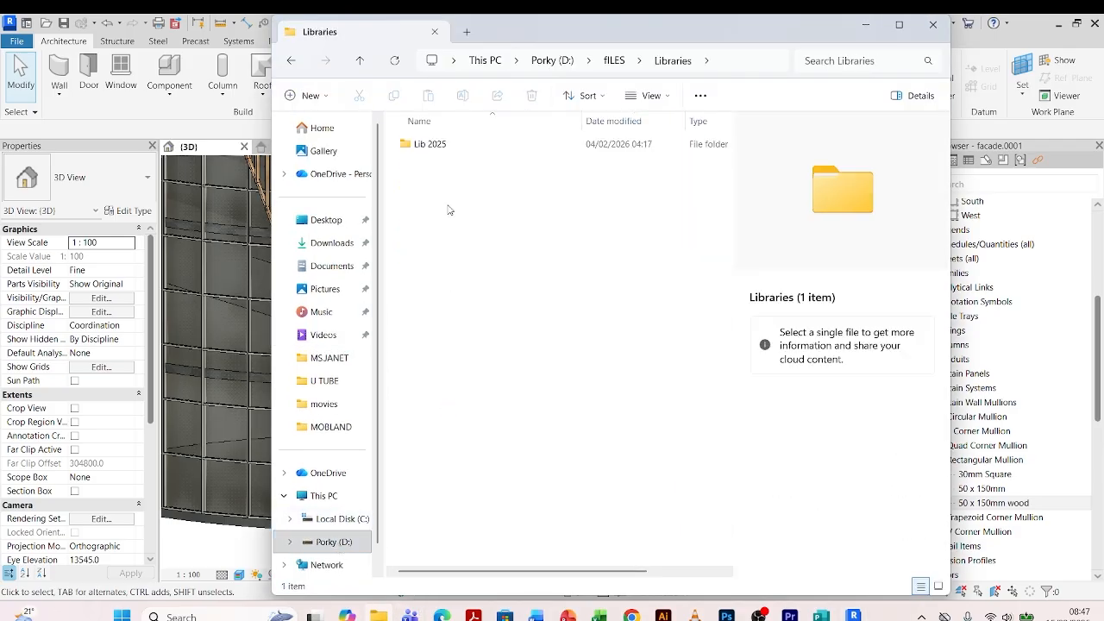
{"action": "double_click", "coordinate": [441, 145]}
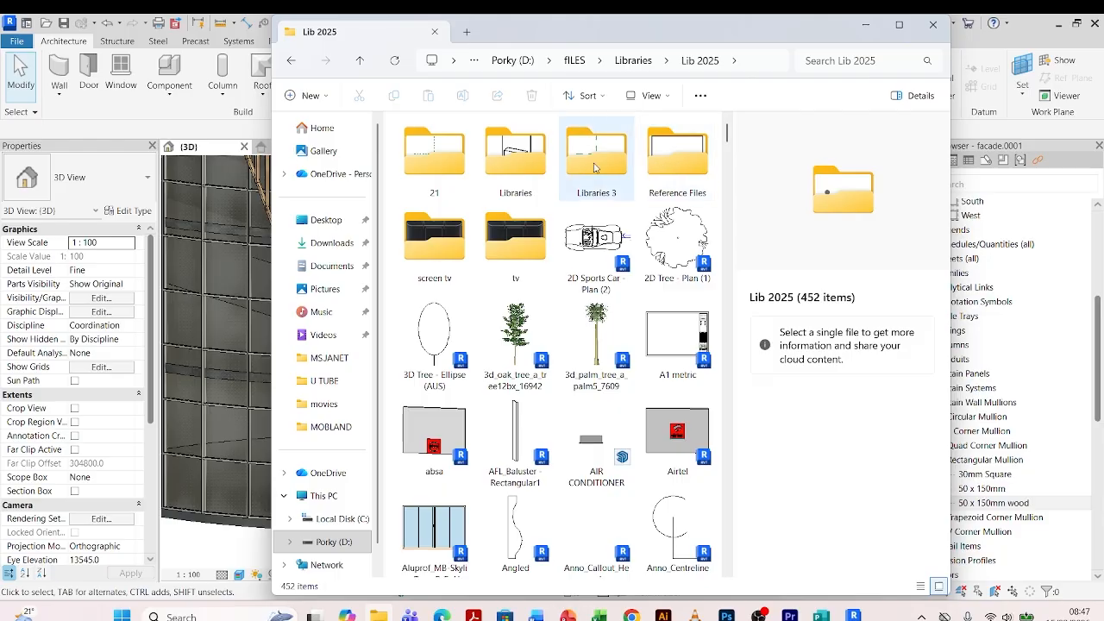
{"action": "double_click", "coordinate": [512, 146]}
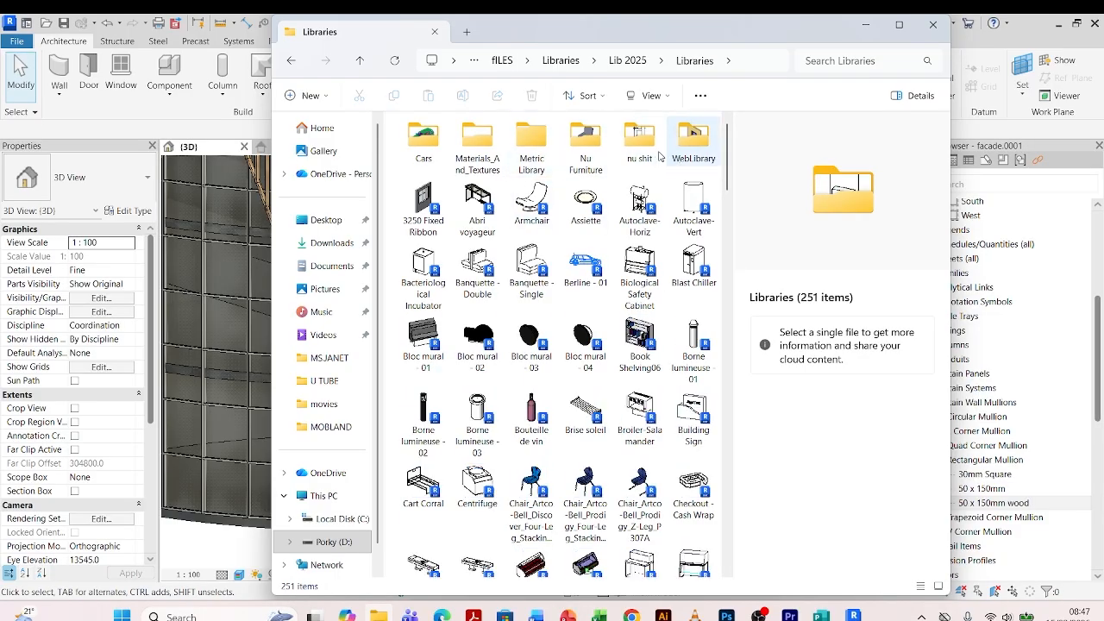
{"action": "double_click", "coordinate": [536, 154]}
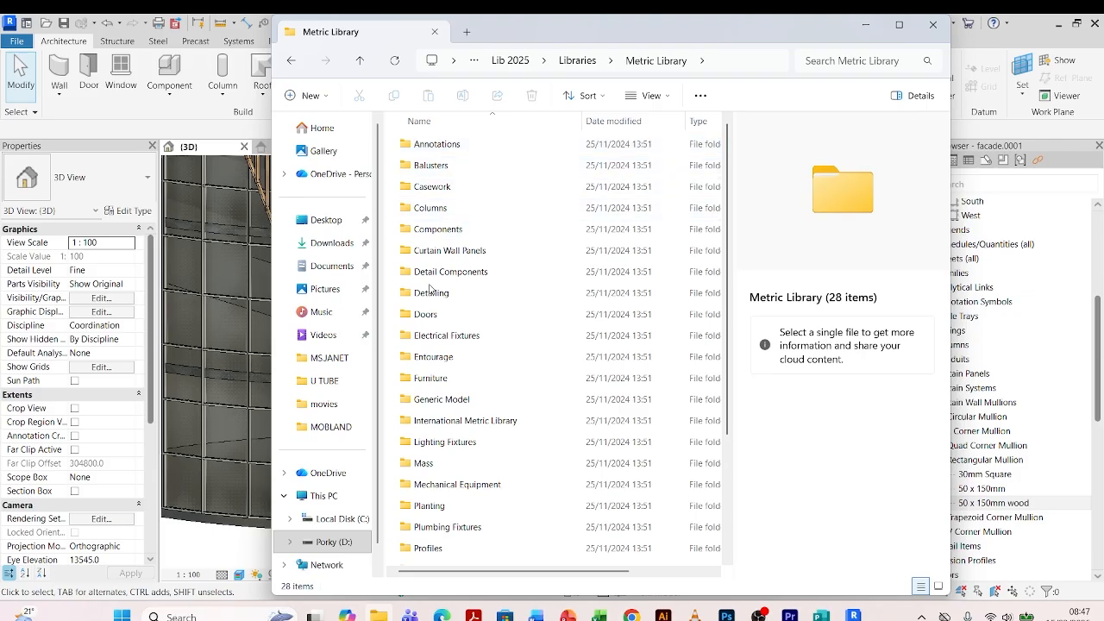
{"action": "double_click", "coordinate": [429, 315]}
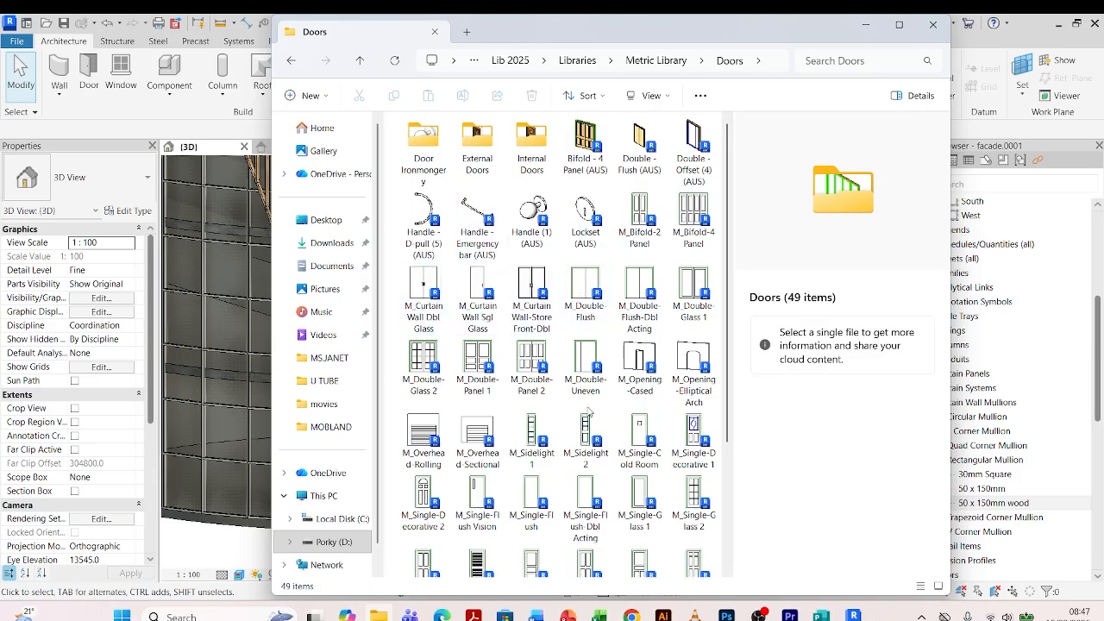
- Find the M_Curtain Wall Dbl Glass door family and load it into the open Revit project
{"action": "scroll", "coordinate": [518, 240], "scroll_direction": "down", "scroll_amount": 3}
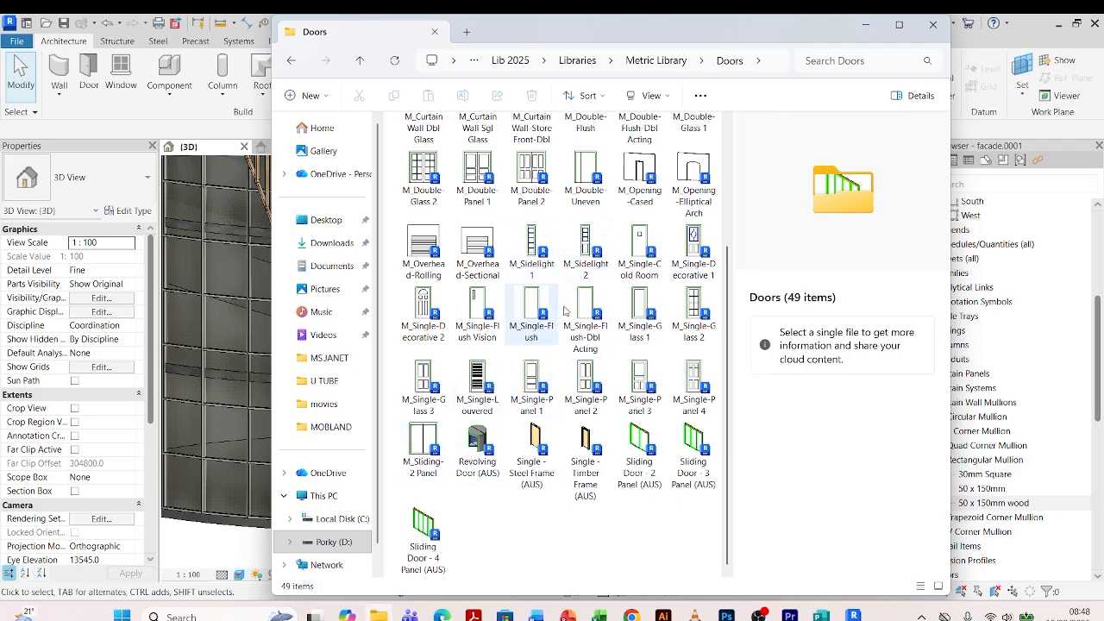
{"action": "scroll", "coordinate": [571, 294], "scroll_direction": "up", "scroll_amount": 3}
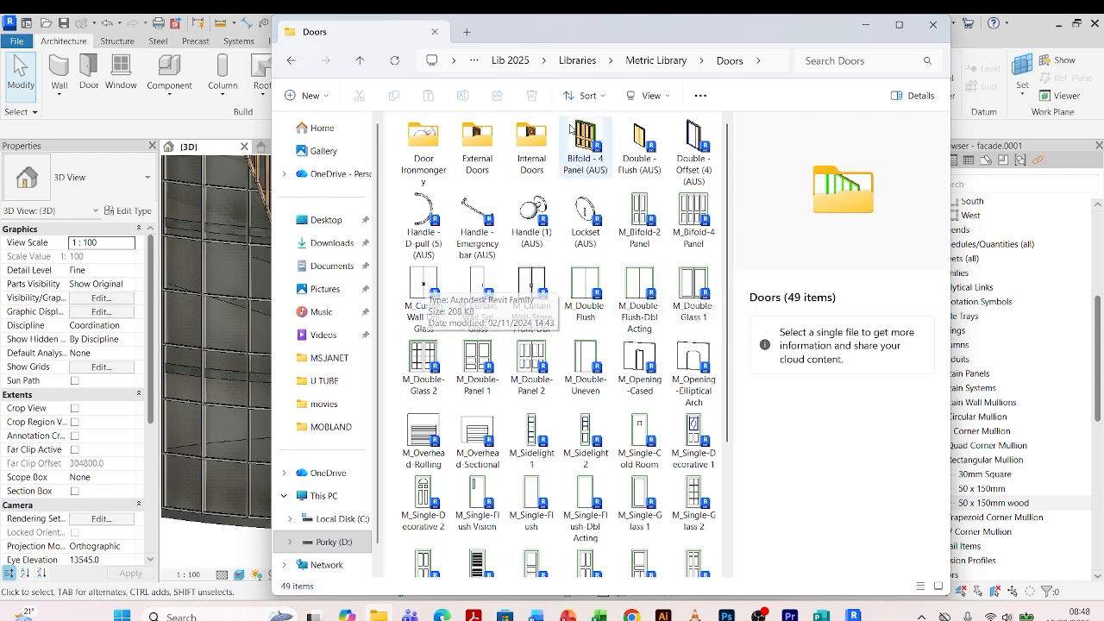
{"action": "left_click_drag", "start_coordinate": [422, 297], "coordinate": [229, 317]}
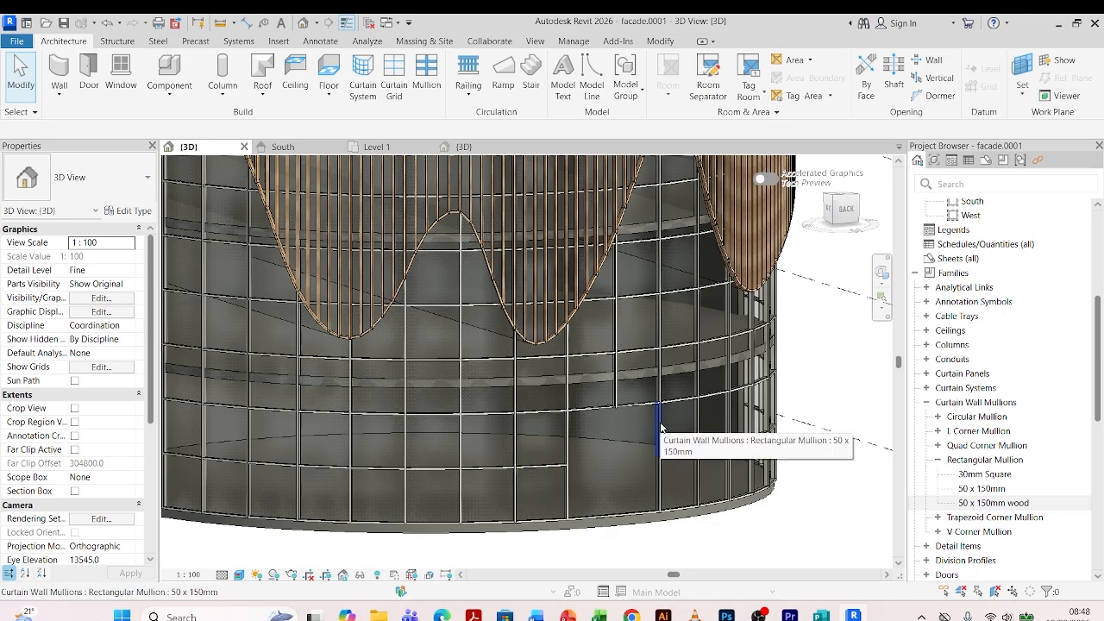
- Replace the large glazed panel in the store front opening with the M_Curtain Wall Dbl Glass door
{"action": "key", "text": "Tab"}
{"action": "key", "text": "Tab"}
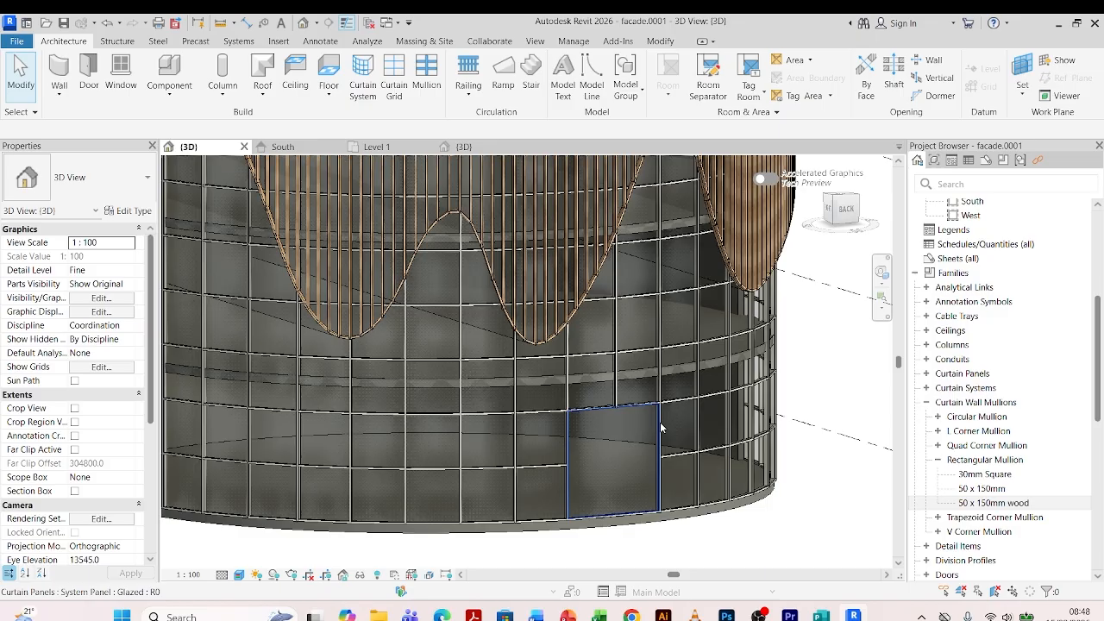
{"action": "left_click", "coordinate": [662, 428]}
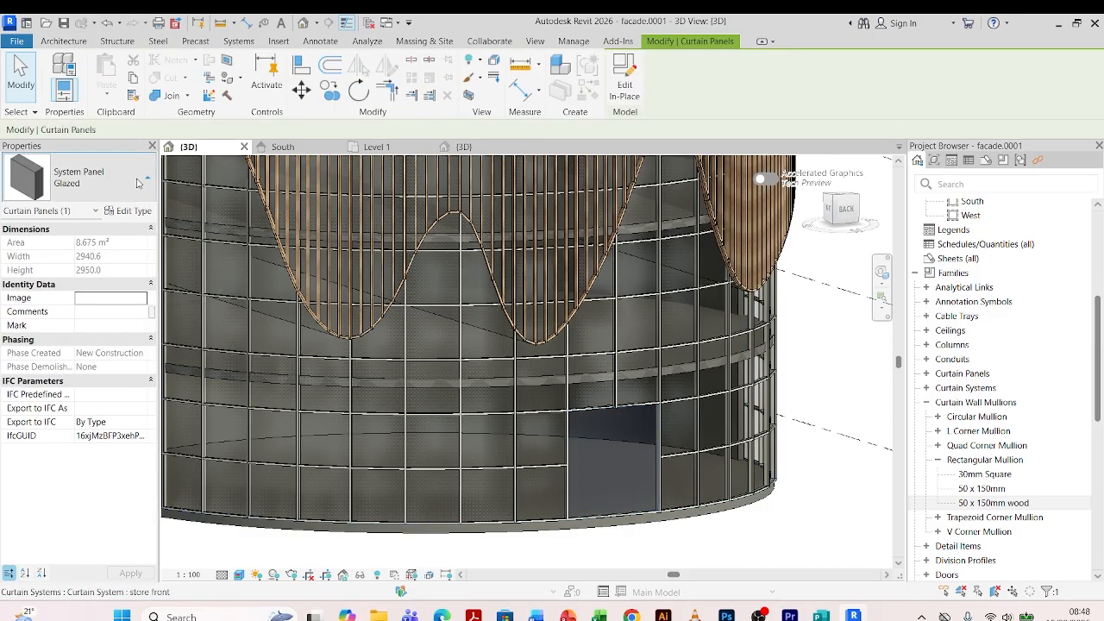
{"action": "left_click", "coordinate": [138, 183]}
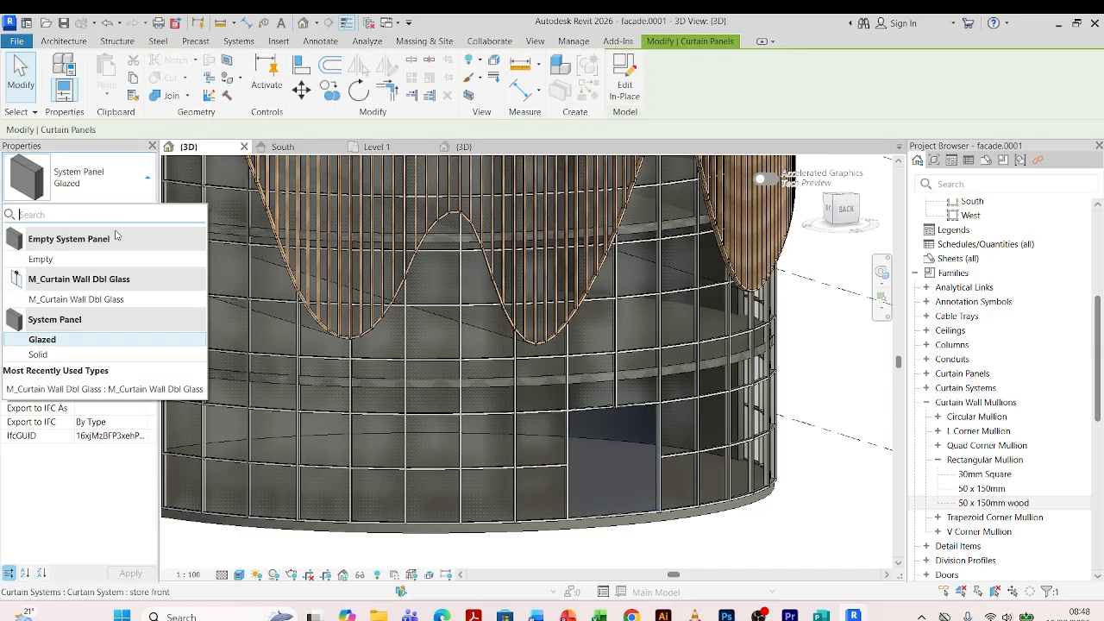
{"action": "left_click", "coordinate": [67, 299]}
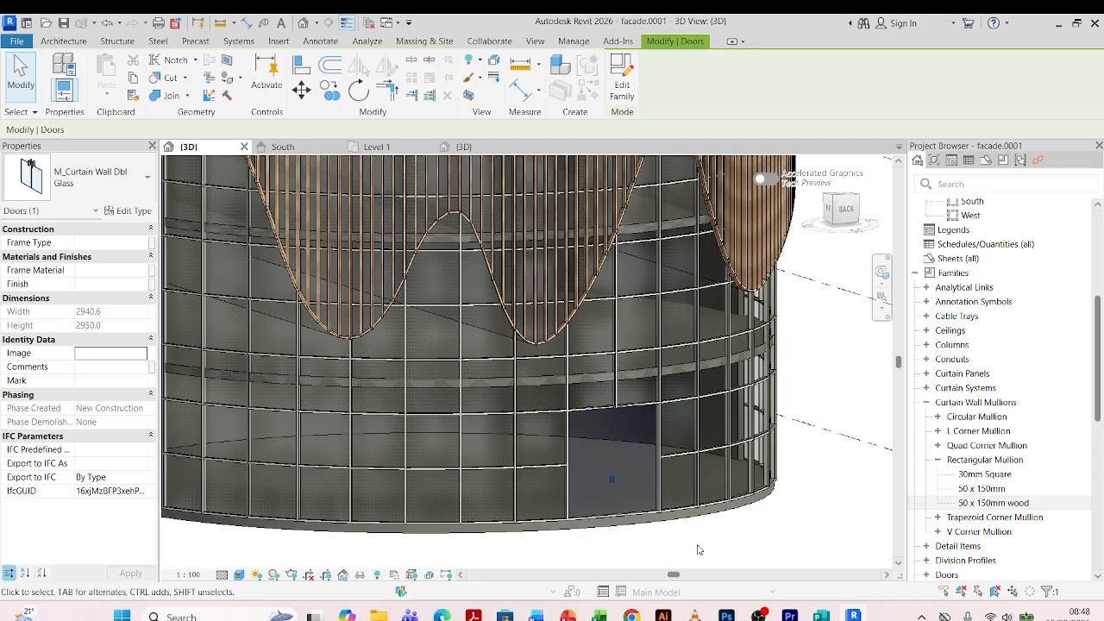
{"action": "left_click", "coordinate": [748, 534]}
- Switch the mass display to Show Mass by View Settings to hide the mass forms on the building
{"action": "mouse_move", "coordinate": [734, 515]}
{"action": "middle_mouse_down", "text": "shift"}
{"action": "mouse_move", "coordinate": [535, 518]}
{"action": "mouse_move", "coordinate": [724, 500]}
{"action": "middle_mouse_up", "text": "shift"}
{"action": "scroll", "coordinate": [747, 428], "scroll_direction": "down", "scroll_amount": 2}
{"action": "middle_click_drag", "start_coordinate": [587, 510], "coordinate": [604, 545], "text": "shift"}
{"action": "scroll", "coordinate": [656, 505], "scroll_direction": "down", "scroll_amount": 2}
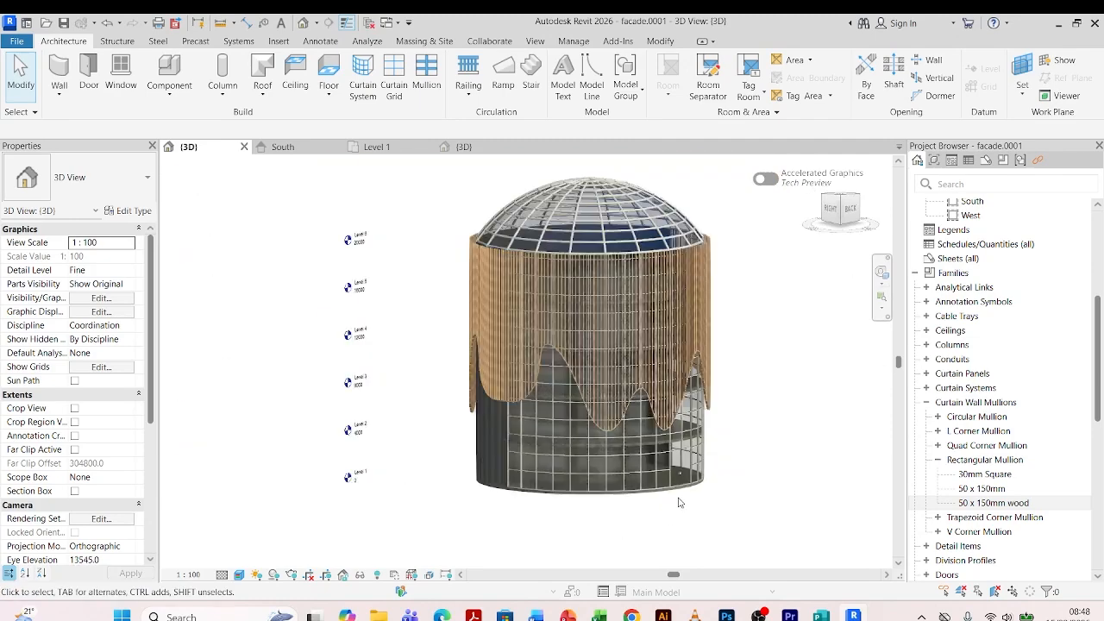
{"action": "middle_click_drag", "start_coordinate": [798, 393], "coordinate": [577, 402], "text": "shift"}
{"action": "scroll", "coordinate": [554, 407], "scroll_direction": "up", "scroll_amount": 2}
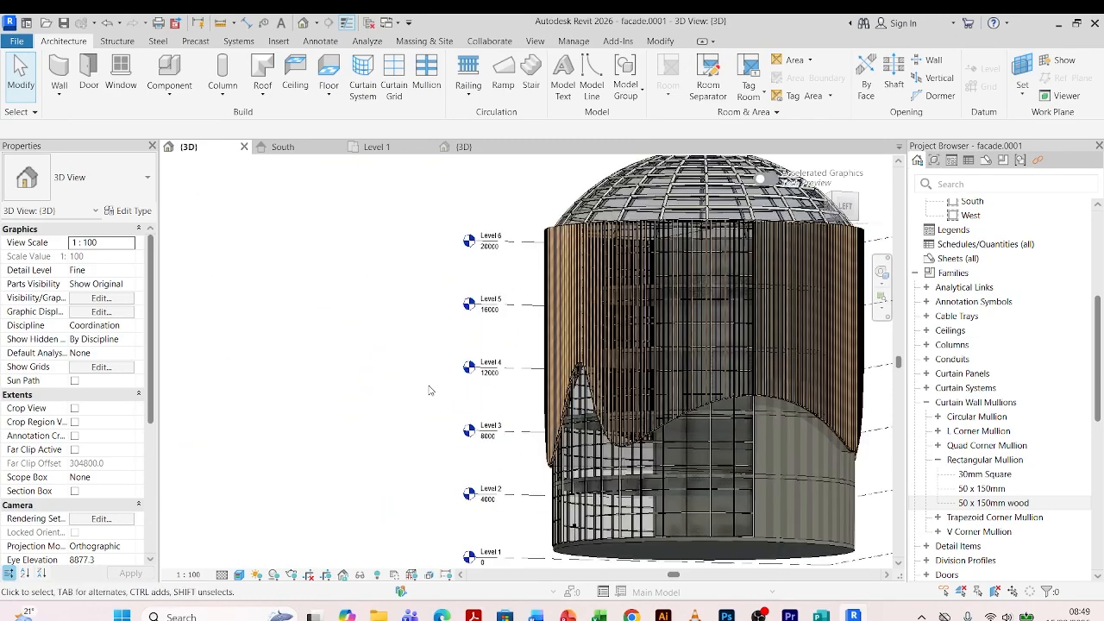
{"action": "middle_click_drag", "start_coordinate": [414, 392], "coordinate": [691, 399], "text": "shift"}
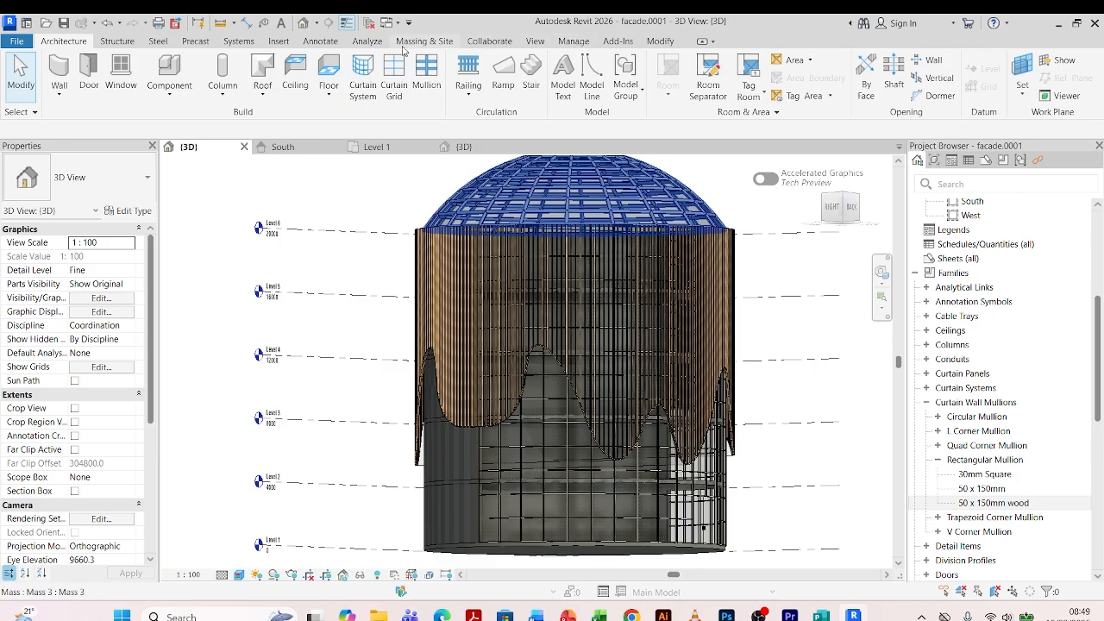
{"action": "left_click", "coordinate": [406, 42]}
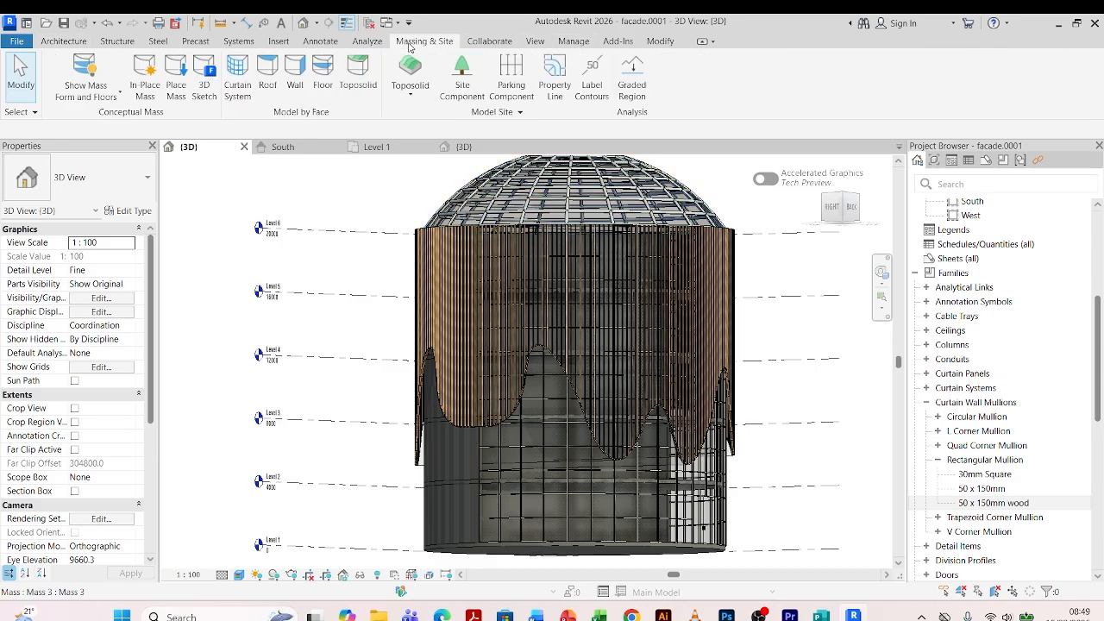
{"action": "left_click", "coordinate": [83, 70]}
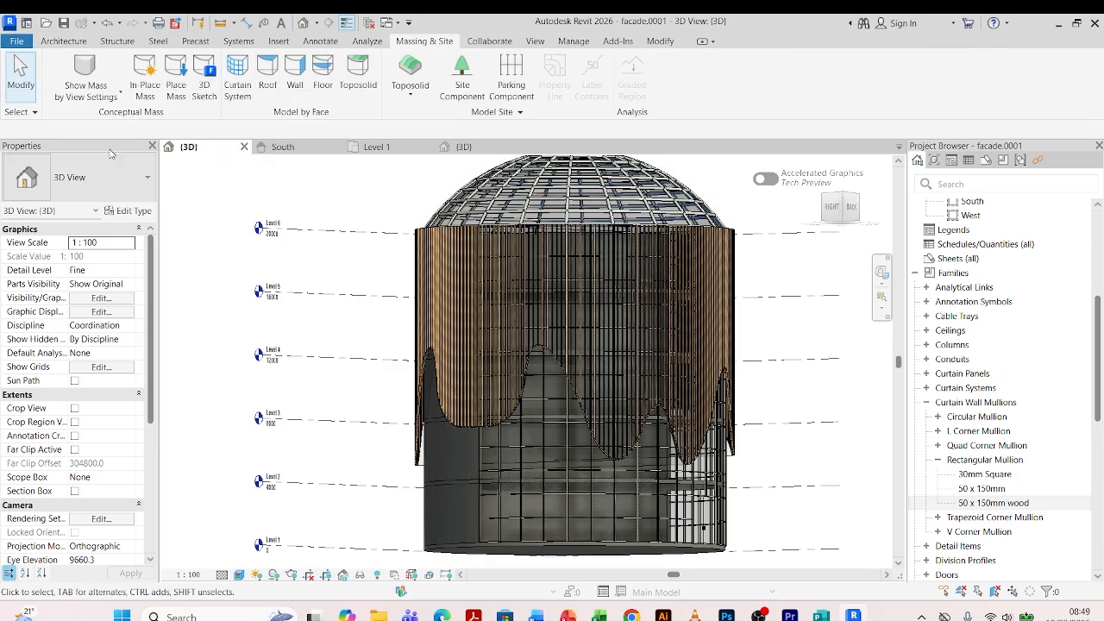
- Place a perspective camera on the Level 1 plan northwest of the circular building, aimed across it toward the southeast
{"action": "middle_click_drag", "start_coordinate": [793, 406], "coordinate": [690, 570], "text": "shift"}
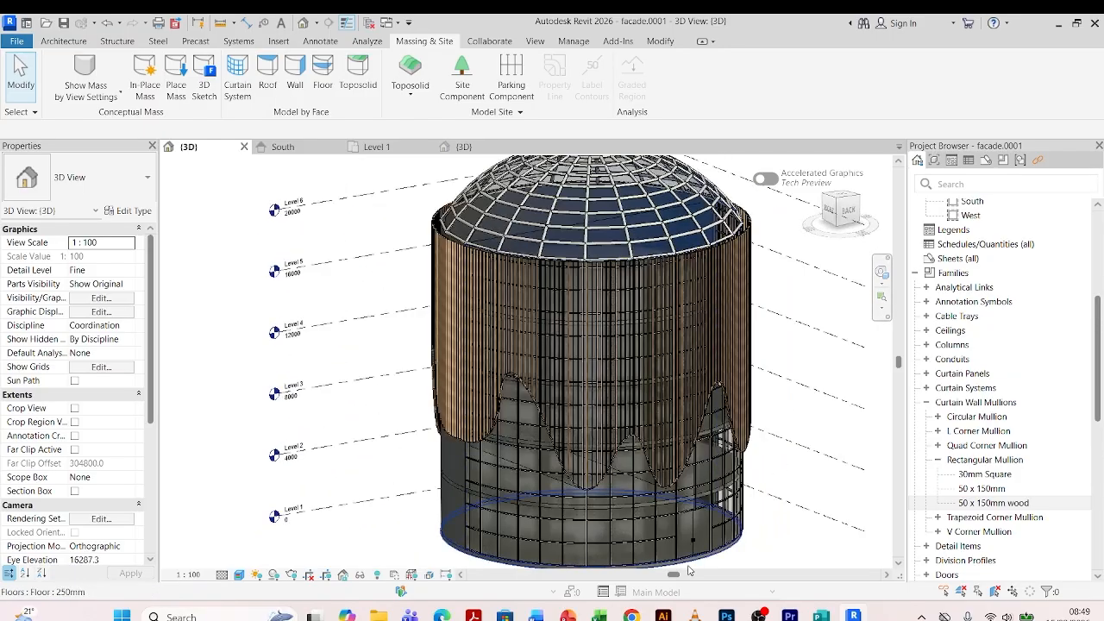
{"action": "scroll", "coordinate": [693, 565], "scroll_direction": "up", "scroll_amount": 4}
{"action": "scroll", "coordinate": [691, 332], "scroll_direction": "down", "scroll_amount": 3}
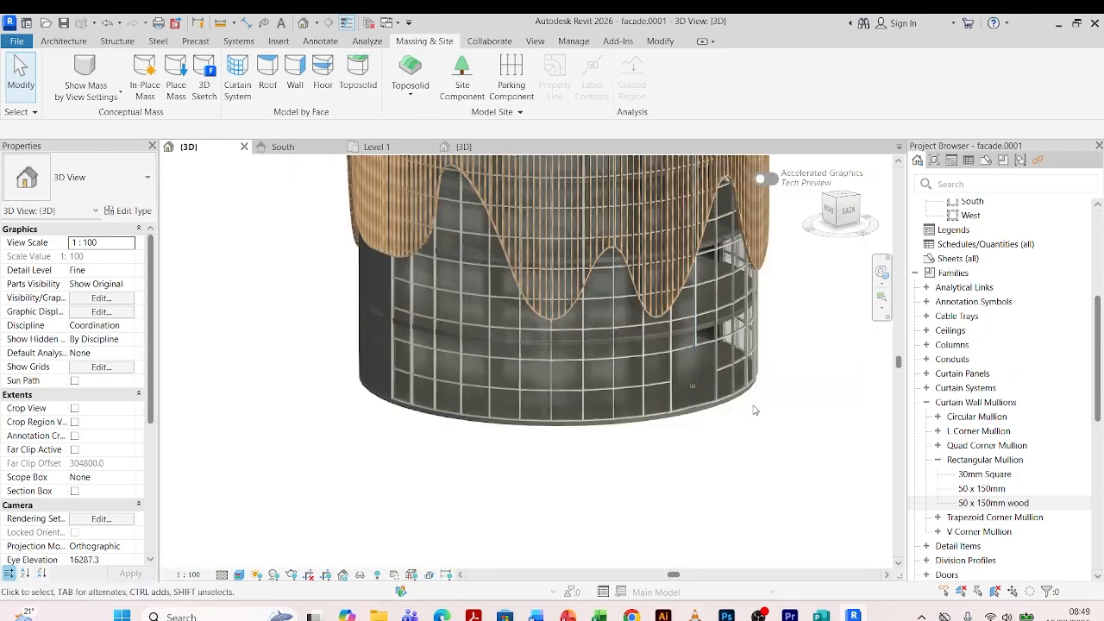
{"action": "middle_click_drag", "start_coordinate": [663, 476], "coordinate": [766, 438], "text": "shift"}
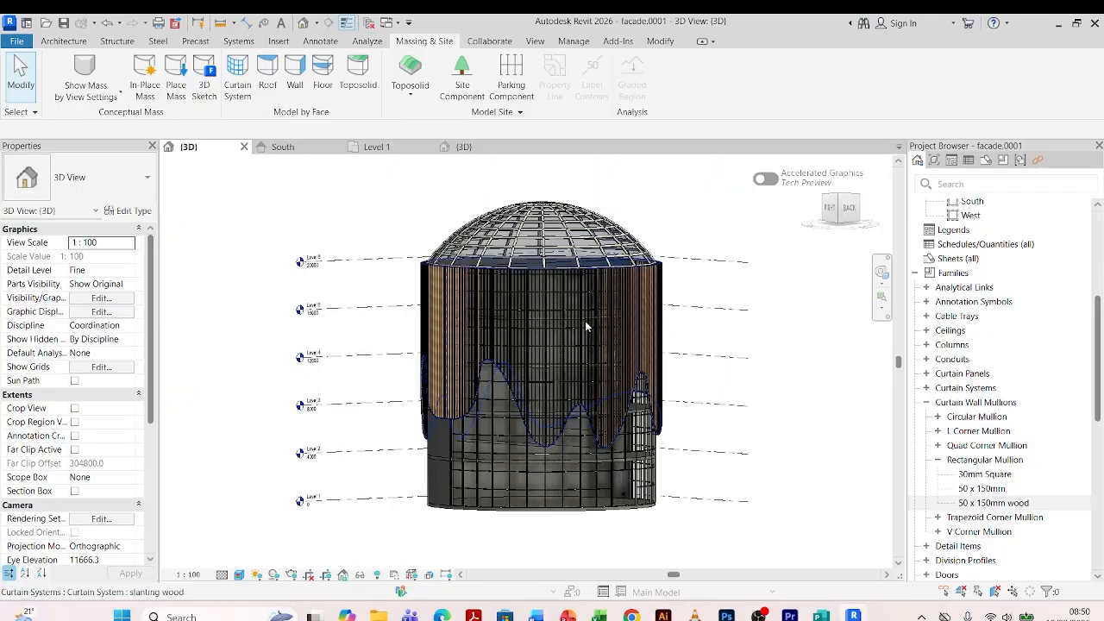
{"action": "left_click", "coordinate": [379, 148]}
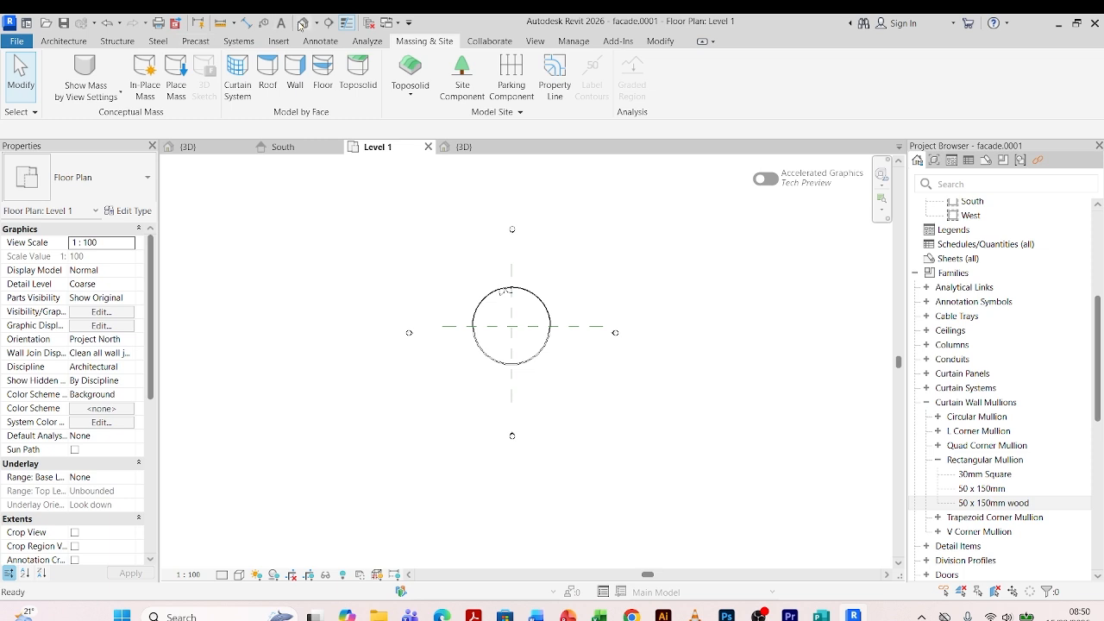
{"action": "left_click", "coordinate": [317, 23]}
{"action": "left_click", "coordinate": [324, 54]}
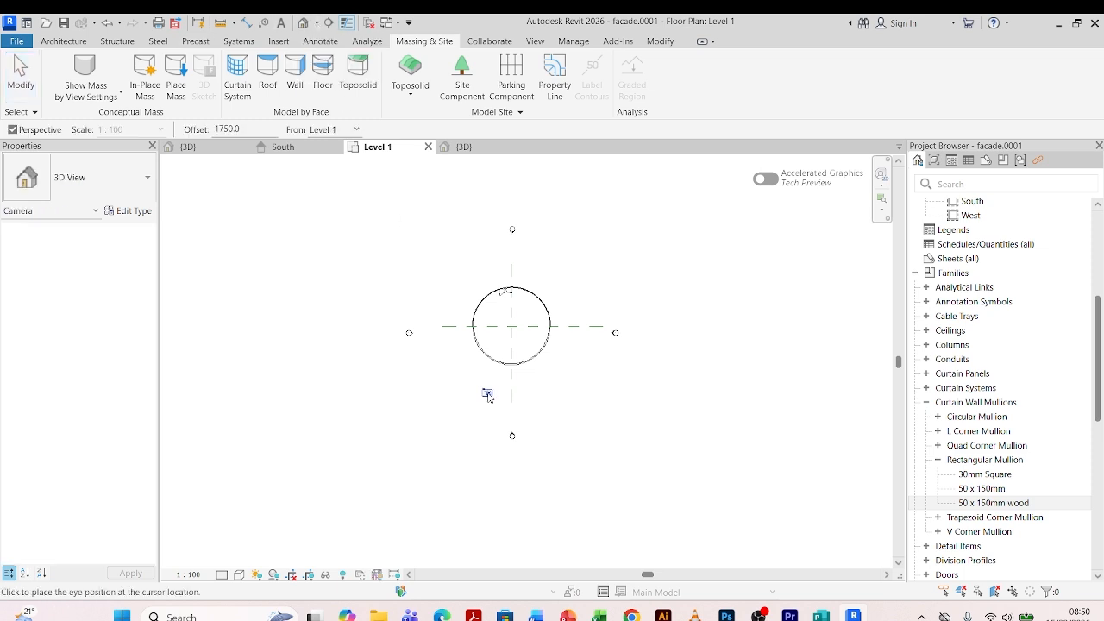
{"action": "left_click", "coordinate": [447, 237]}
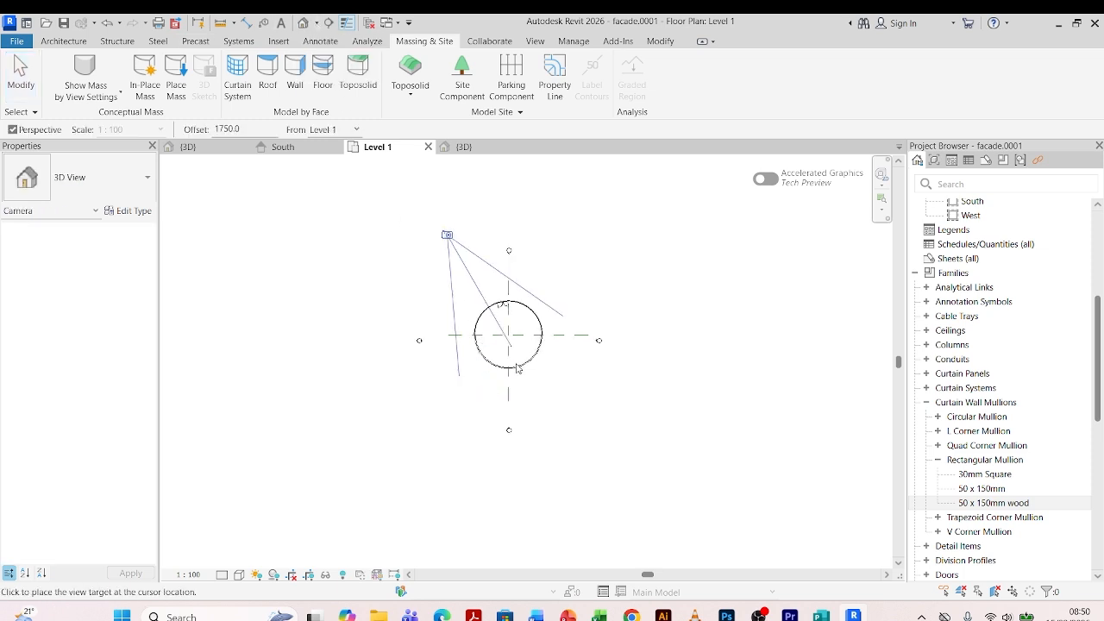
{"action": "left_click", "coordinate": [578, 490]}
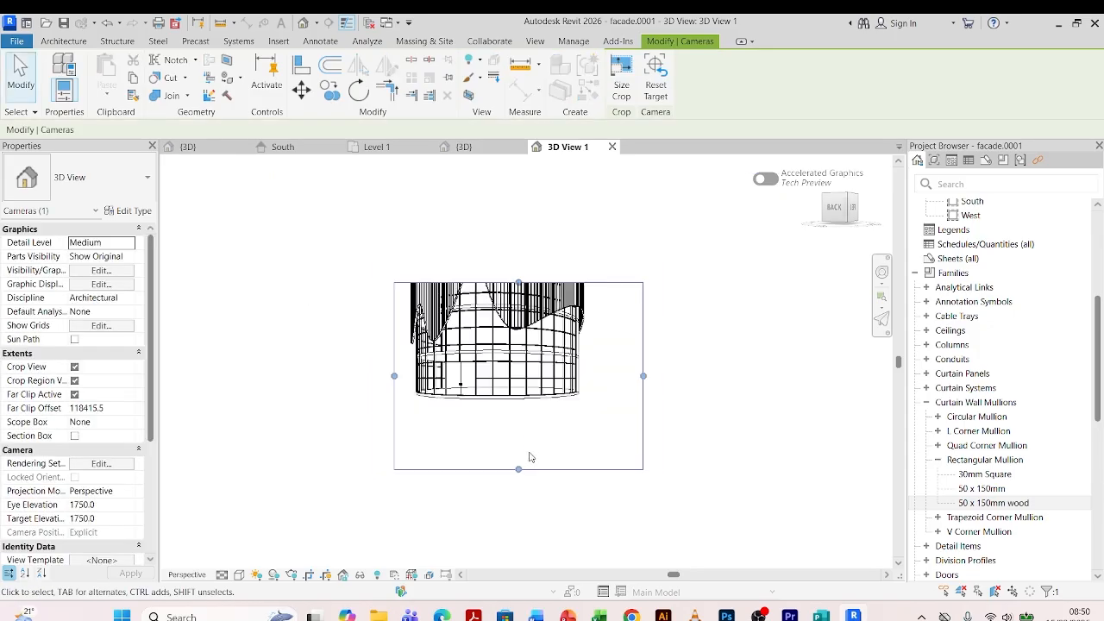
- Adjust the camera view's crop region and raise the viewpoint so the whole domed building is framed
{"action": "left_click_drag", "start_coordinate": [520, 306], "coordinate": [508, 181]}
{"action": "scroll", "coordinate": [431, 380], "scroll_direction": "down", "scroll_amount": 1}
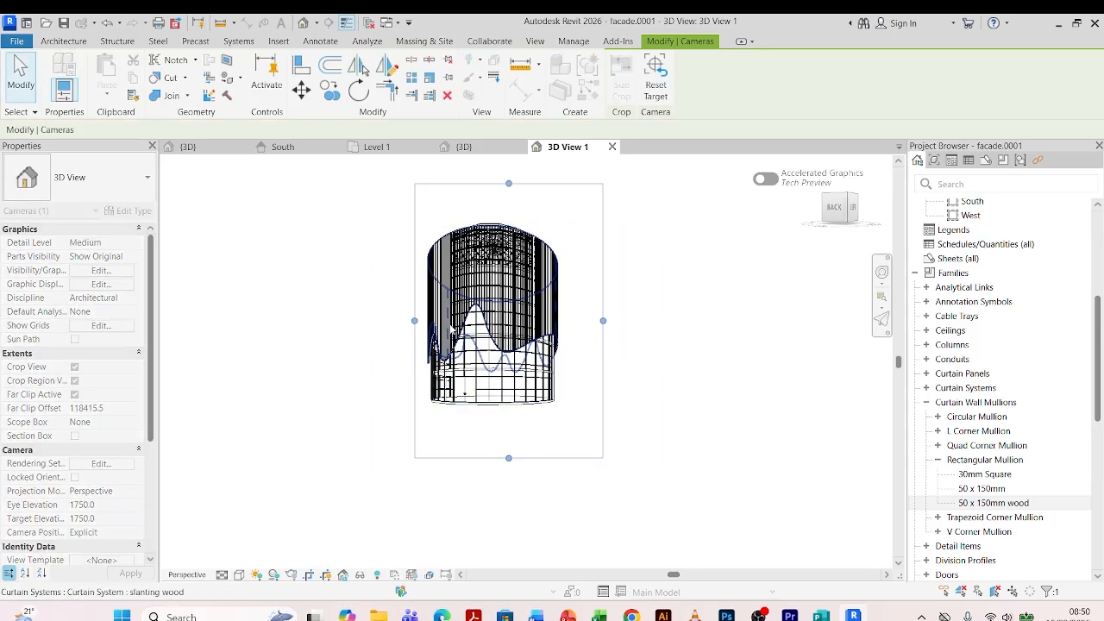
{"action": "left_click_drag", "start_coordinate": [414, 320], "coordinate": [380, 321]}
{"action": "middle_click_drag", "start_coordinate": [549, 233], "coordinate": [525, 184], "text": "shift"}
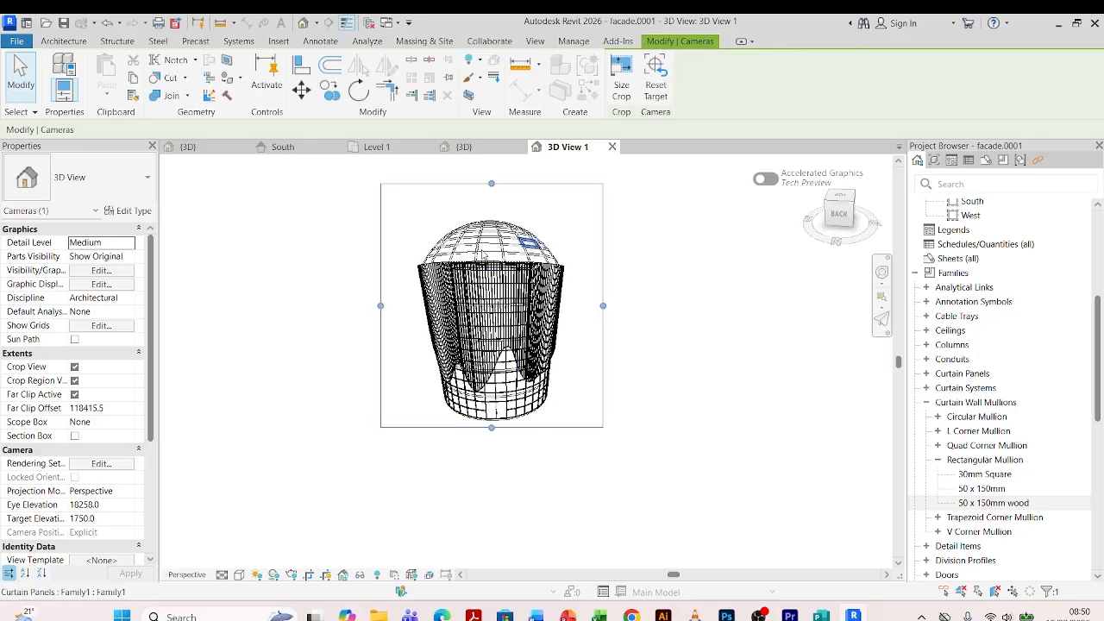
{"action": "left_click_drag", "start_coordinate": [490, 185], "coordinate": [490, 202]}
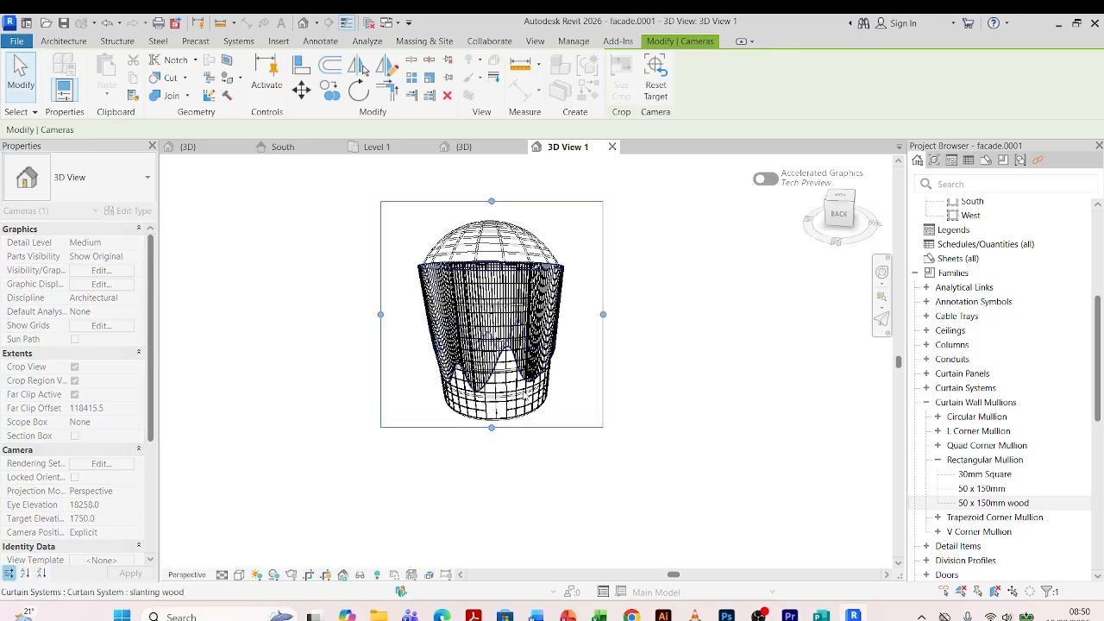
{"action": "left_click_drag", "start_coordinate": [492, 429], "coordinate": [493, 433]}
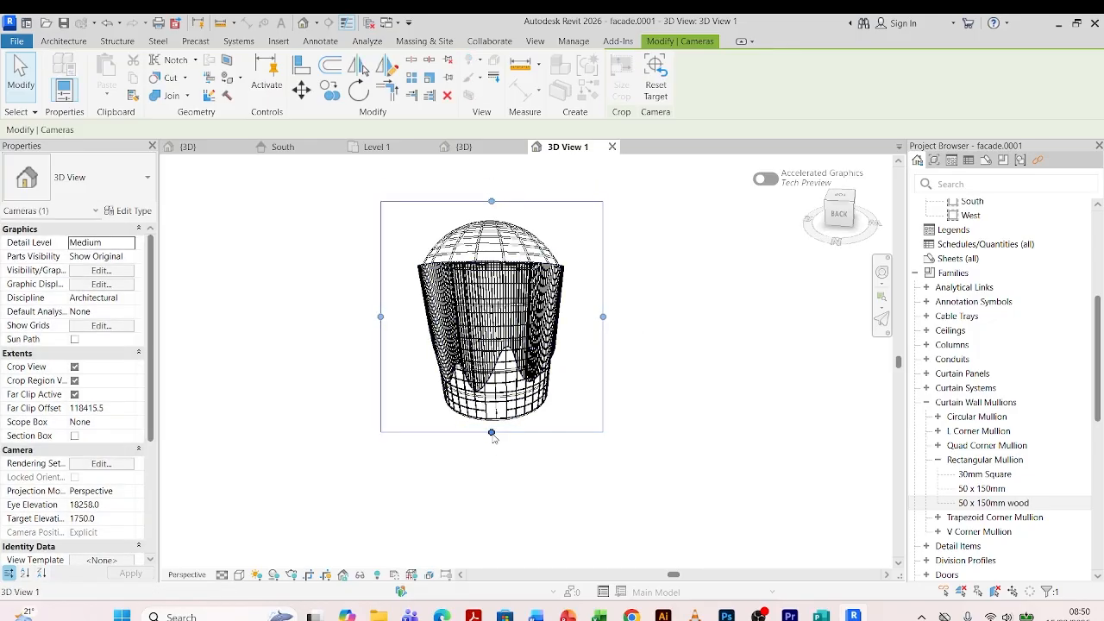
- Set the camera view's detail level to Fine and its visual style to Realistic
{"action": "left_click", "coordinate": [222, 575]}
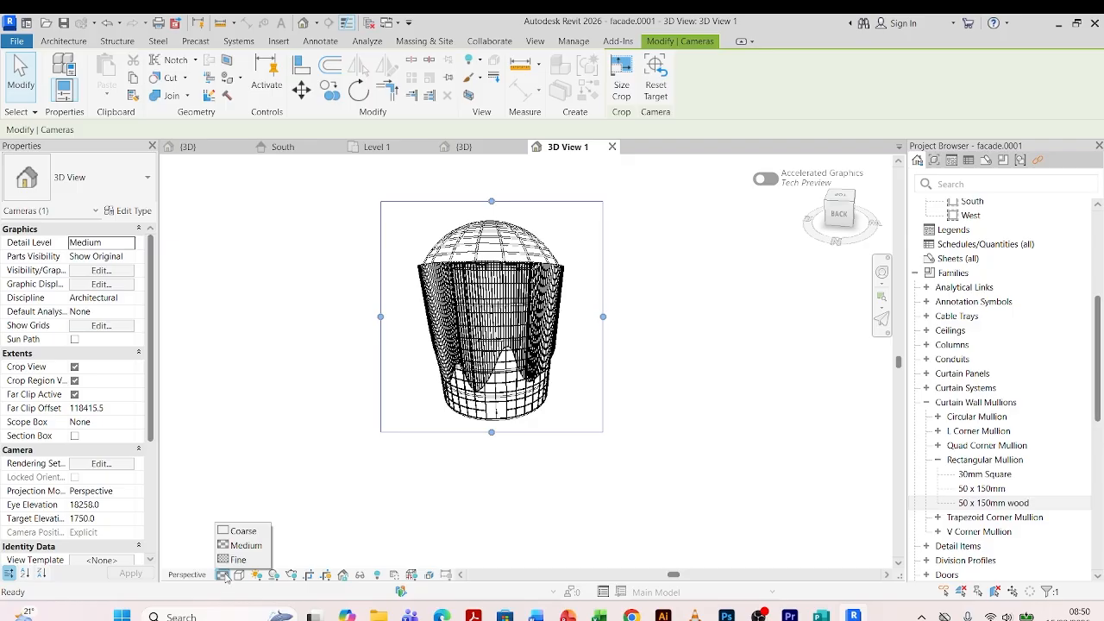
{"action": "left_click", "coordinate": [235, 559]}
{"action": "left_click", "coordinate": [239, 575]}
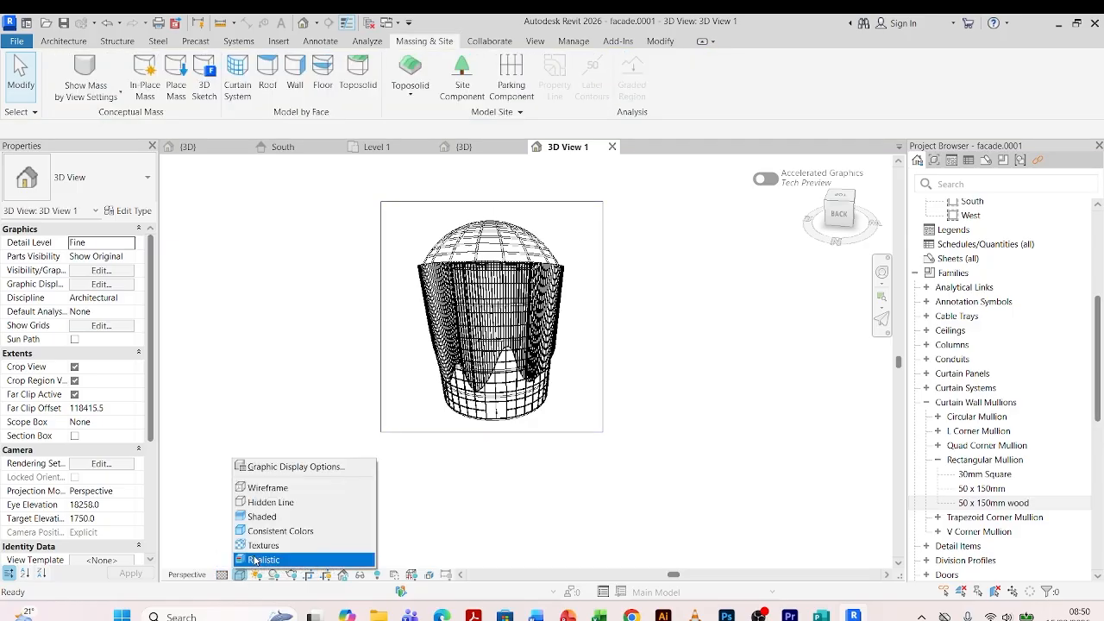
{"action": "left_click", "coordinate": [256, 560]}
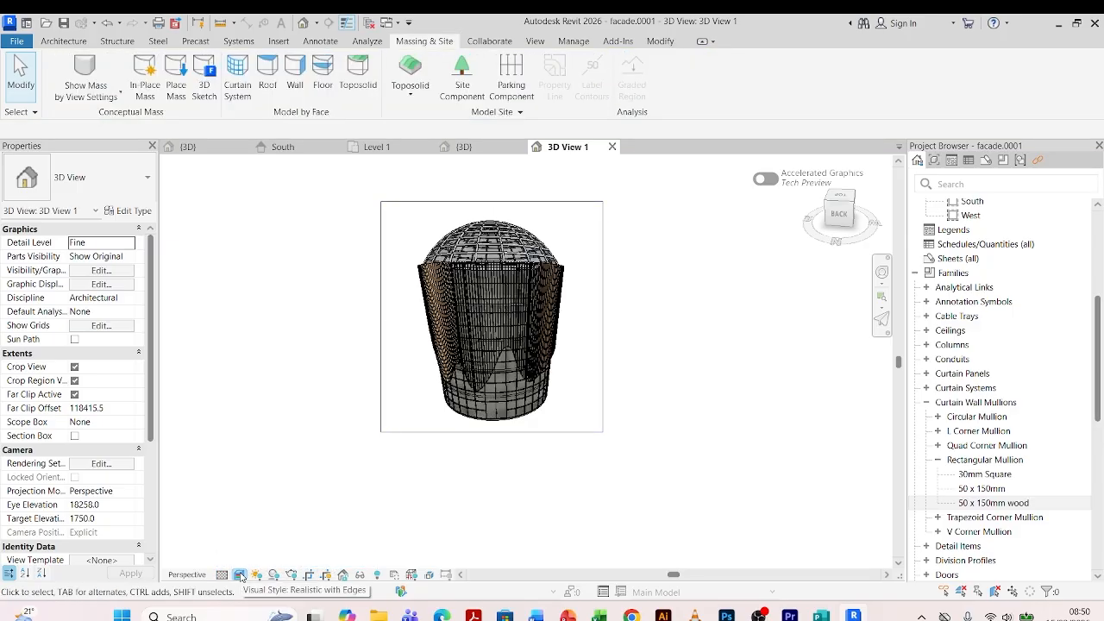
- Turn off Show Edges, turn on Cast Shadows in the graphic display options, and apply them to the camera view
{"action": "left_click", "coordinate": [241, 577]}
{"action": "left_click", "coordinate": [268, 465]}
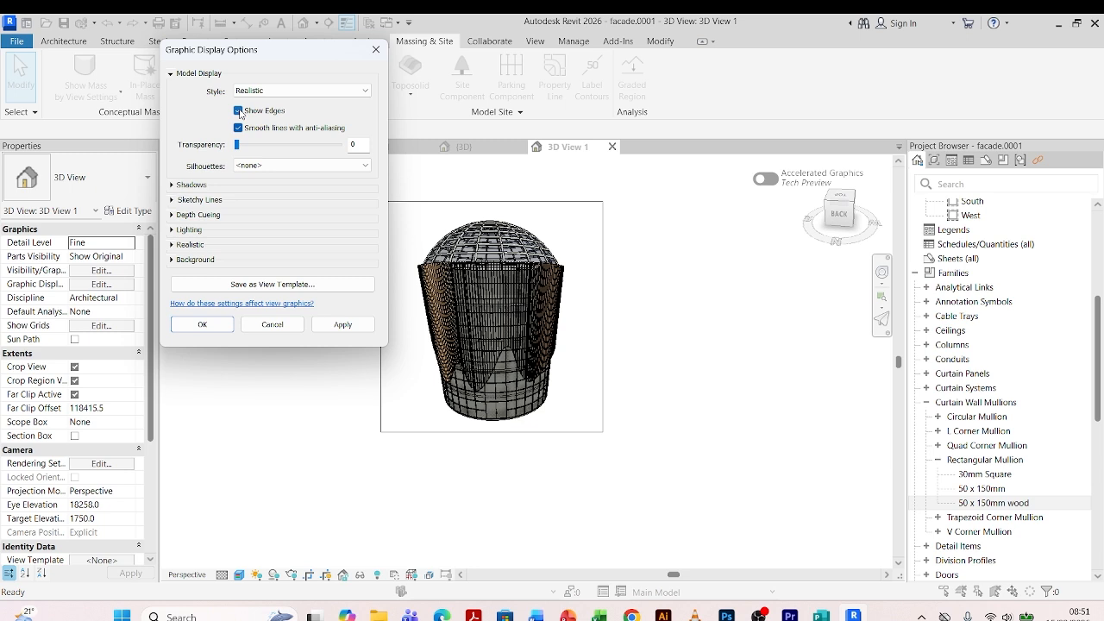
{"action": "left_click", "coordinate": [176, 186]}
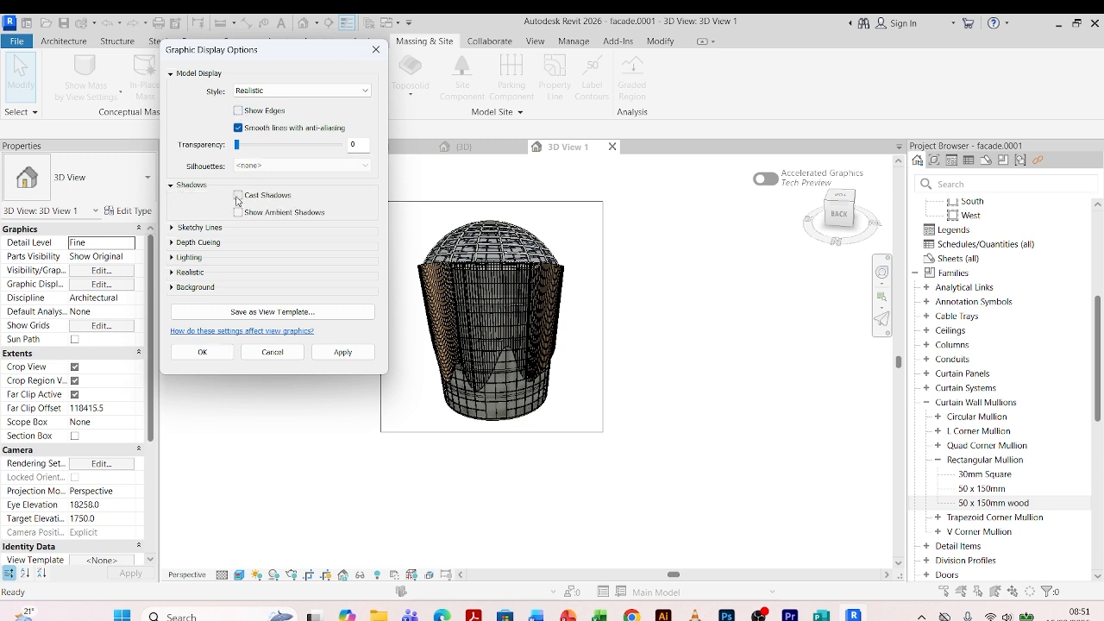
{"action": "left_click", "coordinate": [177, 258]}
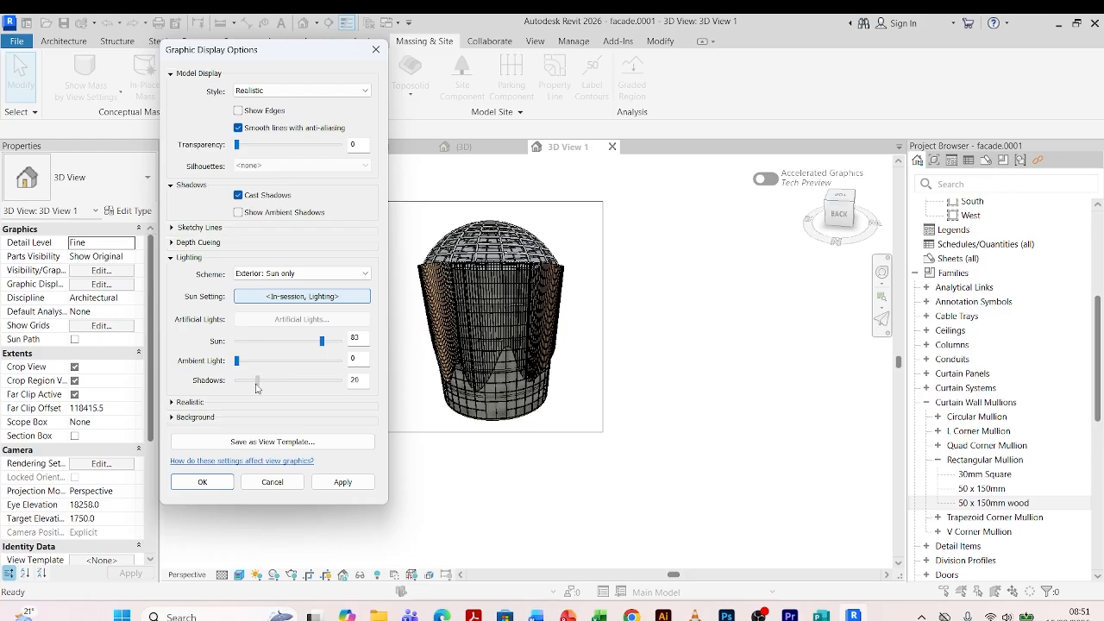
{"action": "left_click", "coordinate": [345, 483]}
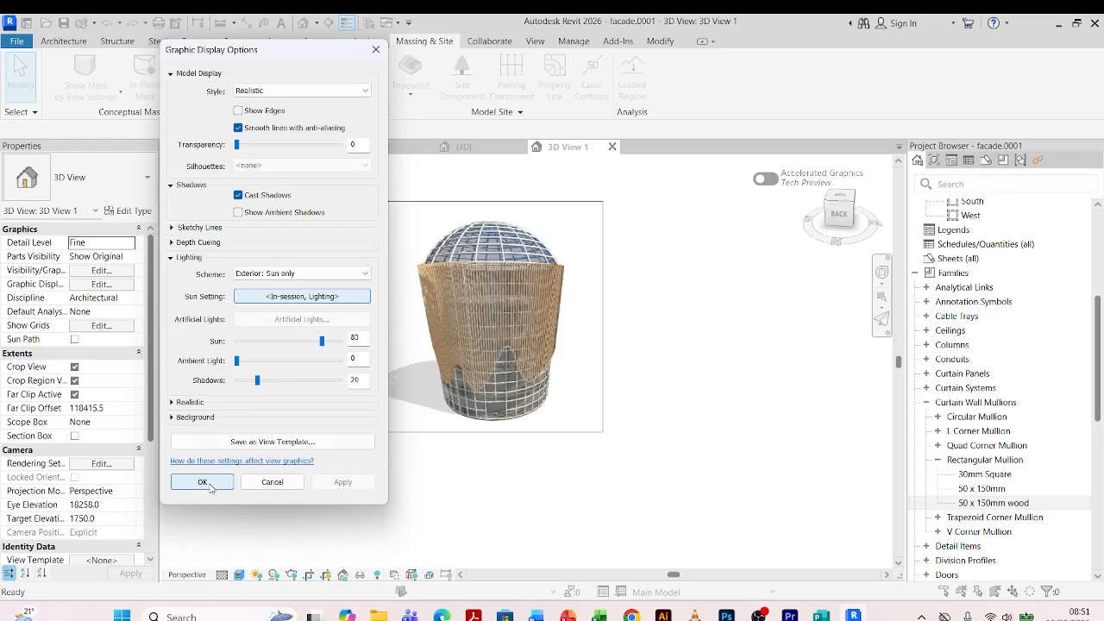
- Give the camera view a Gradient background with the sky color RGB 108-182-255 and accept the display options
{"action": "left_click", "coordinate": [172, 417]}
{"action": "left_click", "coordinate": [302, 438]}
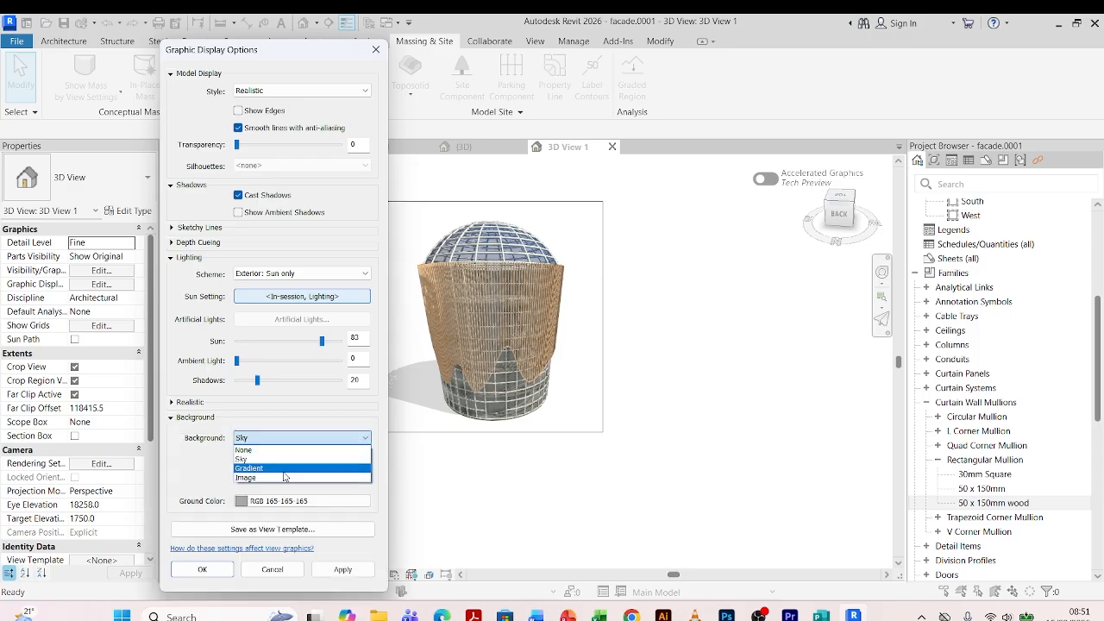
{"action": "left_click", "coordinate": [284, 477]}
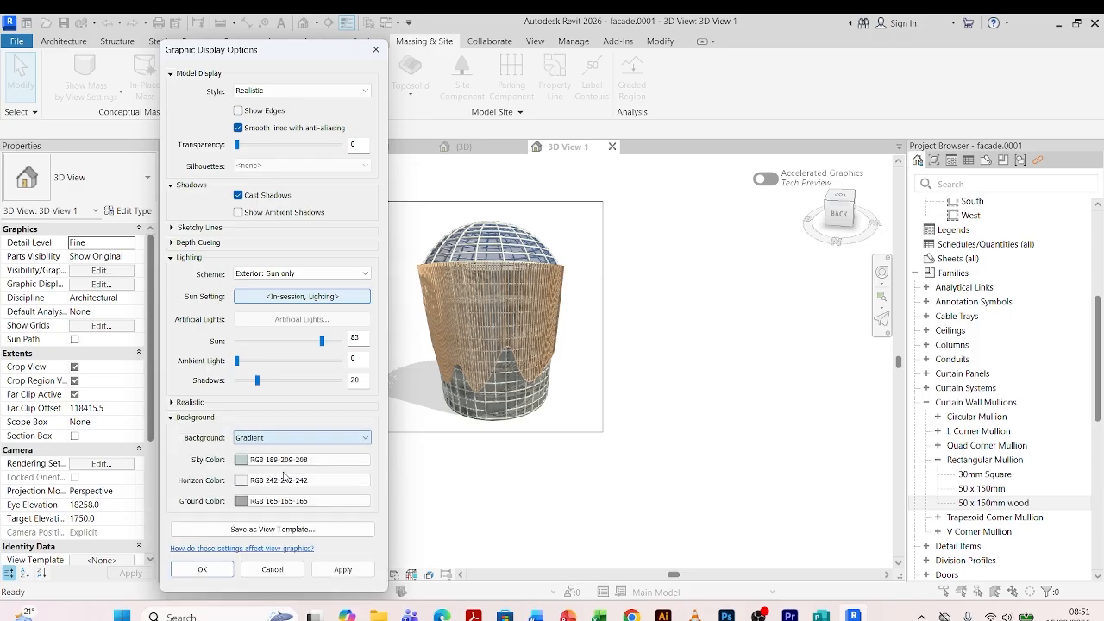
{"action": "left_click", "coordinate": [239, 462]}
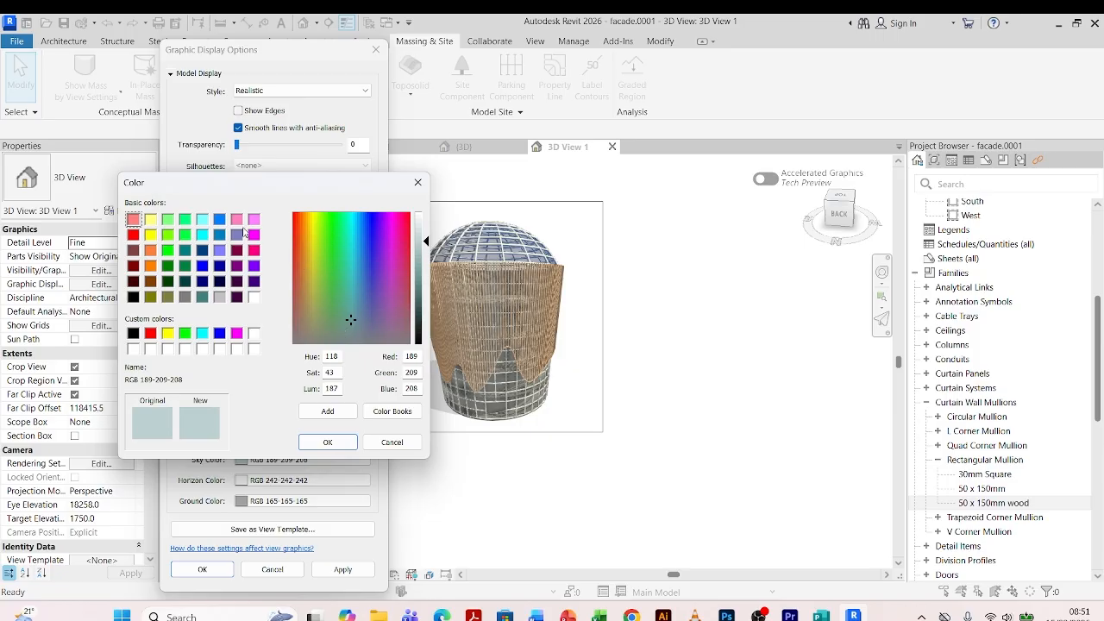
{"action": "left_click", "coordinate": [220, 220]}
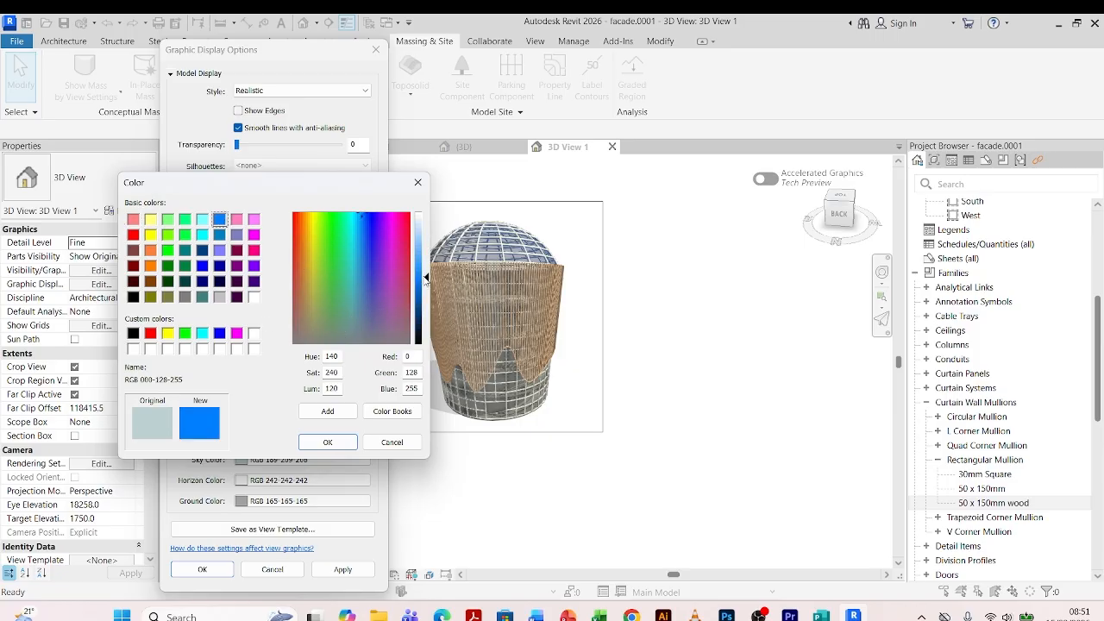
{"action": "left_click_drag", "start_coordinate": [425, 277], "coordinate": [425, 253]}
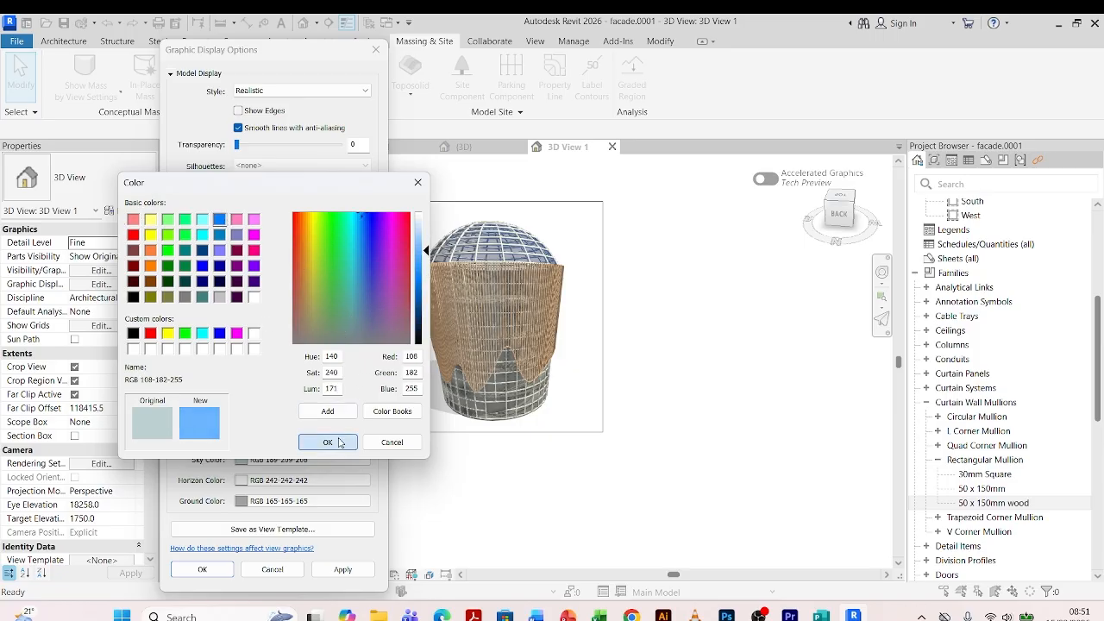
{"action": "left_click", "coordinate": [326, 442]}
{"action": "left_click", "coordinate": [351, 569]}
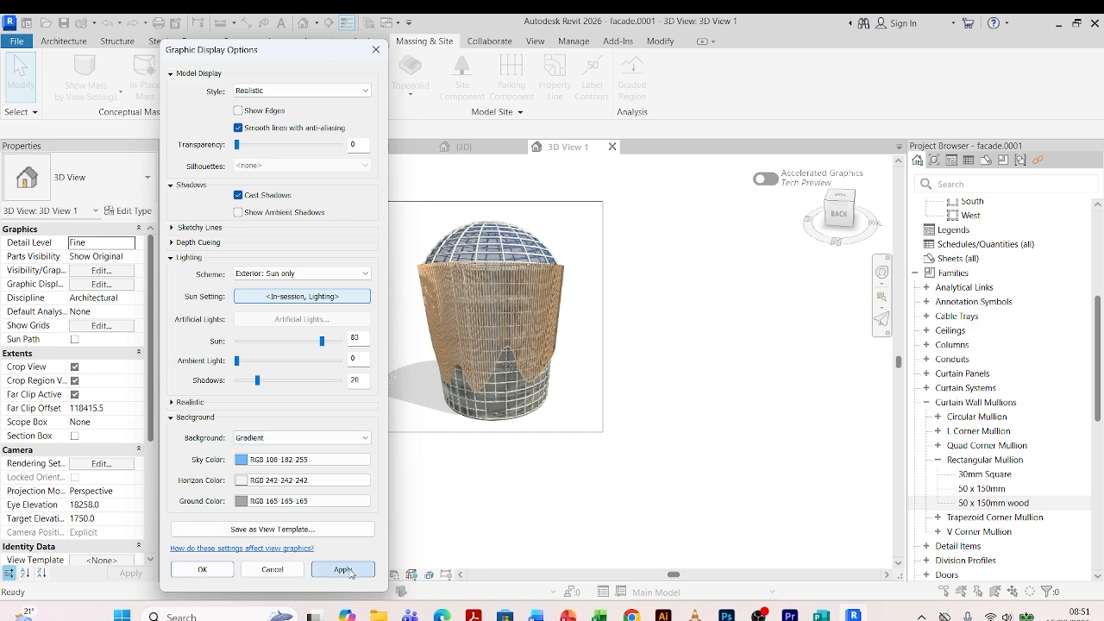
{"action": "left_click", "coordinate": [204, 569]}
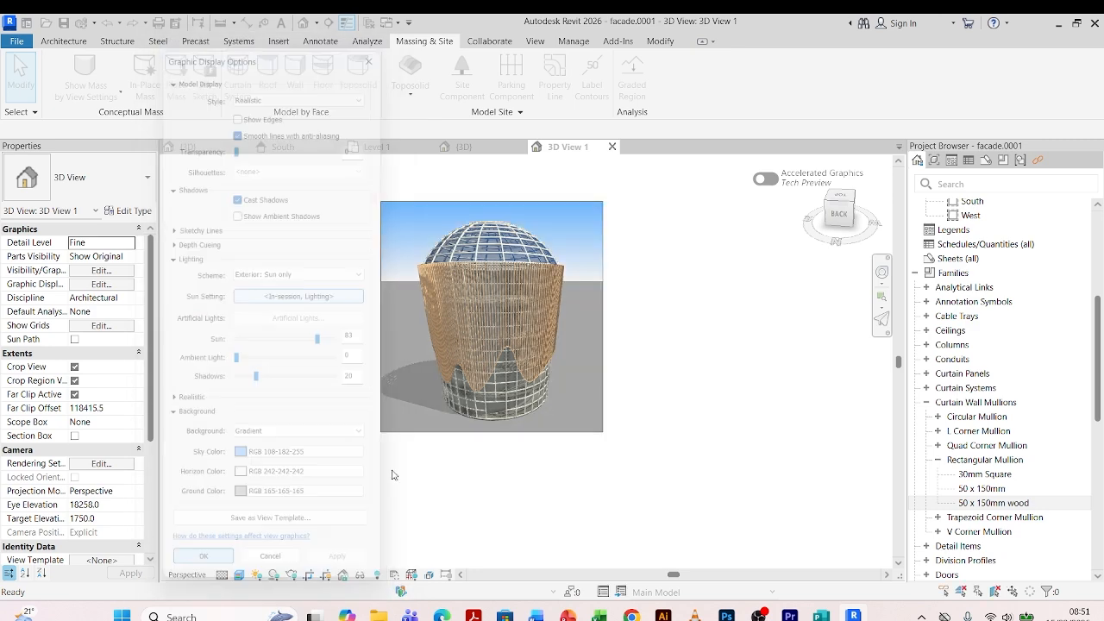
- Widen the camera view's crop region slightly on the right side of the building and deselect it
{"action": "left_click", "coordinate": [603, 319]}
{"action": "left_click_drag", "start_coordinate": [616, 310], "coordinate": [619, 308]}
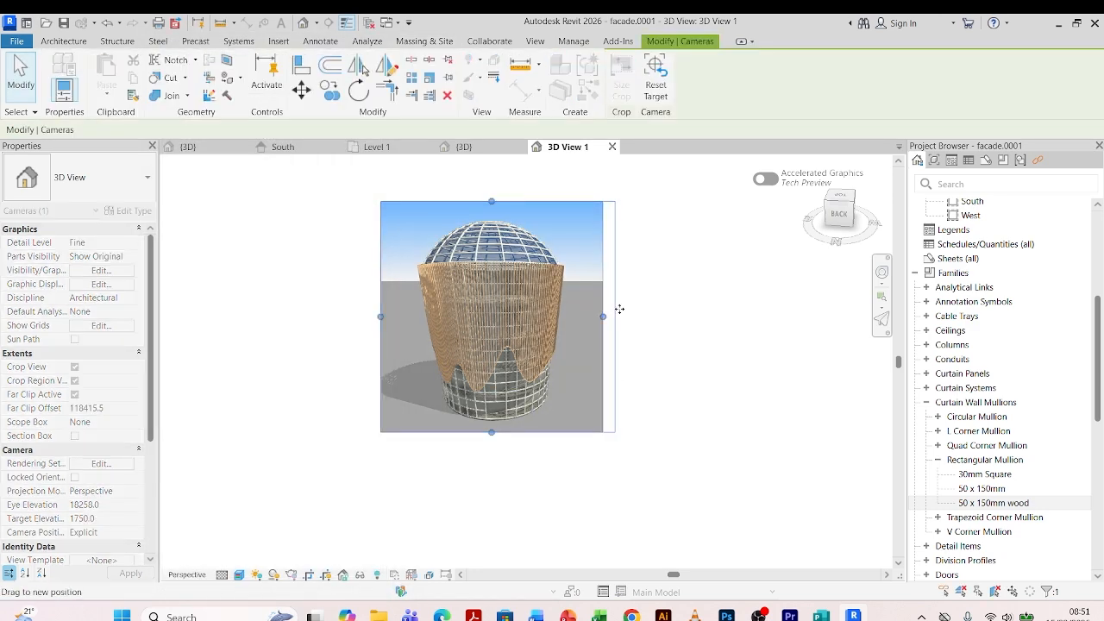
{"action": "scroll", "coordinate": [494, 267], "scroll_direction": "up", "scroll_amount": 2}
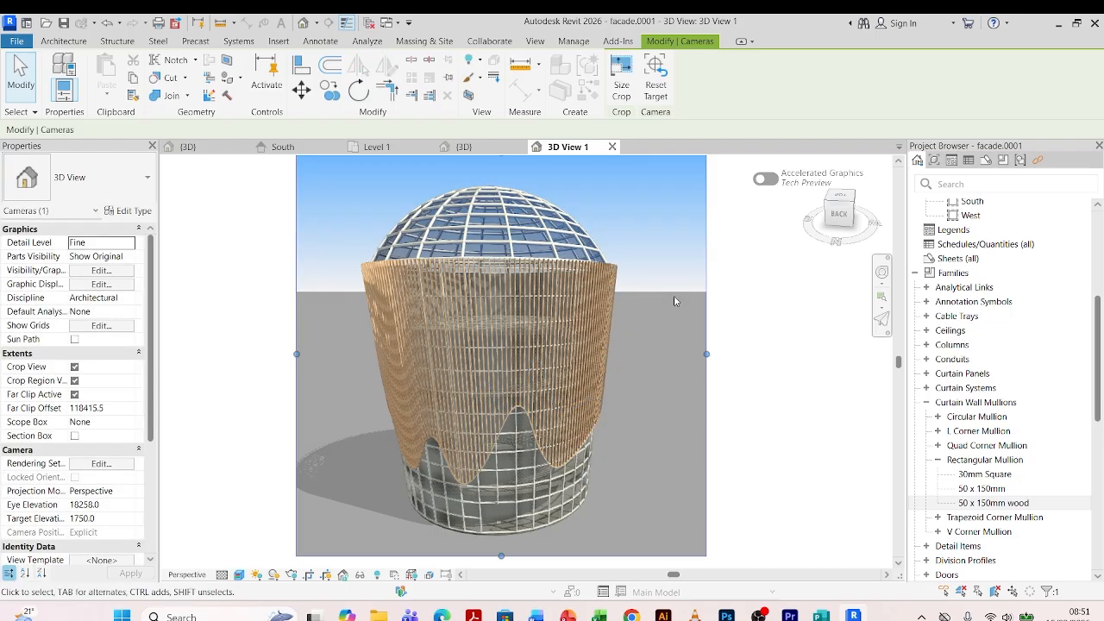
{"action": "scroll", "coordinate": [617, 293], "scroll_direction": "down", "scroll_amount": 1}
{"action": "left_click", "coordinate": [719, 226]}
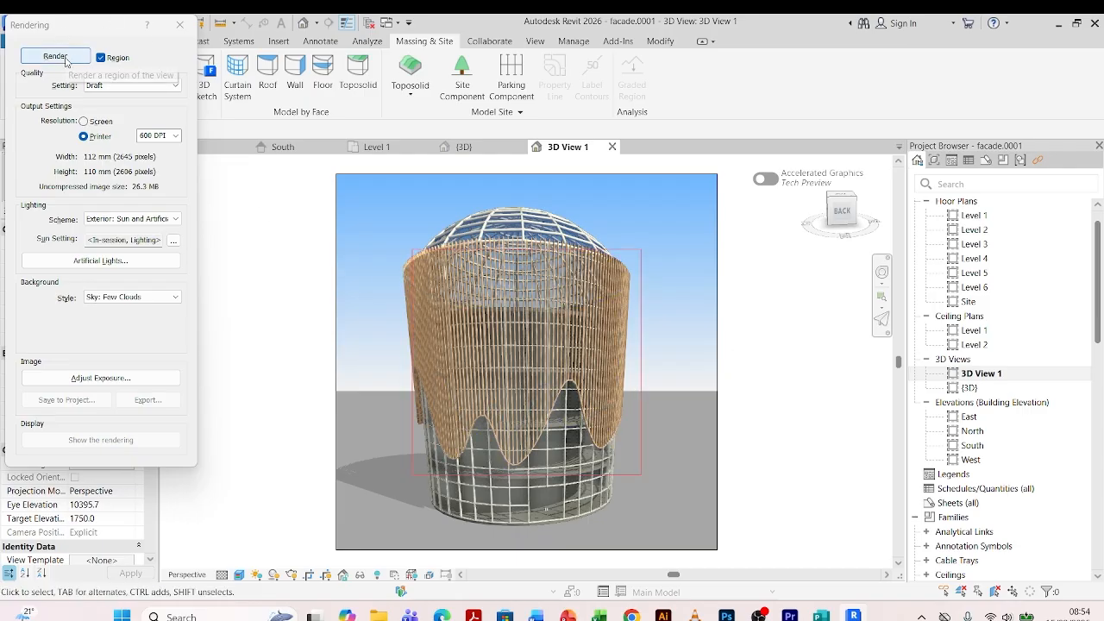
- Turn off Region rendering and keep the printer resolution at 600 DPI with the exterior sun and artificial lighting scheme
{"action": "left_click", "coordinate": [99, 58]}
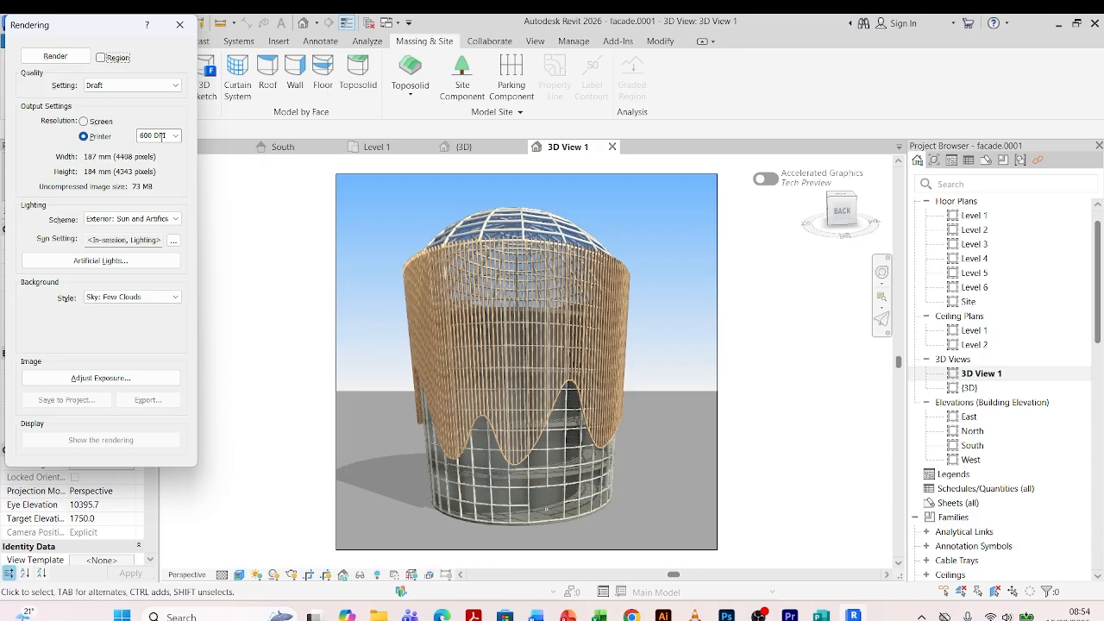
{"action": "left_click", "coordinate": [175, 136]}
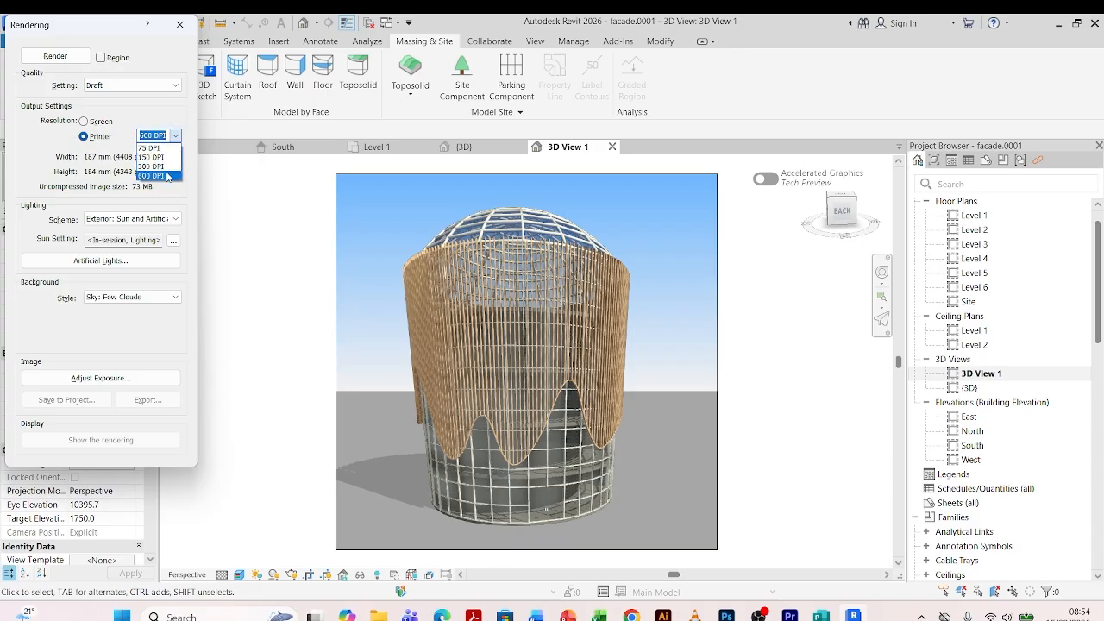
{"action": "left_click", "coordinate": [151, 176]}
{"action": "left_click", "coordinate": [169, 221]}
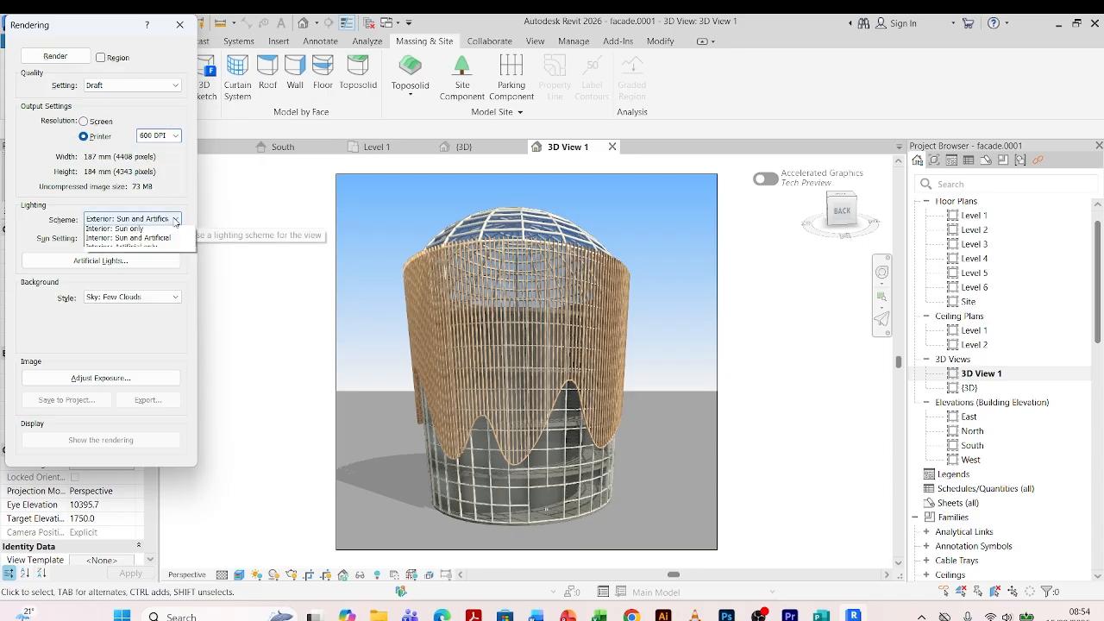
{"action": "left_click", "coordinate": [148, 242]}
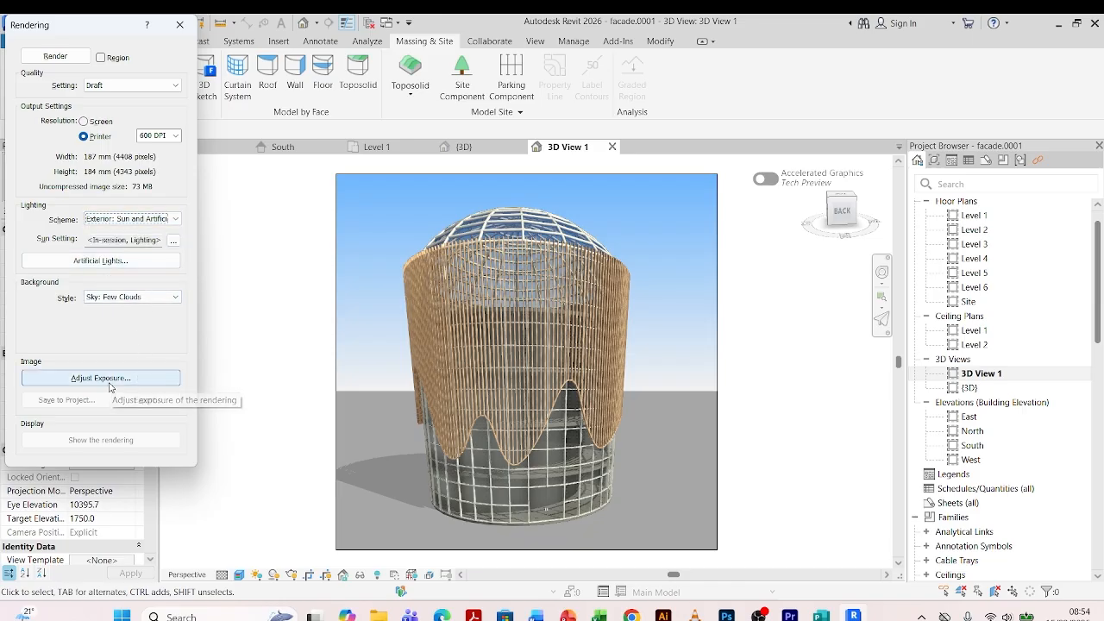
- Adjust the rendering exposure to Saturation 0.56, White Point 5772.8 and Shadows 0.71, and accept the settings
{"action": "left_click", "coordinate": [143, 377]}
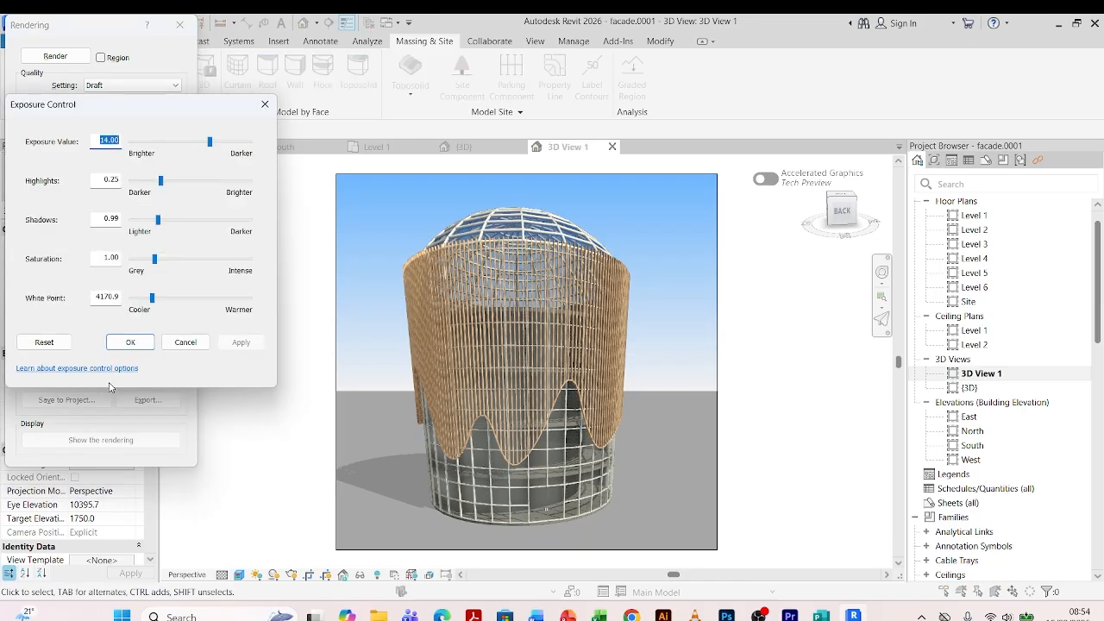
{"action": "left_click", "coordinate": [154, 261]}
{"action": "left_click_drag", "start_coordinate": [155, 261], "coordinate": [165, 306]}
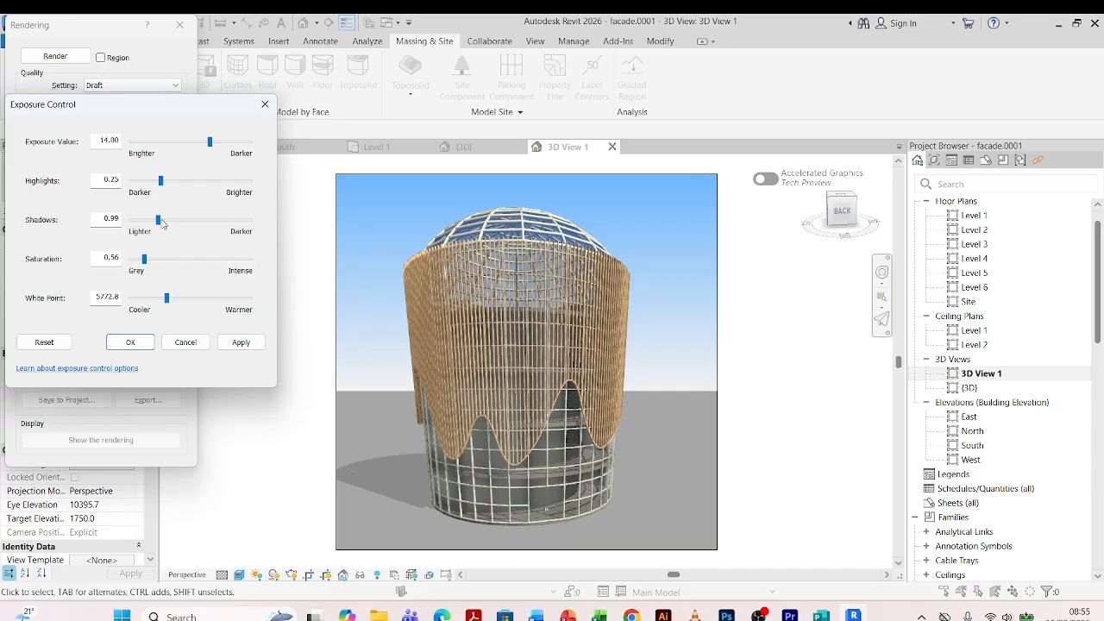
{"action": "left_click_drag", "start_coordinate": [158, 223], "coordinate": [150, 227]}
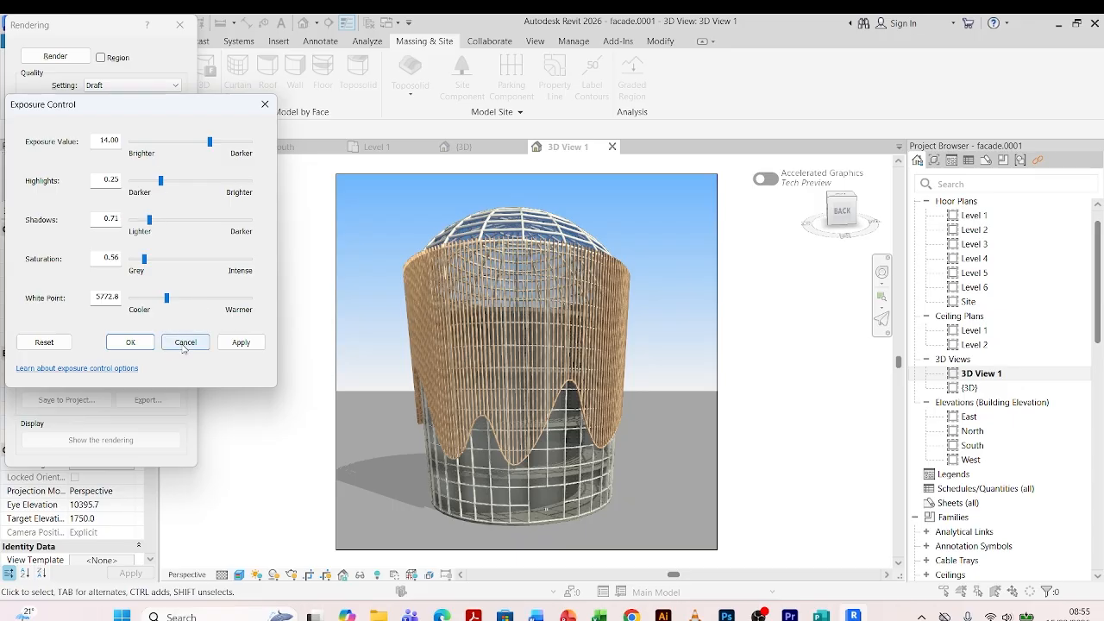
{"action": "left_click", "coordinate": [237, 343]}
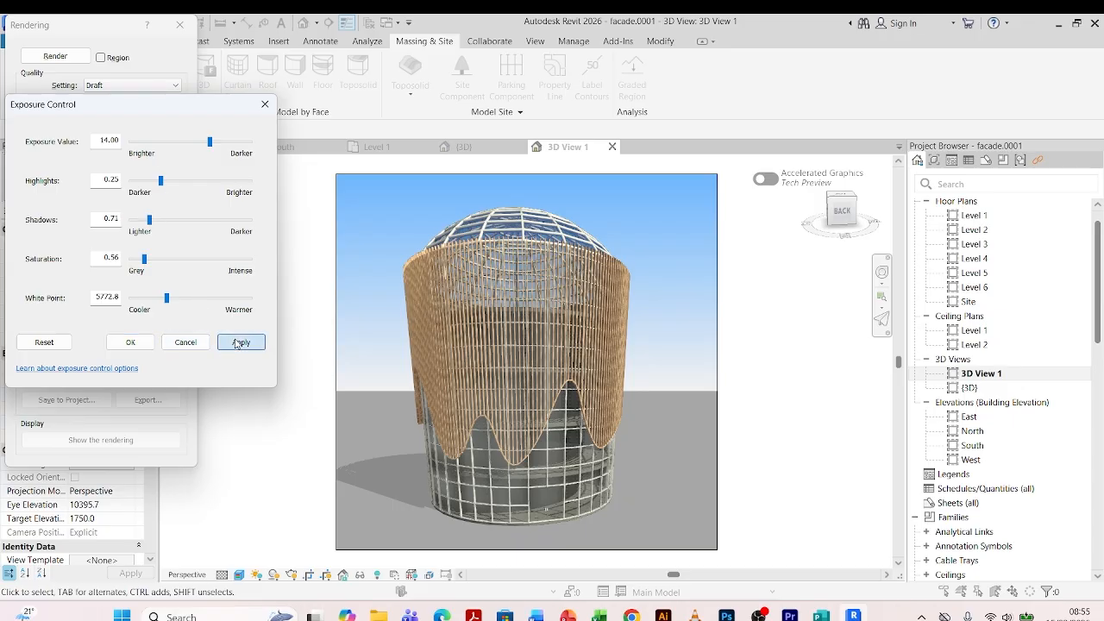
{"action": "left_click", "coordinate": [130, 344]}
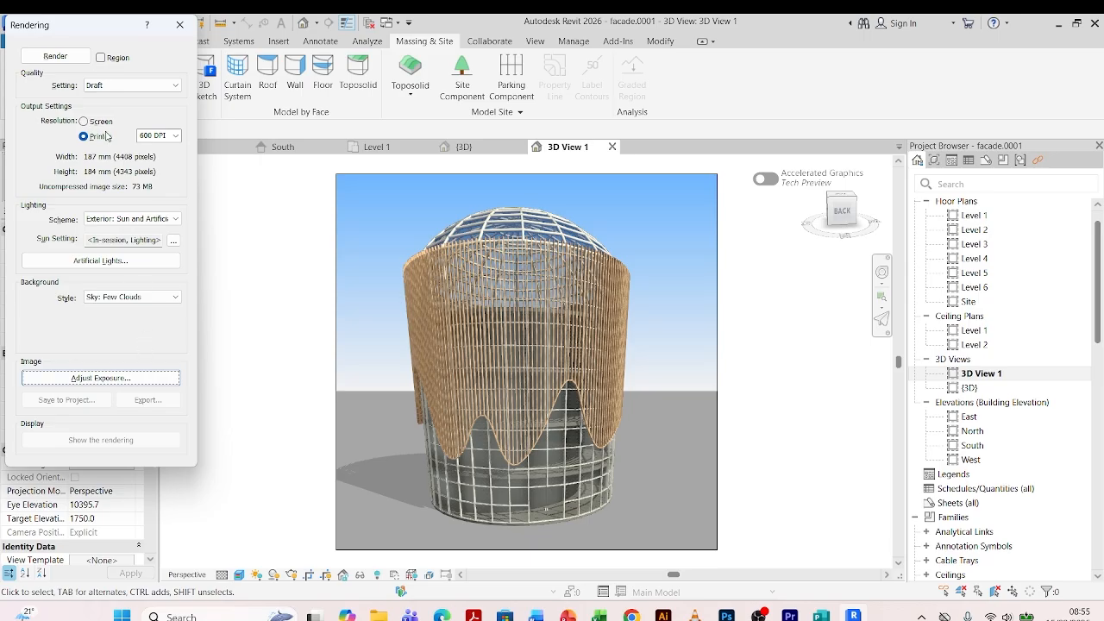
- Render the whole camera view at Draft quality and return to the {3D} view, seen from above
{"action": "left_click", "coordinate": [62, 59]}
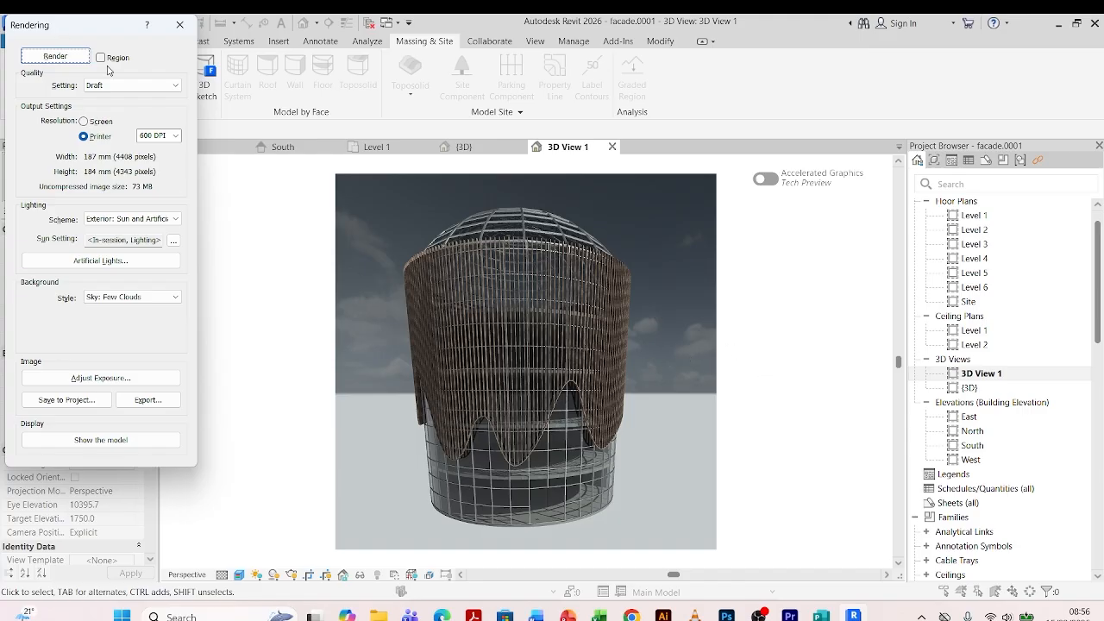
{"action": "left_click", "coordinate": [180, 24]}
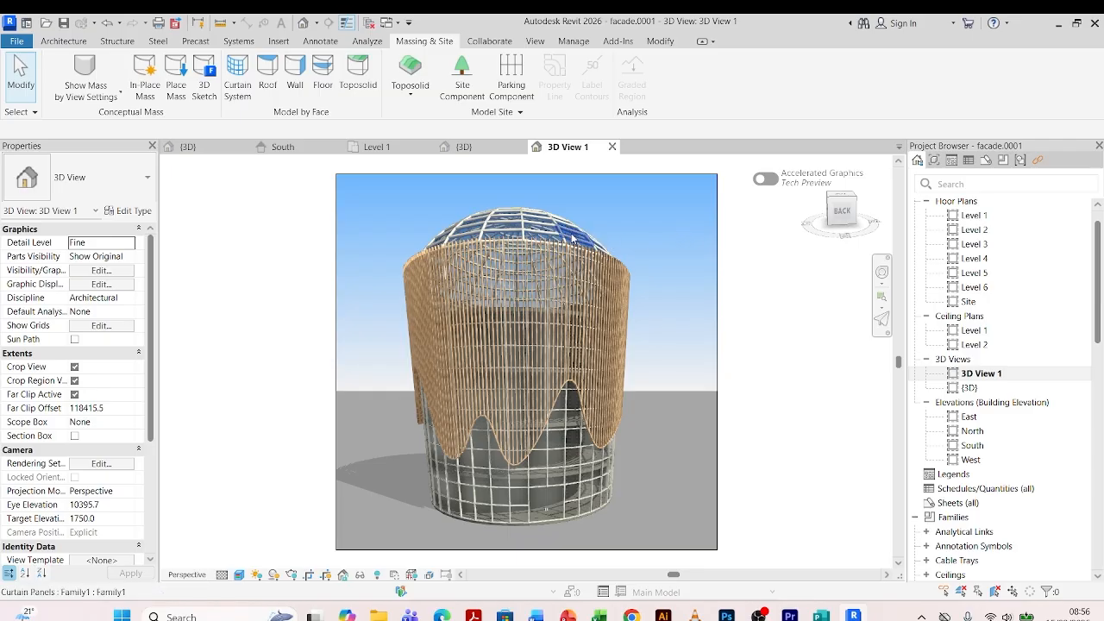
{"action": "left_click", "coordinate": [190, 149]}
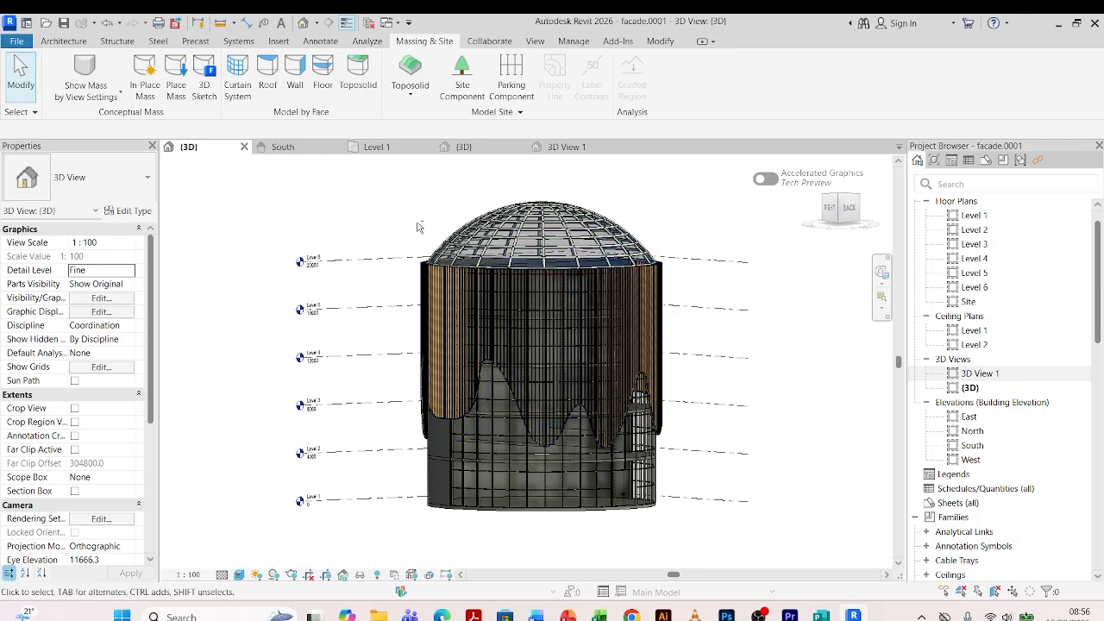
{"action": "middle_click_drag", "start_coordinate": [425, 226], "coordinate": [405, 288], "text": "shift"}
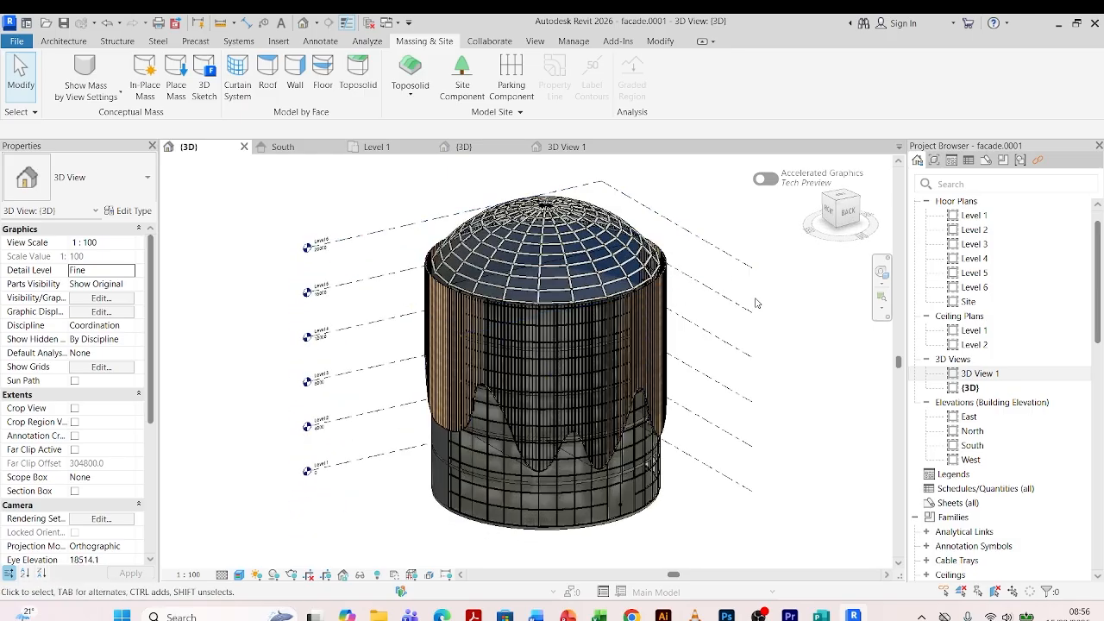